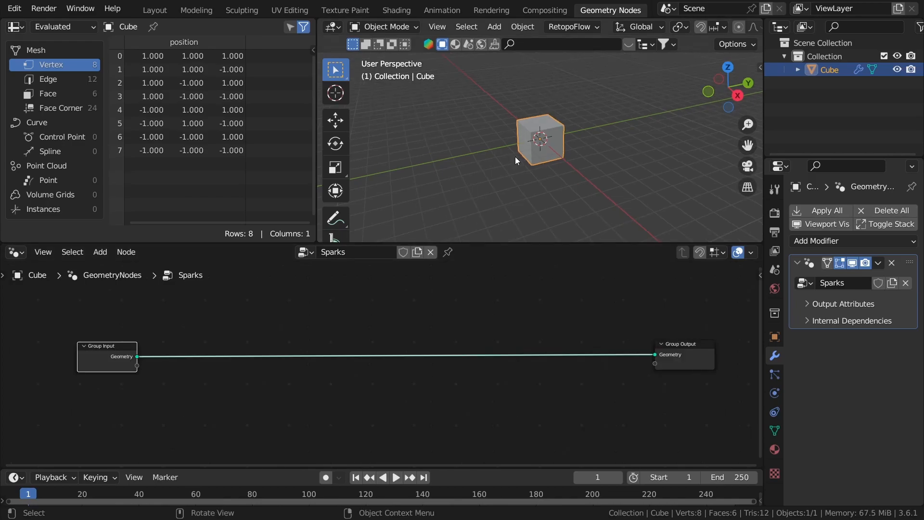
# Step: Move the Group Output node farther from the Group Input node to make room between them
pyautogui.moveTo(406, 378); pyautogui.dragTo(335, 378, button='middle')
pyautogui.scroll(-3, 334, 377)
pyautogui.moveTo(556, 368); pyautogui.dragTo(644, 369)
pyautogui.click(430, 375)
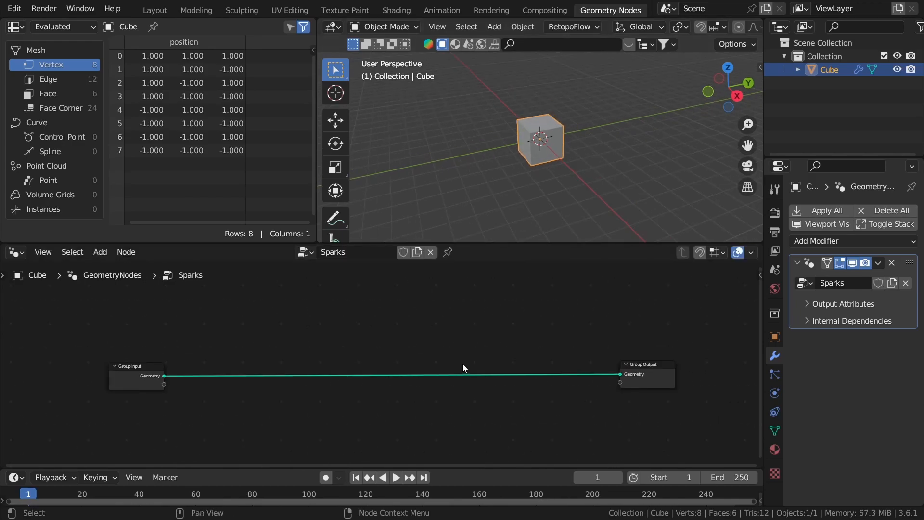
pyautogui.moveTo(411, 365); pyautogui.dragTo(484, 349, button='middle')
pyautogui.scroll(1, 483, 349)
pyautogui.moveTo(529, 141); pyautogui.dragTo(537, 137, button='middle')
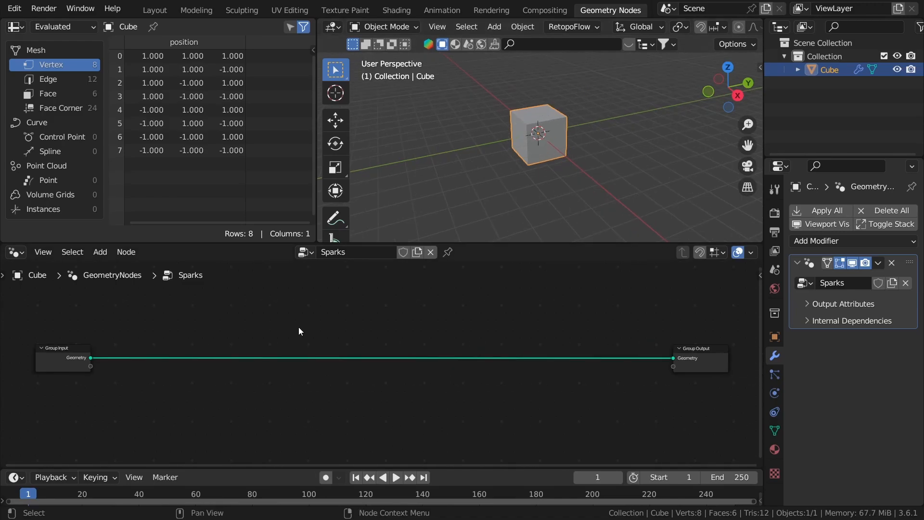
# Step: Add a UV Sphere mesh primitive node to the Sparks tree and connect its Mesh output to the Group Output geometry
pyautogui.hotkey('shift', 'a')
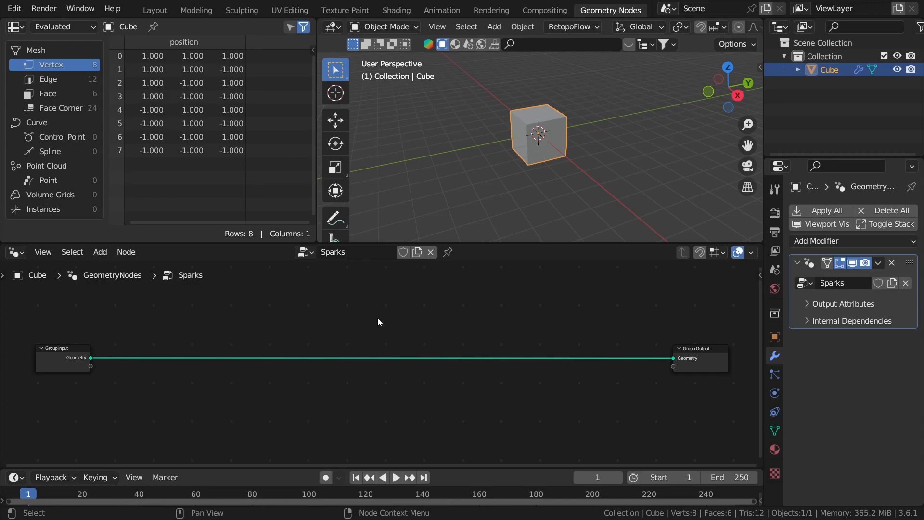
pyautogui.hotkey('shift', 'a')
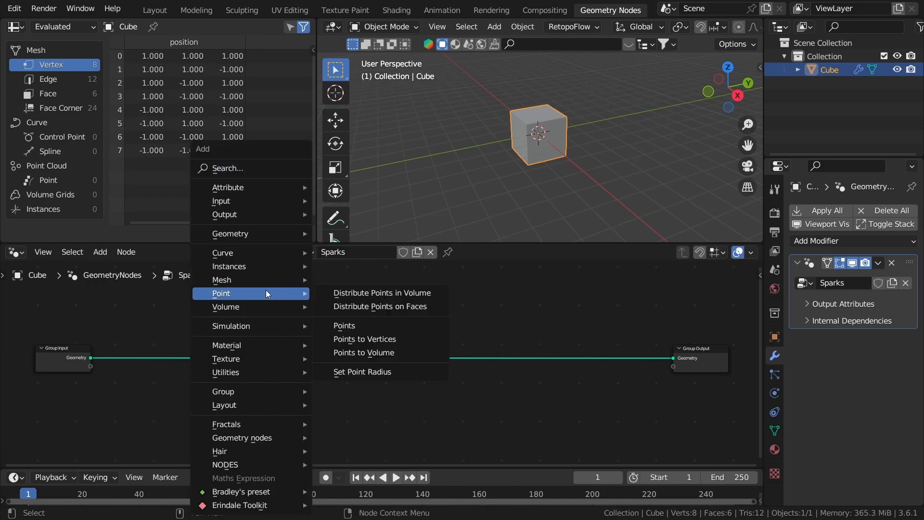
pyautogui.moveTo(260, 279)
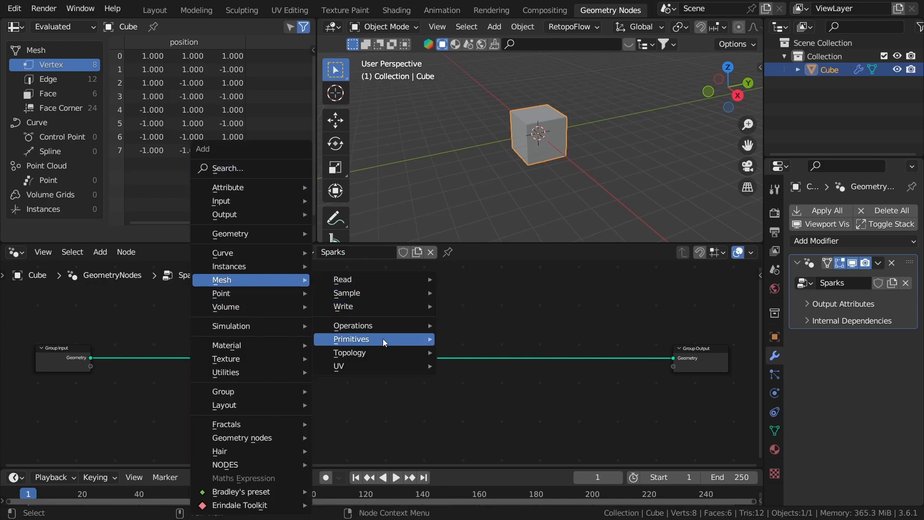
pyautogui.moveTo(384, 339)
pyautogui.click(477, 433)
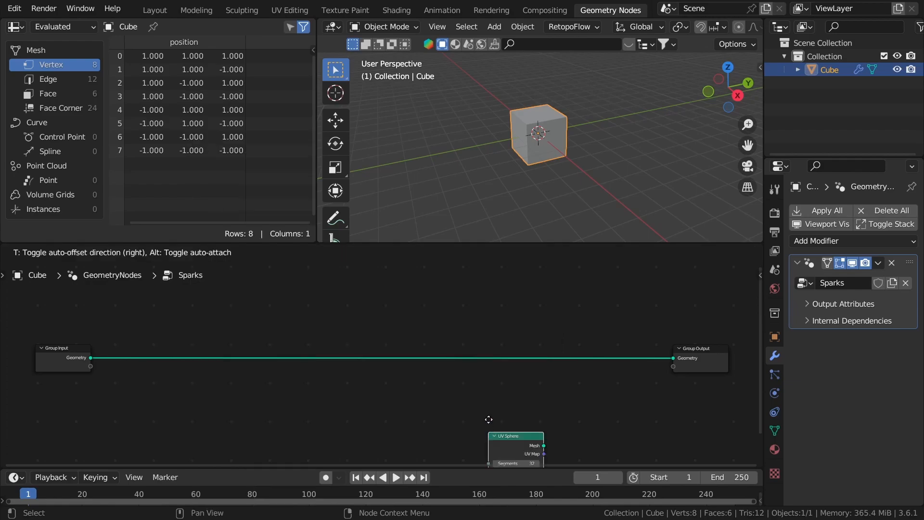
pyautogui.click(219, 360)
pyautogui.moveTo(219, 360); pyautogui.dragTo(300, 368)
# Step: Set the UV Sphere node's radius to 0.05 m
pyautogui.scroll(2, 562, 108)
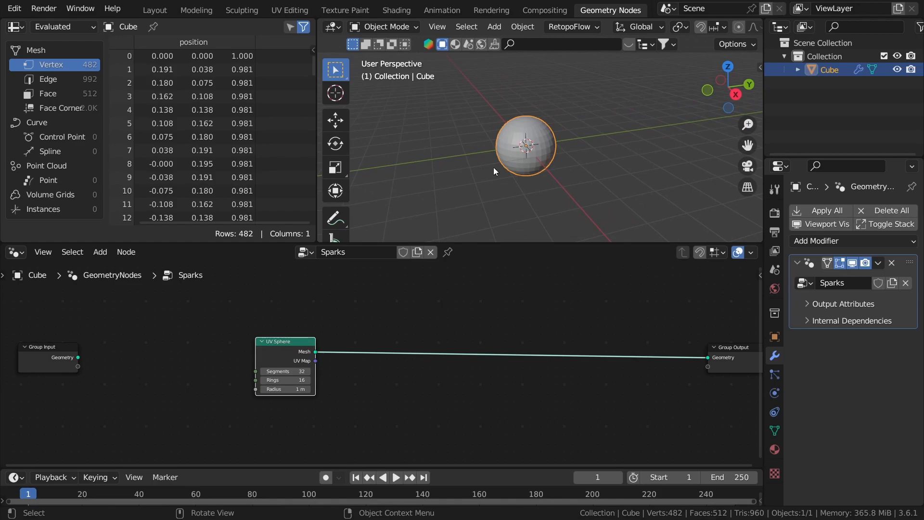
pyautogui.moveTo(510, 169); pyautogui.dragTo(508, 158, button='middle')
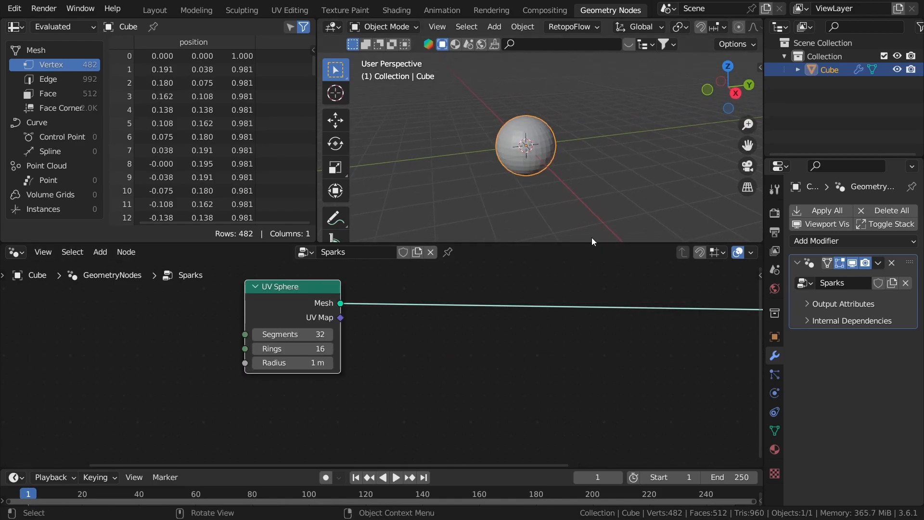
pyautogui.click(294, 364)
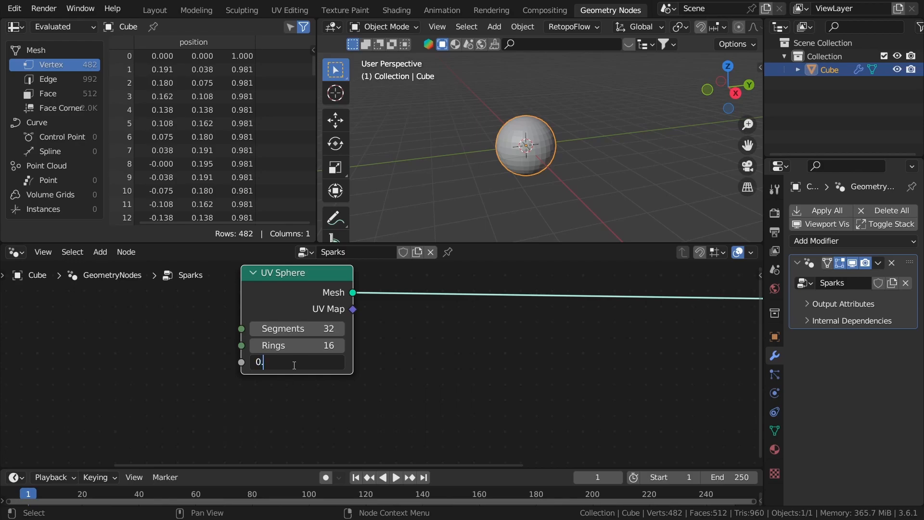
pyautogui.press('Return')
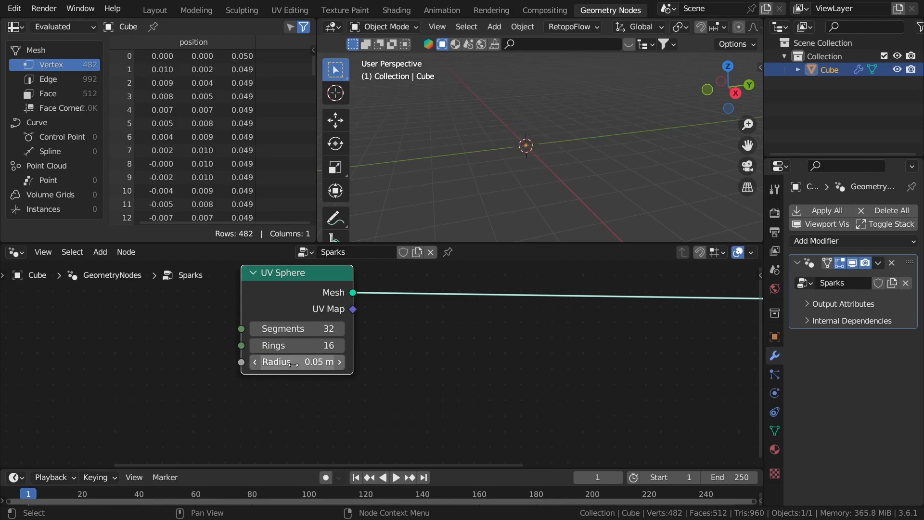
pyautogui.moveTo(441, 215); pyautogui.dragTo(481, 159, button='middle')
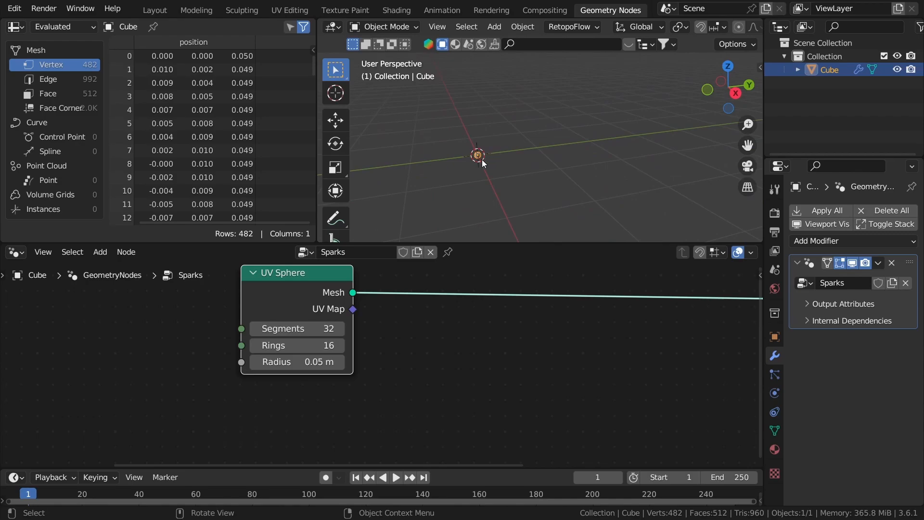
pyautogui.click(481, 160)
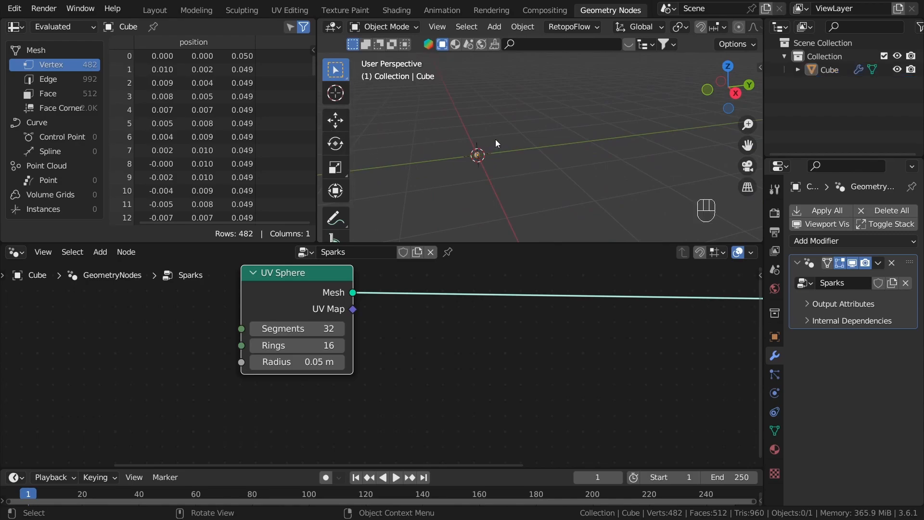
# Step: Hide the toolbar and the navigation gizmos in the 3D viewport
pyautogui.press('t')
pyautogui.keyDown('shift'); pyautogui.moveTo(479, 140); pyautogui.dragTo(680, 123, button='middle'); pyautogui.keyUp('shift')
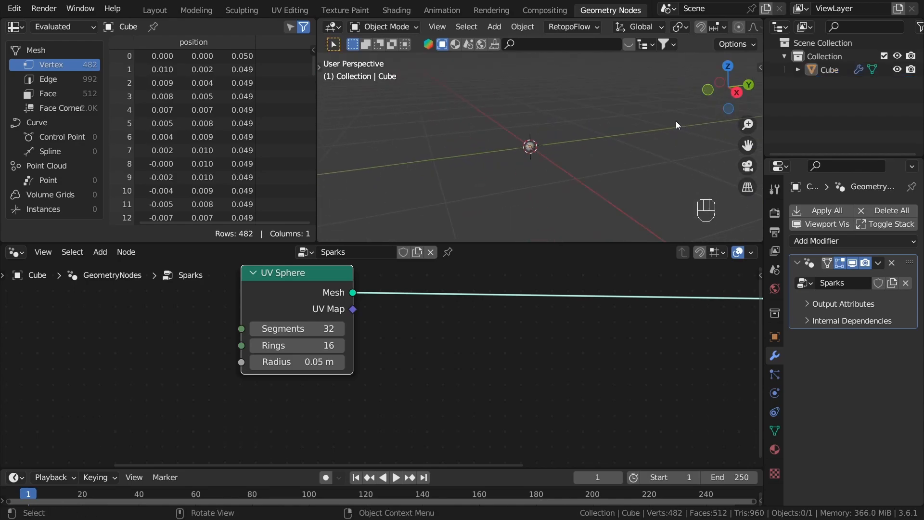
pyautogui.scroll(-5, 641, 27)
pyautogui.click(655, 28)
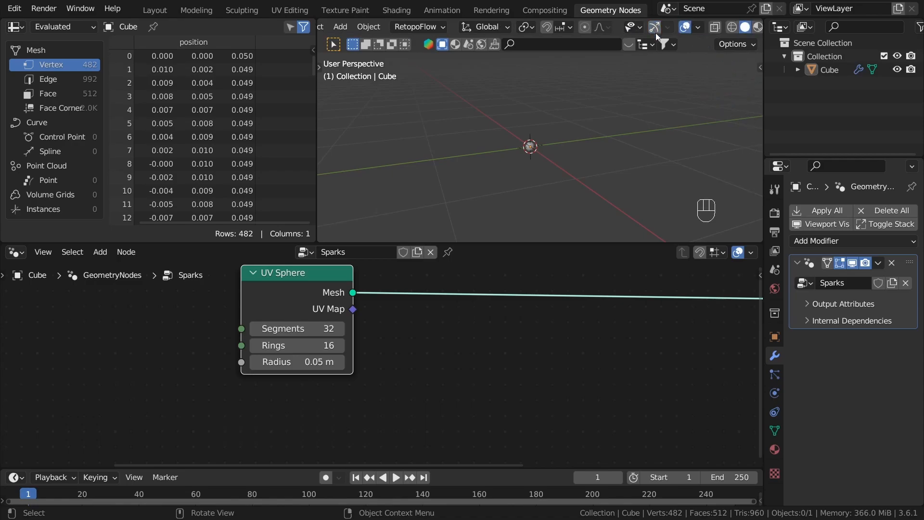
# Step: Frame the small sphere closely in the 3D viewport and select it
pyautogui.scroll(8, 531, 162)
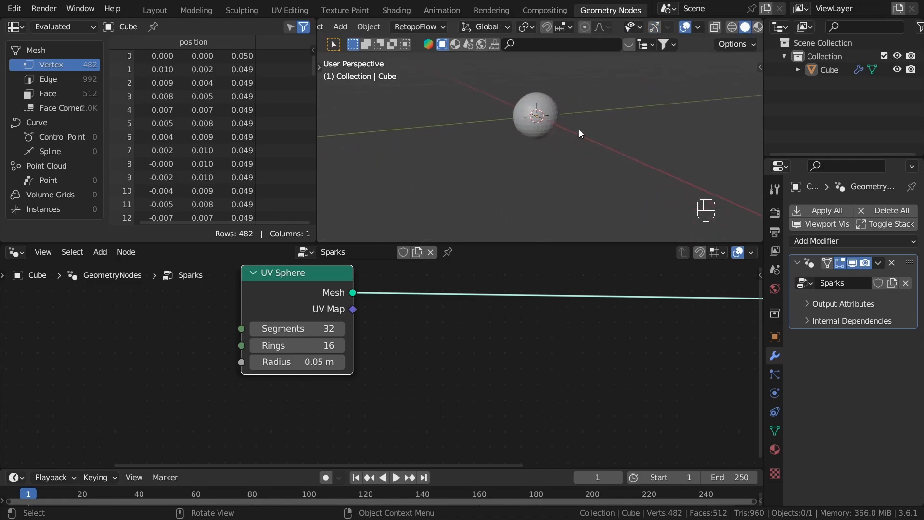
pyautogui.scroll(-5, 579, 131)
pyautogui.scroll(-3, 579, 131)
pyautogui.hotkey('shift', 'b')
pyautogui.moveTo(552, 138); pyautogui.dragTo(573, 161)
pyautogui.hotkey('shift', 'b')
pyautogui.moveTo(510, 129); pyautogui.dragTo(562, 182)
pyautogui.keyDown('shift'); pyautogui.moveTo(565, 181); pyautogui.dragTo(548, 198, button='middle'); pyautogui.keyUp('shift')
pyautogui.click(549, 155)
pyautogui.moveTo(614, 150); pyautogui.dragTo(550, 159, button='middle')
pyautogui.scroll(-3, 612, 169)
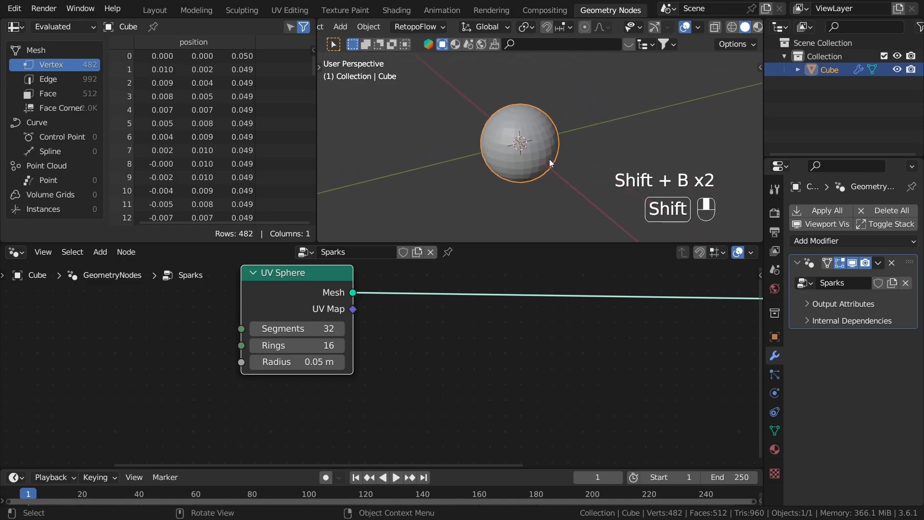
# Step: Add a Distribute Points on Faces node fed by the UV Sphere's mesh, between the sphere and the Group Output
pyautogui.scroll(-10, 462, 402)
pyautogui.moveTo(599, 403); pyautogui.dragTo(495, 398, button='middle')
pyautogui.scroll(7, 374, 357)
pyautogui.click(408, 305)
pyautogui.scroll(1, 409, 305)
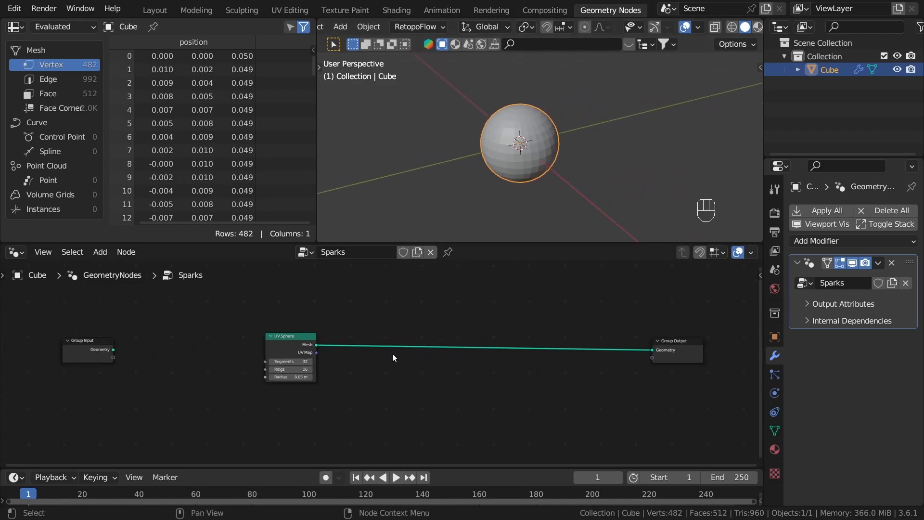
pyautogui.scroll(2, 405, 346)
pyautogui.moveTo(375, 357); pyautogui.dragTo(327, 351, button='middle')
pyautogui.scroll(2, 327, 350)
pyautogui.moveTo(236, 336); pyautogui.dragTo(393, 405)
pyautogui.write('distr')
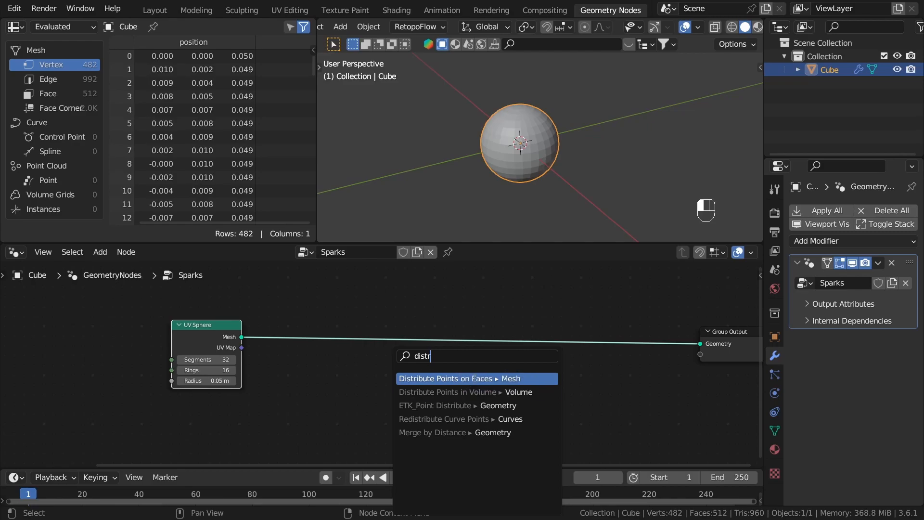
pyautogui.press('Return')
pyautogui.click(435, 333)
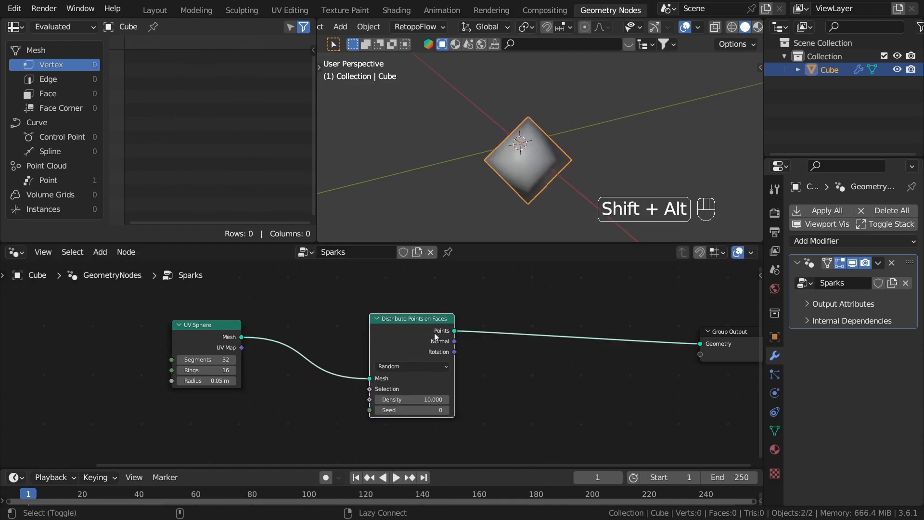
# Step: Undo the stray changes and raise the Distribute Points on Faces density to about 384.7
pyautogui.hotkey('ctrl', 'z')
pyautogui.hotkey('ctrl', 'z')
pyautogui.moveTo(243, 371); pyautogui.dragTo(318, 371)
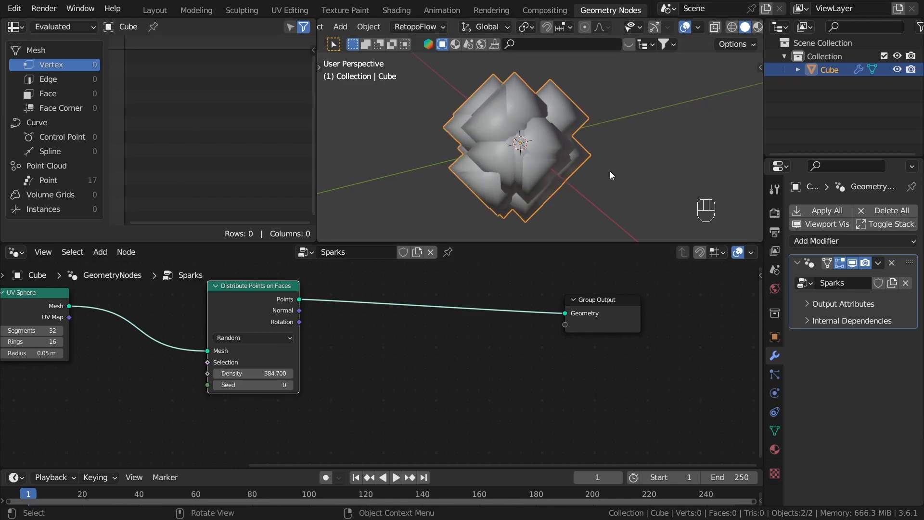
# Step: Move the Group Output node farther away from the Distribute Points on Faces node
pyautogui.scroll(-2, 529, 432)
pyautogui.moveTo(426, 327); pyautogui.dragTo(570, 328)
pyautogui.click(232, 364)
pyautogui.scroll(4, 282, 357)
pyautogui.moveTo(413, 347); pyautogui.dragTo(393, 345, button='middle')
# Step: Insert a Set Point Radius node between the Distribute Points on Faces node and the Group Output
pyautogui.moveTo(326, 344); pyautogui.dragTo(420, 380)
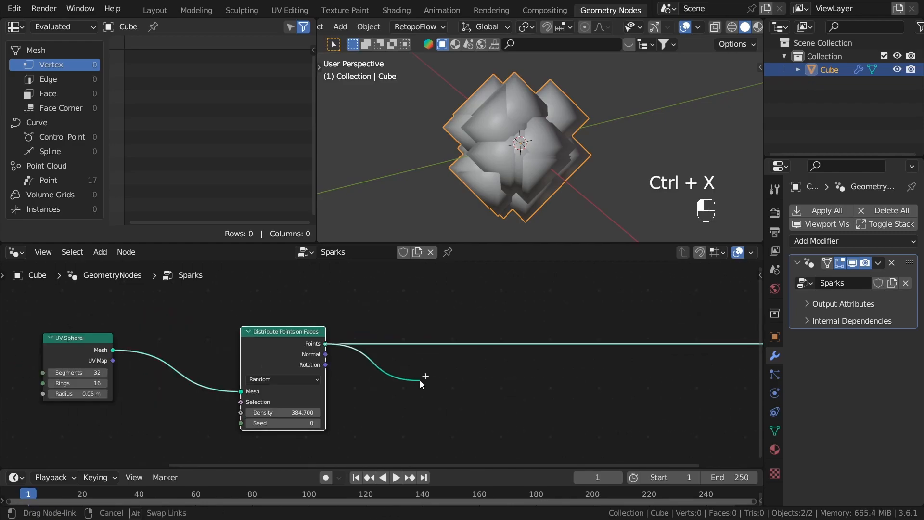
pyautogui.write('s')
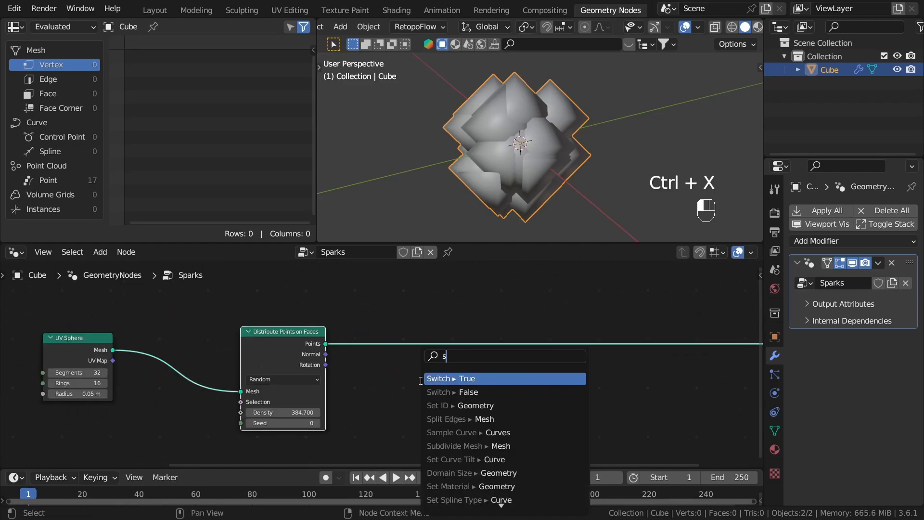
pyautogui.write('et poi')
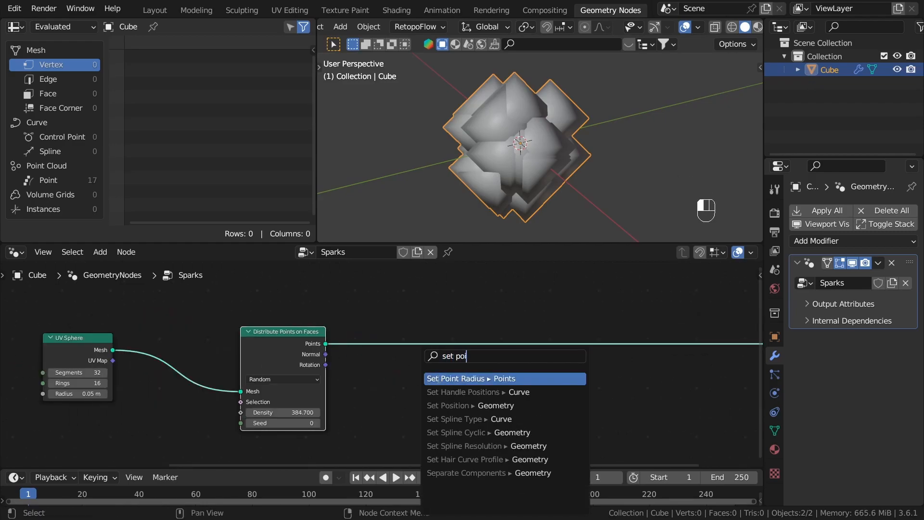
pyautogui.press('Return')
pyautogui.click(414, 362)
pyautogui.moveTo(597, 398); pyautogui.dragTo(534, 393, button='middle')
# Step: Set the radius of the Set Point Radius node to 0.005 m
pyautogui.keyDown('alt'); pyautogui.keyDown('shift'); pyautogui.click(392, 361); pyautogui.keyUp('shift'); pyautogui.keyUp('alt')
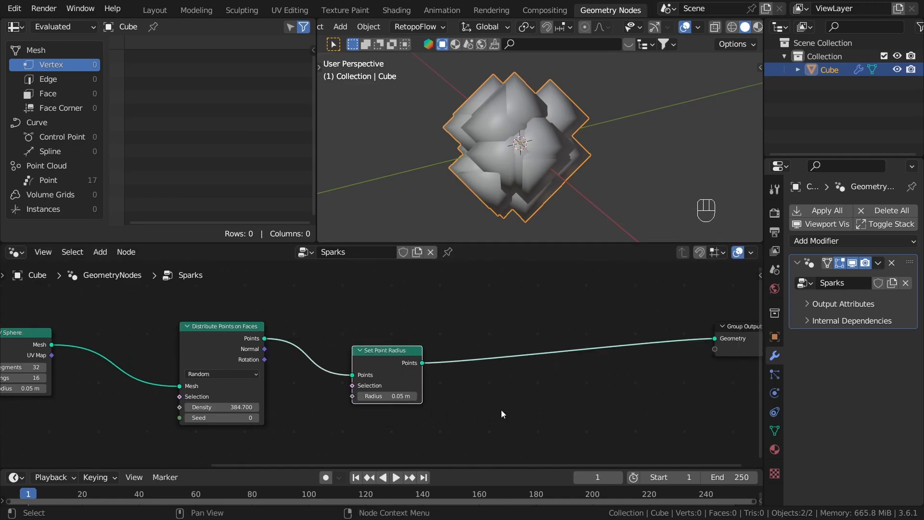
pyautogui.doubleClick(428, 358)
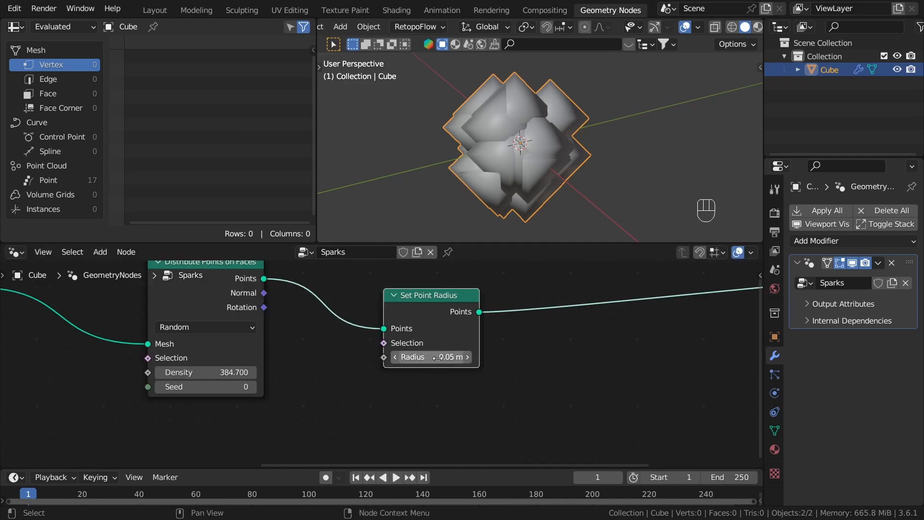
pyautogui.click(438, 358)
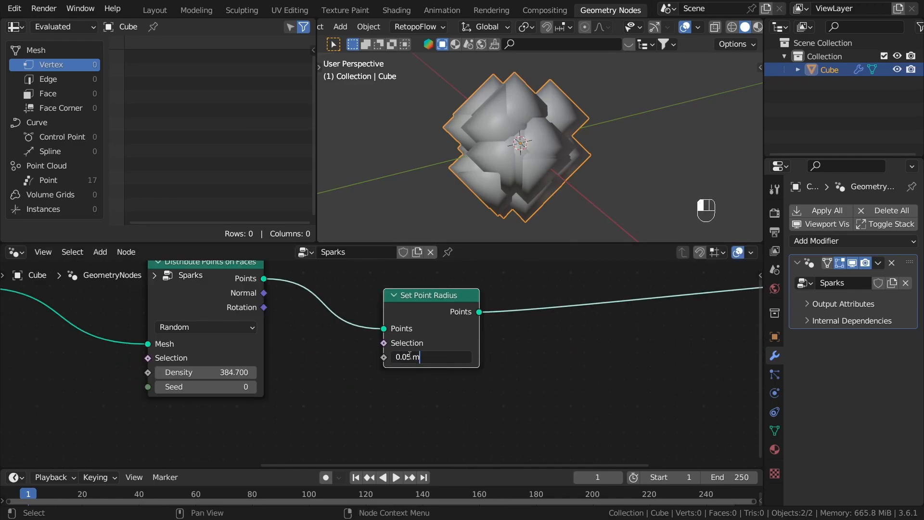
pyautogui.write('0')
pyautogui.press('Return')
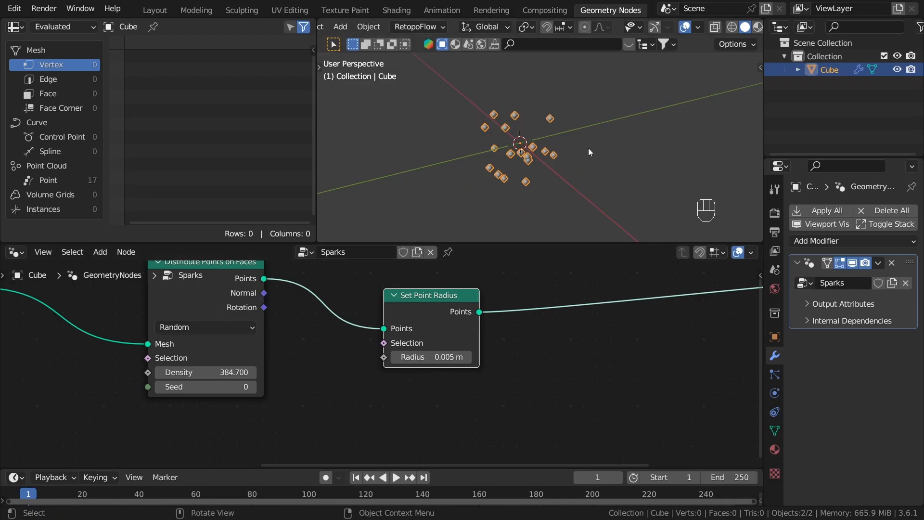
# Step: Deselect the object and raise the Distribute Points on Faces density to about 1118.4
pyautogui.click(532, 166)
pyautogui.moveTo(533, 167); pyautogui.dragTo(524, 149, button='middle')
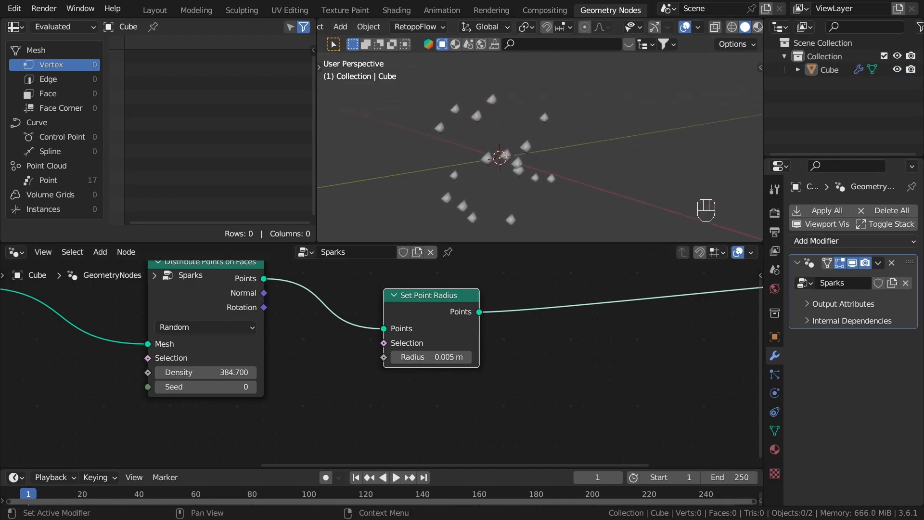
pyautogui.moveTo(221, 373); pyautogui.dragTo(255, 373)
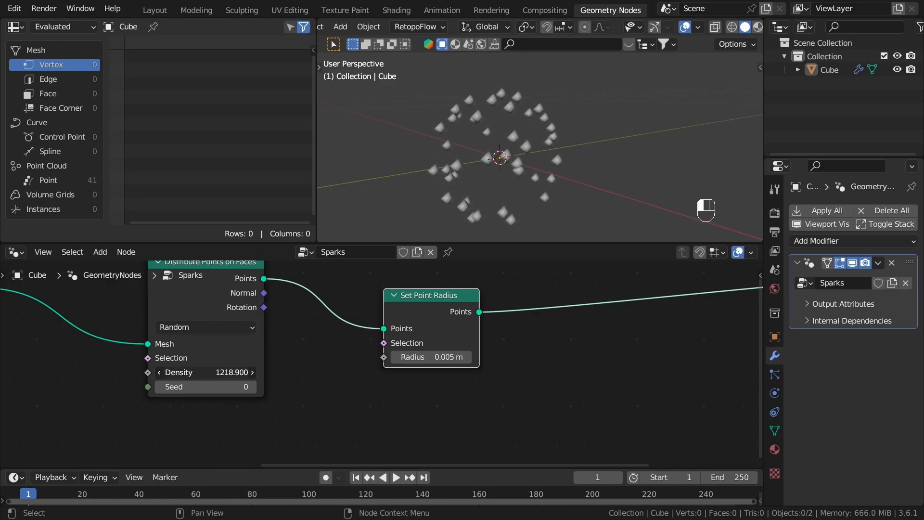
pyautogui.moveTo(667, 80); pyautogui.dragTo(649, 100, button='middle')
# Step: Move the UV Sphere node closer to the distribution node and enclose the sphere, distribution and point radius nodes in one frame
pyautogui.scroll(-3, 529, 392)
pyautogui.moveTo(464, 341); pyautogui.dragTo(410, 324)
pyautogui.moveTo(158, 336); pyautogui.dragTo(253, 331)
pyautogui.moveTo(482, 417); pyautogui.dragTo(261, 329)
pyautogui.hotkey('ctrl', 'j')
pyautogui.click(348, 309)
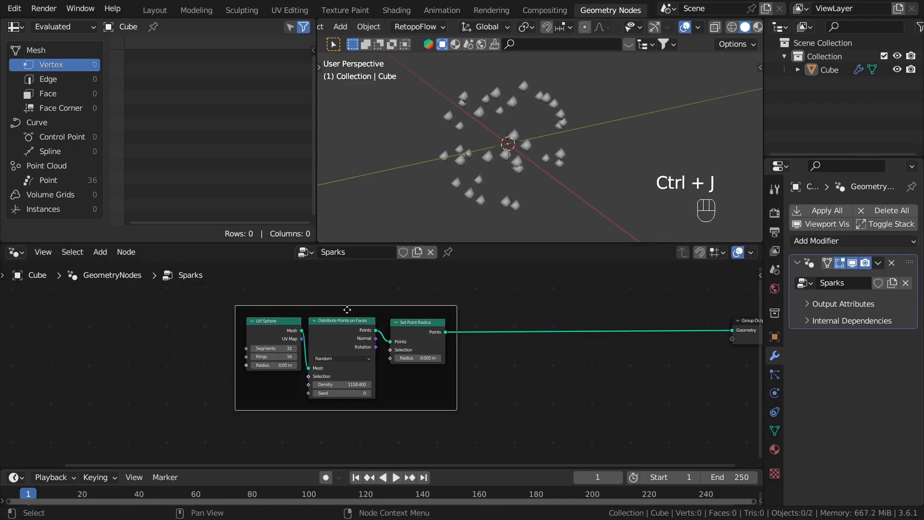
# Step: Label the new node frame "Base points"
pyautogui.press('F2')
pyautogui.press('BackSpace')
pyautogui.write('Base')
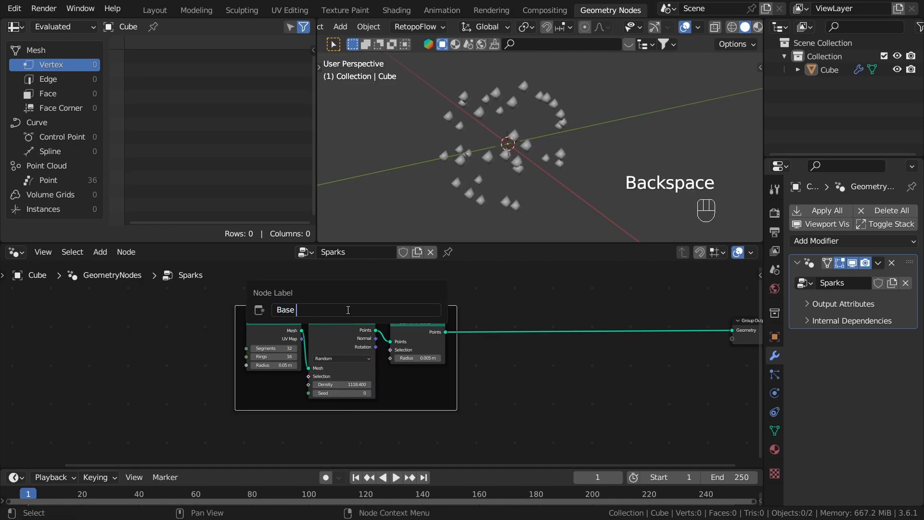
pyautogui.write(' points')
pyautogui.press('Return')
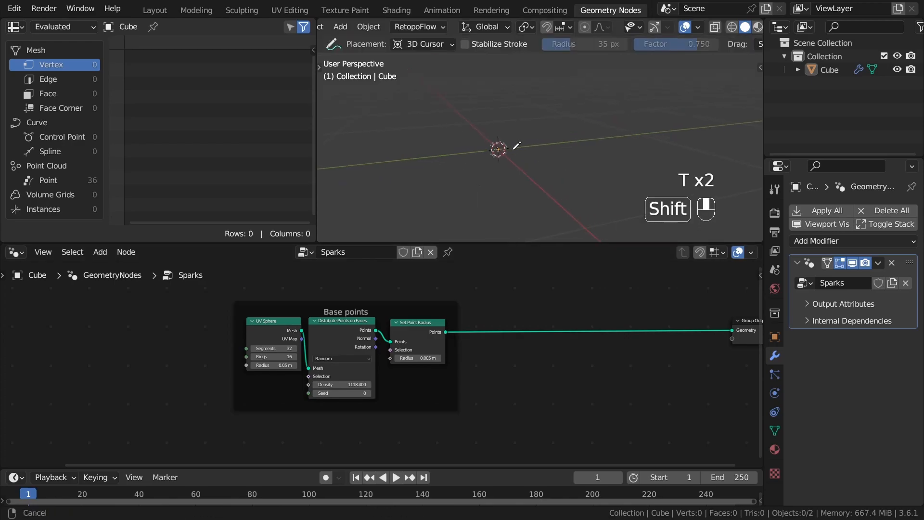
pyautogui.keyDown('shift'); pyautogui.moveTo(512, 149); pyautogui.dragTo(496, 158, button='middle'); pyautogui.keyUp('shift')
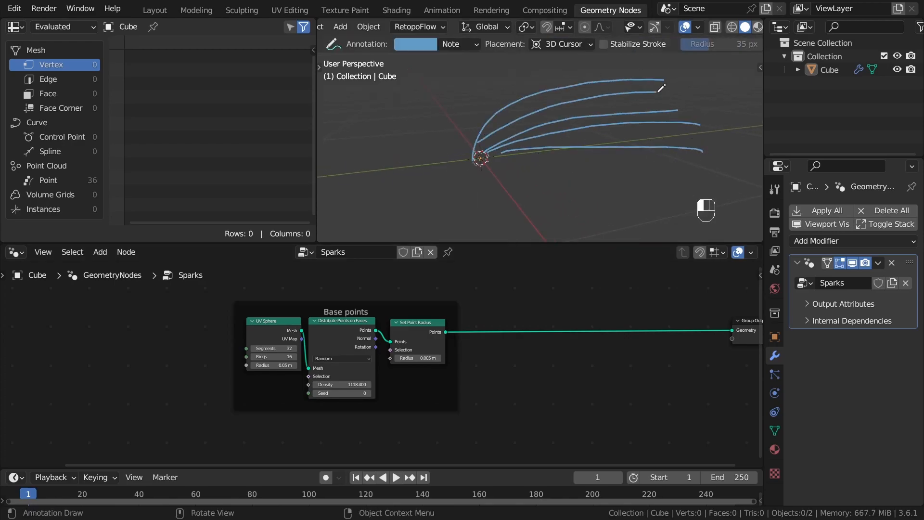
pyautogui.moveTo(525, 165)
pyautogui.mouseDown(button='middle')
pyautogui.moveTo(449, 138)
pyautogui.moveTo(528, 135)
pyautogui.mouseUp(button='middle')
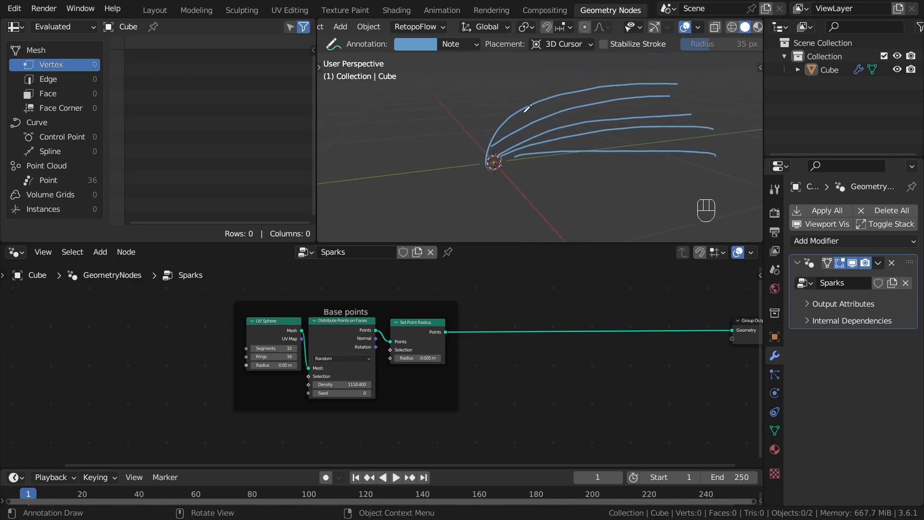
pyautogui.press('t')
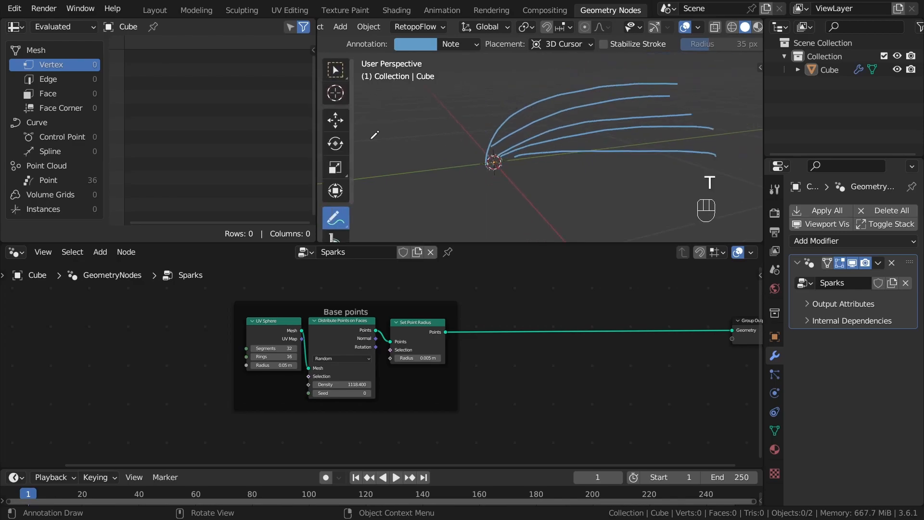
pyautogui.click(344, 72)
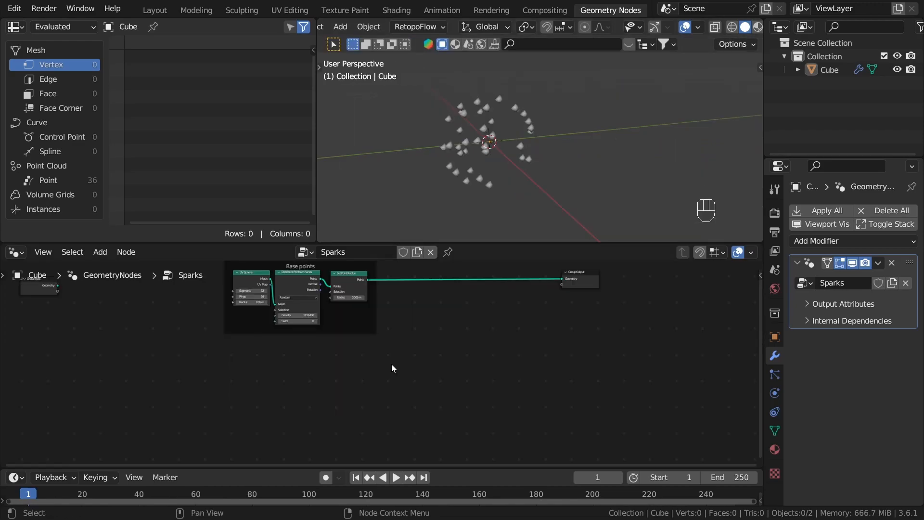
# Step: Add a Bezier curve object to the scene and switch it to Edit Mode
pyautogui.scroll(1, 403, 356)
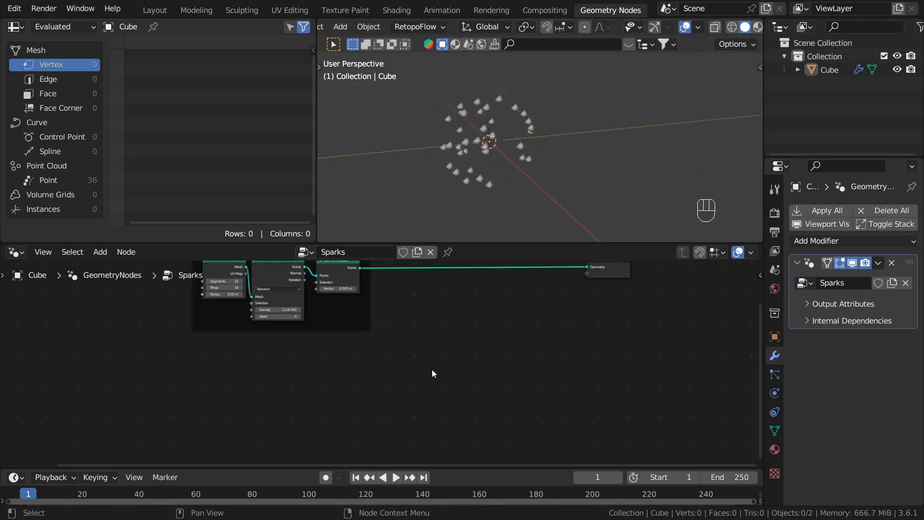
pyautogui.moveTo(555, 157); pyautogui.dragTo(580, 143, button='middle')
pyautogui.hotkey('shift', 'a')
pyautogui.moveTo(574, 151)
pyautogui.click(630, 152)
pyautogui.scroll(-5, 589, 152)
pyautogui.press('Tab')
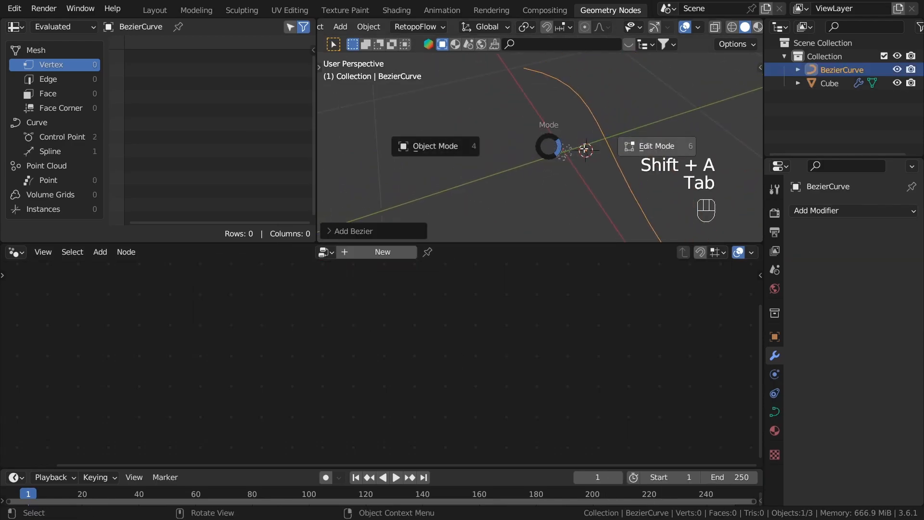
# Step: Move one end control point of the Bezier curve about 0.32 m within the XY plane, and leave Edit Mode
pyautogui.moveTo(589, 149); pyautogui.dragTo(633, 150, button='middle')
pyautogui.scroll(-2, 634, 150)
pyautogui.moveTo(415, 77); pyautogui.dragTo(525, 139)
pyautogui.press('g')
pyautogui.hotkey('shift', 'z')
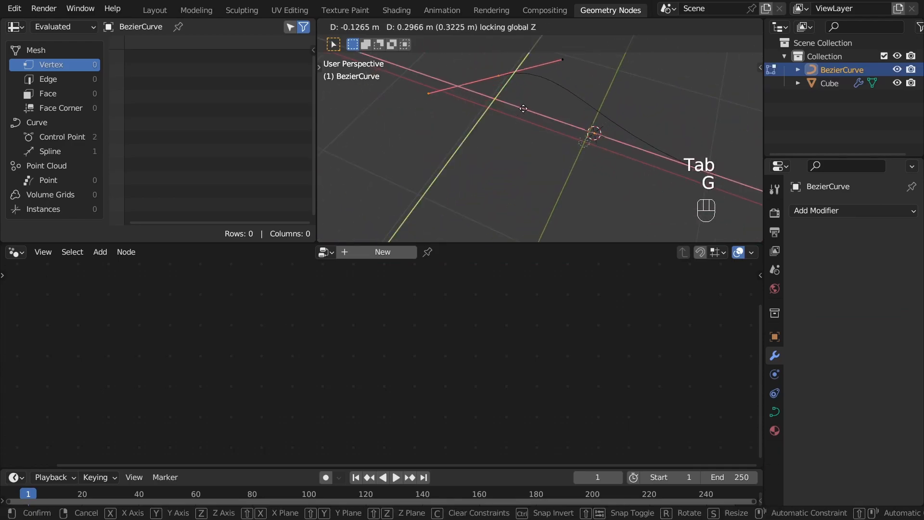
pyautogui.click(523, 109)
pyautogui.press('Tab')
# Step: Pin the Sparks node tree and alternate the selection between the cube and the Bezier curve to test the pin
pyautogui.click(593, 150)
pyautogui.moveTo(615, 118); pyautogui.dragTo(420, 192, button='middle')
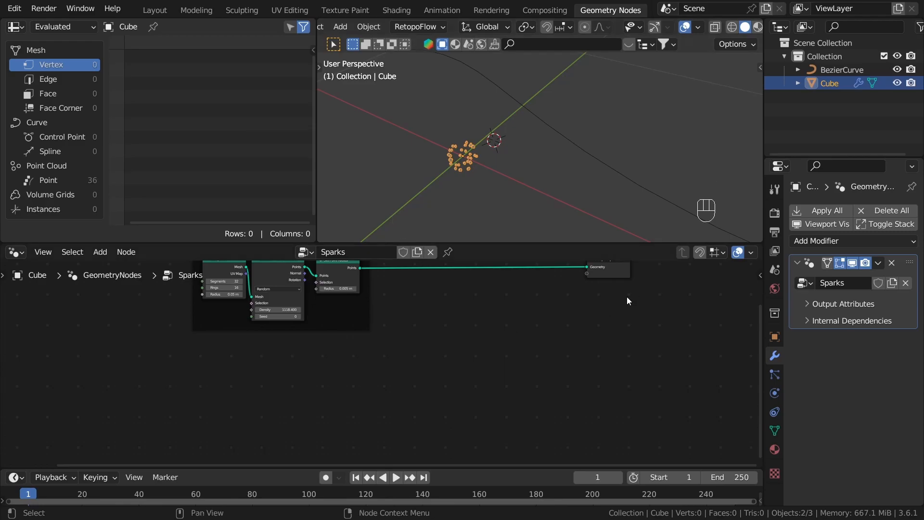
pyautogui.click(447, 252)
pyautogui.click(484, 204)
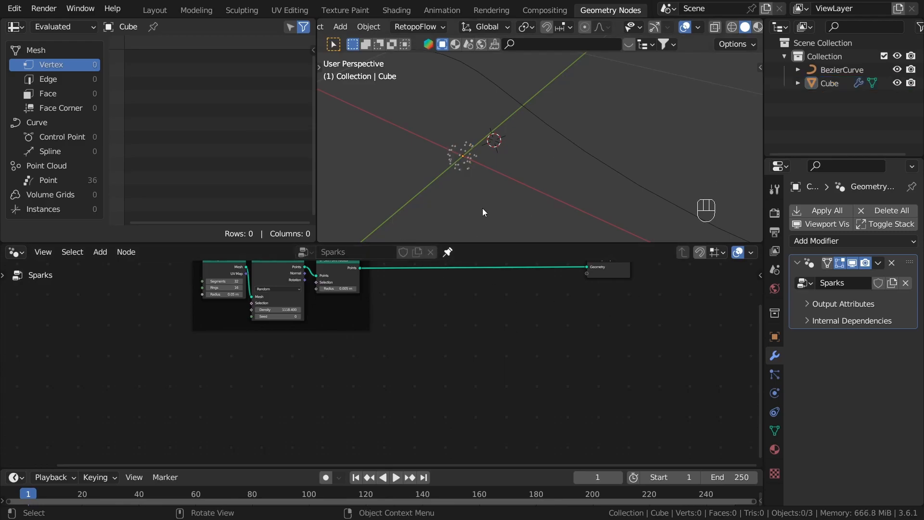
pyautogui.click(469, 163)
pyautogui.click(521, 108)
pyautogui.keyDown('shift'); pyautogui.click(461, 155); pyautogui.keyUp('shift')
pyautogui.click(527, 114)
# Step: Bring the BezierCurve object into the Sparks node tree as an Object Info node
pyautogui.moveTo(834, 71); pyautogui.dragTo(454, 341)
pyautogui.scroll(2, 472, 344)
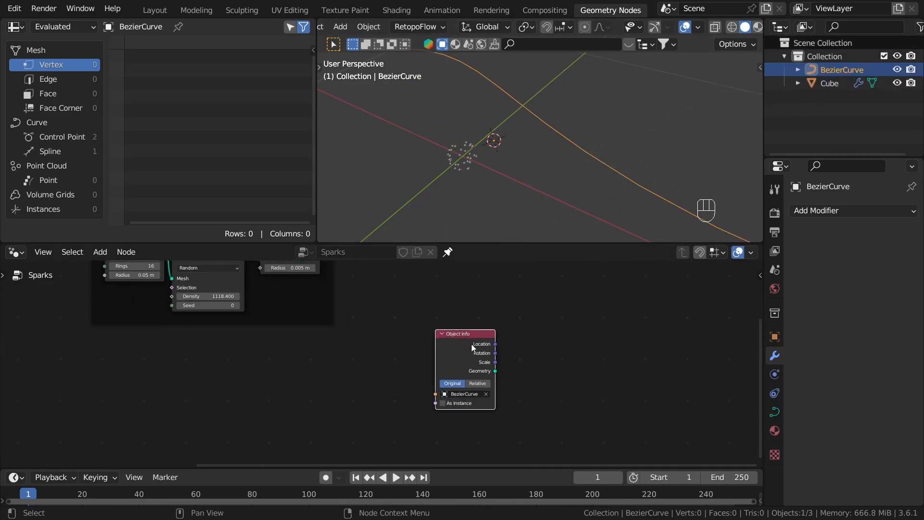
pyautogui.click(353, 406)
pyautogui.moveTo(368, 387); pyautogui.dragTo(355, 330)
# Step: Delete the Object Info node and the Bezier curve object, and select the cube
pyautogui.scroll(-2, 371, 374)
pyautogui.press('x')
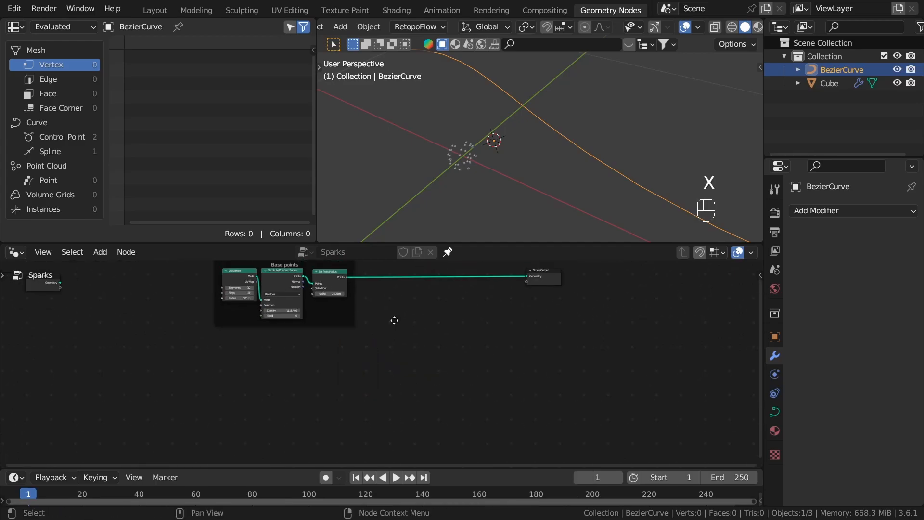
pyautogui.press('x')
pyautogui.click(548, 122)
pyautogui.click(458, 159)
pyautogui.scroll(4, 458, 159)
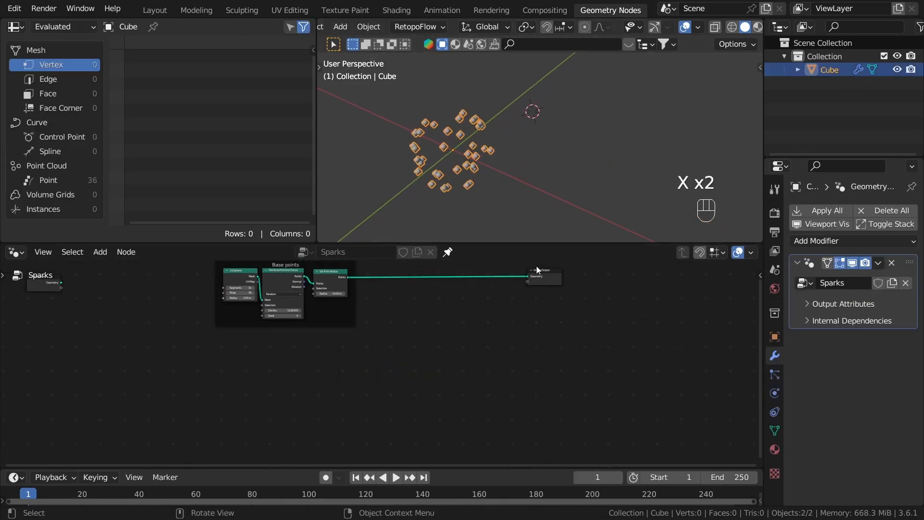
# Step: Add a Bezier Segment curve primitive node below the Base points frame and connect its curve to the Group Output
pyautogui.scroll(2, 417, 316)
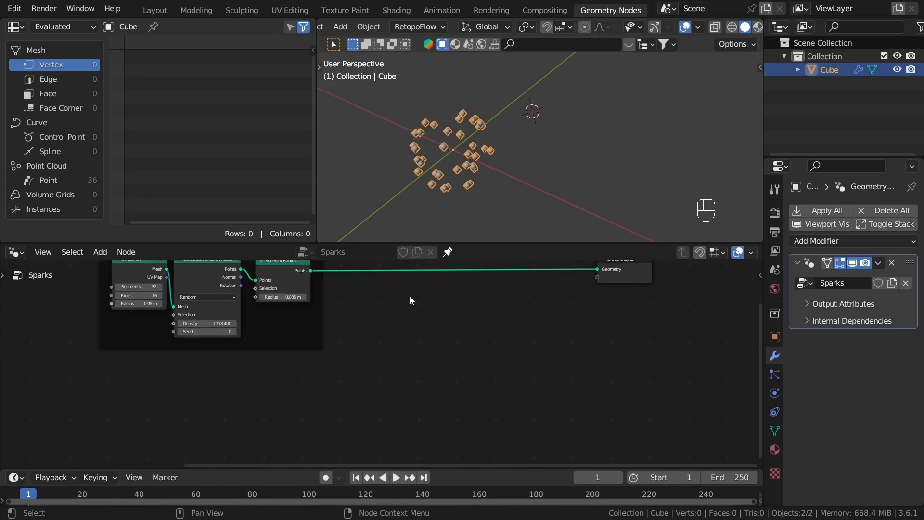
pyautogui.hotkey('shift', 'a')
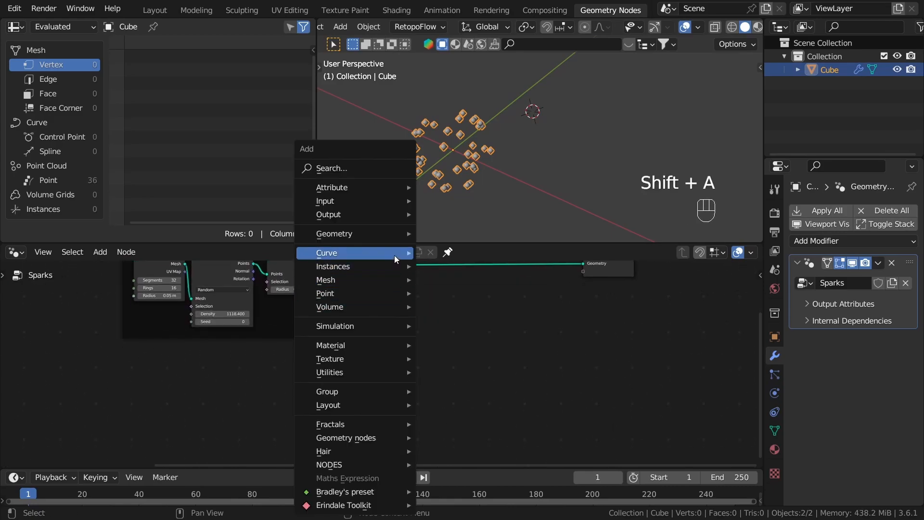
pyautogui.moveTo(393, 256)
pyautogui.moveTo(477, 315)
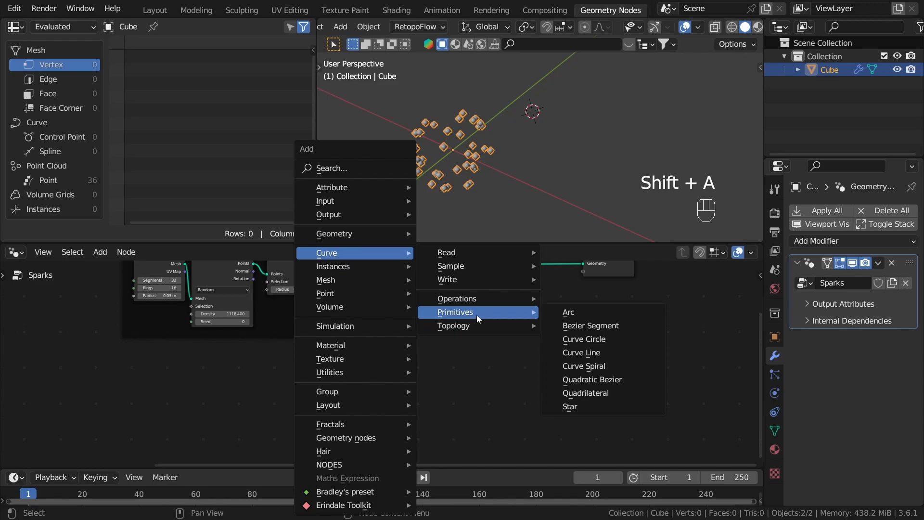
pyautogui.click(610, 328)
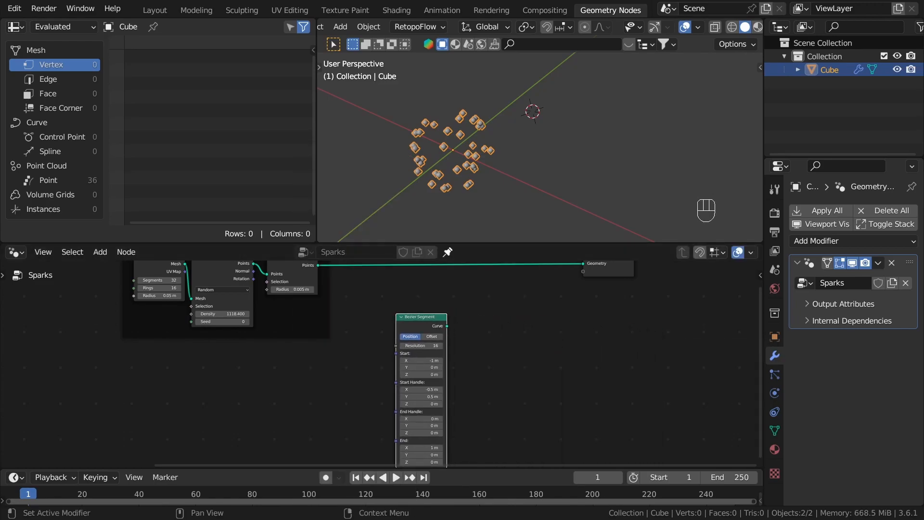
pyautogui.scroll(2, 463, 304)
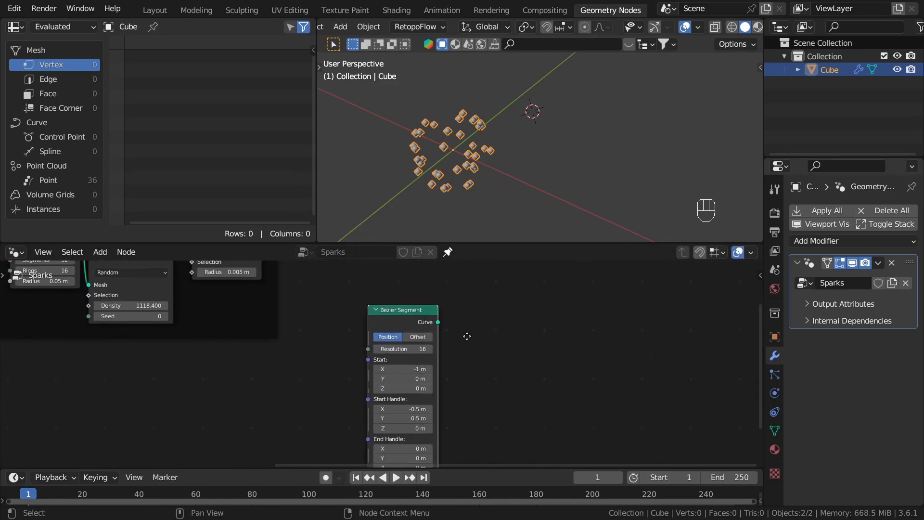
pyautogui.keyDown('alt'); pyautogui.keyDown('shift'); pyautogui.click(414, 331); pyautogui.keyUp('shift'); pyautogui.keyUp('alt')
pyautogui.moveTo(550, 221); pyautogui.dragTo(550, 126, button='middle')
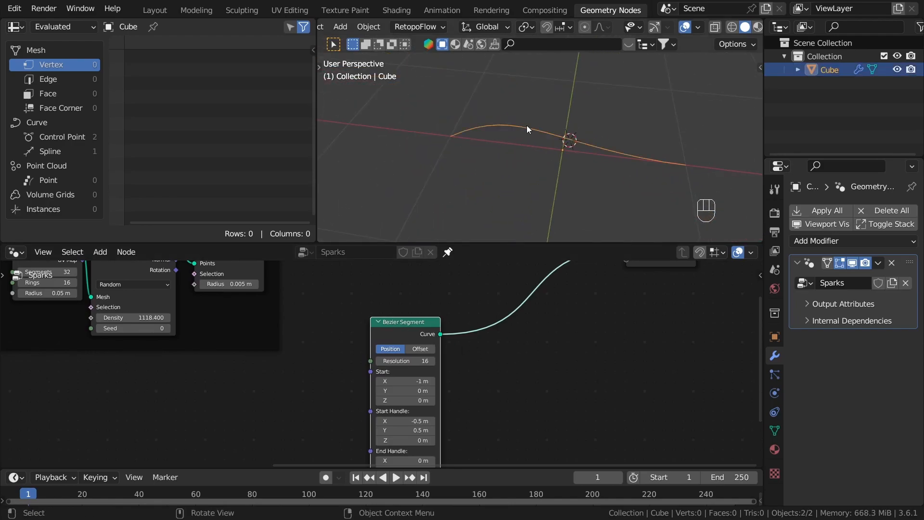
pyautogui.hotkey('shift', 'a')
pyautogui.moveTo(525, 88)
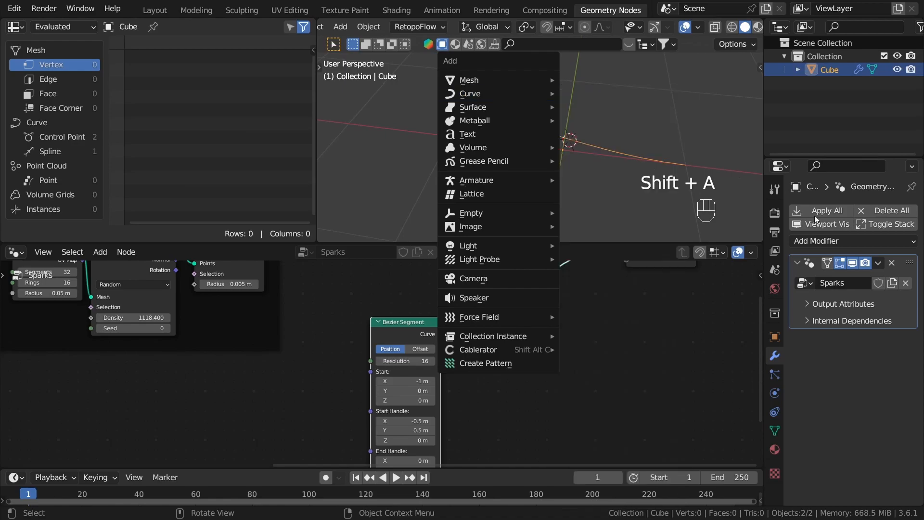
# Step: Set all Start, Start Handle, End Handle and End coordinates of the Bezier Segment node to 0 m
pyautogui.scroll(1, 548, 128)
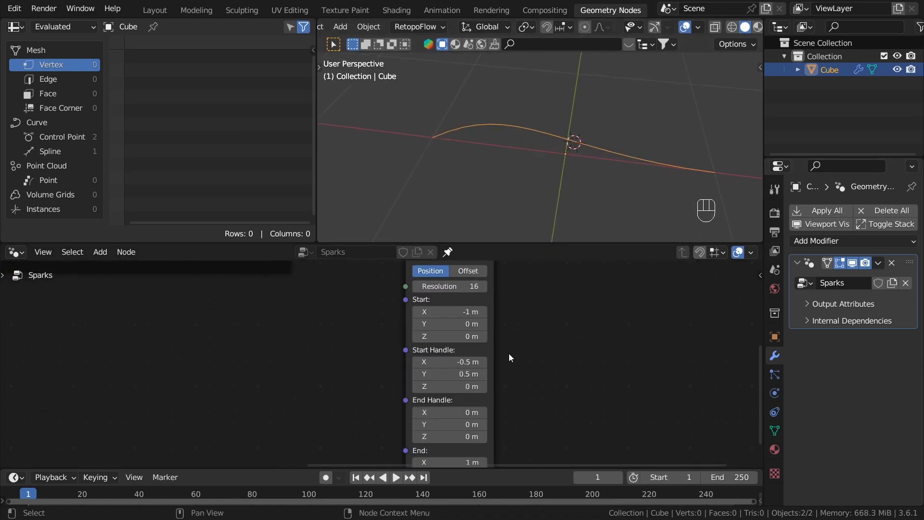
pyautogui.scroll(1, 510, 367)
pyautogui.moveTo(510, 369); pyautogui.dragTo(512, 363, button='middle')
pyautogui.scroll(-3, 521, 372)
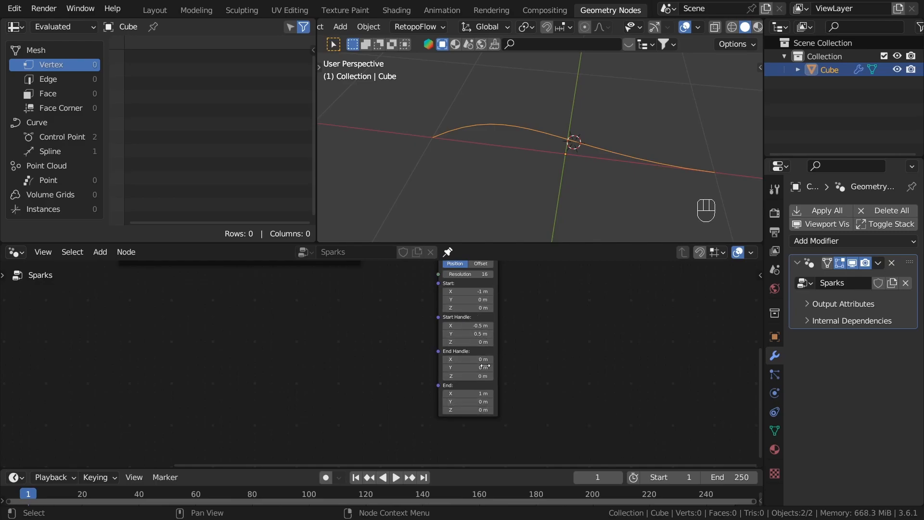
pyautogui.scroll(1, 500, 303)
pyautogui.hotkey('ctrl', 'z')
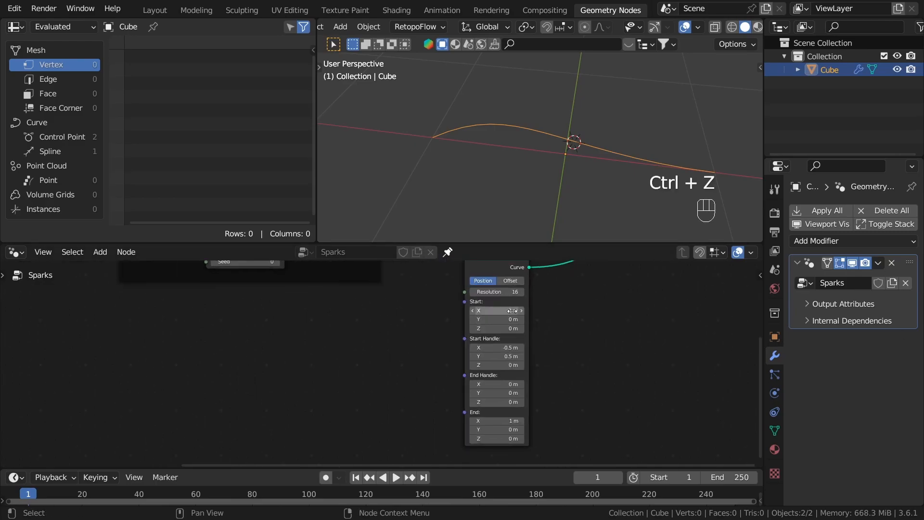
pyautogui.moveTo(499, 311); pyautogui.dragTo(499, 439)
pyautogui.write('0')
pyautogui.press('Return')
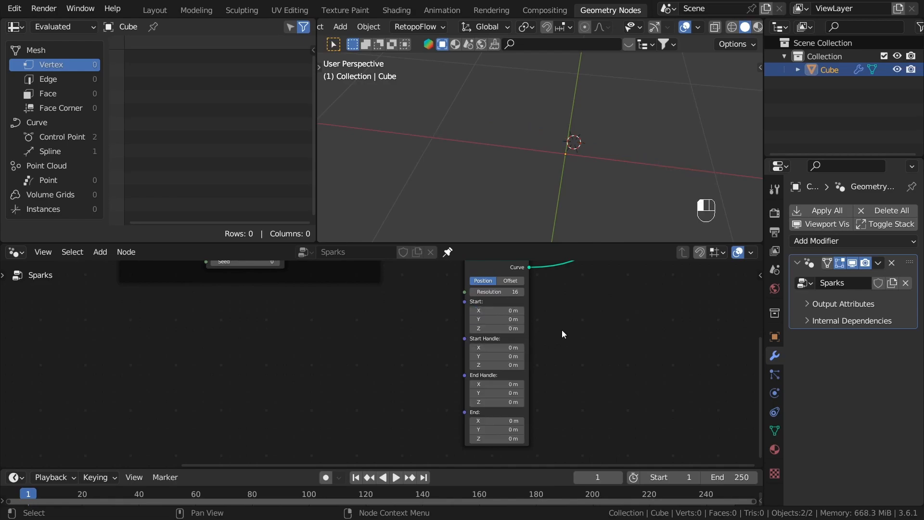
# Step: Switch the viewport to the front orthographic view and check the axis directions with the navigation gizmo
pyautogui.scroll(1, 513, 290)
pyautogui.moveTo(715, 106); pyautogui.dragTo(526, 123, button='middle')
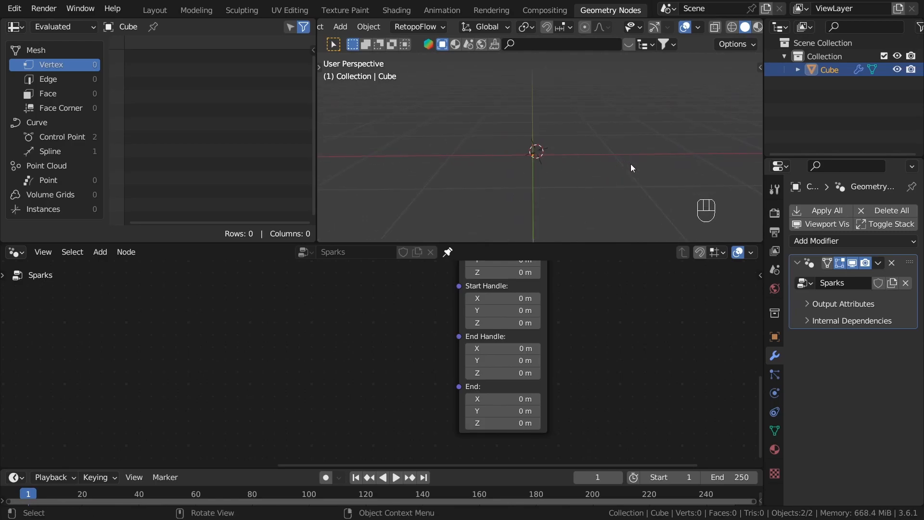
pyautogui.press('KP_1')
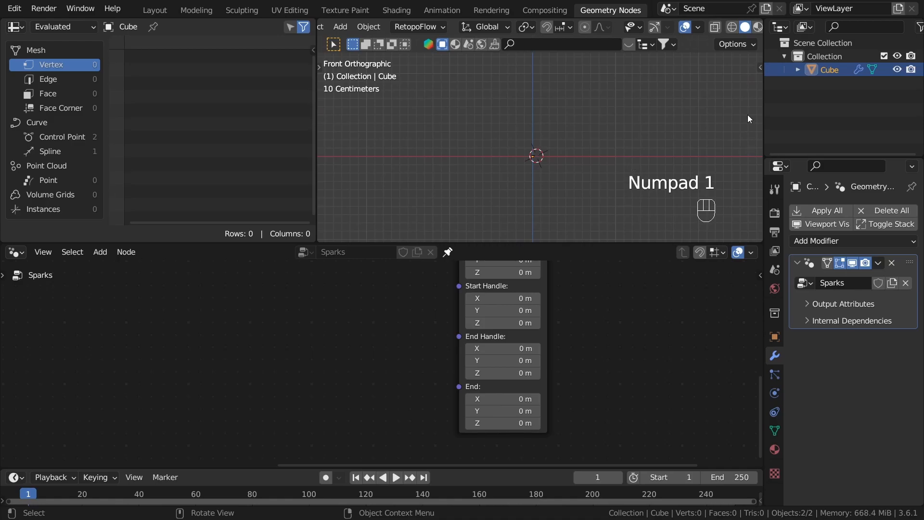
pyautogui.click(656, 28)
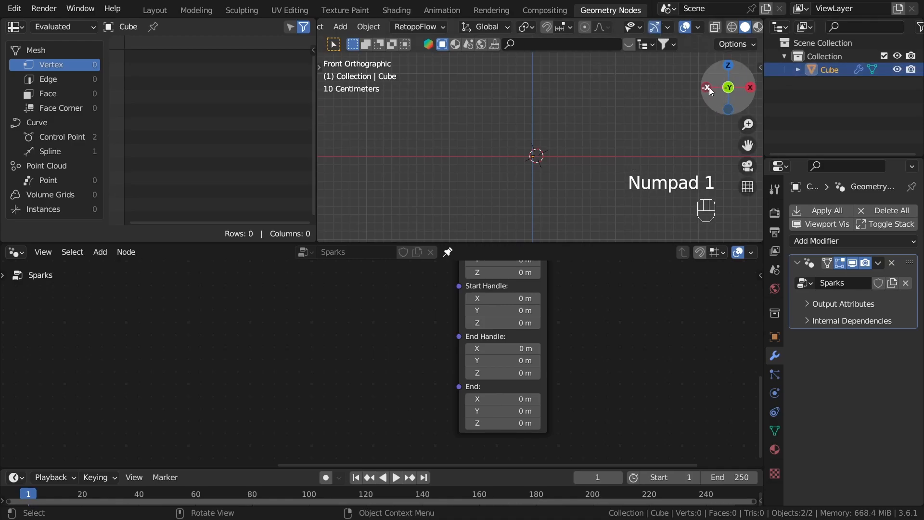
pyautogui.click(750, 88)
pyautogui.click(707, 88)
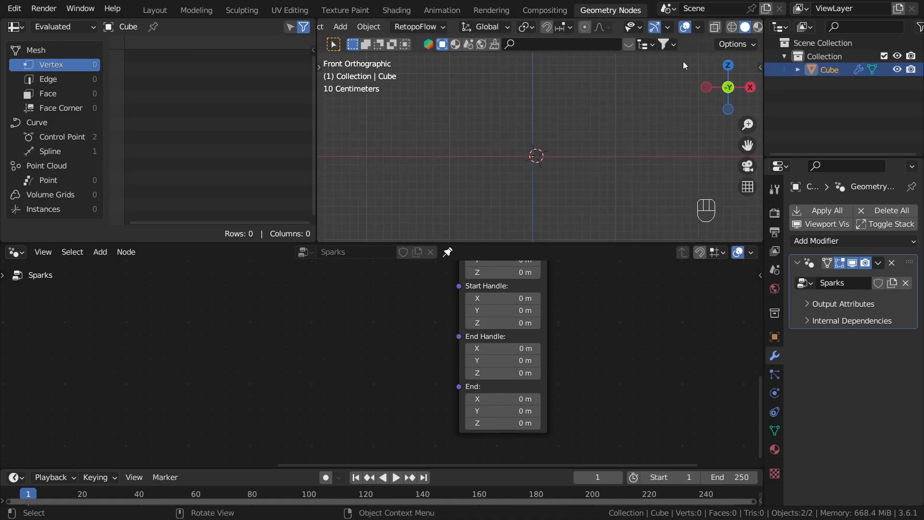
pyautogui.click(654, 28)
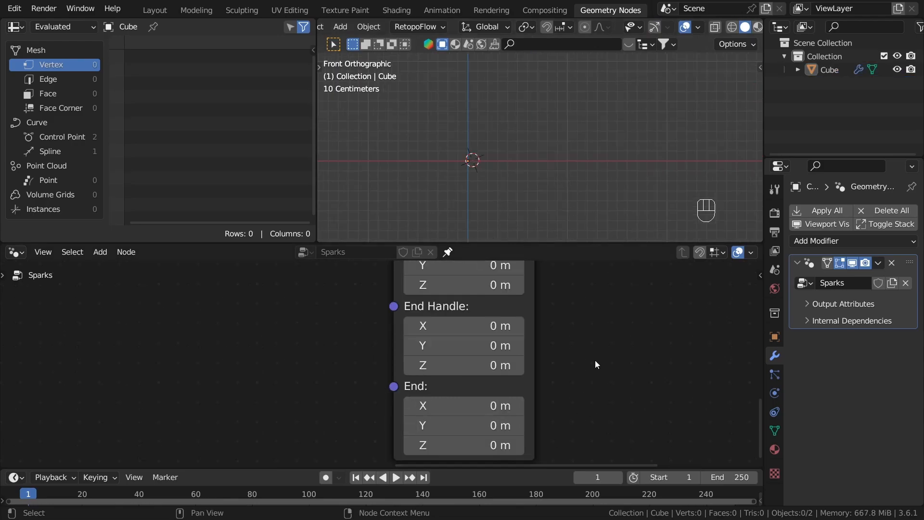
# Step: Set the Bezier Segment's End X to 2.02 m and its End Z to about 0.56 m
pyautogui.scroll(-3, 595, 360)
pyautogui.scroll(2, 530, 400)
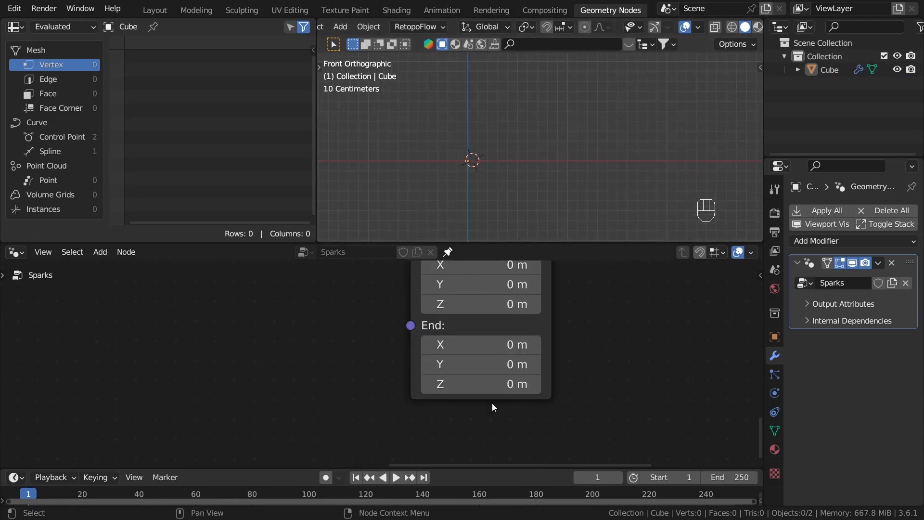
pyautogui.hotkey('ctrl', 'z')
pyautogui.hotkey('ctrl', 'z')
pyautogui.hotkey('ctrl', 'z')
pyautogui.keyDown('shift'); pyautogui.moveTo(482, 347); pyautogui.dragTo(496, 347); pyautogui.keyUp('shift')
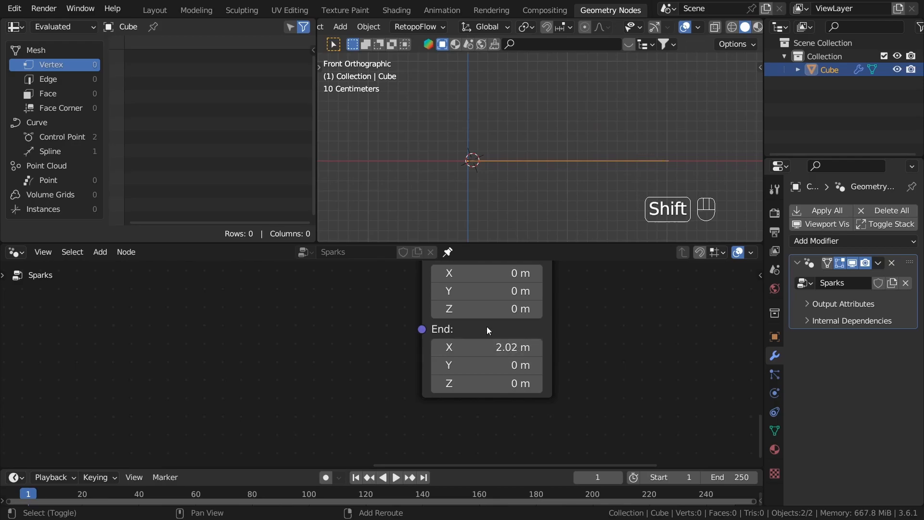
pyautogui.keyDown('shift'); pyautogui.moveTo(494, 383); pyautogui.dragTo(535, 383); pyautogui.keyUp('shift')
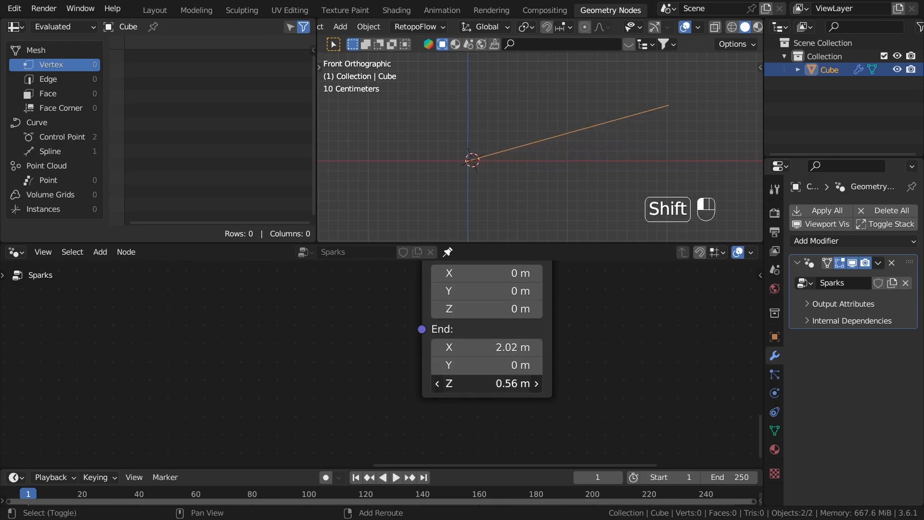
# Step: Raise the Bezier Segment's End Handle X and set the End Handle Z to 0.5 m
pyautogui.moveTo(553, 315); pyautogui.dragTo(518, 401, button='middle')
pyautogui.scroll(2, 448, 359)
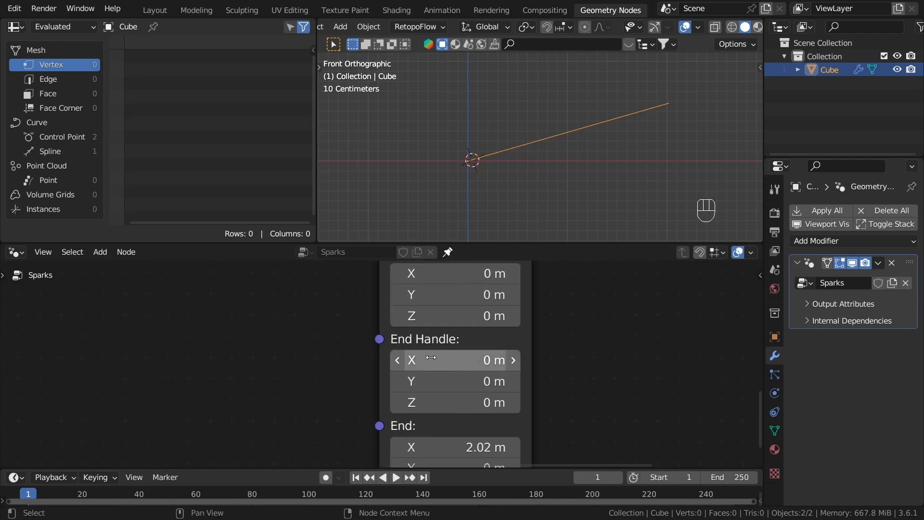
pyautogui.keyDown('shift'); pyautogui.moveTo(453, 360); pyautogui.dragTo(478, 361); pyautogui.keyUp('shift')
pyautogui.keyDown('shift'); pyautogui.moveTo(452, 402); pyautogui.dragTo(477, 403); pyautogui.keyUp('shift')
# Step: Lower the Bezier Segment's End Z to 0.38 m and set the End Handle X to 0.83 m
pyautogui.moveTo(539, 397); pyautogui.dragTo(568, 285, button='middle')
pyautogui.scroll(3, 568, 285)
pyautogui.keyDown('shift'); pyautogui.moveTo(500, 398); pyautogui.dragTo(489, 399); pyautogui.keyUp('shift')
pyautogui.moveTo(524, 264); pyautogui.dragTo(531, 374, button='middle')
pyautogui.keyDown('shift'); pyautogui.moveTo(521, 346); pyautogui.dragTo(461, 347); pyautogui.keyUp('shift')
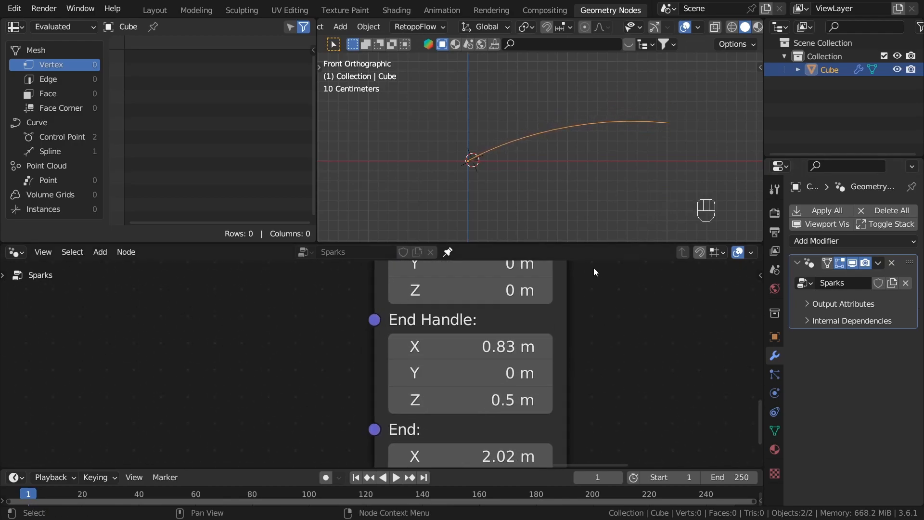
# Step: Move the Bezier Segment node to sit beneath the Base points frame
pyautogui.scroll(-1, 586, 166)
pyautogui.scroll(3, 573, 162)
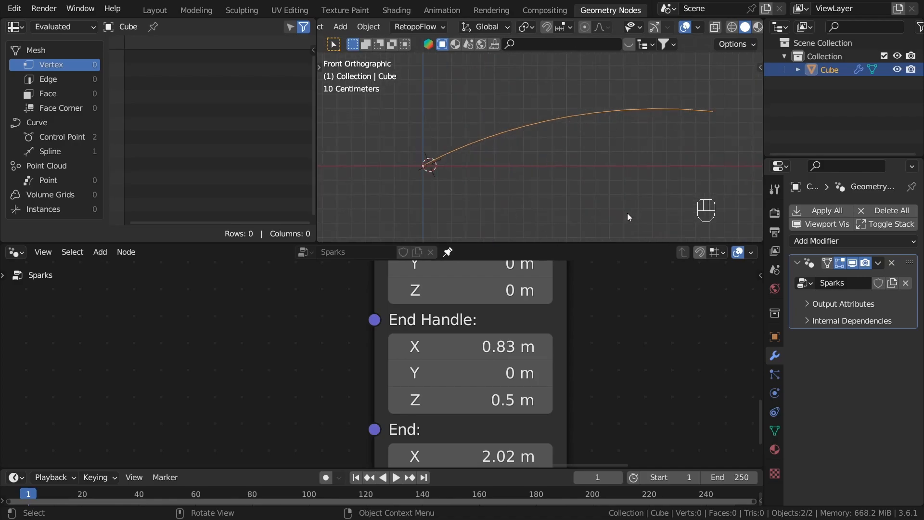
pyautogui.scroll(-2, 544, 130)
pyautogui.scroll(-5, 535, 314)
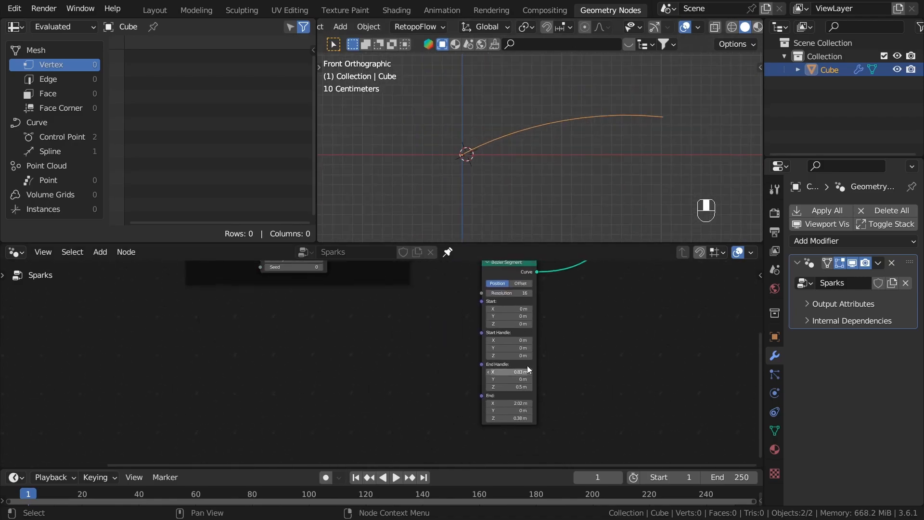
pyautogui.moveTo(541, 333); pyautogui.dragTo(428, 433, button='middle')
pyautogui.scroll(-3, 423, 426)
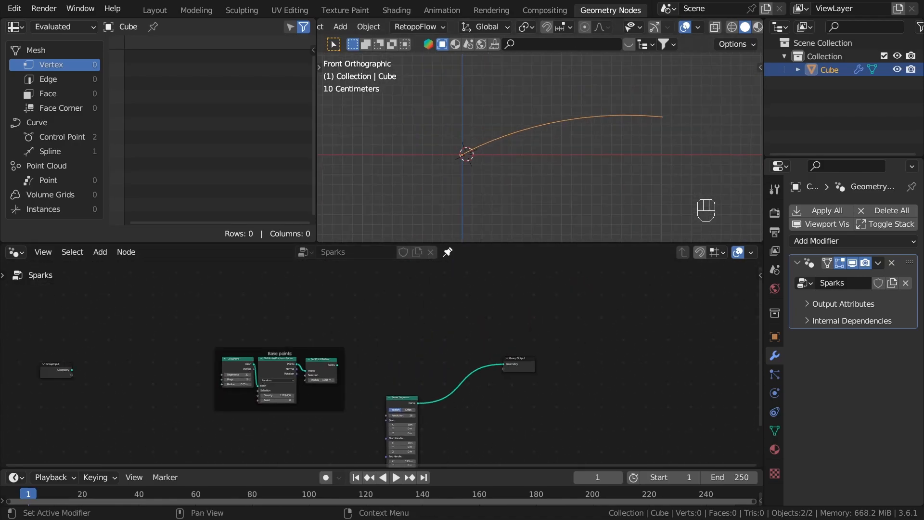
pyautogui.scroll(2, 519, 399)
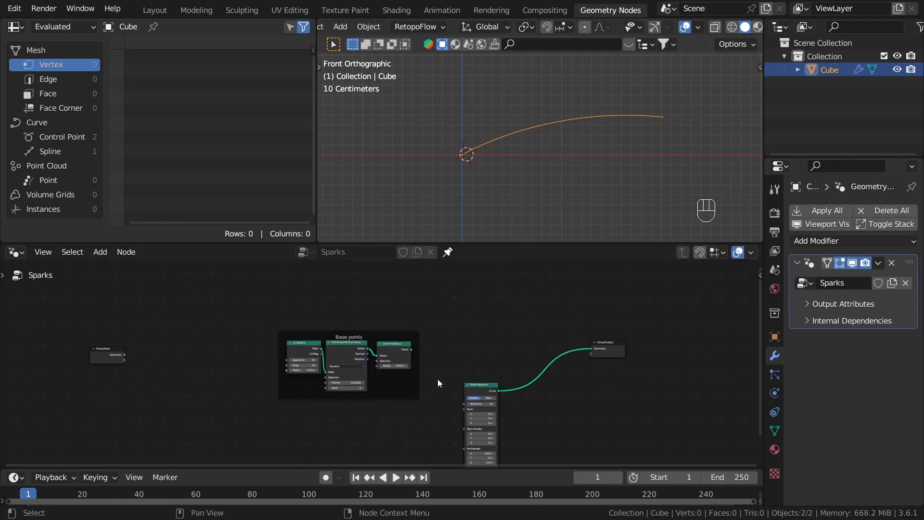
pyautogui.moveTo(514, 389); pyautogui.dragTo(406, 439)
pyautogui.scroll(2, 446, 369)
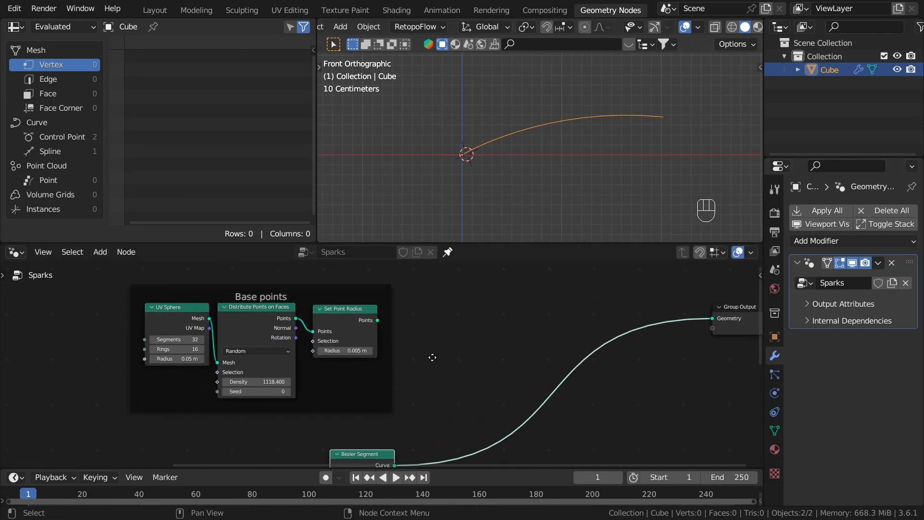
# Step: Add an Instance on Points node that takes the Set Point Radius output as its Points input
pyautogui.moveTo(437, 363); pyautogui.dragTo(406, 346, button='middle')
pyautogui.moveTo(346, 303); pyautogui.dragTo(460, 303)
pyautogui.write('insta')
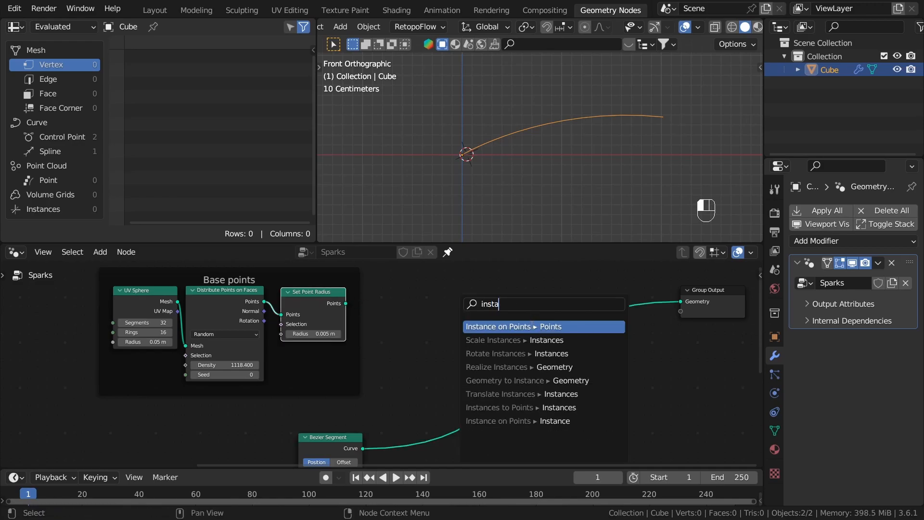
pyautogui.press('Return')
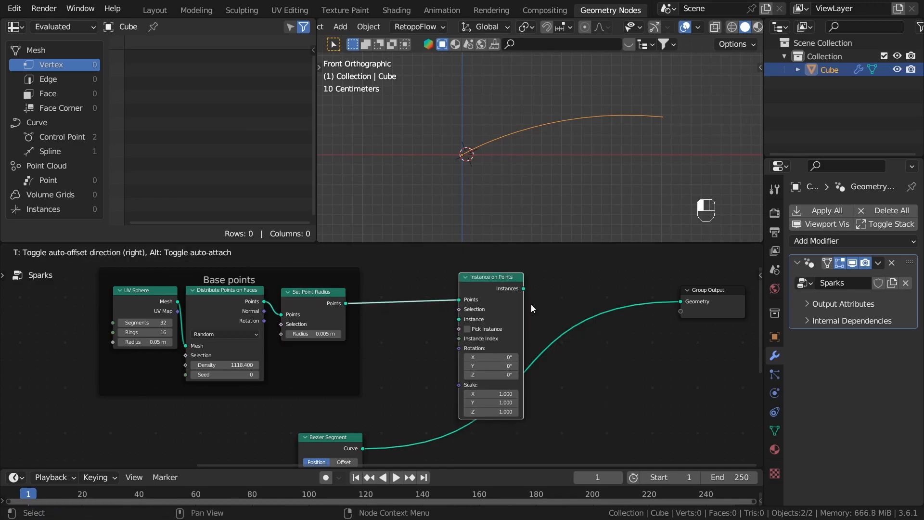
pyautogui.click(506, 292)
# Step: Connect the Bezier Segment's curve to the Instance input and feed the resulting instances into the Group Output
pyautogui.moveTo(380, 423); pyautogui.dragTo(477, 295)
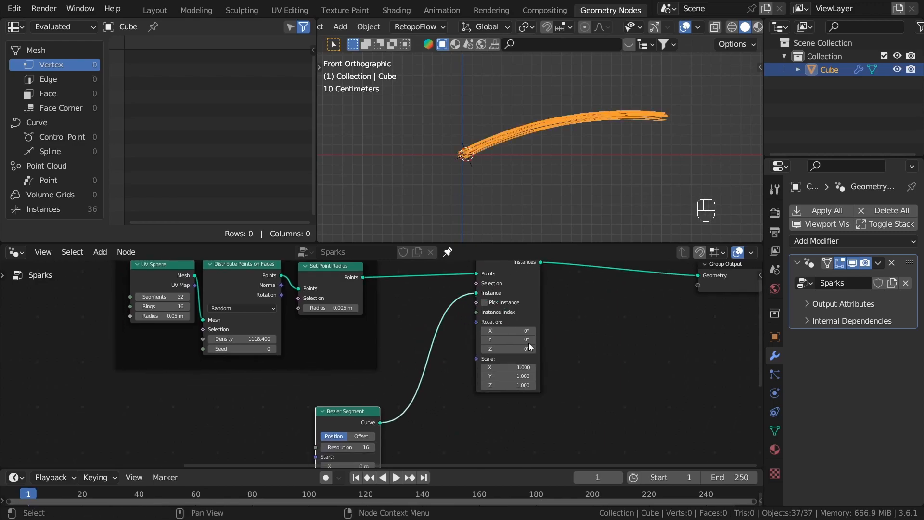
pyautogui.scroll(6, 469, 128)
pyautogui.scroll(-5, 753, 114)
pyautogui.click(741, 117)
pyautogui.keyDown('shift'); pyautogui.moveTo(603, 132); pyautogui.dragTo(399, 164, button='middle'); pyautogui.keyUp('shift')
pyautogui.click(477, 149)
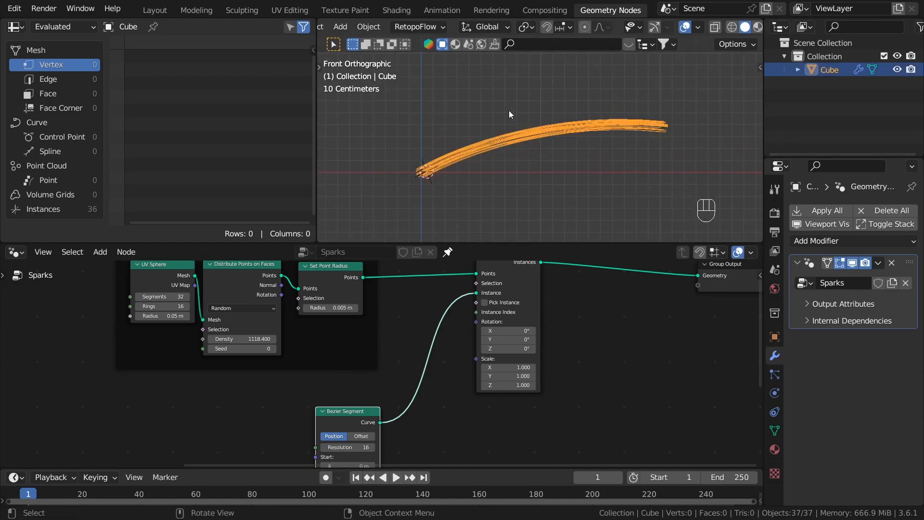
pyautogui.scroll(-4, 463, 363)
pyautogui.scroll(2, 454, 404)
# Step: Move the Instance on Points, Group Output and Bezier Segment nodes farther away from the Base points frame
pyautogui.moveTo(488, 429); pyautogui.dragTo(363, 291)
pyautogui.keyDown('shift'); pyautogui.moveTo(341, 433); pyautogui.dragTo(289, 415); pyautogui.keyUp('shift')
pyautogui.moveTo(596, 407); pyautogui.dragTo(305, 270)
pyautogui.keyDown('shift'); pyautogui.moveTo(356, 423); pyautogui.dragTo(262, 369); pyautogui.keyUp('shift')
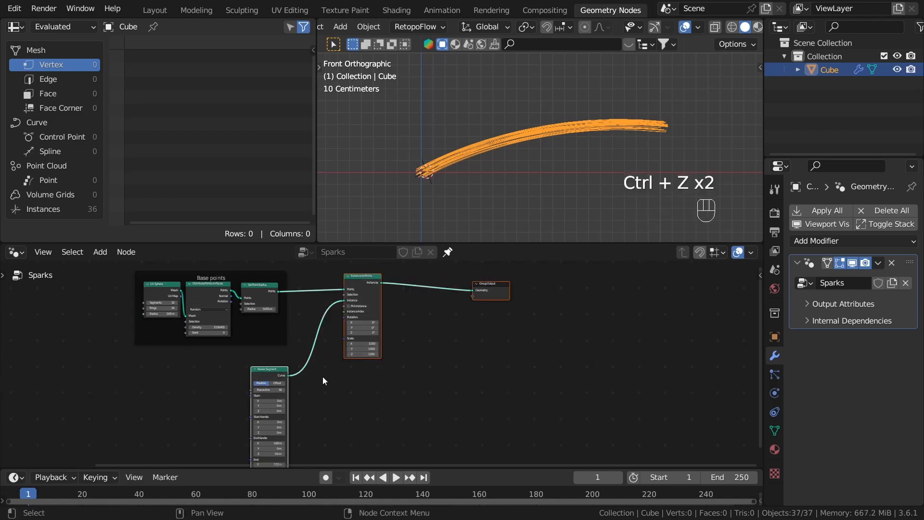
pyautogui.press('g')
pyautogui.click(613, 379)
pyautogui.click(453, 305)
pyautogui.scroll(5, 476, 327)
pyautogui.moveTo(501, 387); pyautogui.dragTo(494, 411)
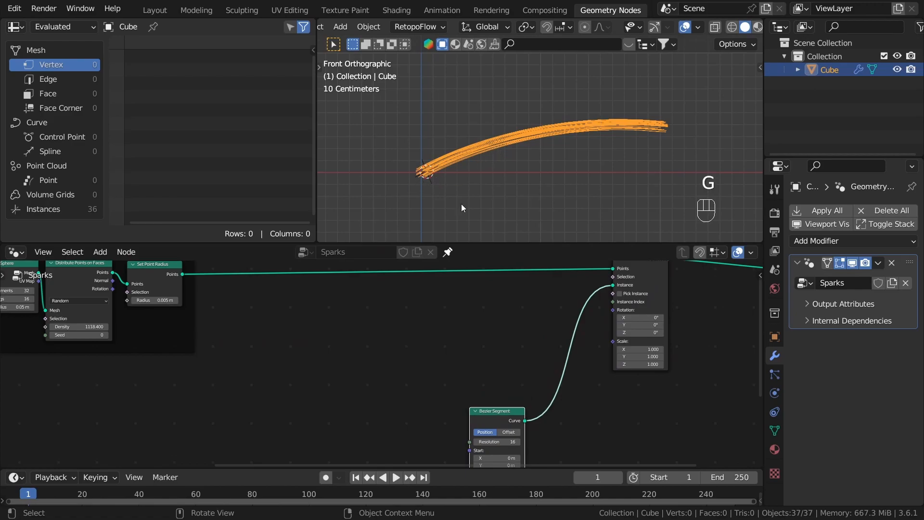
pyautogui.scroll(2, 442, 311)
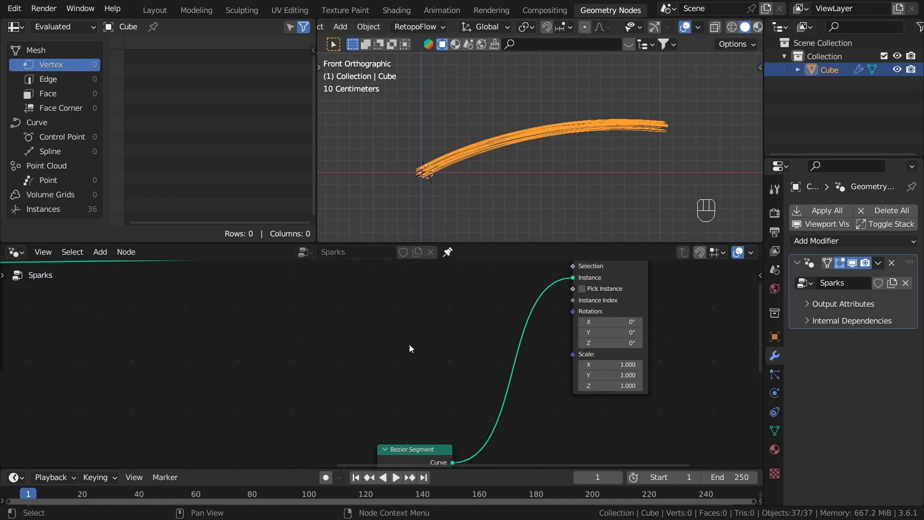
pyautogui.hotkey('shift', 'a')
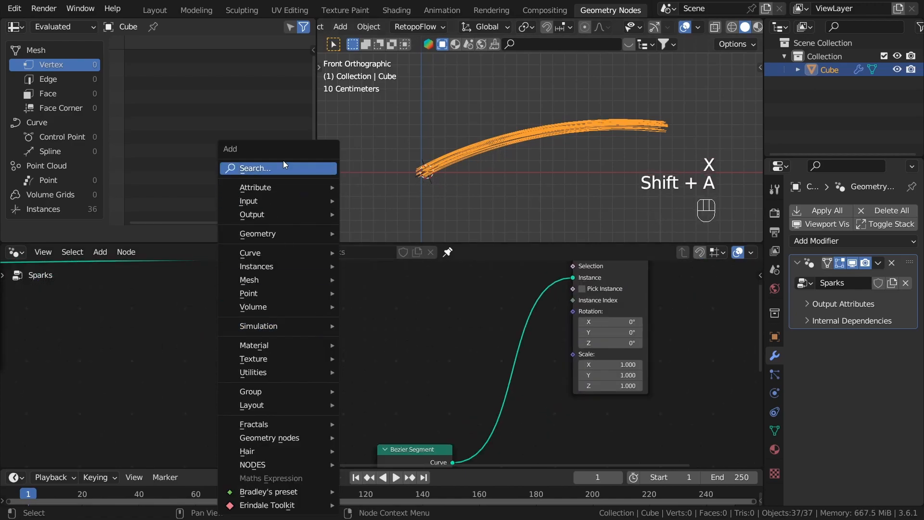
pyautogui.write('rand')
pyautogui.press('Return')
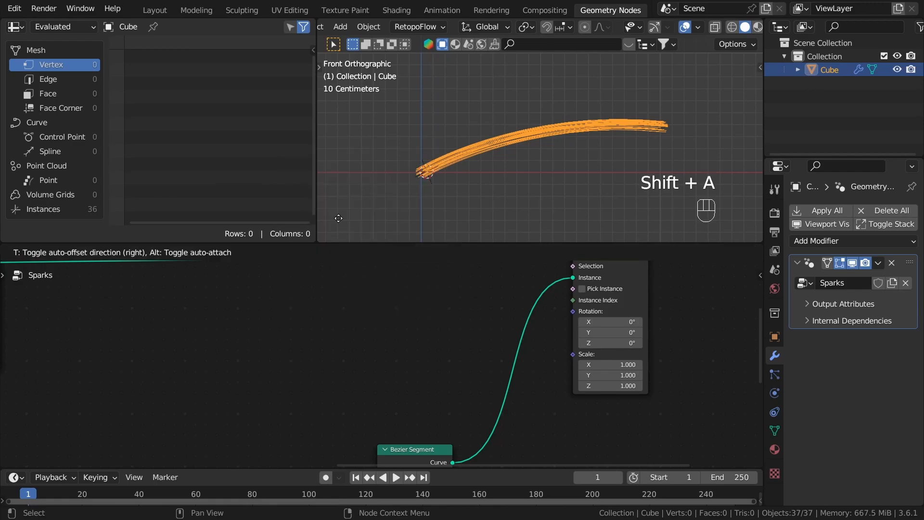
pyautogui.click(283, 341)
pyautogui.scroll(2, 327, 328)
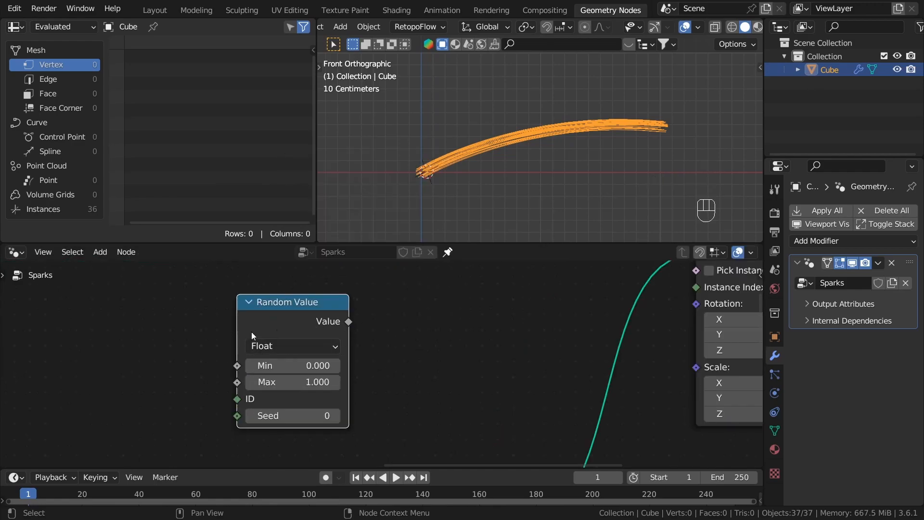
pyautogui.scroll(-2, 332, 338)
pyautogui.press('x')
# Step: Add a vector Random Value node linked to the Rotation input of Instance on Points
pyautogui.moveTo(547, 326); pyautogui.dragTo(350, 368)
pyautogui.write('rand')
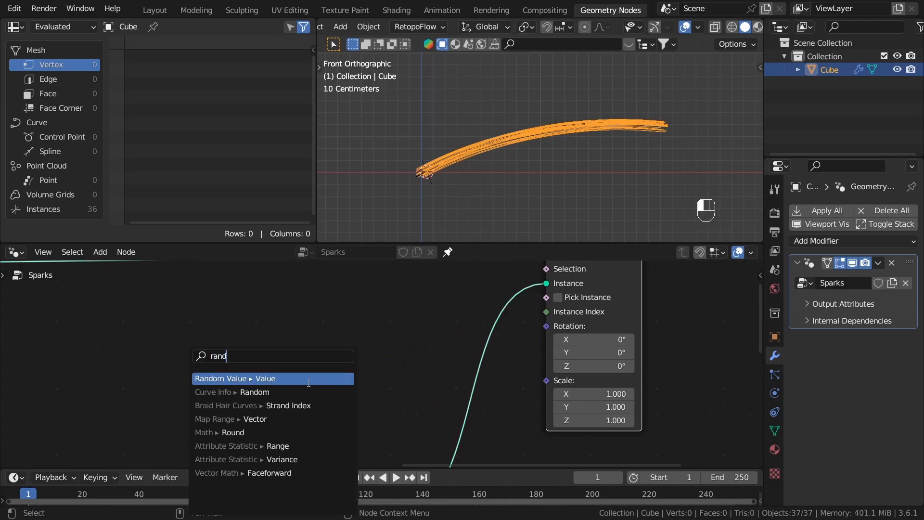
pyautogui.click(265, 376)
pyautogui.click(234, 282)
pyautogui.scroll(-5, 308, 360)
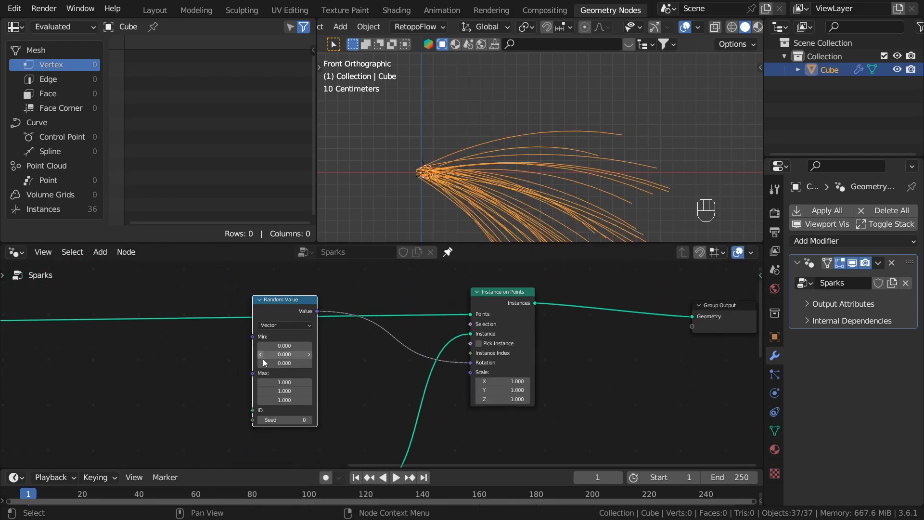
# Step: Move the Random Value node directly above the Bezier Segment node, beside the Rotation input of Instance on Points
pyautogui.moveTo(273, 303); pyautogui.dragTo(268, 350)
pyautogui.moveTo(285, 457); pyautogui.dragTo(264, 399, button='middle')
pyautogui.moveTo(283, 287); pyautogui.dragTo(349, 356)
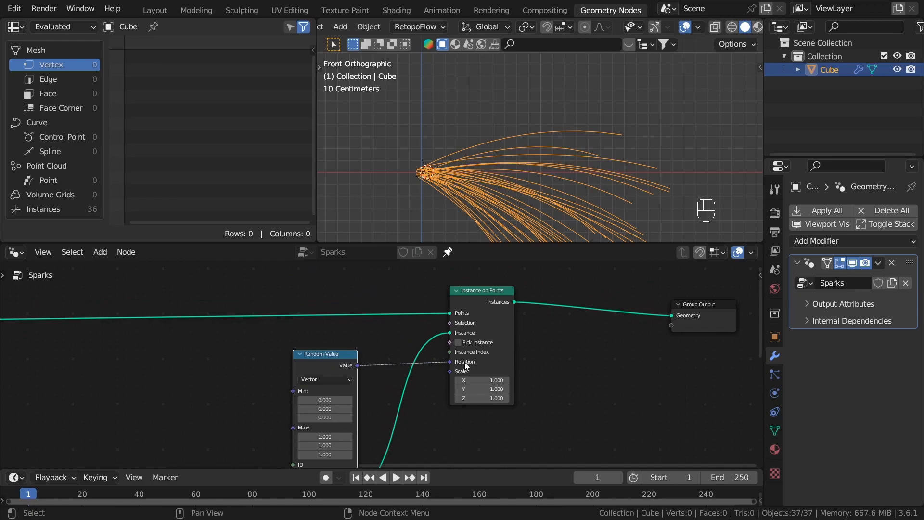
pyautogui.scroll(5, 466, 364)
pyautogui.moveTo(416, 398); pyautogui.dragTo(466, 332, button='middle')
pyautogui.scroll(-4, 423, 382)
pyautogui.scroll(2, 400, 322)
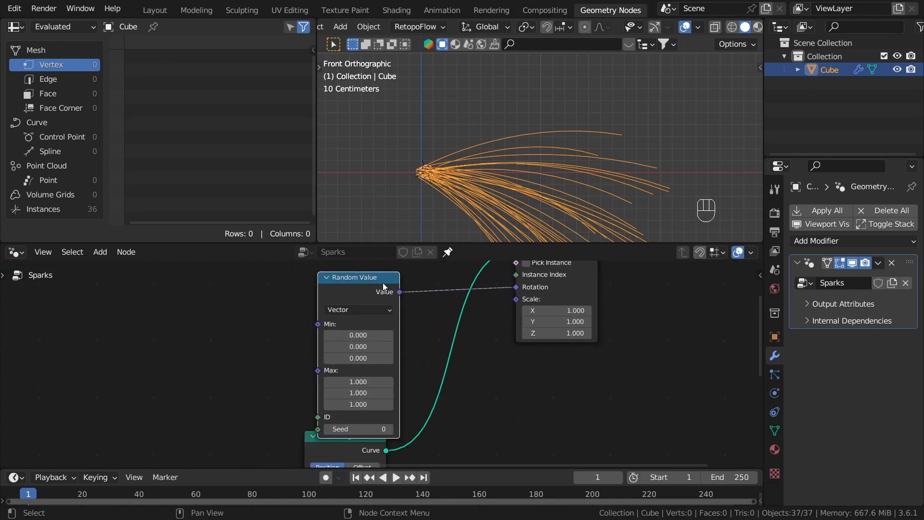
pyautogui.moveTo(384, 284); pyautogui.dragTo(376, 276)
pyautogui.scroll(1, 460, 389)
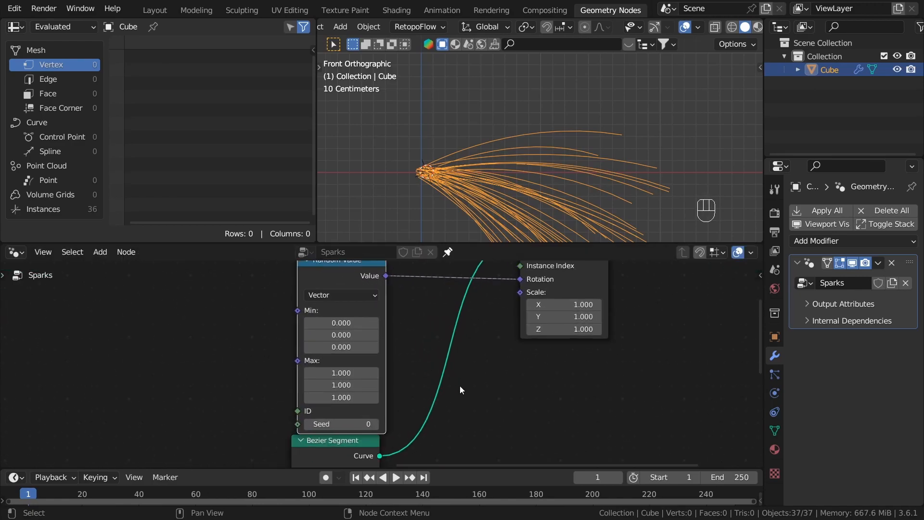
# Step: Set all Min and Max components of the Random Value node to 0
pyautogui.moveTo(492, 236); pyautogui.dragTo(554, 192, button='middle')
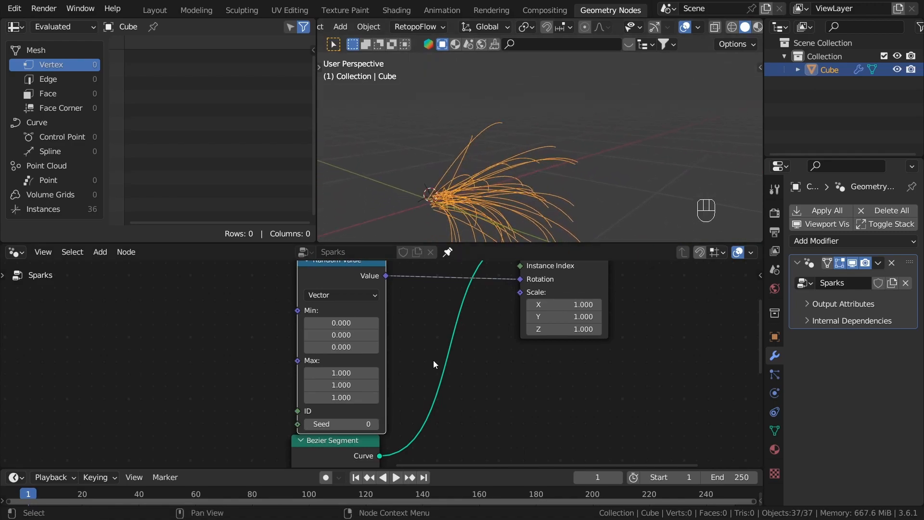
pyautogui.scroll(2, 307, 331)
pyautogui.moveTo(322, 318); pyautogui.dragTo(323, 412)
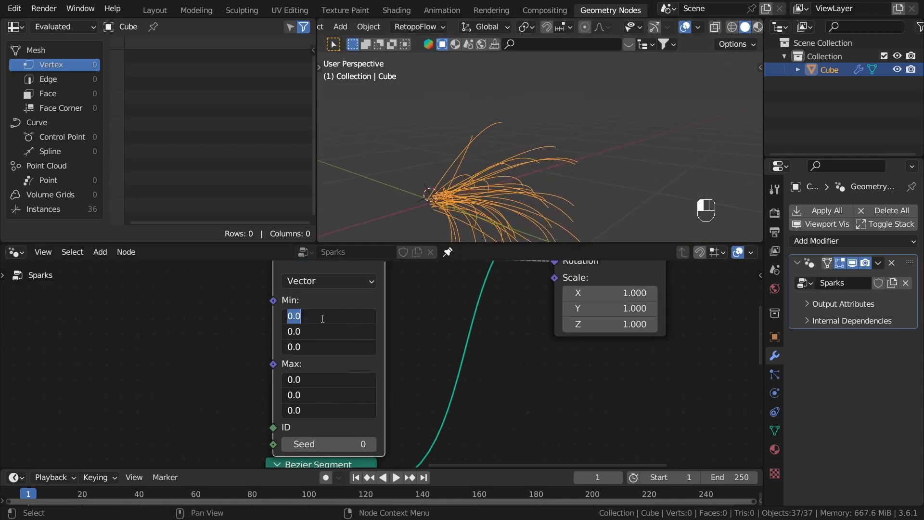
pyautogui.write('0')
pyautogui.press('Return')
# Step: Set all three Min components of the Random Value to -0.270 and all three Max components to 0.190
pyautogui.moveTo(462, 217); pyautogui.dragTo(535, 164, button='middle')
pyautogui.scroll(1, 348, 348)
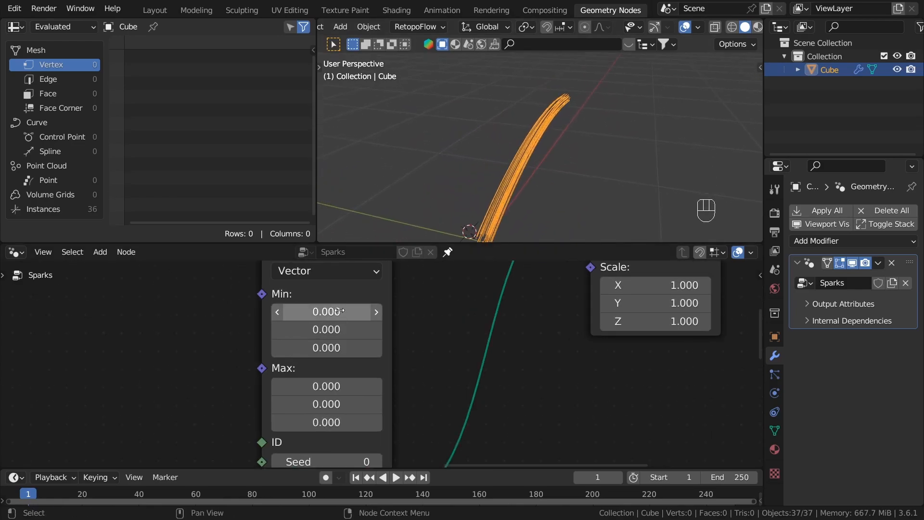
pyautogui.keyDown('shift'); pyautogui.moveTo(326, 312); pyautogui.dragTo(351, 293); pyautogui.keyUp('shift')
pyautogui.moveTo(424, 203); pyautogui.dragTo(703, 144, button='middle')
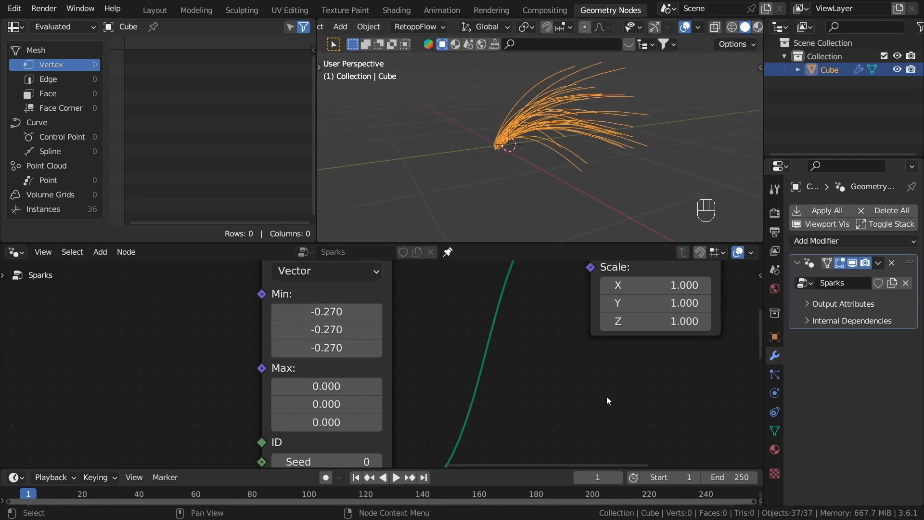
pyautogui.moveTo(608, 400); pyautogui.dragTo(612, 380, button='middle')
pyautogui.moveTo(331, 366)
pyautogui.keyDown('shift'); pyautogui.mouseDown()
pyautogui.moveTo(353, 367)
pyautogui.moveTo(345, 367)
pyautogui.mouseUp(); pyautogui.keyUp('shift')
pyautogui.moveTo(507, 94); pyautogui.dragTo(526, 131, button='middle')
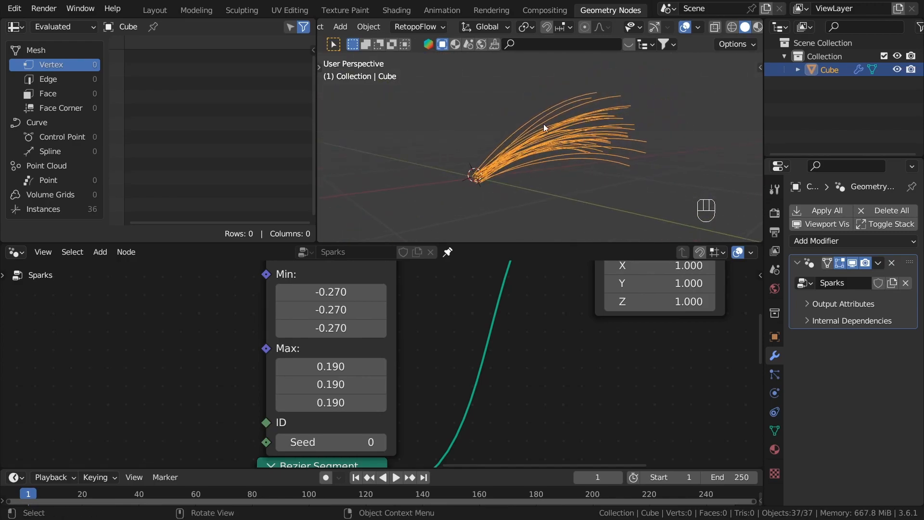
# Step: Examine the spread of the rotated curves in perspective and from the front orthographic view
pyautogui.scroll(-12, 474, 374)
pyautogui.scroll(-5, 515, 378)
pyautogui.moveTo(515, 378); pyautogui.dragTo(453, 358, button='middle')
pyautogui.moveTo(650, 87); pyautogui.dragTo(659, 106, button='middle')
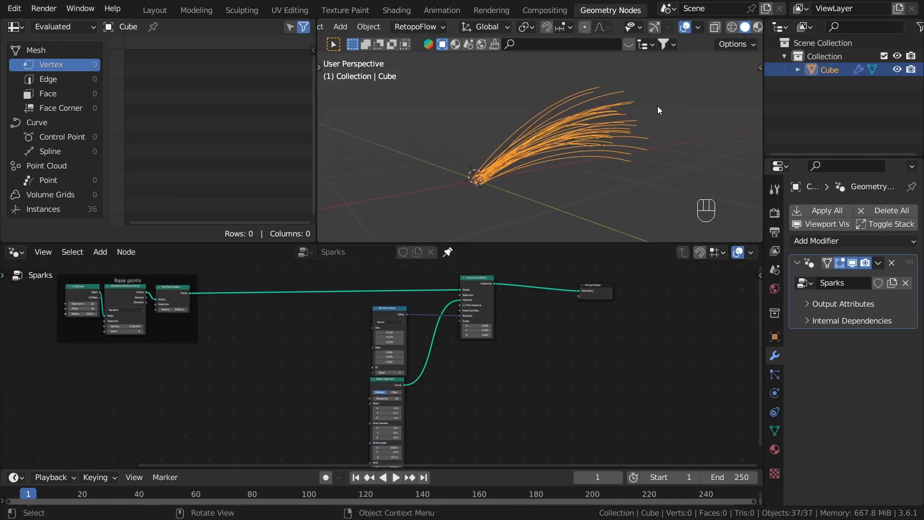
pyautogui.moveTo(637, 159); pyautogui.dragTo(638, 125, button='middle')
pyautogui.press('KP_1')
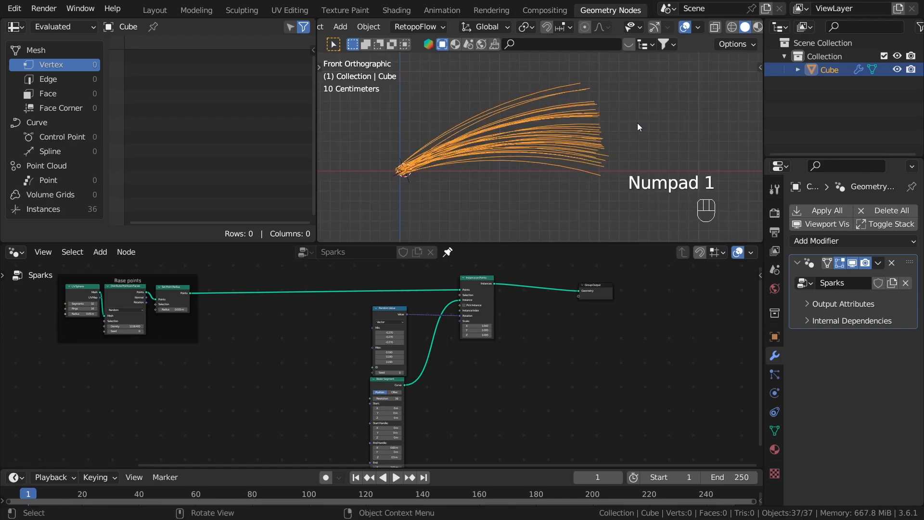
pyautogui.scroll(-1, 675, 195)
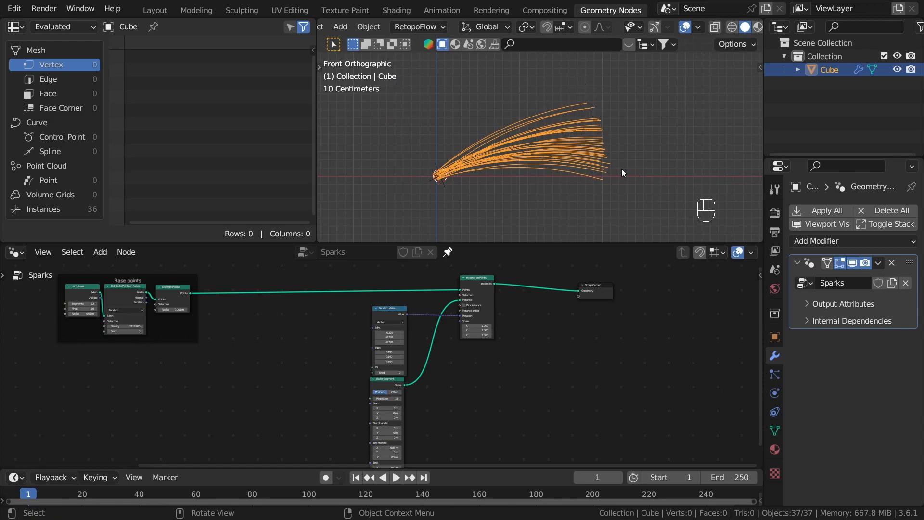
# Step: Move the Group Output node farther from Instance on Points to make room for more nodes
pyautogui.moveTo(516, 401); pyautogui.dragTo(366, 423, button='middle')
pyautogui.scroll(3, 373, 414)
pyautogui.moveTo(469, 293); pyautogui.dragTo(601, 295)
pyautogui.moveTo(498, 354); pyautogui.dragTo(395, 446, button='middle')
pyautogui.scroll(2, 395, 446)
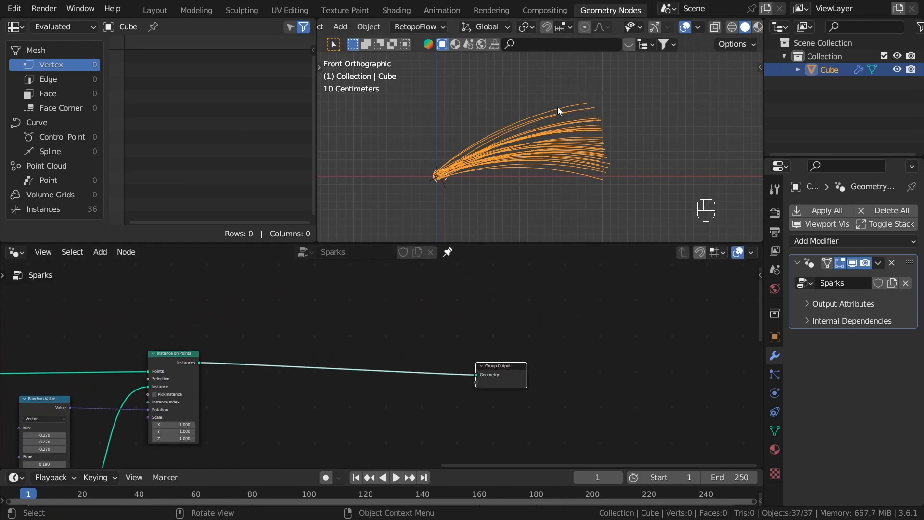
# Step: Insert a Realize Instances node between Instance on Points and the Group Output
pyautogui.scroll(3, 230, 301)
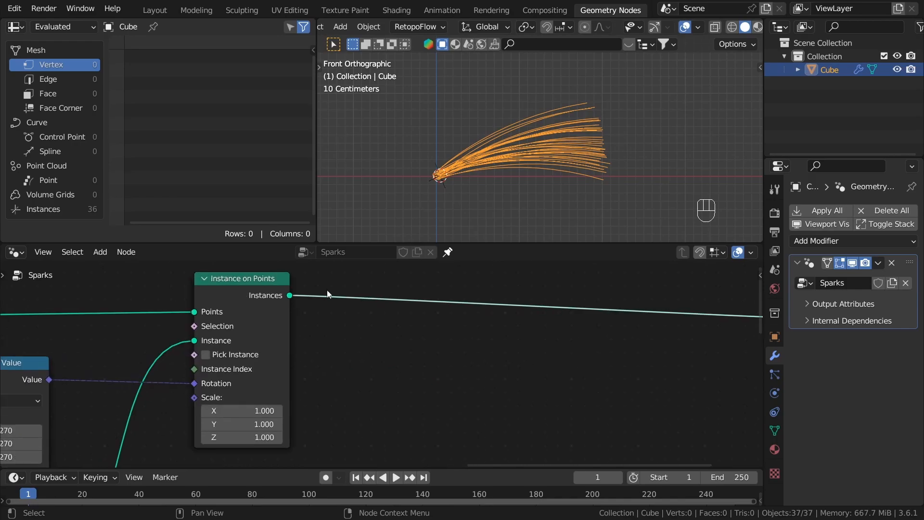
pyautogui.scroll(-1, 530, 166)
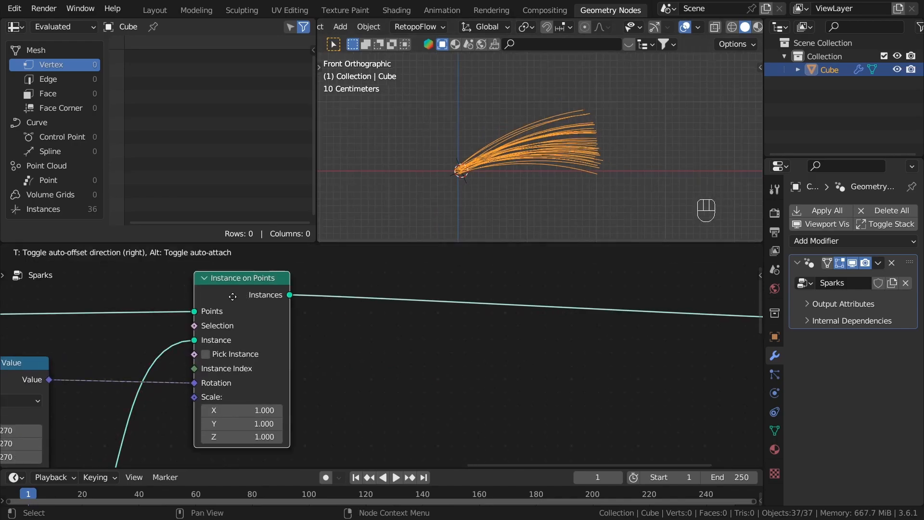
pyautogui.scroll(1, 266, 301)
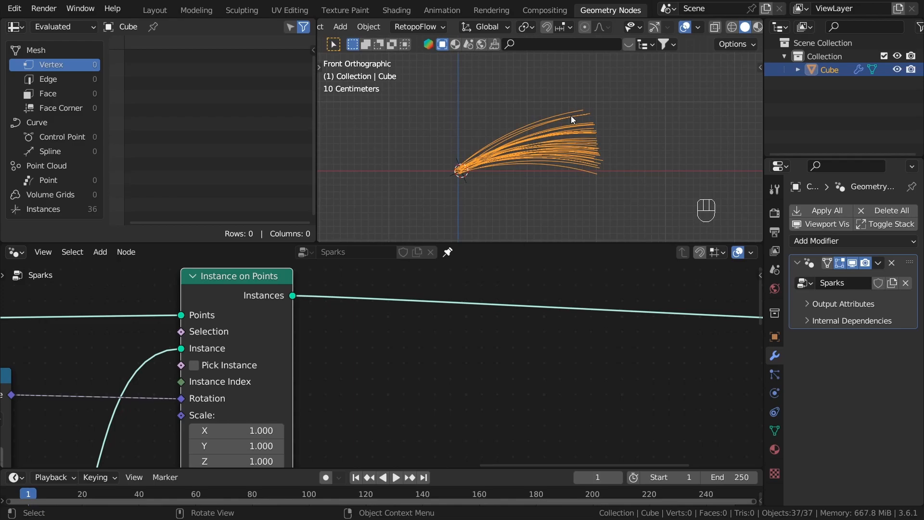
pyautogui.scroll(-2, 270, 332)
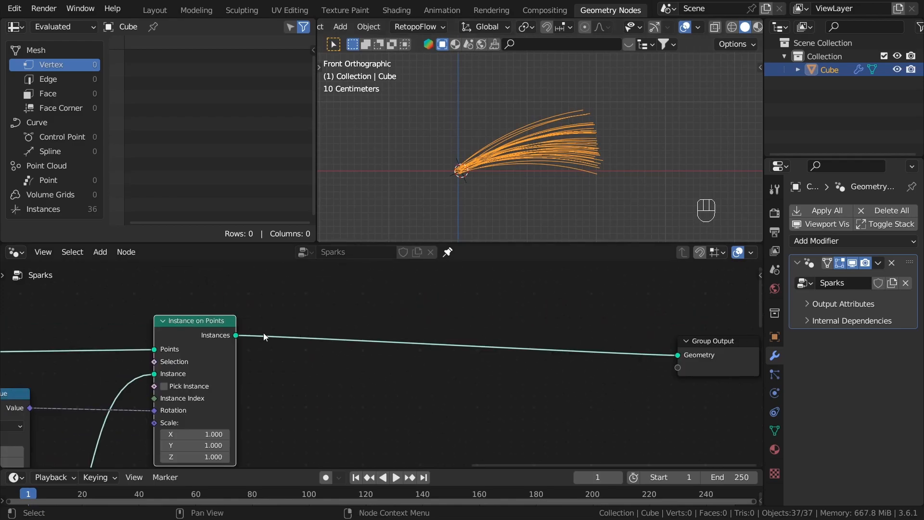
pyautogui.hotkey('shift', 'a')
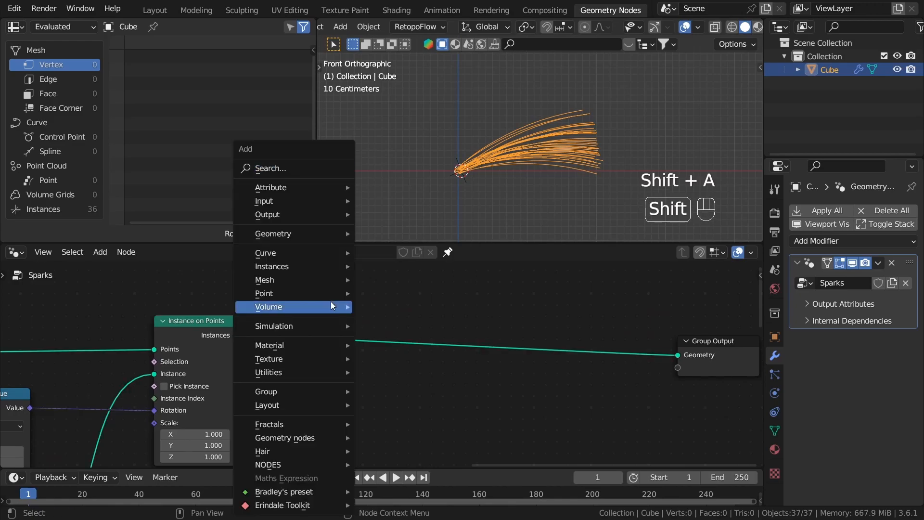
pyautogui.click(284, 162)
pyautogui.write('rea')
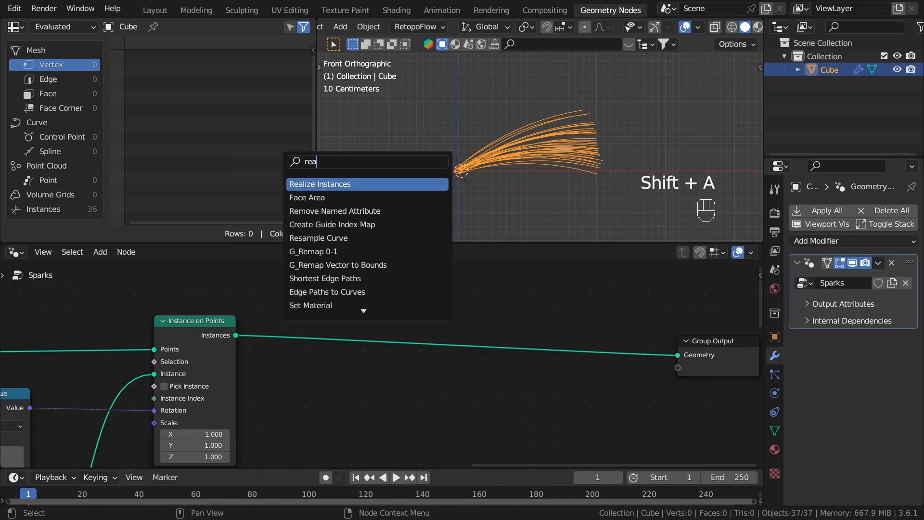
pyautogui.click(314, 185)
pyautogui.click(361, 371)
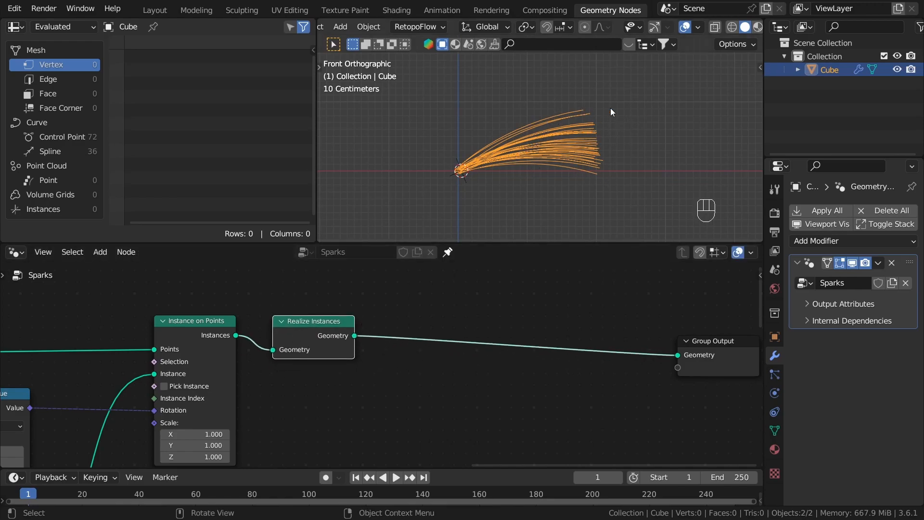
# Step: Move the Group Output node farther out and level with the Realize Instances node
pyautogui.scroll(1, 614, 112)
pyautogui.scroll(1, 599, 133)
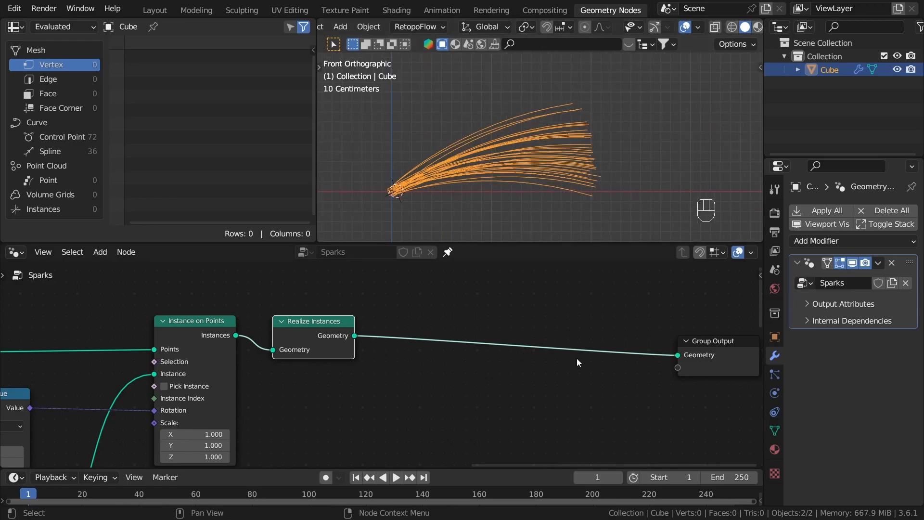
pyautogui.scroll(-2, 567, 357)
pyautogui.moveTo(668, 373); pyautogui.dragTo(418, 351, button='middle')
pyautogui.moveTo(475, 325); pyautogui.dragTo(478, 325)
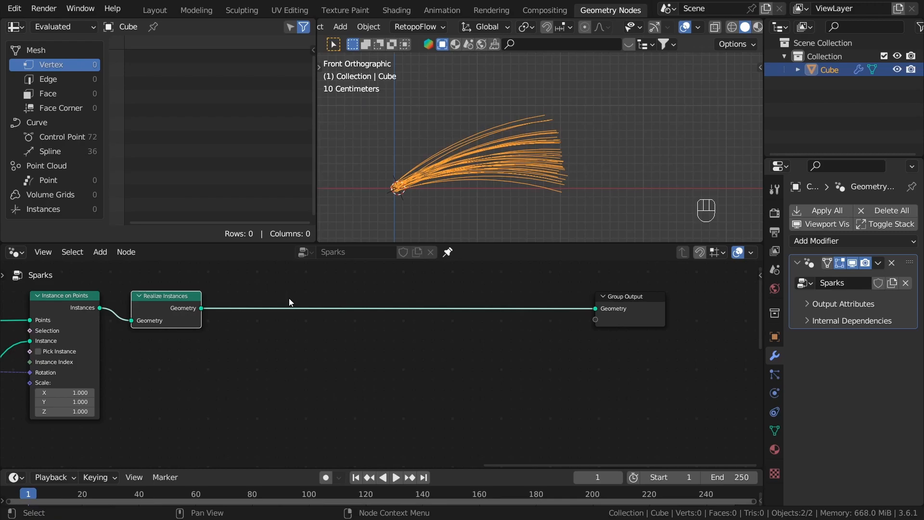
# Step: Insert a Trim Curve node between Realize Instances and the Group Output, and shift it slightly away from Realize Instances
pyautogui.click(290, 302)
pyautogui.hotkey('shift', 'a')
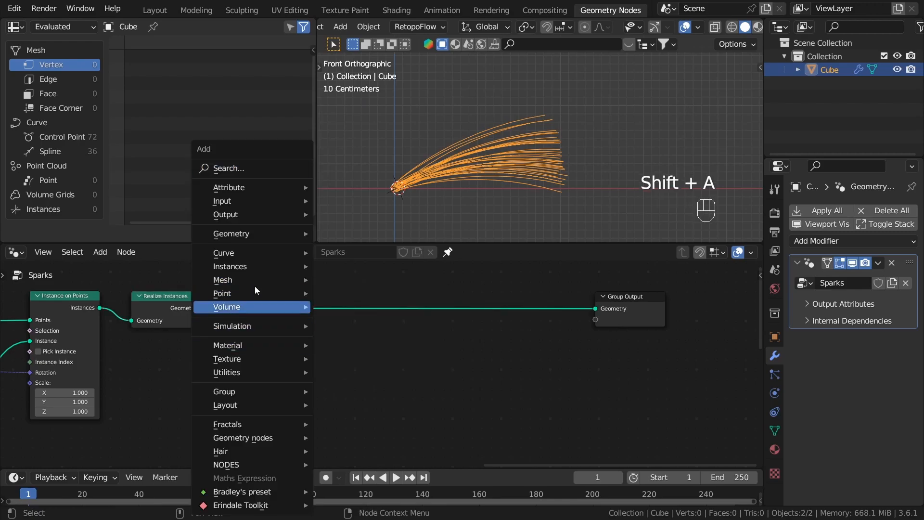
pyautogui.moveTo(262, 252)
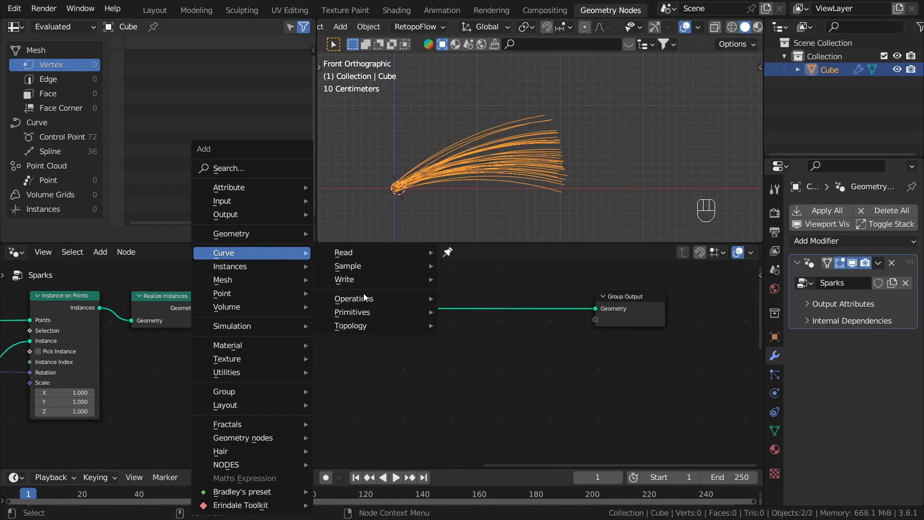
pyautogui.moveTo(380, 299)
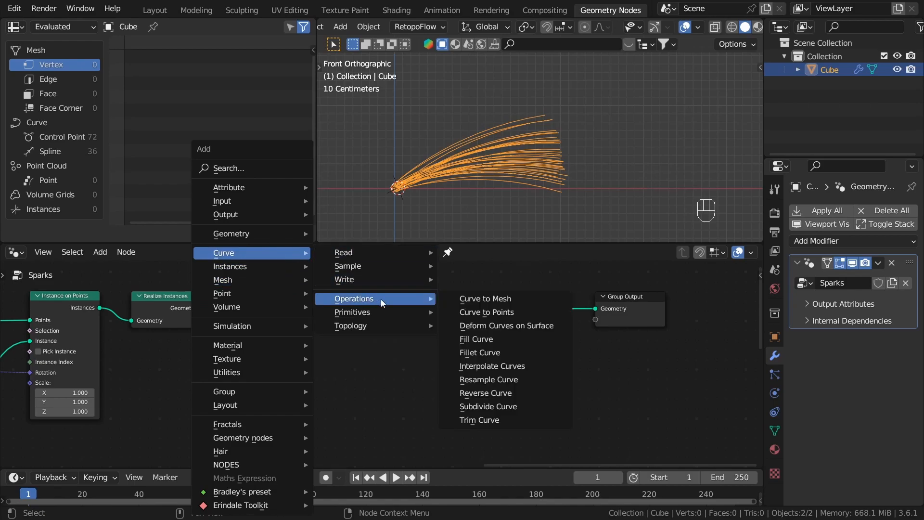
pyautogui.click(491, 419)
pyautogui.click(251, 281)
pyautogui.scroll(1, 343, 344)
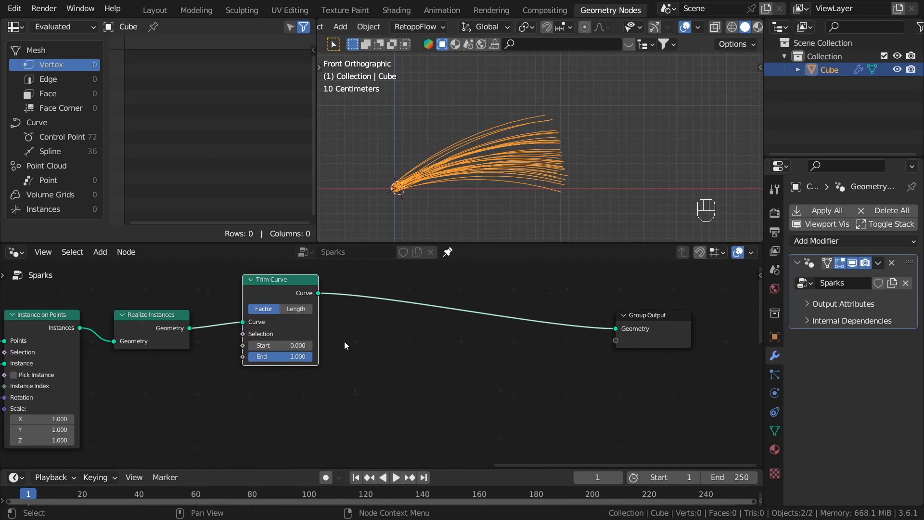
pyautogui.scroll(1, 345, 341)
pyautogui.moveTo(280, 287); pyautogui.dragTo(302, 305)
# Step: Add a float Random Value node and connect its Value to the End input of Trim Curve
pyautogui.scroll(2, 308, 372)
pyautogui.moveTo(308, 372)
pyautogui.mouseDown()
pyautogui.moveTo(211, 371)
pyautogui.moveTo(308, 371)
pyautogui.moveTo(272, 343)
pyautogui.moveTo(217, 343)
pyautogui.moveTo(317, 369)
pyautogui.moveTo(248, 369)
pyautogui.moveTo(345, 361)
pyautogui.moveTo(284, 365)
pyautogui.moveTo(308, 366)
pyautogui.mouseUp()
pyautogui.scroll(-2, 284, 376)
pyautogui.scroll(3, 284, 377)
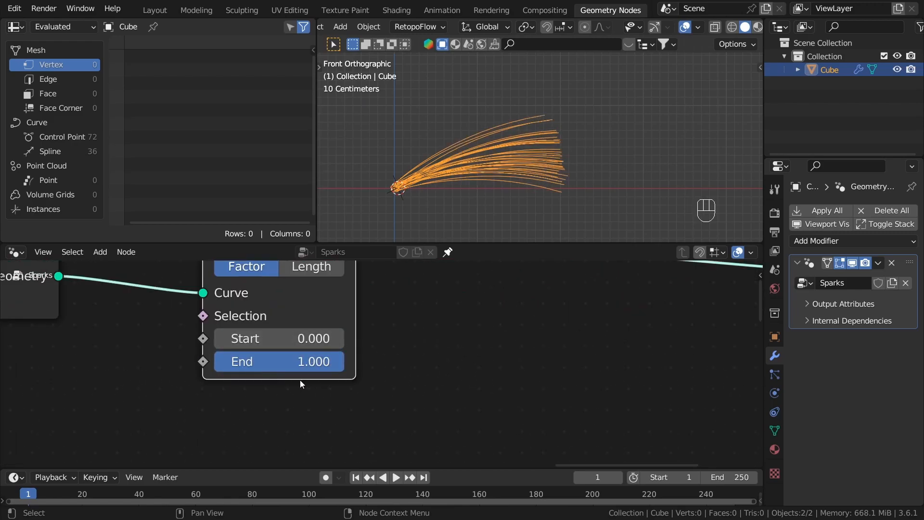
pyautogui.scroll(-2, 302, 380)
pyautogui.moveTo(194, 367); pyautogui.dragTo(400, 325, button='middle')
pyautogui.scroll(-1, 401, 379)
pyautogui.moveTo(401, 380); pyautogui.dragTo(407, 351, button='middle')
pyautogui.click(454, 348)
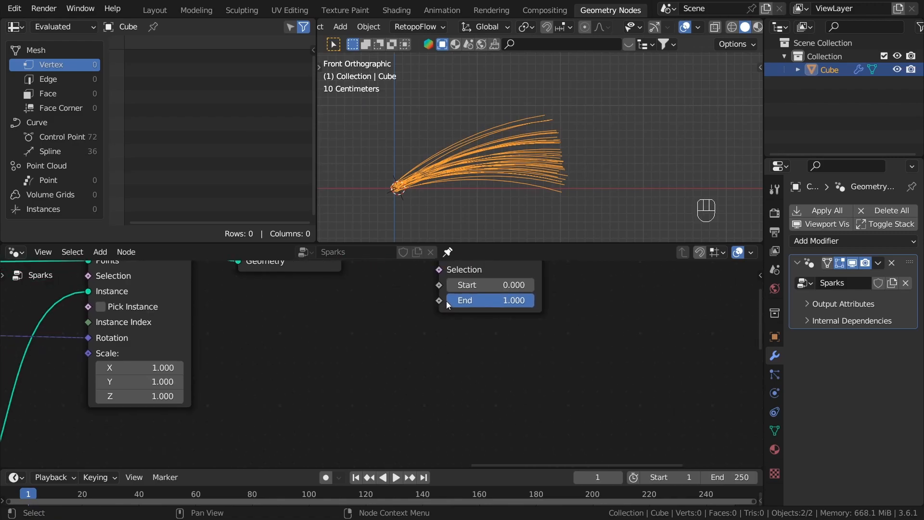
pyautogui.moveTo(438, 301); pyautogui.dragTo(368, 347)
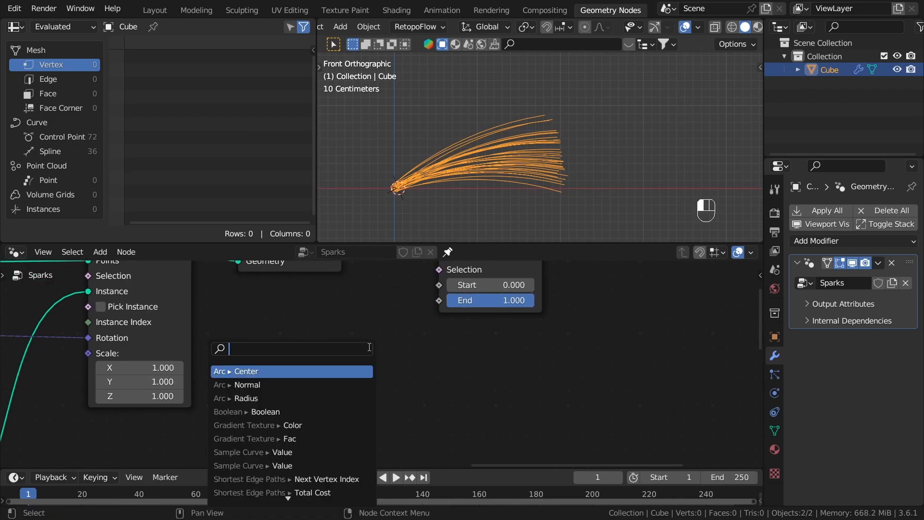
pyautogui.write('rand')
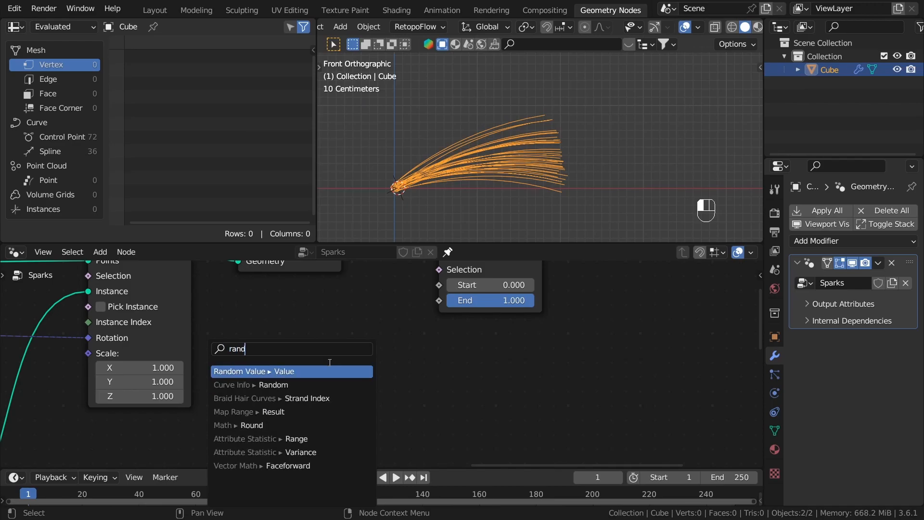
pyautogui.press('Return')
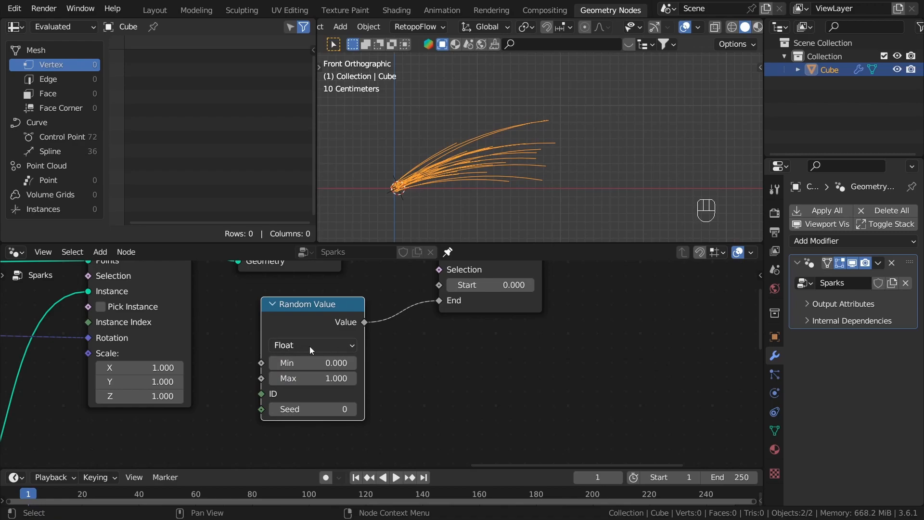
# Step: Set both the Min and Max of the Random Value node driving the trim to 0
pyautogui.scroll(1, 300, 398)
pyautogui.moveTo(328, 353); pyautogui.dragTo(330, 373)
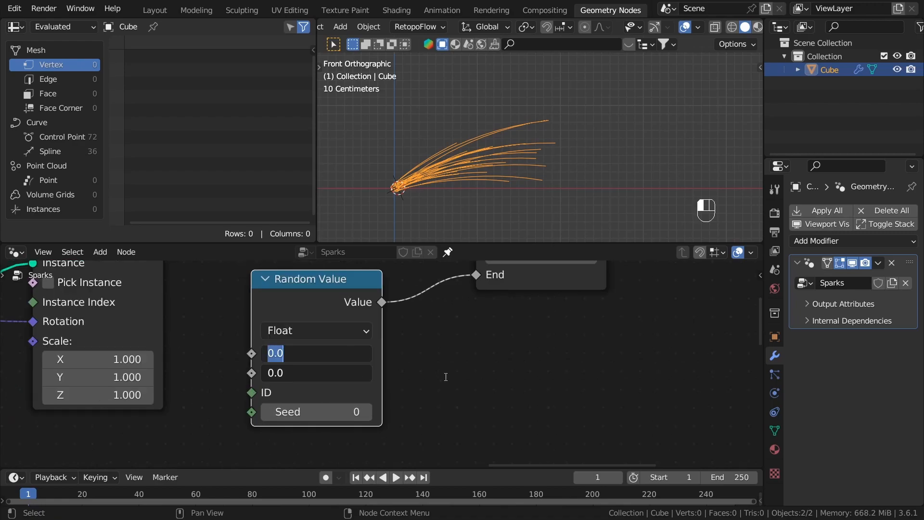
pyautogui.press('Return')
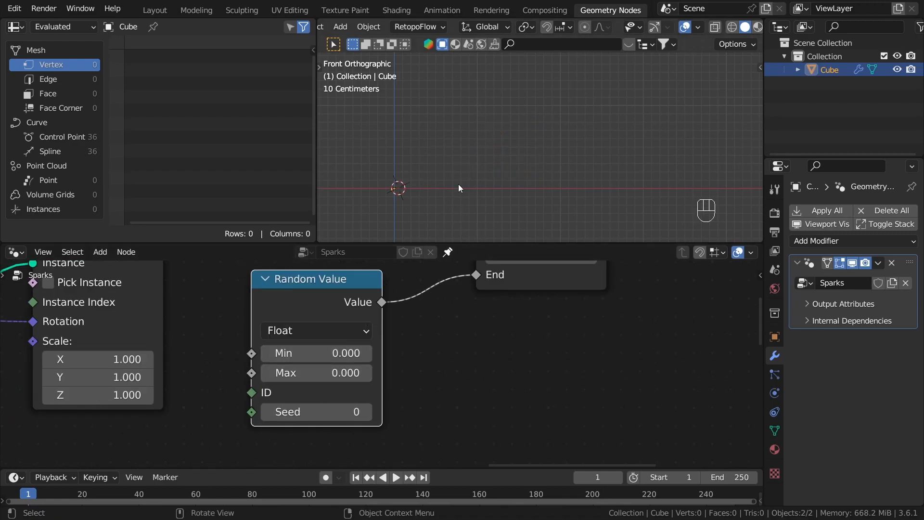
# Step: Set the trim's Random Value to Min 0.700 and Max 1.000, and view the varied curve lengths in perspective
pyautogui.moveTo(327, 353); pyautogui.dragTo(330, 374)
pyautogui.write('1')
pyautogui.press('Return')
pyautogui.scroll(1, 365, 395)
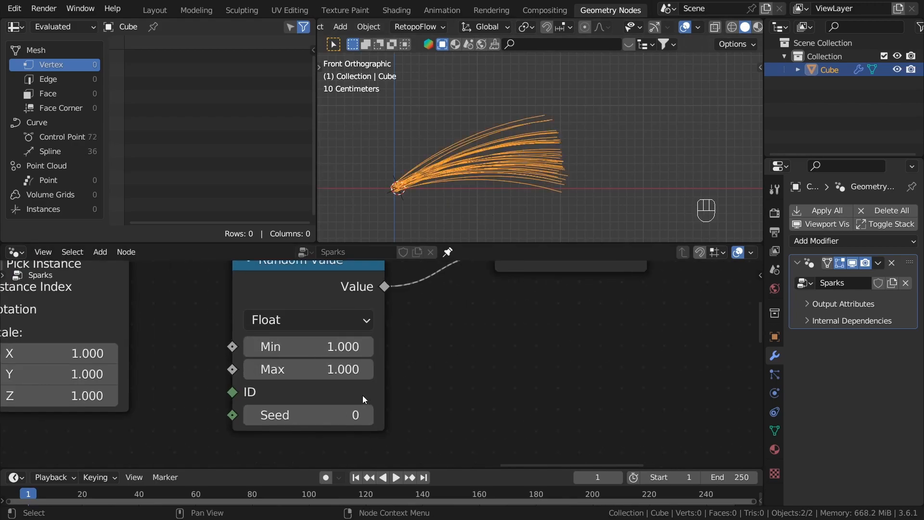
pyautogui.keyDown('shift'); pyautogui.moveTo(313, 347); pyautogui.dragTo(289, 347); pyautogui.keyUp('shift')
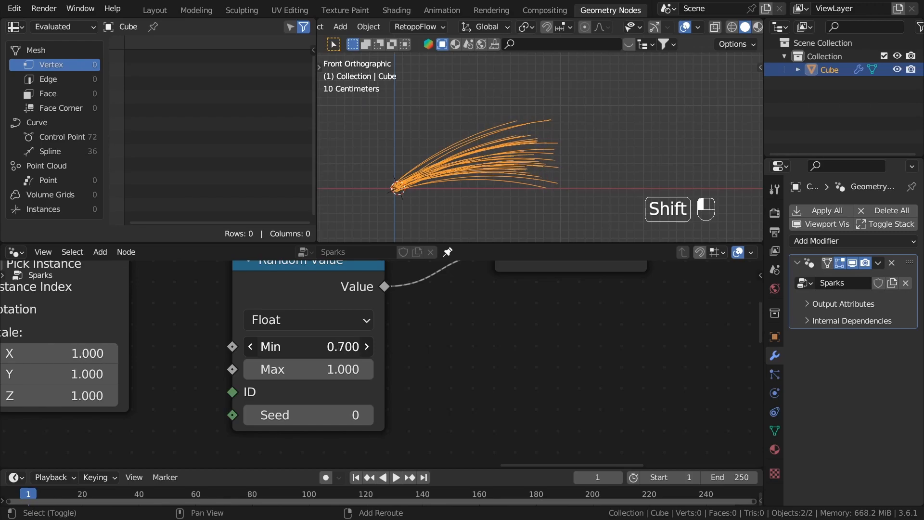
pyautogui.moveTo(475, 183); pyautogui.dragTo(539, 175, button='middle')
pyautogui.click(546, 190)
pyautogui.click(539, 175)
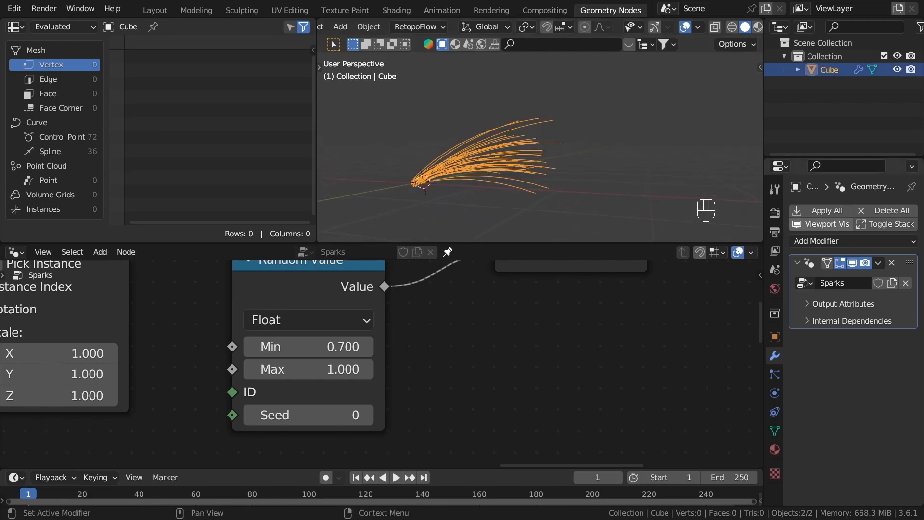
# Step: Enclose the curve instancing, rotation and trimming nodes in a frame labelled "Scatter curves"
pyautogui.scroll(-6, 405, 384)
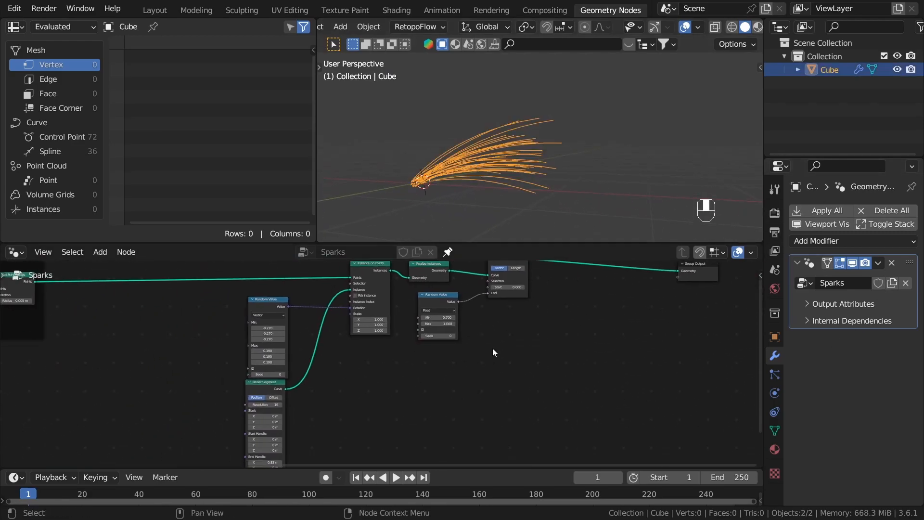
pyautogui.moveTo(556, 413); pyautogui.dragTo(368, 305)
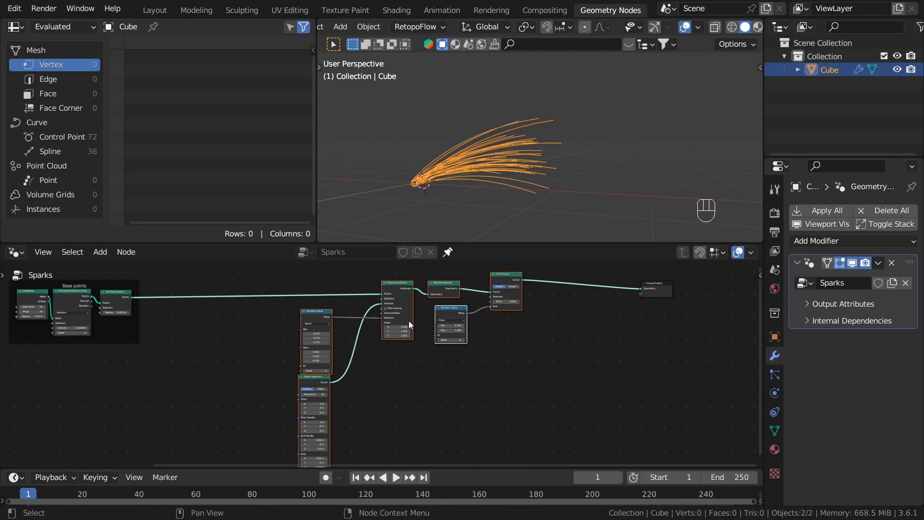
pyautogui.hotkey('ctrl', 'j')
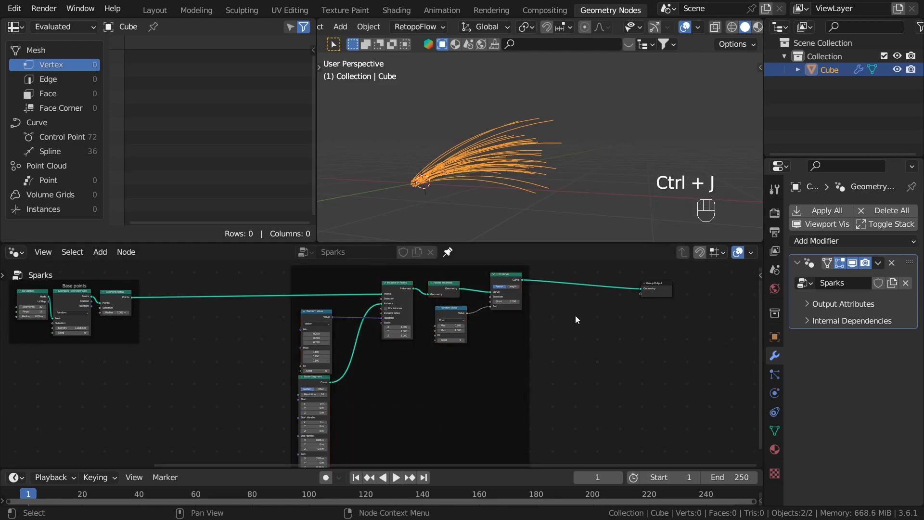
pyautogui.moveTo(465, 282); pyautogui.dragTo(458, 319, button='middle')
pyautogui.click(464, 305)
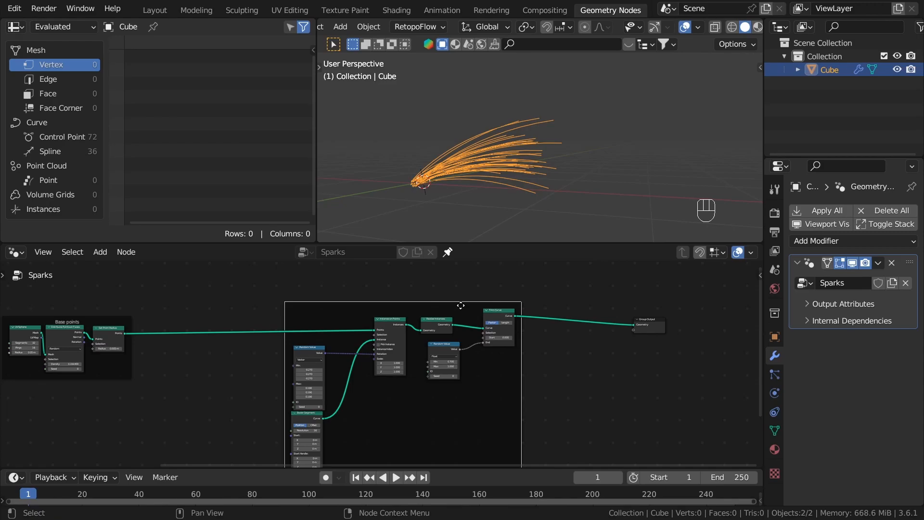
pyautogui.press('F2')
pyautogui.write('Scatter curves')
pyautogui.press('Return')
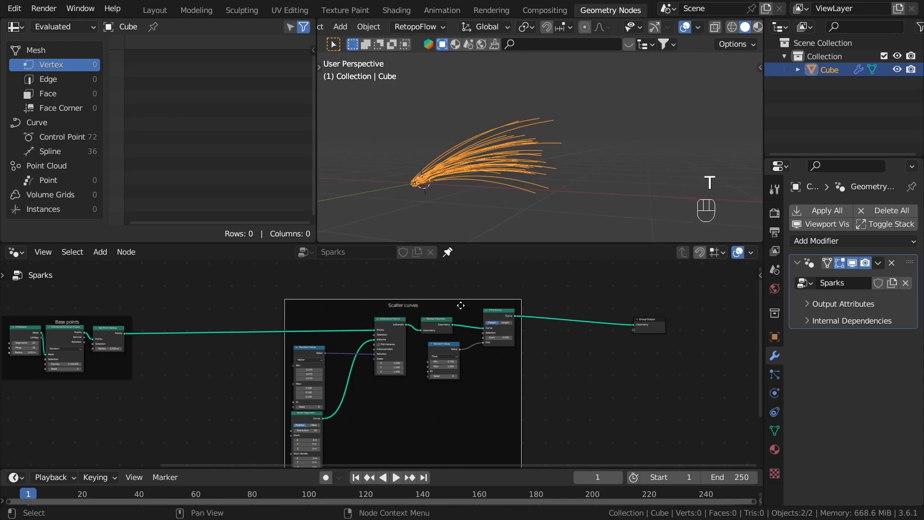
# Step: Move the Group Output node well away from and below the Scatter curves frame to make room for more nodes
pyautogui.scroll(3, 581, 160)
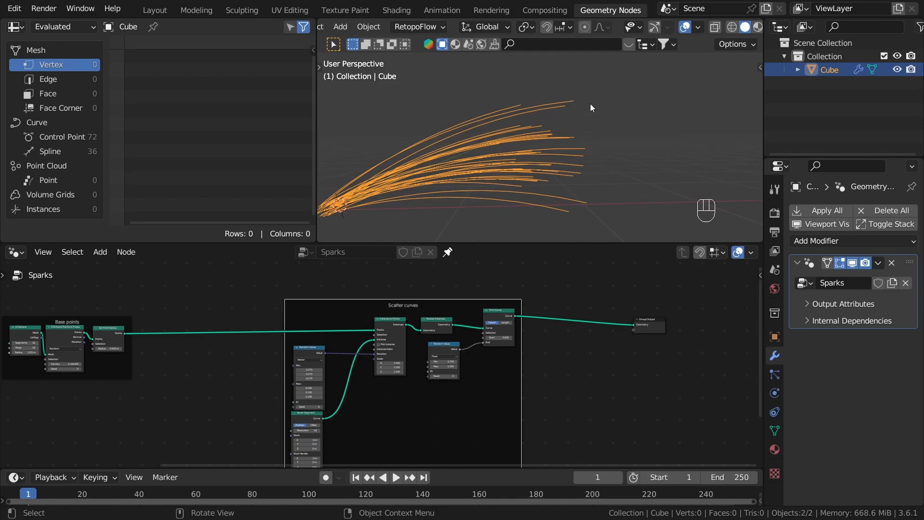
pyautogui.moveTo(579, 117)
pyautogui.mouseDown(button='middle')
pyautogui.moveTo(559, 201)
pyautogui.moveTo(567, 127)
pyautogui.mouseUp(button='middle')
pyautogui.moveTo(630, 376); pyautogui.dragTo(447, 342, button='middle')
pyautogui.scroll(-2, 448, 342)
pyautogui.moveTo(469, 299); pyautogui.dragTo(713, 404)
pyautogui.moveTo(672, 396); pyautogui.dragTo(410, 324, button='middle')
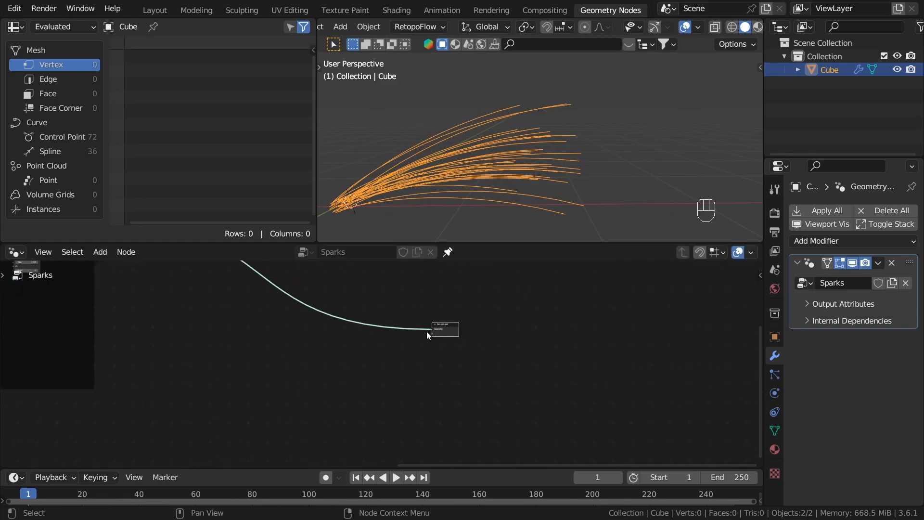
pyautogui.moveTo(463, 337); pyautogui.dragTo(484, 347)
pyautogui.scroll(-1, 474, 342)
pyautogui.moveTo(427, 322); pyautogui.dragTo(508, 329, button='middle')
pyautogui.click(361, 302)
pyautogui.moveTo(360, 302); pyautogui.dragTo(422, 363, button='middle')
# Step: Add an Instance on Points node that takes Trim Curve's output as Points and feeds the Group Output
pyautogui.scroll(2, 573, 137)
pyautogui.scroll(-3, 572, 143)
pyautogui.keyDown('shift'); pyautogui.moveTo(572, 143); pyautogui.dragTo(573, 132, button='middle'); pyautogui.keyUp('shift')
pyautogui.moveTo(571, 128); pyautogui.dragTo(572, 129, button='middle')
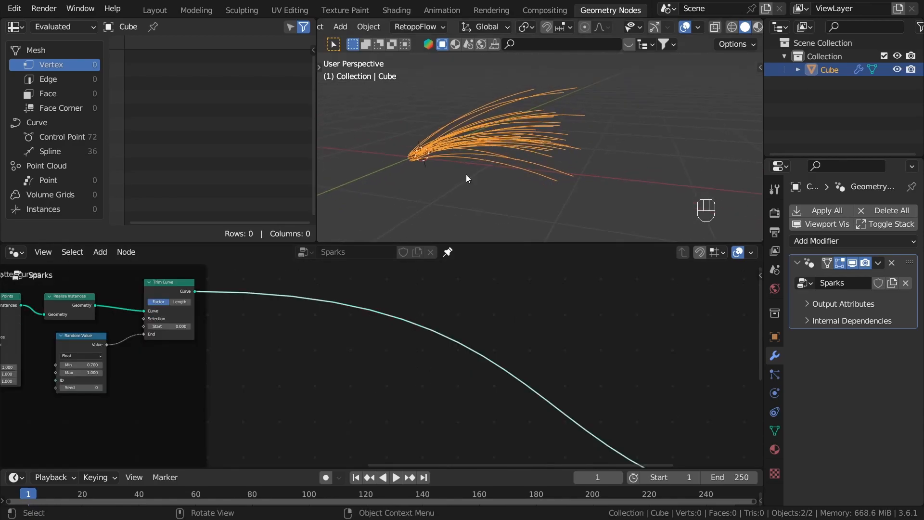
pyautogui.scroll(1, 175, 293)
pyautogui.moveTo(191, 287); pyautogui.dragTo(353, 362)
pyautogui.write('in')
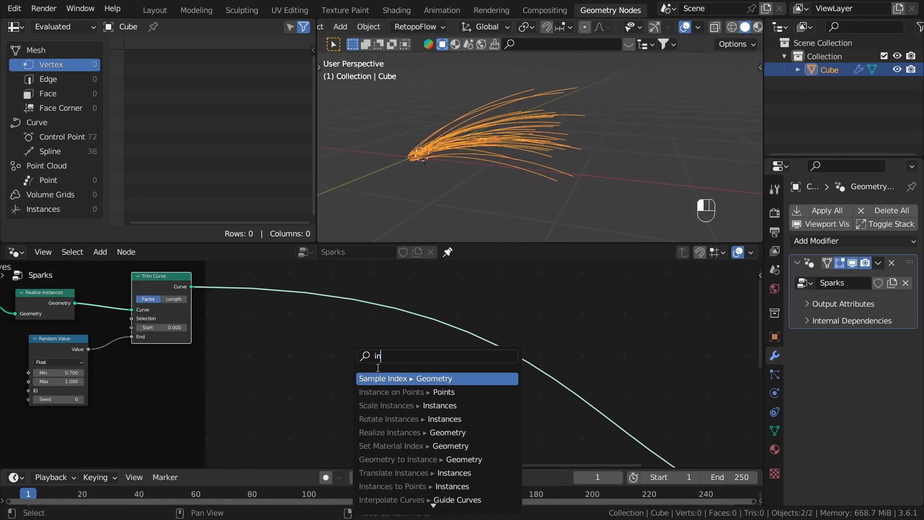
pyautogui.write('s')
pyautogui.click(387, 378)
pyautogui.click(423, 379)
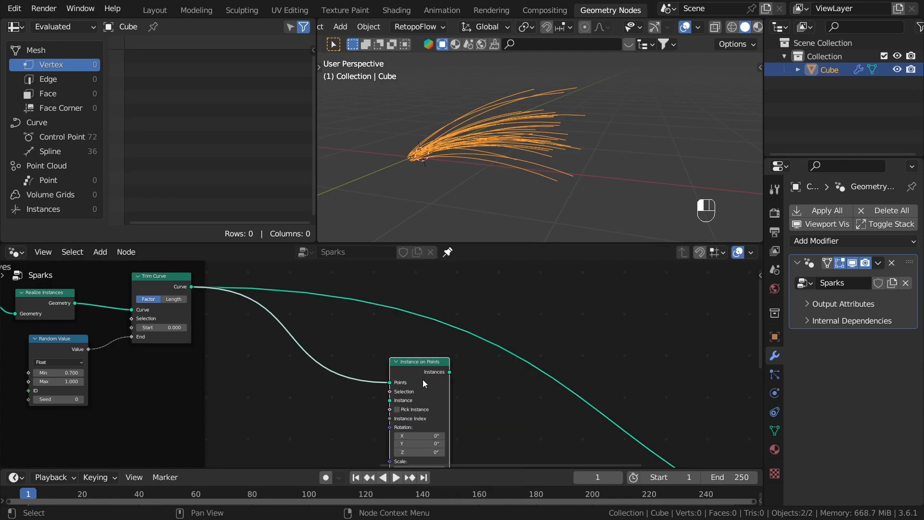
pyautogui.keyDown('alt'); pyautogui.keyDown('shift'); pyautogui.click(429, 385); pyautogui.keyUp('shift'); pyautogui.keyUp('alt')
pyautogui.scroll(-3, 428, 384)
pyautogui.moveTo(408, 364); pyautogui.dragTo(383, 317, button='middle')
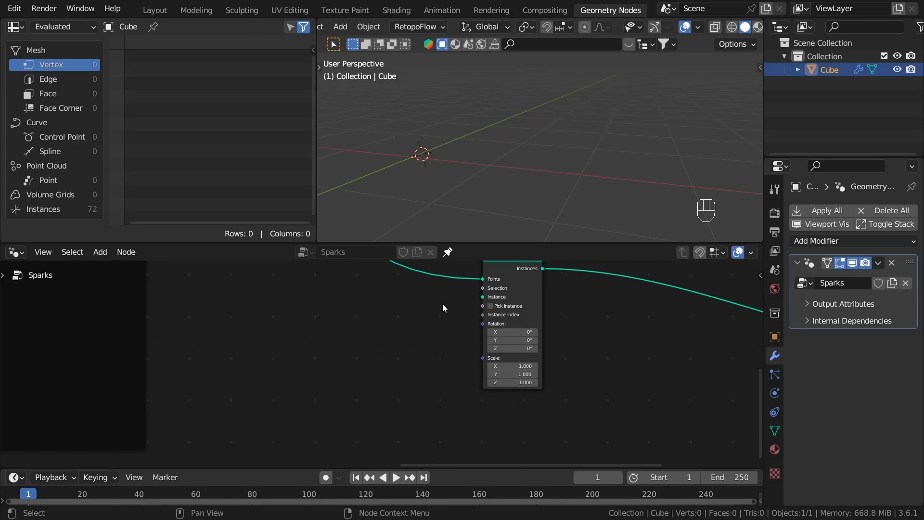
# Step: Add a Curve Line primitive and connect its Curve output to the new node's Instance input
pyautogui.hotkey('shift', 'a')
pyautogui.press('Escape')
pyautogui.hotkey('shift', 'a')
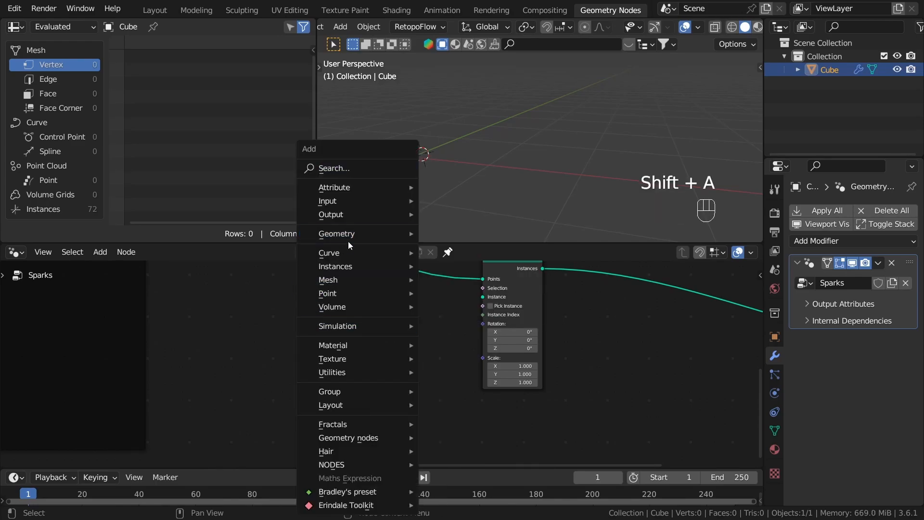
pyautogui.moveTo(351, 252)
pyautogui.moveTo(467, 312)
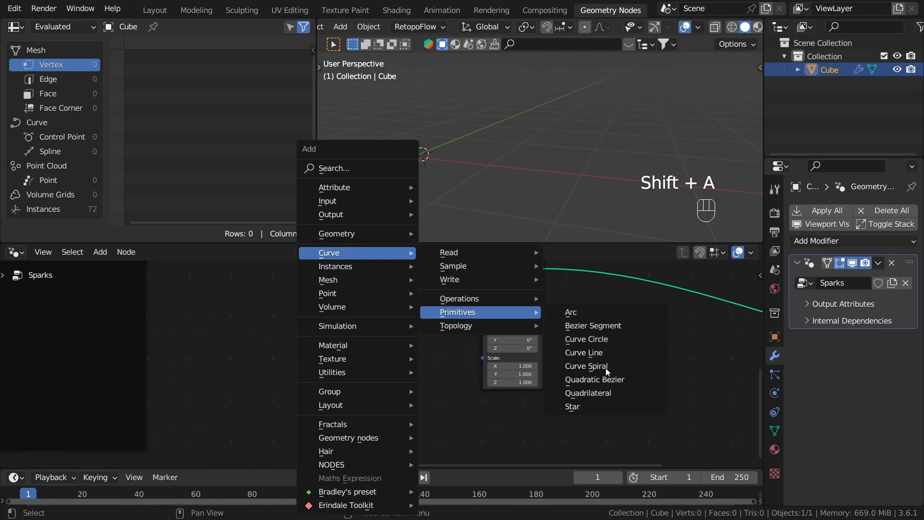
pyautogui.click(618, 352)
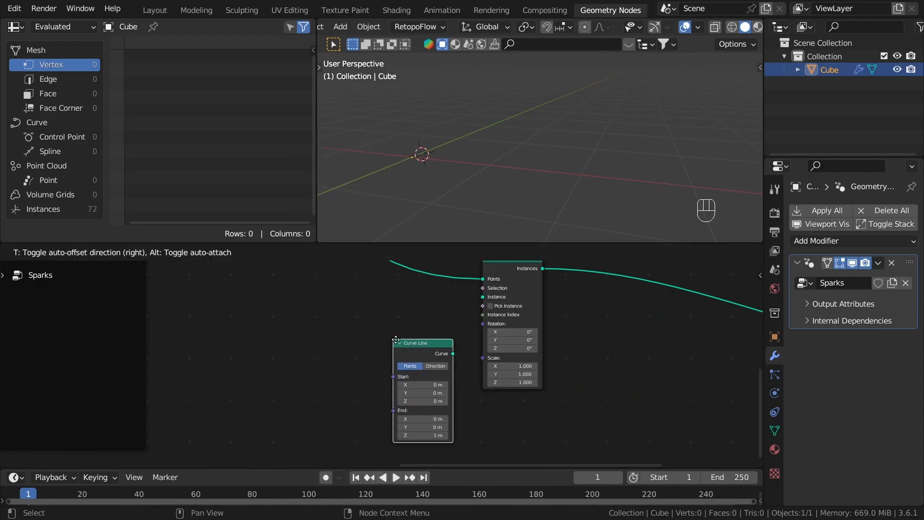
pyautogui.click(457, 327)
pyautogui.moveTo(453, 326); pyautogui.dragTo(497, 291)
# Step: Examine where the instanced lines sit on the scattered curves in the perspective view
pyautogui.scroll(-3, 510, 80)
pyautogui.moveTo(512, 193); pyautogui.dragTo(535, 166, button='middle')
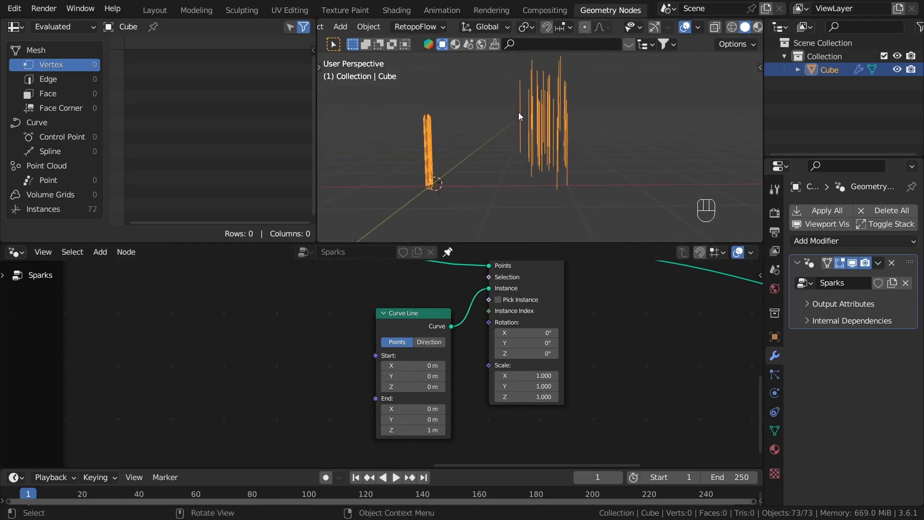
pyautogui.keyDown('shift'); pyautogui.moveTo(524, 112); pyautogui.dragTo(454, 138, button='middle'); pyautogui.keyUp('shift')
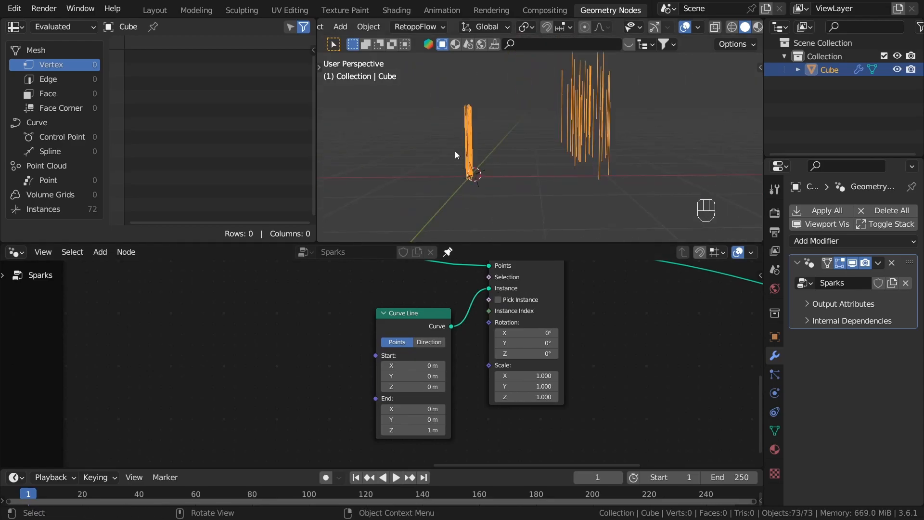
pyautogui.scroll(-4, 469, 411)
pyautogui.moveTo(457, 358); pyautogui.dragTo(422, 414, button='middle')
pyautogui.scroll(4, 420, 369)
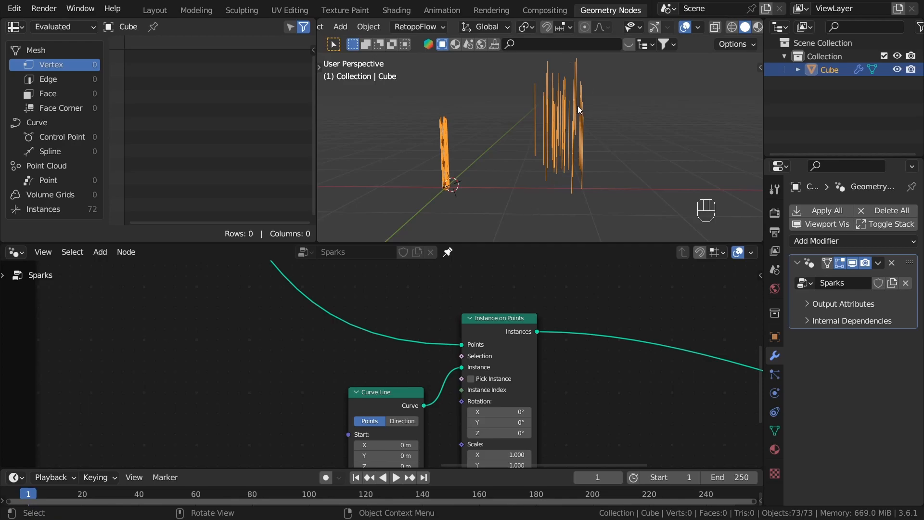
pyautogui.scroll(2, 360, 367)
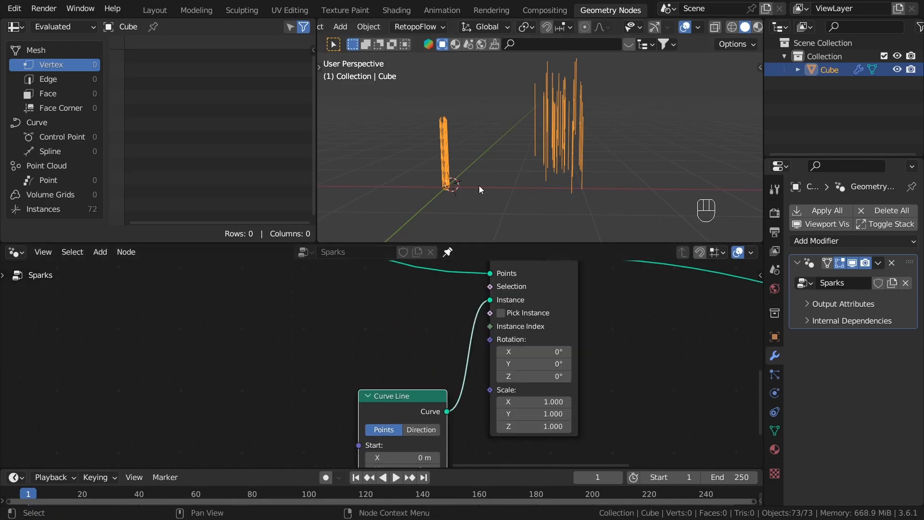
pyautogui.moveTo(538, 131); pyautogui.dragTo(564, 127, button='middle')
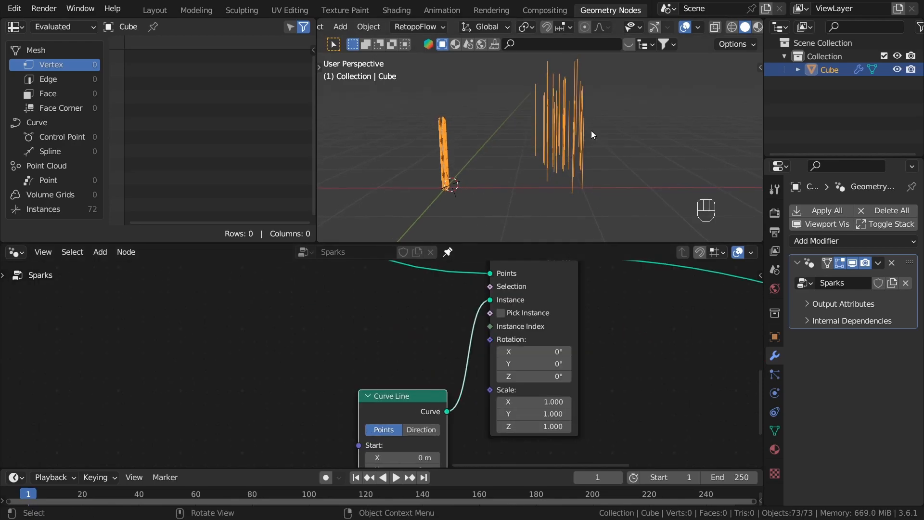
# Step: Add an Endpoint Selection node beside the Instance on Points node
pyautogui.click(410, 339)
pyautogui.scroll(2, 403, 297)
pyautogui.scroll(-1, 323, 320)
pyautogui.moveTo(403, 297); pyautogui.dragTo(348, 308, button='middle')
pyautogui.scroll(1, 385, 322)
pyautogui.hotkey('shift', 'a')
pyautogui.moveTo(324, 187)
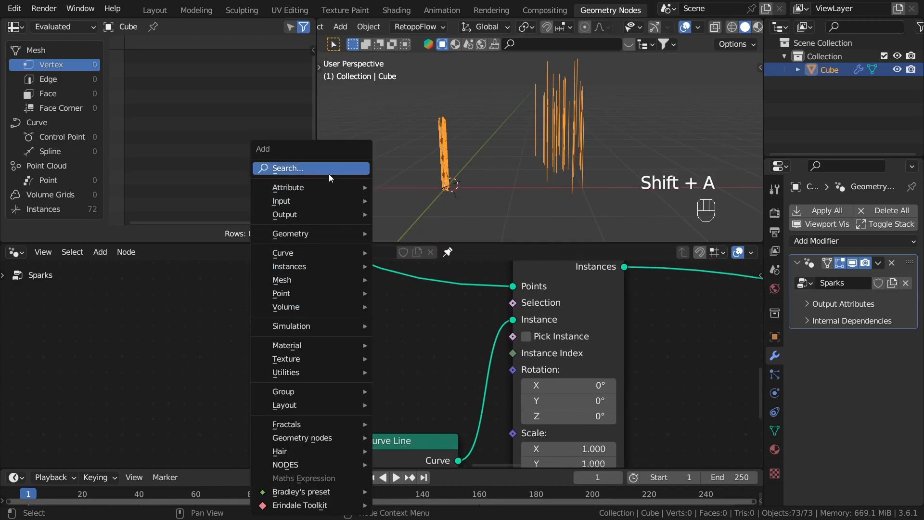
pyautogui.click(329, 171)
pyautogui.write('end')
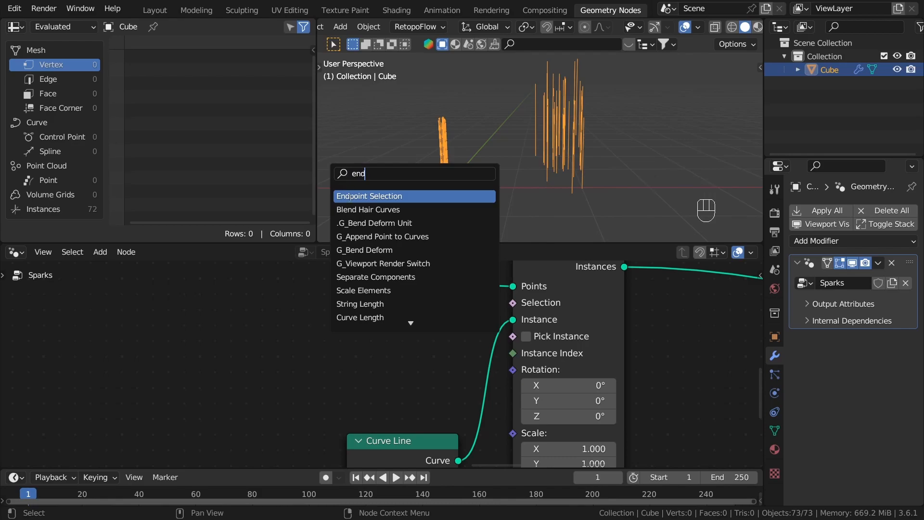
pyautogui.press('Return')
pyautogui.click(371, 348)
# Step: Connect the Endpoint Selection output to the Selection input of Instance on Points and move the node closer to it
pyautogui.moveTo(358, 326); pyautogui.dragTo(515, 304)
pyautogui.moveTo(423, 337); pyautogui.dragTo(389, 382, button='middle')
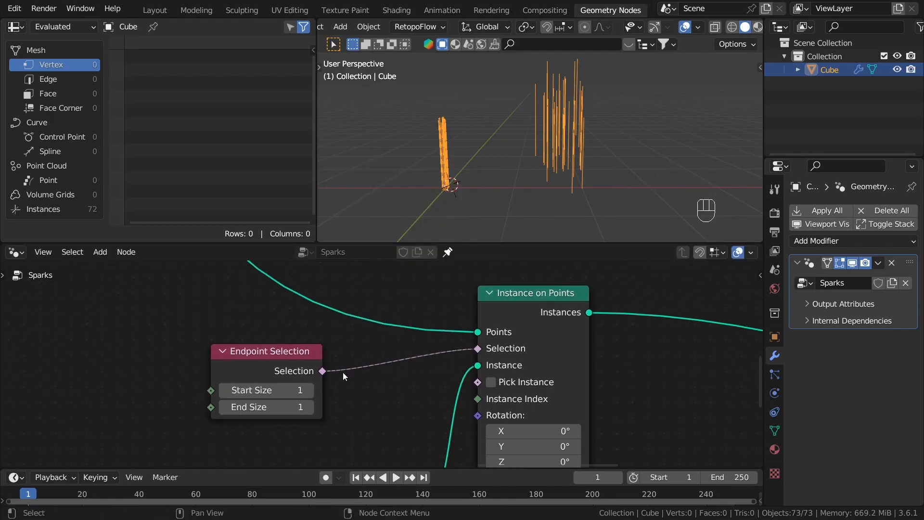
pyautogui.scroll(-1, 388, 383)
pyautogui.press('g')
pyautogui.click(416, 399)
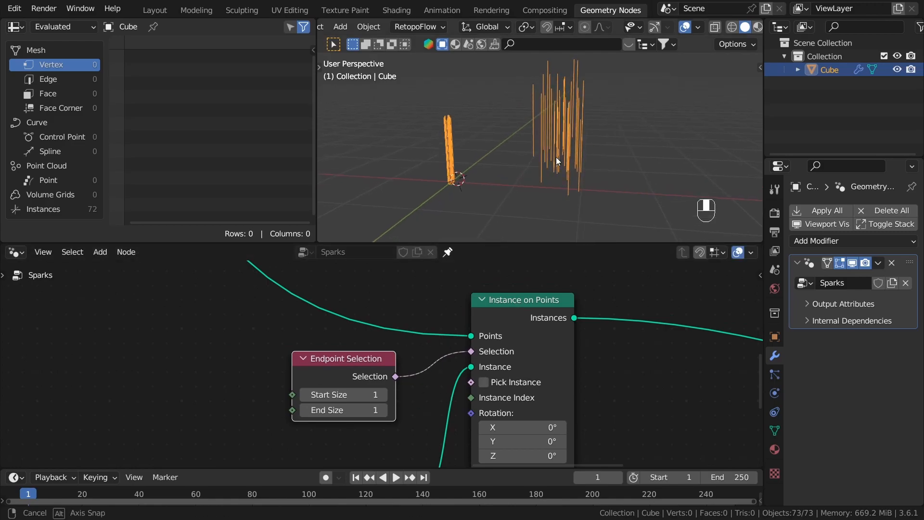
# Step: Set both Start Size and End Size of the Endpoint Selection node to 0
pyautogui.scroll(2, 451, 374)
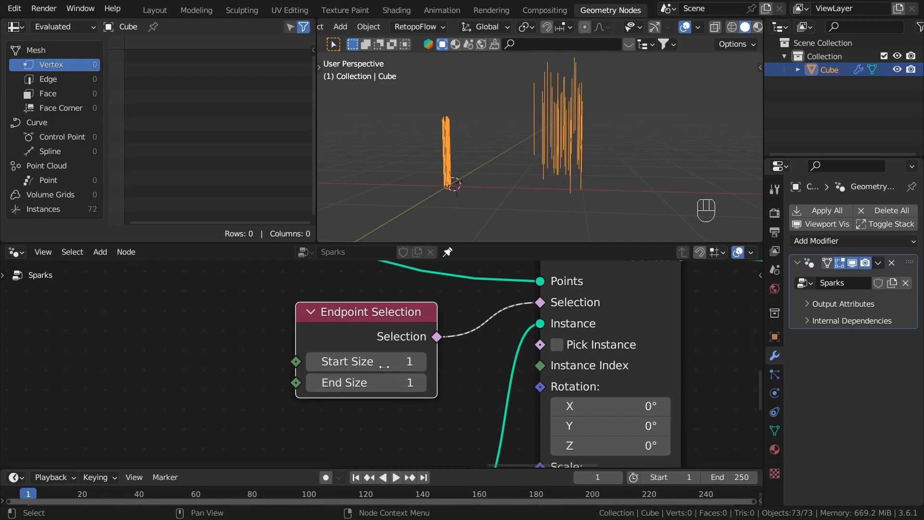
pyautogui.moveTo(384, 366); pyautogui.dragTo(384, 383)
pyautogui.write('0')
pyautogui.press('Return')
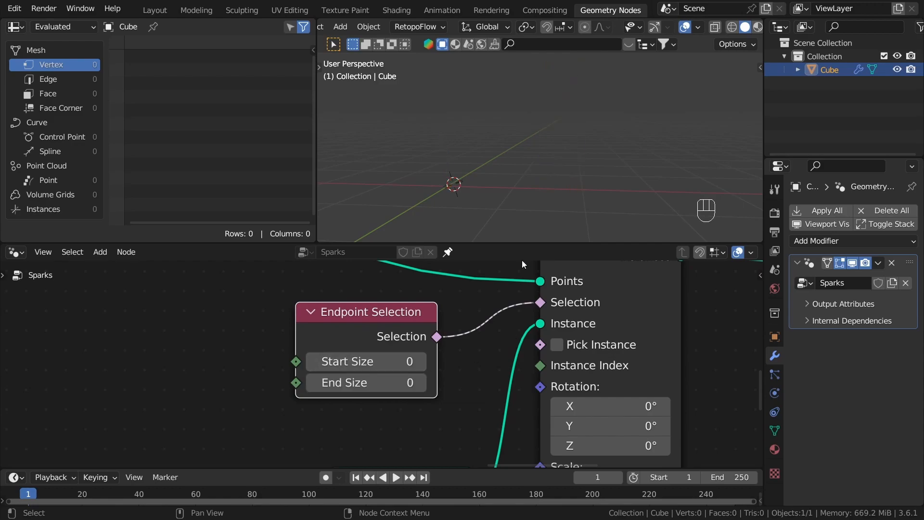
# Step: Try a Start Size of 1 on the Endpoint Selection node, check the instances, and return it to 0
pyautogui.click(422, 362)
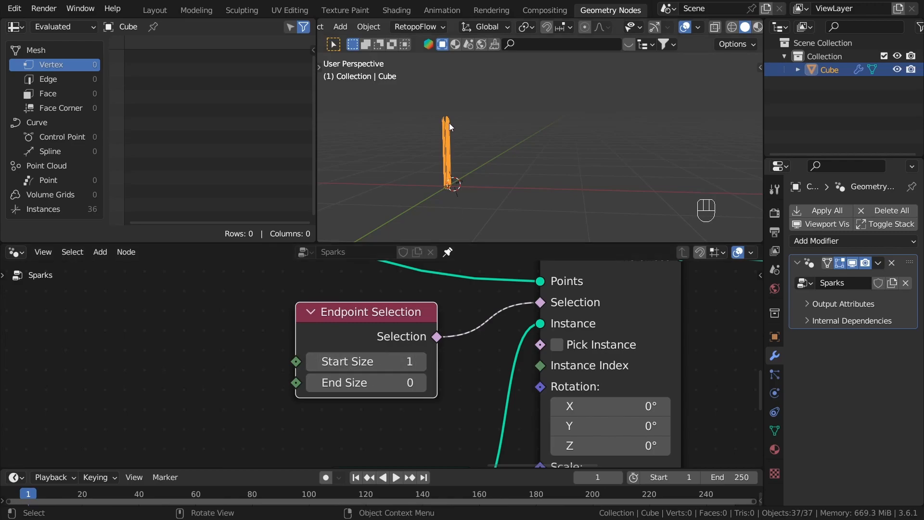
pyautogui.moveTo(448, 121); pyautogui.dragTo(411, 199, button='middle')
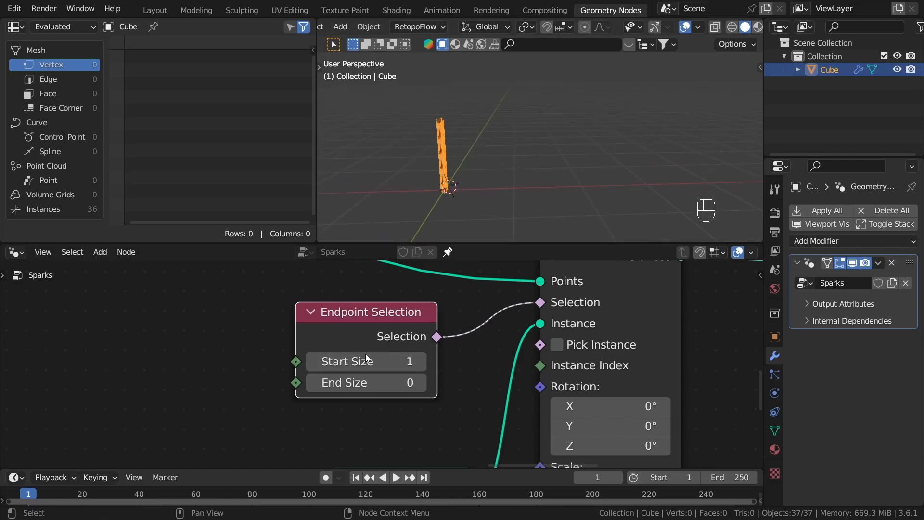
pyautogui.click(313, 363)
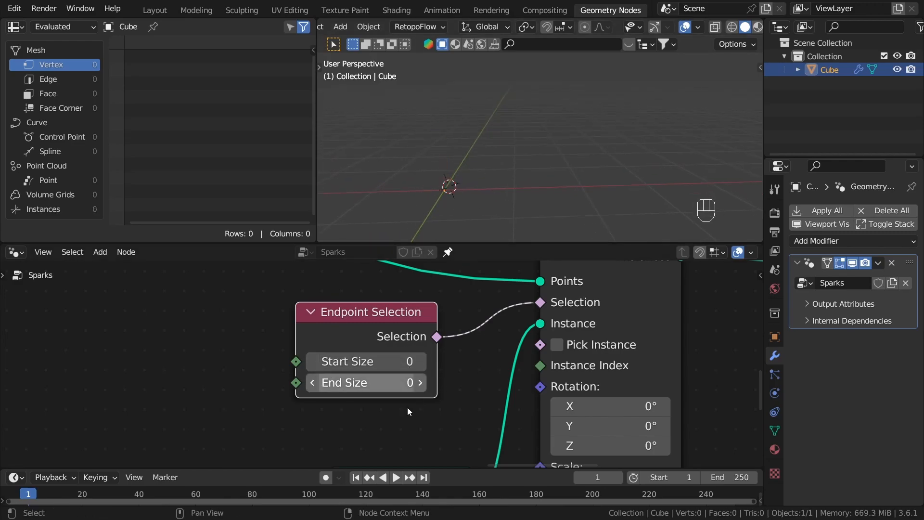
# Step: Set the Endpoint Selection's End Size to 1 and inspect the instances at the curve ends
pyautogui.click(421, 383)
pyautogui.moveTo(573, 136); pyautogui.dragTo(580, 155, button='middle')
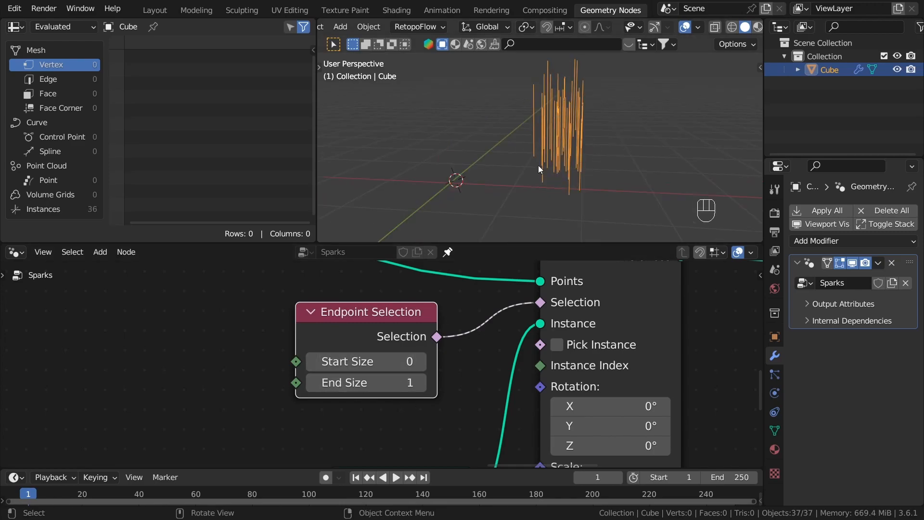
pyautogui.moveTo(512, 126); pyautogui.dragTo(561, 116, button='middle')
# Step: Try an End Size of 2 on the Endpoint Selection node and return it to 1
pyautogui.click(425, 386)
pyautogui.click(311, 384)
pyautogui.click(310, 384)
pyautogui.click(422, 384)
pyautogui.click(422, 384)
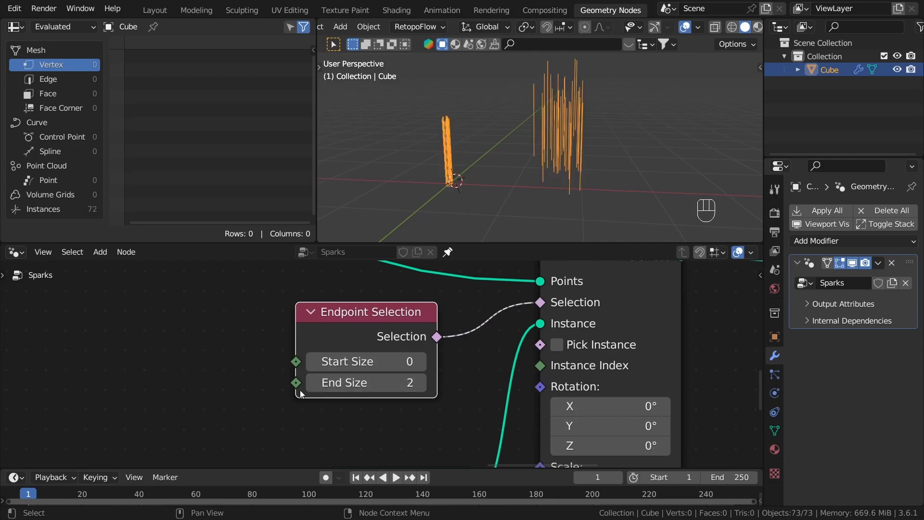
pyautogui.click(382, 387)
pyautogui.press('Escape')
pyautogui.click(309, 387)
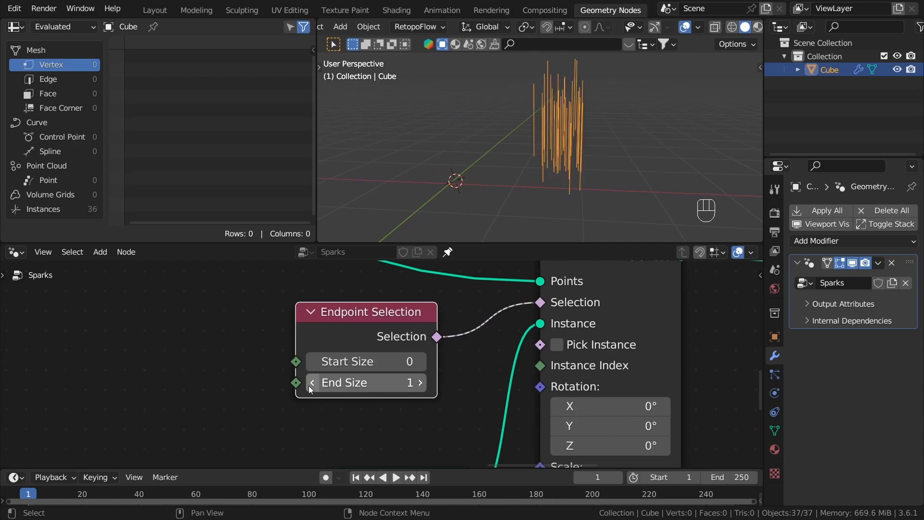
# Step: Insert a Resample Curve node on the link feeding the Points input of Instance on Points
pyautogui.scroll(-3, 449, 358)
pyautogui.hotkey('shift', 'a')
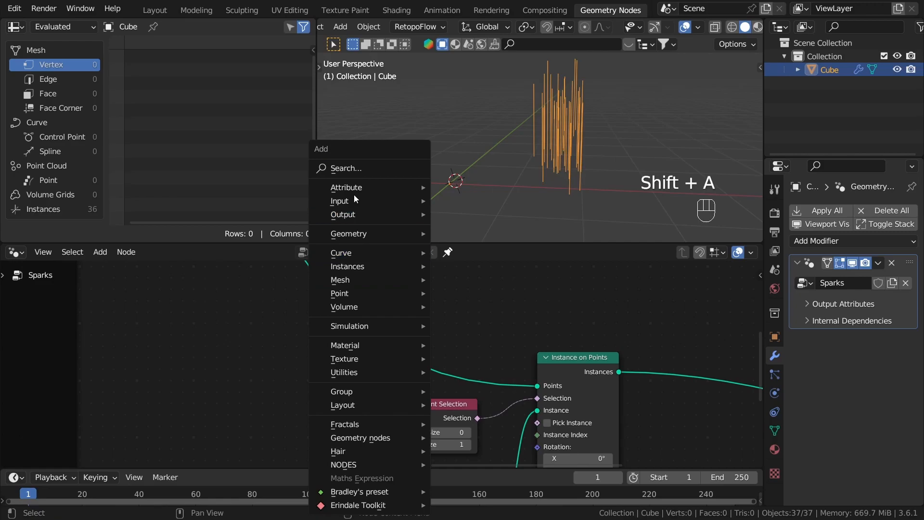
pyautogui.click(367, 168)
pyautogui.write('resample')
pyautogui.press('Return')
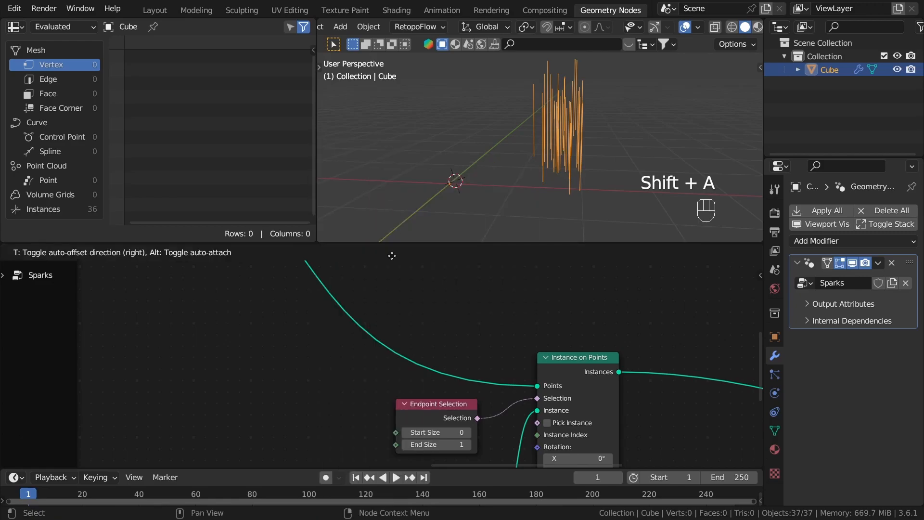
pyautogui.click(316, 313)
pyautogui.scroll(2, 316, 313)
pyautogui.moveTo(357, 369); pyautogui.dragTo(323, 299, button='middle')
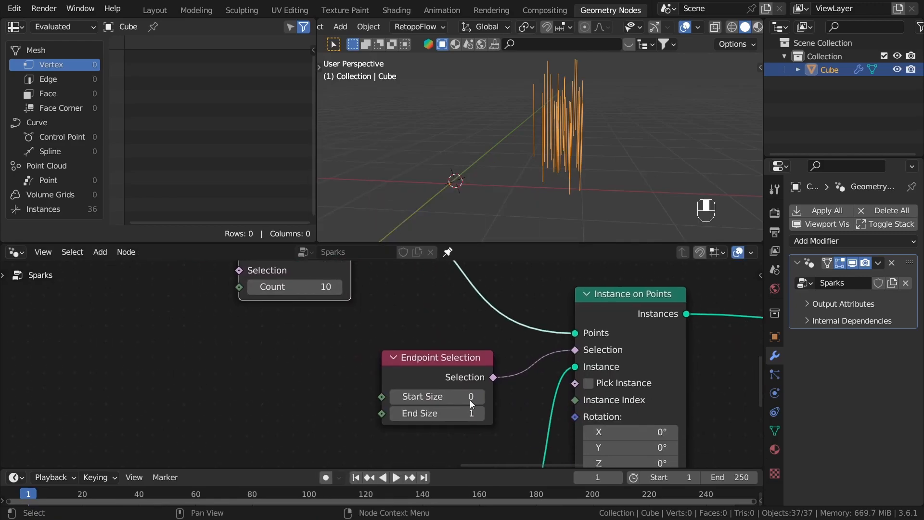
# Step: Try Endpoint Selection End Size values up to 6 and bring the value down to 2
pyautogui.click(481, 413)
pyautogui.click(480, 413)
pyautogui.click(480, 413)
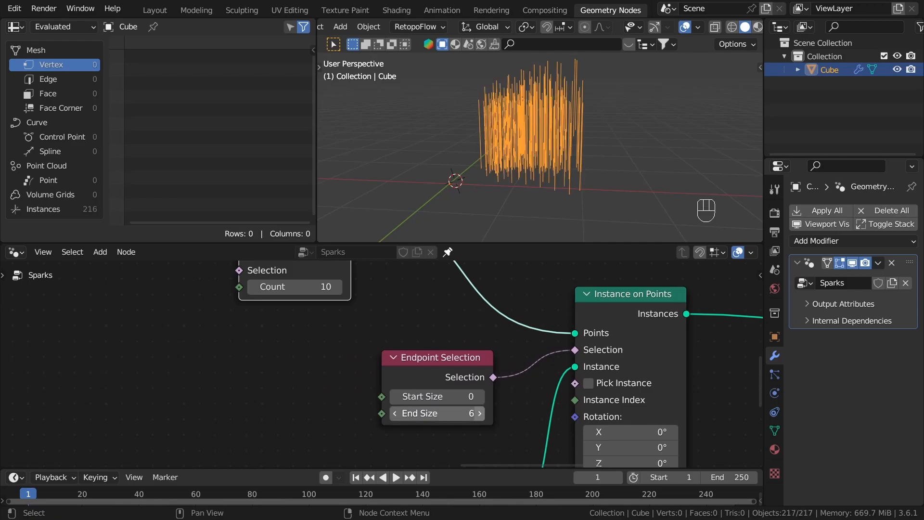
pyautogui.click(480, 413)
pyautogui.click(395, 414)
pyautogui.click(395, 413)
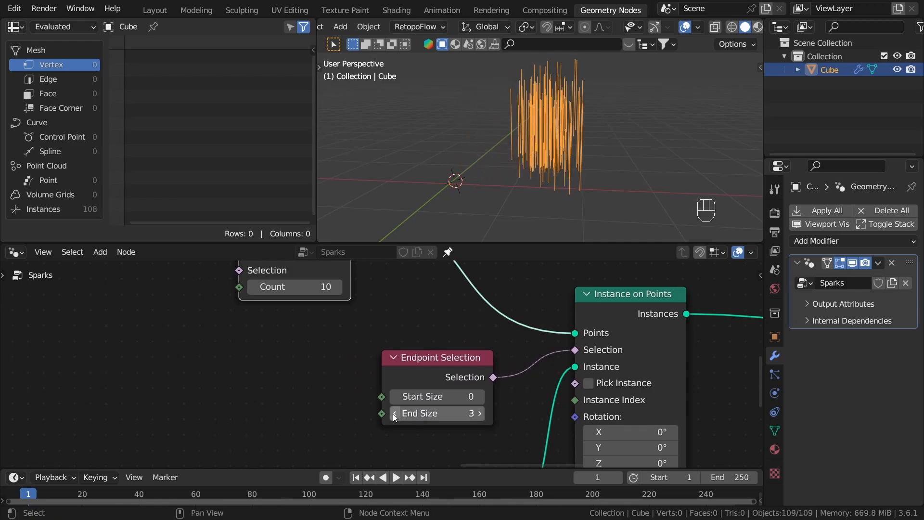
pyautogui.click(397, 417)
# Step: Remove the Resample Curve node while keeping the curve link to Instance on Points intact
pyautogui.scroll(-4, 372, 351)
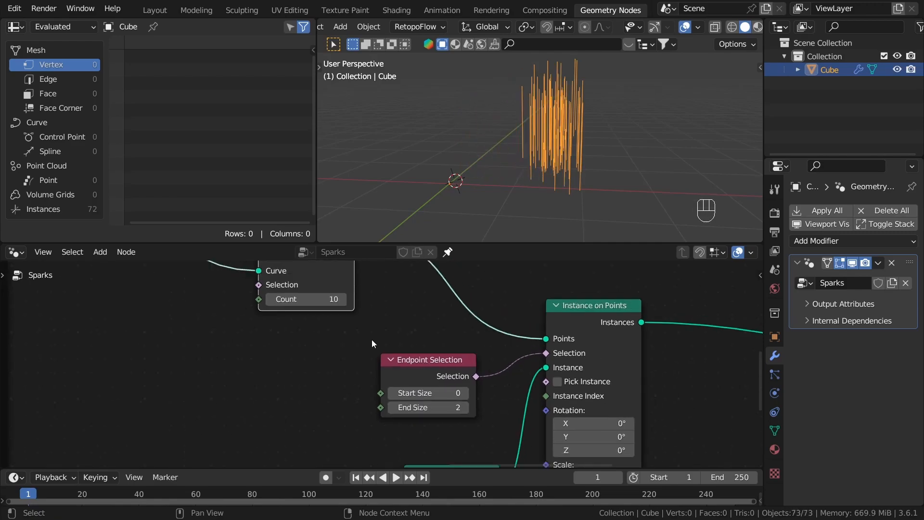
pyautogui.moveTo(337, 289); pyautogui.dragTo(383, 348, button='middle')
pyautogui.moveTo(355, 294); pyautogui.dragTo(388, 306)
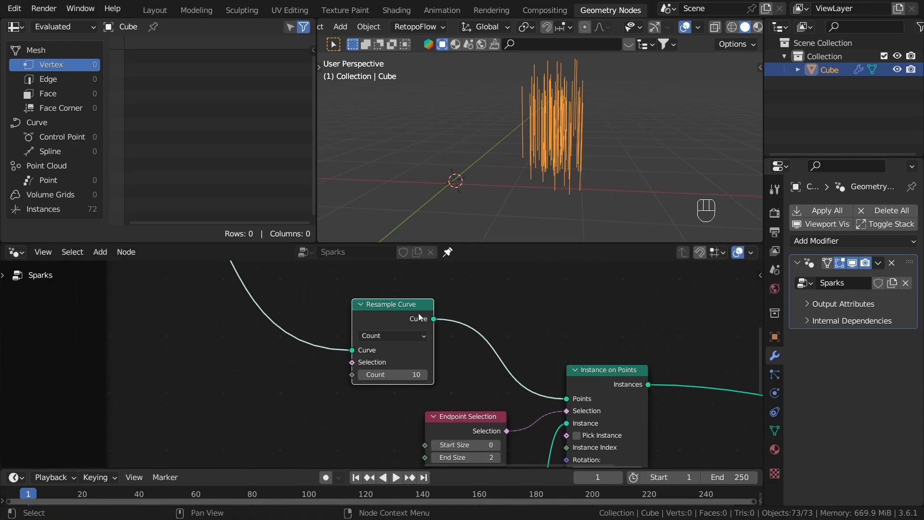
pyautogui.hotkey('ctrl', 'x')
pyautogui.scroll(-2, 473, 349)
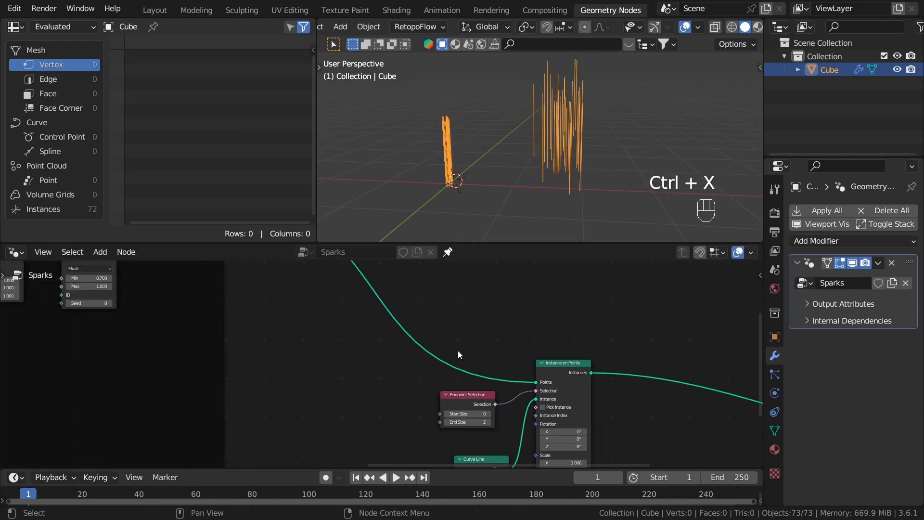
# Step: Set the Endpoint Selection's End Size back to 1
pyautogui.moveTo(377, 311); pyautogui.dragTo(340, 280, button='middle')
pyautogui.scroll(-3, 492, 382)
pyautogui.scroll(4, 376, 337)
pyautogui.scroll(9, 452, 363)
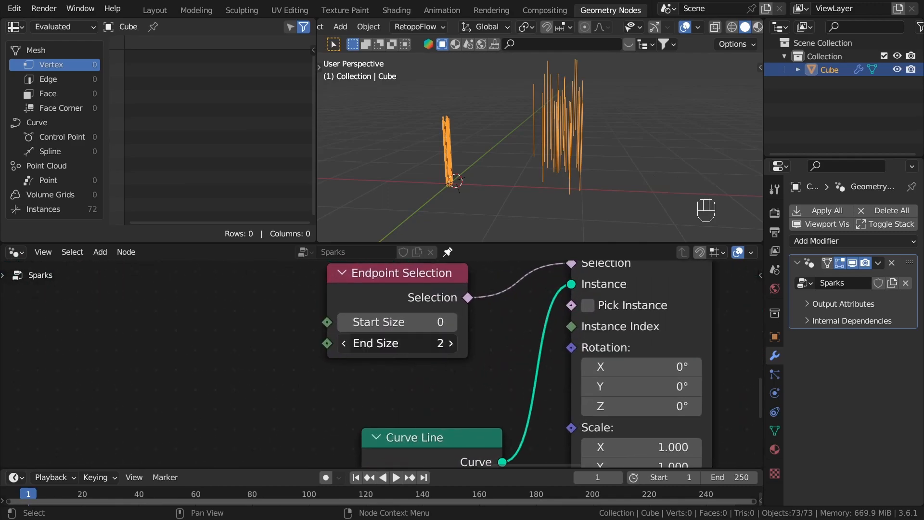
pyautogui.click(343, 344)
# Step: Reposition the Endpoint Selection node just above the Curve Line node, close to Instance on Points
pyautogui.moveTo(408, 295); pyautogui.dragTo(426, 316)
pyautogui.scroll(-3, 474, 326)
pyautogui.scroll(-1, 470, 328)
pyautogui.moveTo(470, 328); pyautogui.dragTo(440, 346, button='middle')
pyautogui.moveTo(402, 333); pyautogui.dragTo(426, 333)
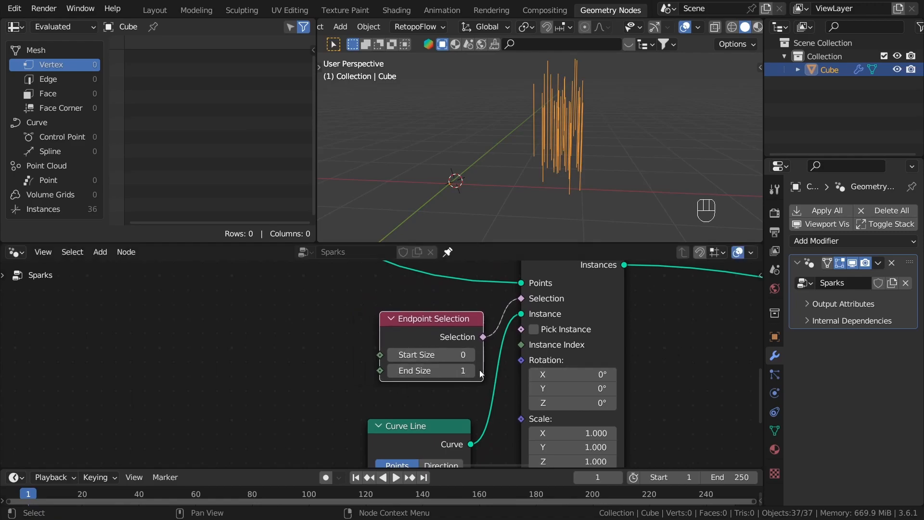
pyautogui.scroll(-4, 536, 377)
pyautogui.moveTo(536, 376); pyautogui.dragTo(382, 364, button='middle')
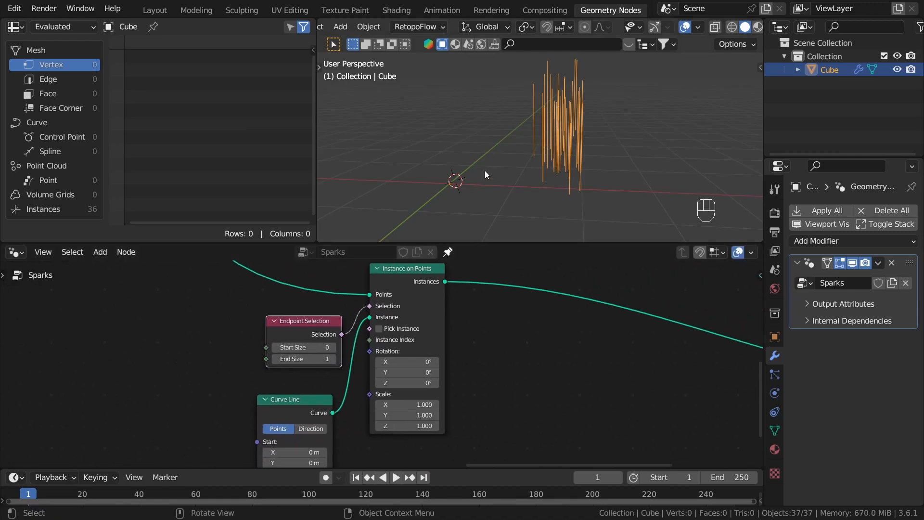
# Step: Shorten the instanced lines by setting the Curve Line's End Z to 0.11 m
pyautogui.moveTo(540, 170); pyautogui.dragTo(556, 166, button='middle')
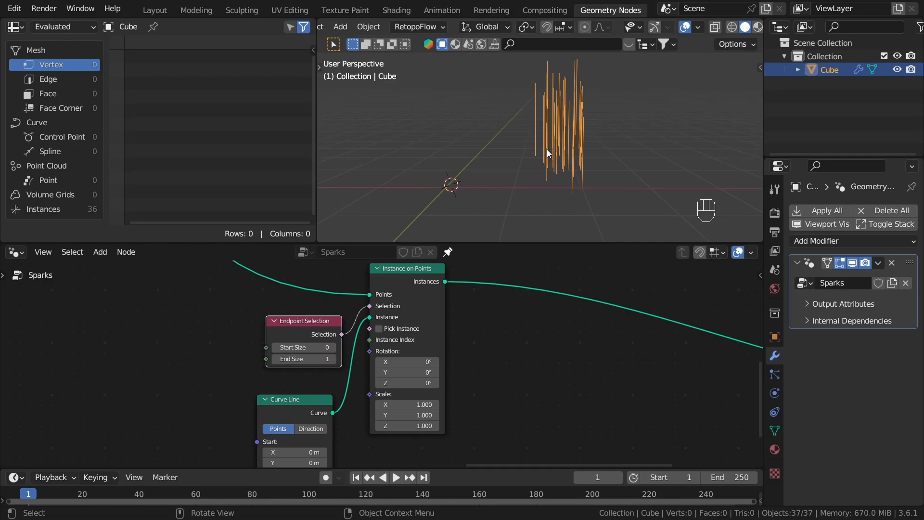
pyautogui.scroll(-1, 460, 381)
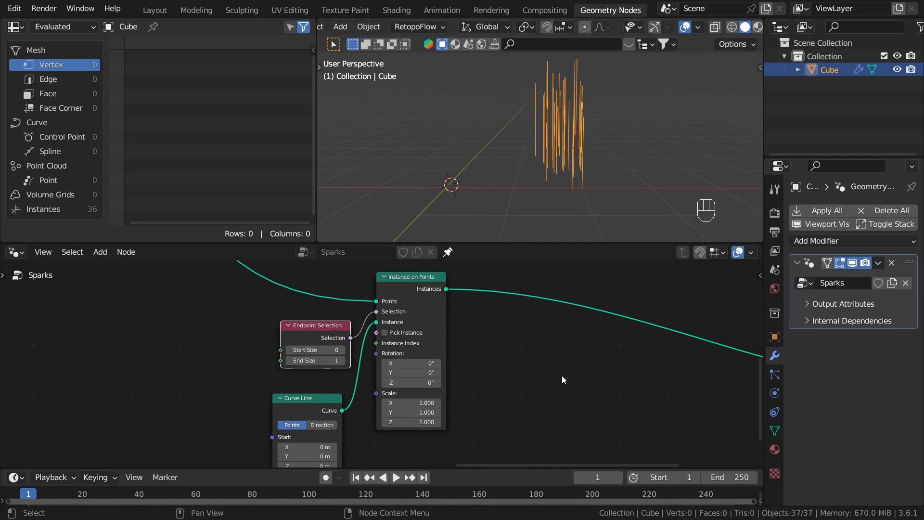
pyautogui.scroll(-2, 558, 370)
pyautogui.scroll(5, 357, 420)
pyautogui.moveTo(357, 421); pyautogui.dragTo(421, 327, button='middle')
pyautogui.moveTo(540, 385); pyautogui.dragTo(544, 374, button='middle')
pyautogui.scroll(1, 544, 375)
pyautogui.click(457, 377)
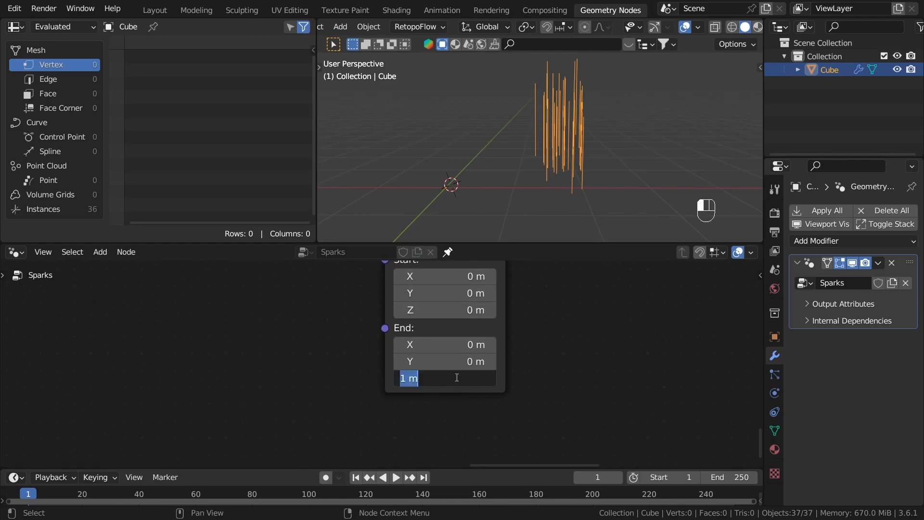
pyautogui.write('.11')
pyautogui.press('Return')
# Step: Sketch annotation strokes over some of the instanced lines, with extra strokes radiating from their base points
pyautogui.moveTo(585, 107); pyautogui.dragTo(661, 201, button='middle')
pyautogui.moveTo(526, 134); pyautogui.dragTo(599, 192, button='middle')
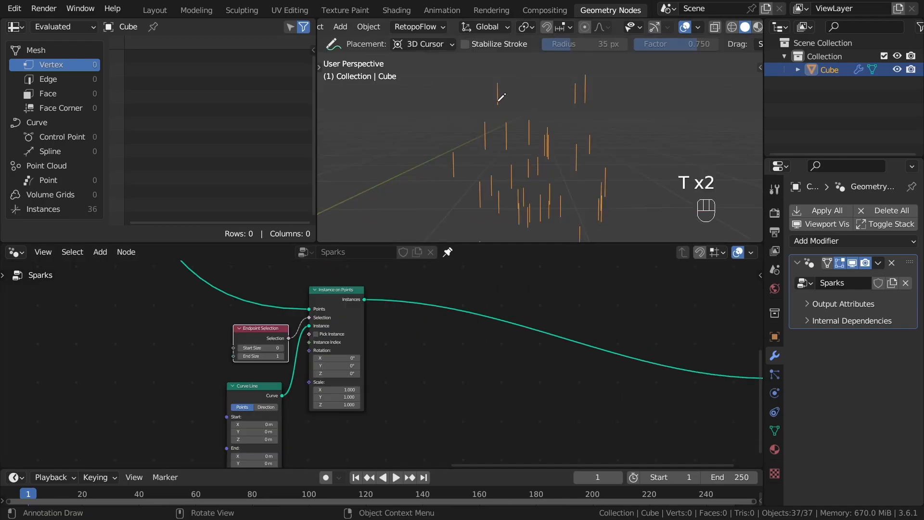
pyautogui.moveTo(495, 83)
pyautogui.mouseDown()
pyautogui.moveTo(496, 104)
pyautogui.moveTo(500, 80)
pyautogui.mouseUp()
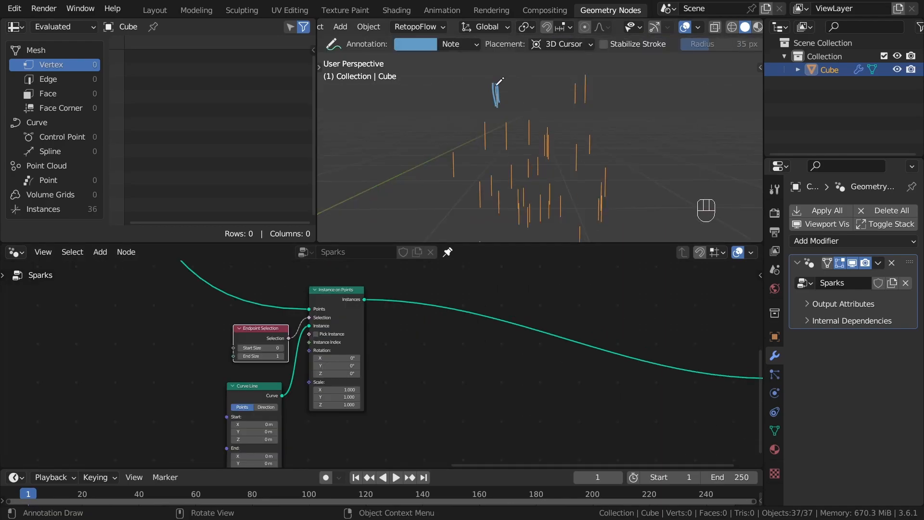
pyautogui.moveTo(580, 99); pyautogui.dragTo(577, 107)
pyautogui.moveTo(466, 102); pyautogui.dragTo(511, 97)
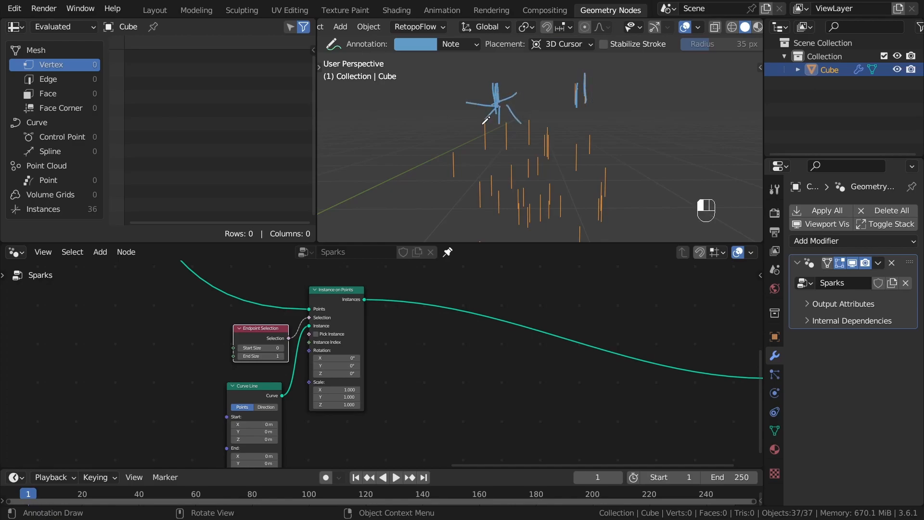
pyautogui.moveTo(454, 174); pyautogui.dragTo(469, 178)
pyautogui.moveTo(457, 176); pyautogui.dragTo(459, 188)
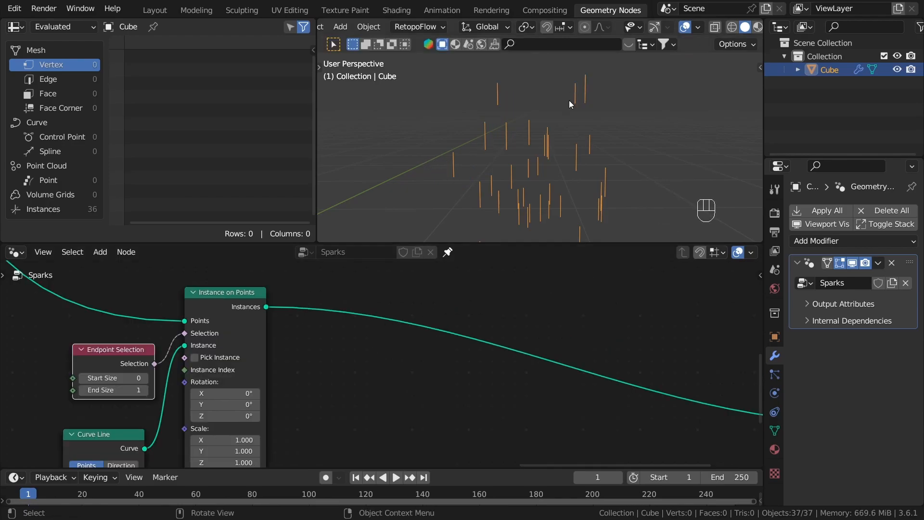
# Step: Add a Duplicate Elements node between the Instances output of Instance on Points and the Group Output
pyautogui.scroll(2, 397, 309)
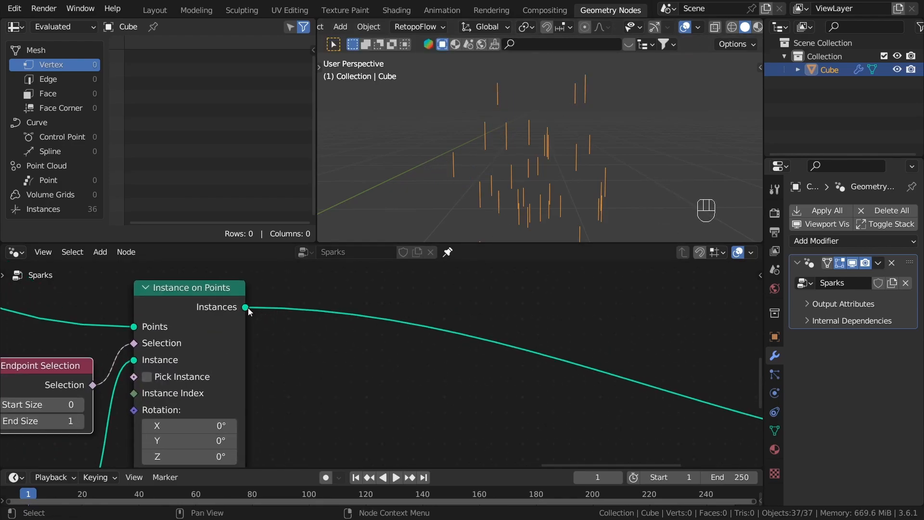
pyautogui.moveTo(247, 307); pyautogui.dragTo(381, 360)
pyautogui.write('dupl')
pyautogui.press('Return')
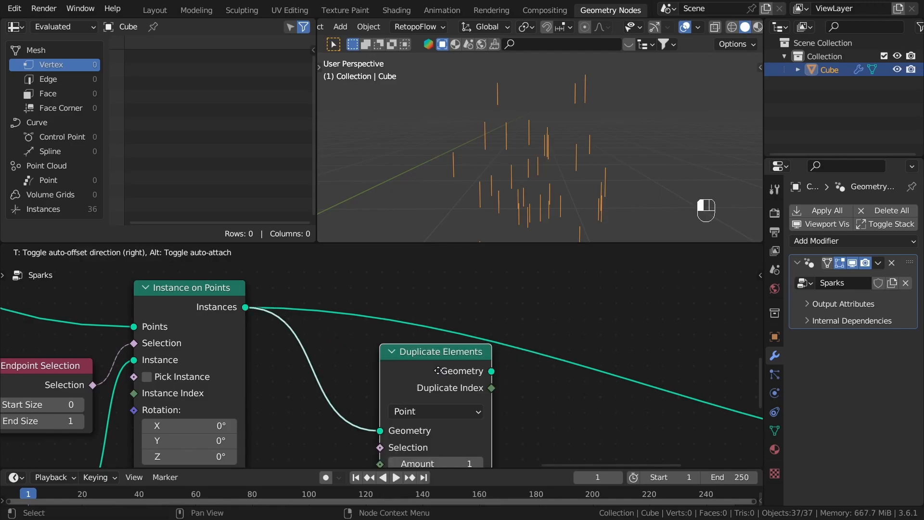
pyautogui.click(428, 337)
# Step: Set the Duplicate Elements node's domain to Instance
pyautogui.moveTo(541, 85); pyautogui.dragTo(429, 157, button='middle')
pyautogui.moveTo(499, 115); pyautogui.dragTo(603, 36, button='middle')
pyautogui.scroll(2, 446, 379)
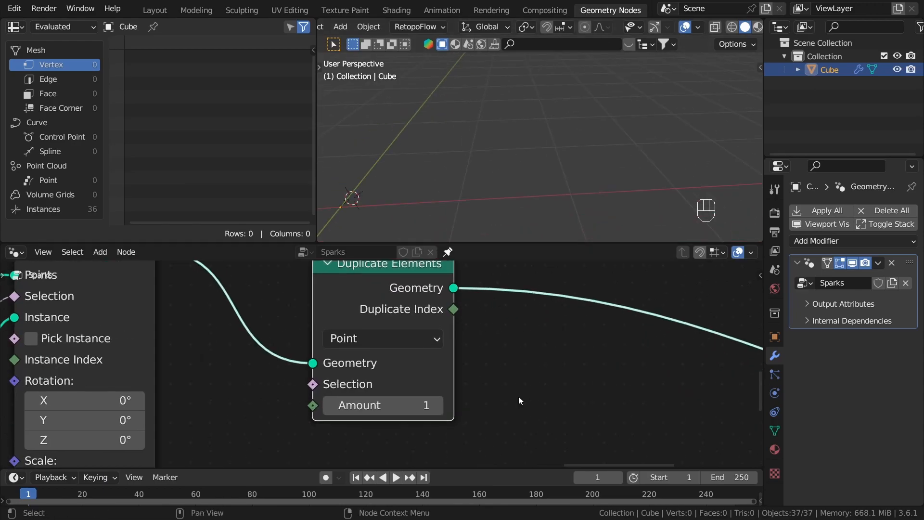
pyautogui.moveTo(354, 277); pyautogui.dragTo(358, 287)
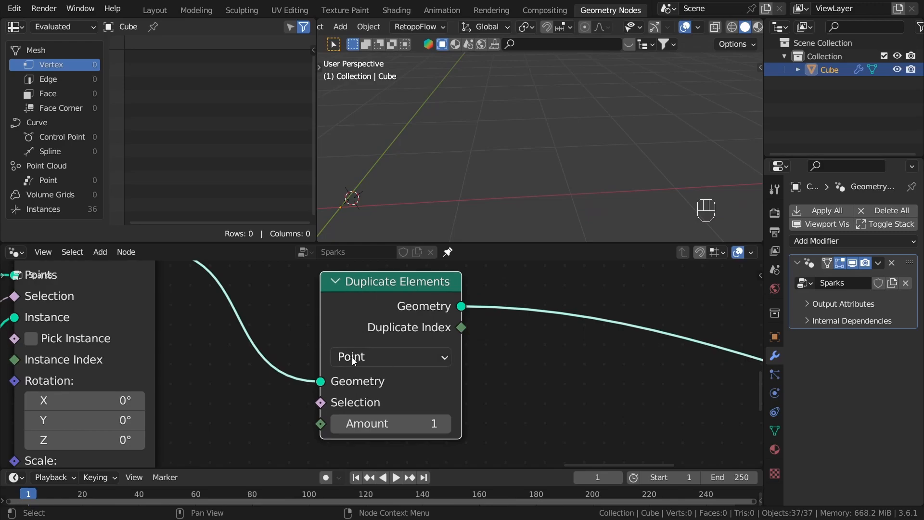
pyautogui.click(363, 363)
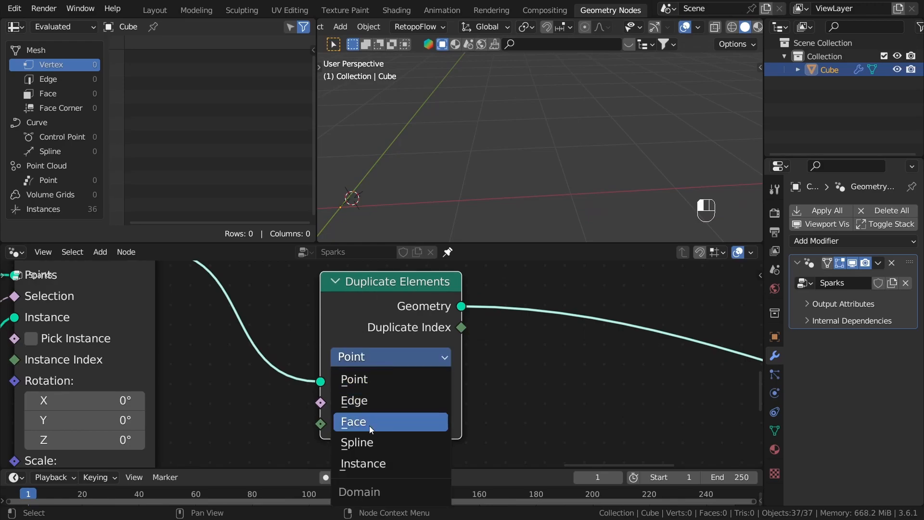
pyautogui.click(358, 465)
# Step: Reposition the Duplicate Elements node slightly higher and a little farther from Instance on Points
pyautogui.moveTo(357, 292); pyautogui.dragTo(458, 319, button='middle')
pyautogui.scroll(-4, 458, 319)
pyautogui.scroll(1, 474, 349)
pyautogui.press('g')
pyautogui.click(496, 376)
pyautogui.moveTo(336, 337); pyautogui.dragTo(497, 356, button='middle')
pyautogui.click(419, 292)
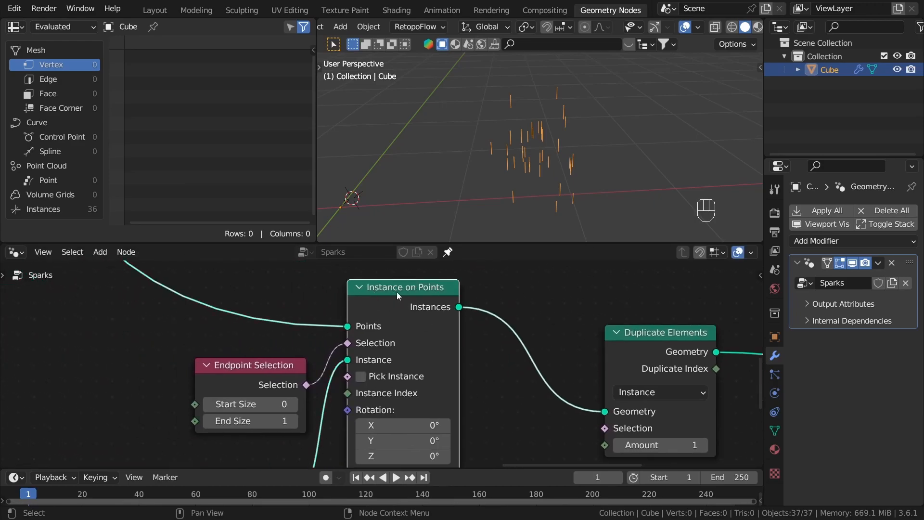
pyautogui.moveTo(542, 392); pyautogui.dragTo(491, 398, button='middle')
pyautogui.moveTo(433, 361); pyautogui.dragTo(300, 275, button='middle')
pyautogui.click(479, 275)
pyautogui.scroll(1, 398, 366)
pyautogui.moveTo(573, 368); pyautogui.dragTo(453, 367, button='middle')
pyautogui.scroll(-1, 453, 367)
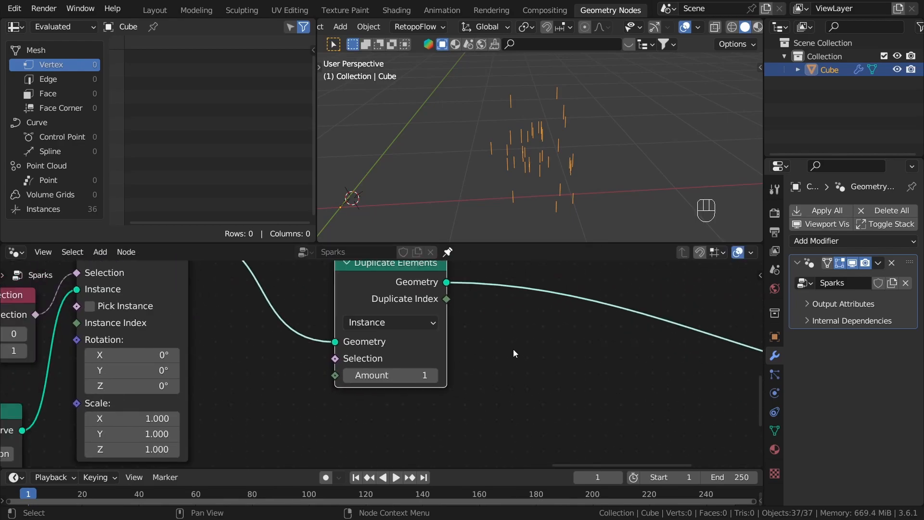
# Step: Raise the Duplicate Elements amount to 6
pyautogui.scroll(2, 523, 338)
pyautogui.click(410, 383)
pyautogui.click(410, 384)
pyautogui.click(410, 383)
pyautogui.click(410, 384)
pyautogui.click(410, 384)
pyautogui.scroll(-3, 389, 334)
# Step: Move Duplicate Elements farther from Instance on Points and drive its Amount with a new integer Random Value node
pyautogui.moveTo(389, 334); pyautogui.dragTo(409, 341)
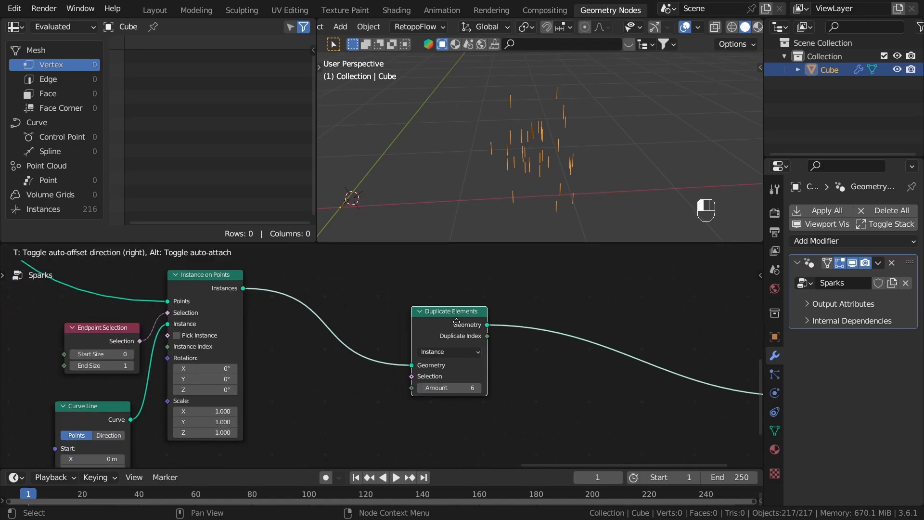
pyautogui.scroll(1, 475, 413)
pyautogui.moveTo(474, 393); pyautogui.dragTo(486, 359, button='middle')
pyautogui.scroll(2, 438, 374)
pyautogui.scroll(-1, 458, 408)
pyautogui.scroll(-4, 458, 409)
pyautogui.scroll(4, 441, 357)
pyautogui.moveTo(438, 330); pyautogui.dragTo(366, 379)
pyautogui.write('ra')
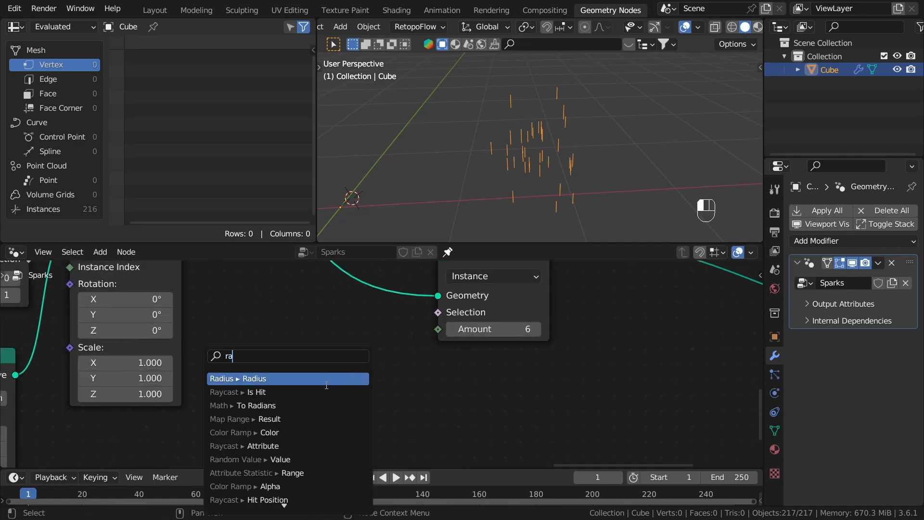
pyautogui.write('nd')
pyautogui.press('Return')
pyautogui.click(351, 348)
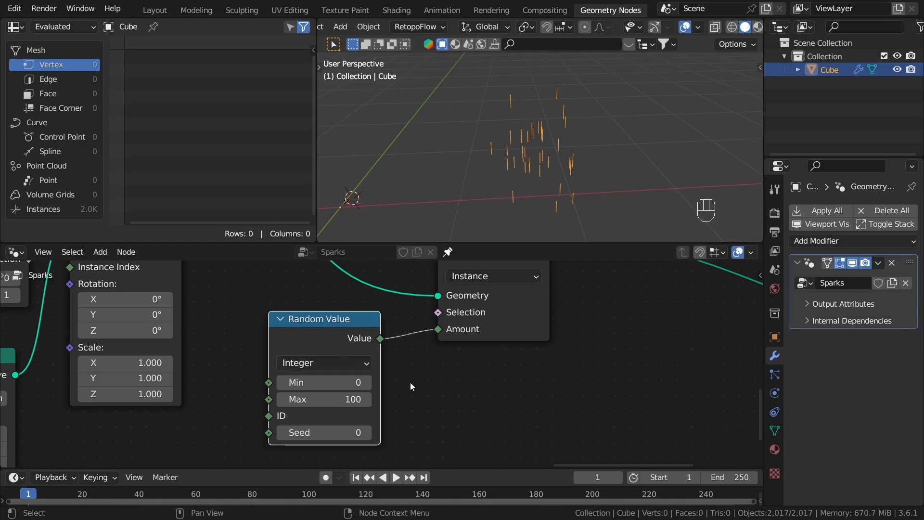
# Step: Set the integer Random Value's Min to 7 and Max to 17
pyautogui.scroll(1, 410, 398)
pyautogui.moveTo(445, 424); pyautogui.dragTo(501, 356, button='middle')
pyautogui.scroll(1, 500, 356)
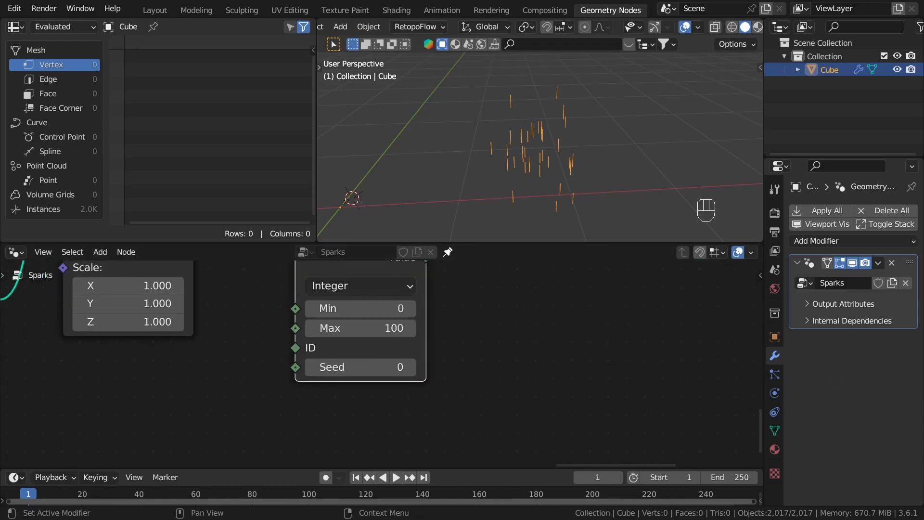
pyautogui.scroll(1, 371, 310)
pyautogui.click(371, 312)
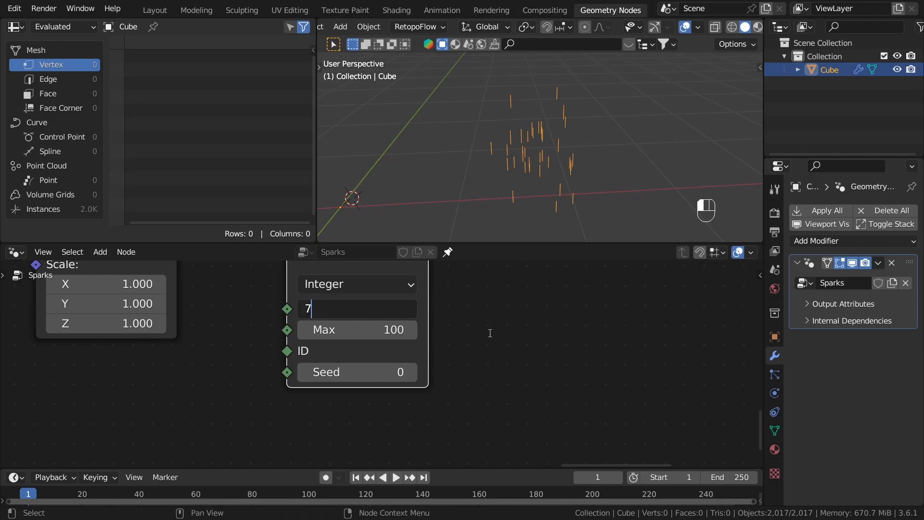
pyautogui.write('7')
pyautogui.press('Return')
pyautogui.click(393, 339)
pyautogui.write('17')
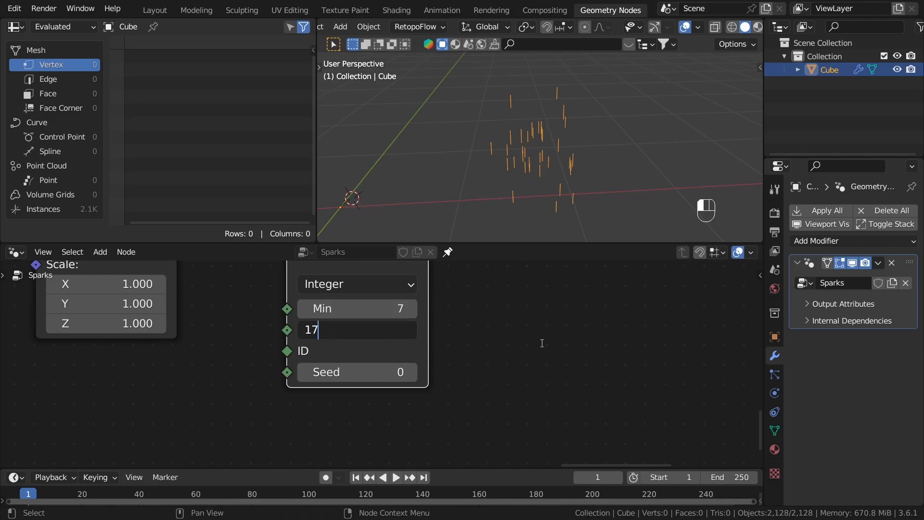
pyautogui.press('Return')
# Step: Move the Group Output node farther from Duplicate Elements to make room for more nodes
pyautogui.scroll(-2, 434, 331)
pyautogui.scroll(1, 466, 345)
pyautogui.moveTo(466, 345); pyautogui.dragTo(377, 402, button='middle')
pyautogui.click(445, 354)
pyautogui.scroll(2, 524, 116)
pyautogui.moveTo(524, 116); pyautogui.dragTo(608, 102, button='middle')
pyautogui.moveTo(554, 175); pyautogui.dragTo(564, 177, button='middle')
pyautogui.scroll(-4, 582, 336)
pyautogui.moveTo(598, 340); pyautogui.dragTo(359, 322, button='middle')
pyautogui.scroll(1, 563, 337)
pyautogui.moveTo(566, 342); pyautogui.dragTo(700, 331)
pyautogui.scroll(-3, 477, 330)
pyautogui.moveTo(477, 329); pyautogui.dragTo(474, 342, button='middle')
pyautogui.scroll(1, 302, 322)
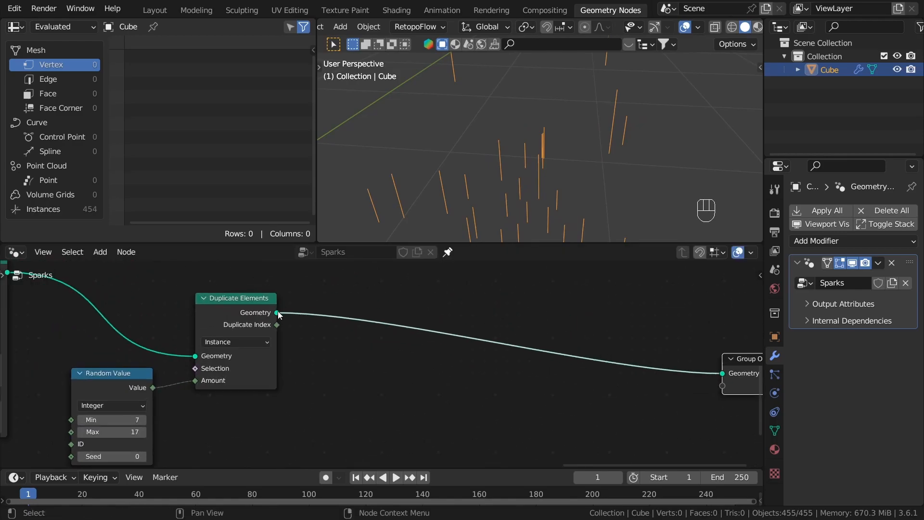
# Step: Add a Rotate Instances node between Duplicate Elements and the Group Output
pyautogui.hotkey('shift', 'a')
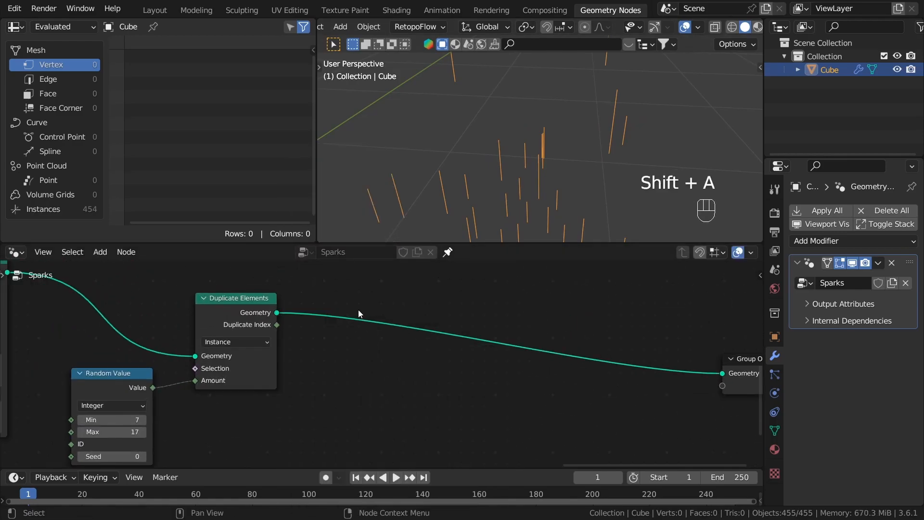
pyautogui.hotkey('shift', 'a')
pyautogui.moveTo(351, 268)
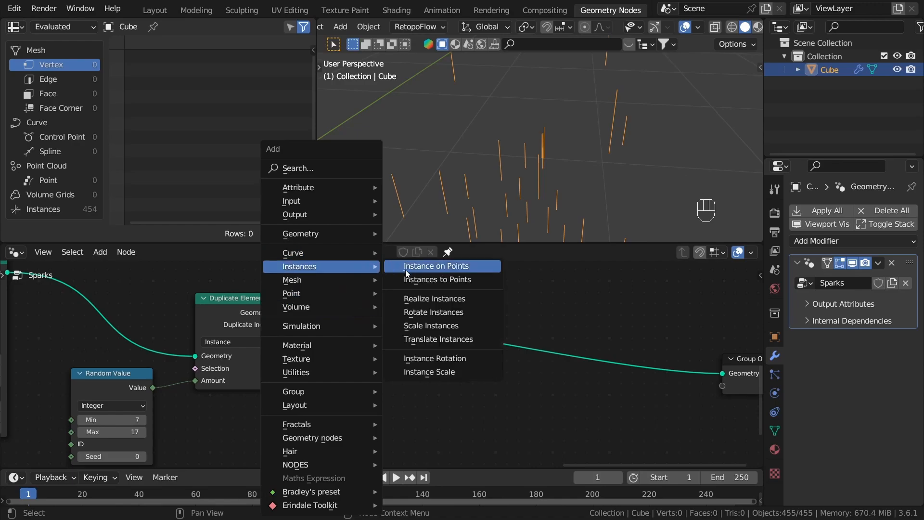
pyautogui.click(439, 310)
pyautogui.click(355, 279)
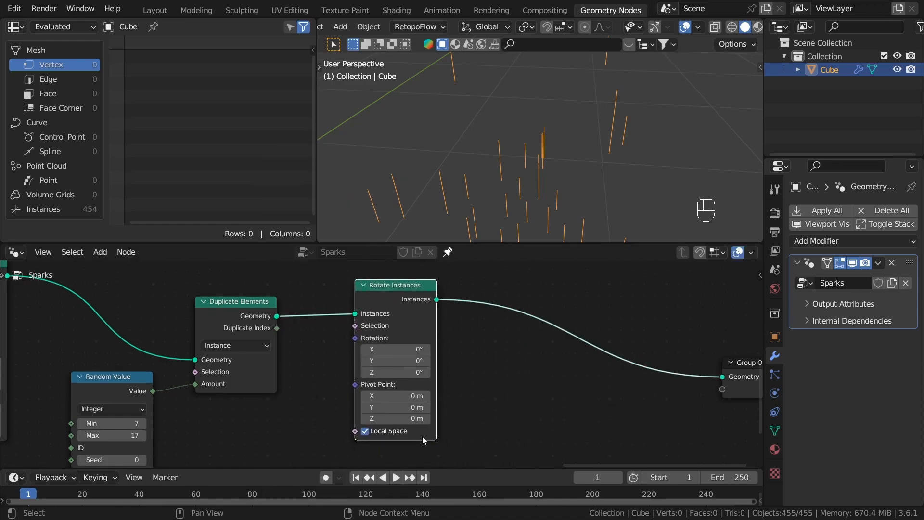
pyautogui.moveTo(423, 439); pyautogui.dragTo(402, 409, button='middle')
pyautogui.moveTo(395, 296); pyautogui.dragTo(474, 331)
# Step: Drive the Rotate Instances rotation with a new vector Random Value node
pyautogui.scroll(1, 474, 331)
pyautogui.moveTo(456, 292); pyautogui.dragTo(390, 350)
pyautogui.write('rand')
pyautogui.press('Return')
pyautogui.click(347, 347)
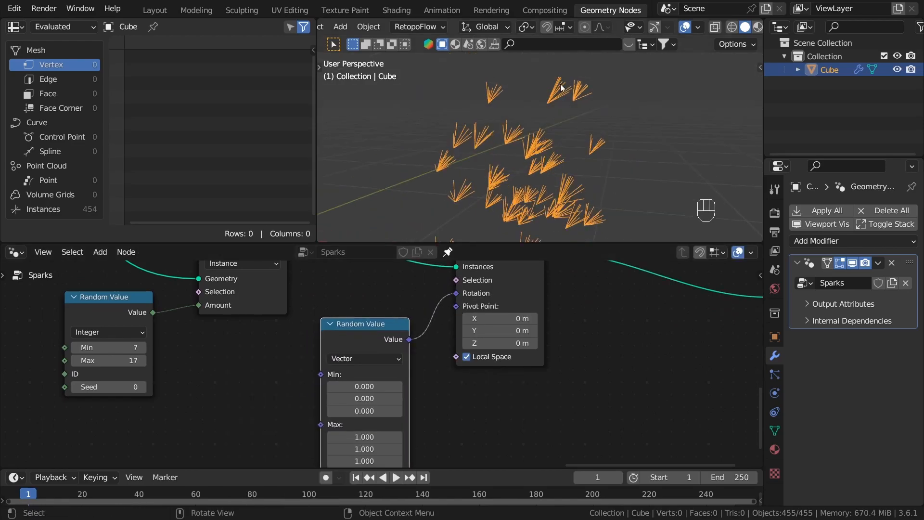
# Step: Try raising the integer Random Value's Max to 504 and undo the change
pyautogui.scroll(2, 573, 61)
pyautogui.moveTo(299, 299); pyautogui.dragTo(415, 354, button='middle')
pyautogui.moveTo(361, 284); pyautogui.dragTo(357, 285)
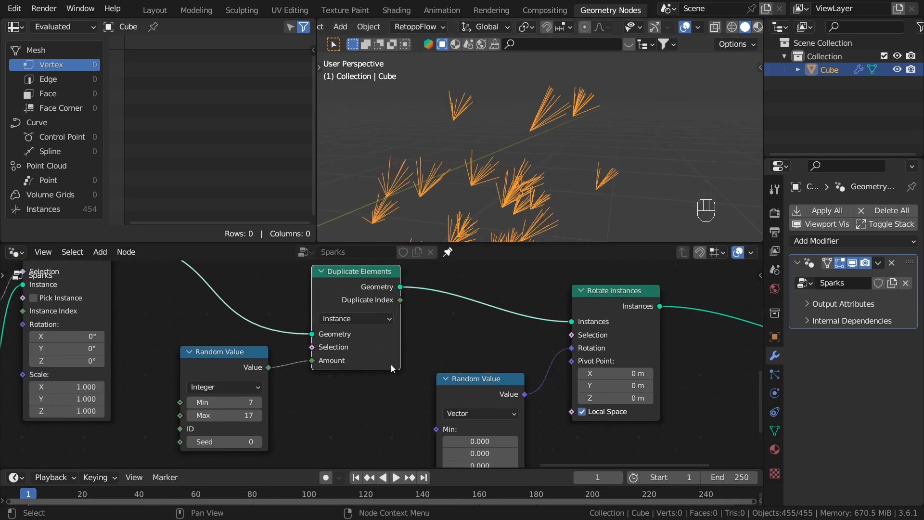
pyautogui.moveTo(301, 446); pyautogui.dragTo(335, 437, button='middle')
pyautogui.scroll(3, 301, 440)
pyautogui.moveTo(283, 398); pyautogui.dragTo(505, 399)
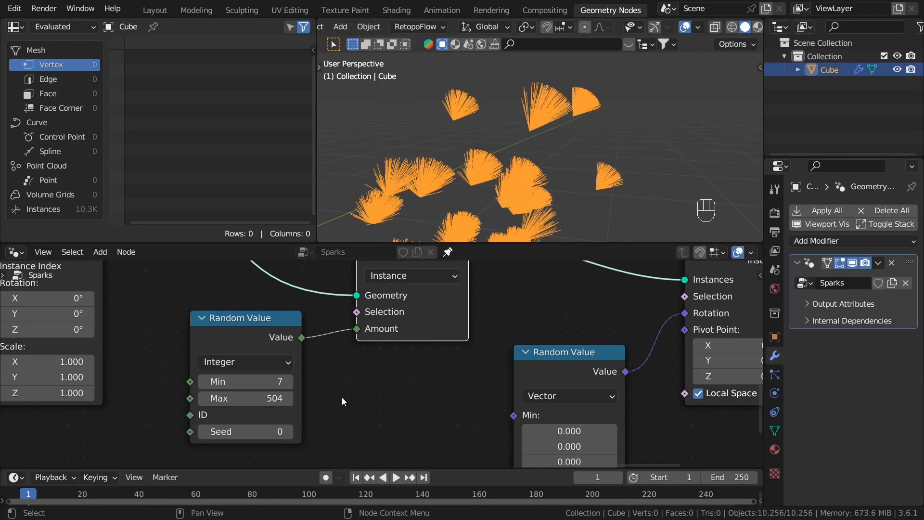
pyautogui.hotkey('ctrl', 'z')
pyautogui.hotkey('ctrl', 'z')
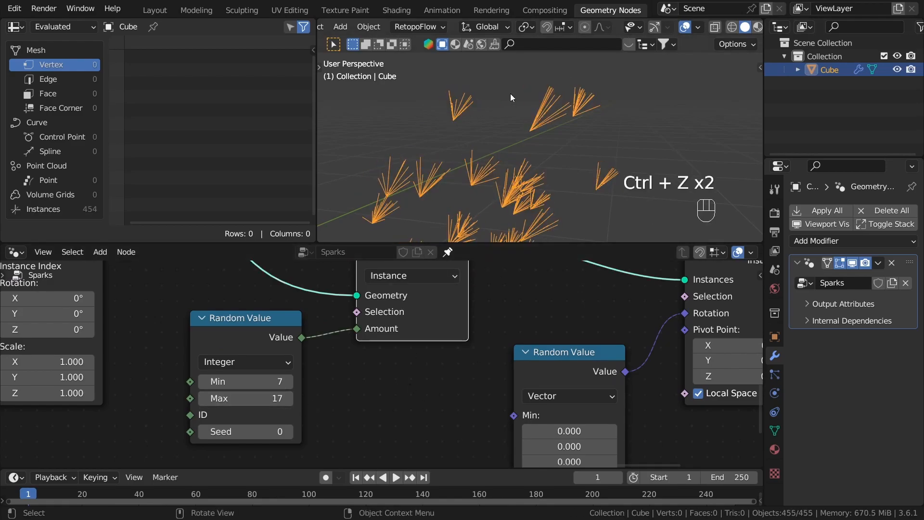
# Step: Set the vector Random Value's Min to -27.200 and Max to 36.000 on all three axes
pyautogui.moveTo(510, 94); pyautogui.dragTo(510, 103, button='middle')
pyautogui.scroll(-1, 458, 401)
pyautogui.moveTo(459, 401); pyautogui.dragTo(271, 364, button='middle')
pyautogui.scroll(-2, 507, 392)
pyautogui.moveTo(508, 392); pyautogui.dragTo(555, 313, button='middle')
pyautogui.scroll(2, 554, 313)
pyautogui.scroll(1, 439, 355)
pyautogui.moveTo(445, 297); pyautogui.dragTo(366, 333)
pyautogui.moveTo(447, 366); pyautogui.dragTo(457, 345)
pyautogui.scroll(-2, 553, 330)
pyautogui.moveTo(553, 330); pyautogui.dragTo(490, 393, button='middle')
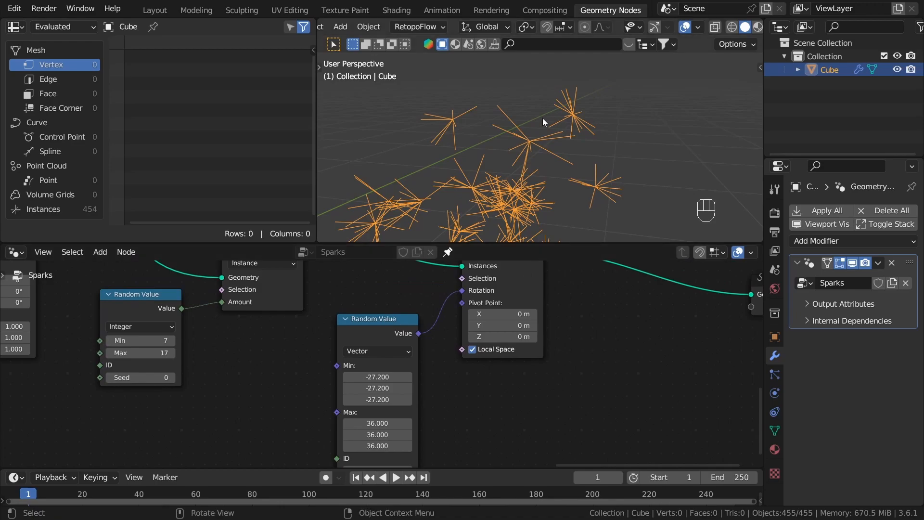
# Step: Examine the radiating line bursts in the 3D viewport from several angles and distances
pyautogui.moveTo(544, 122); pyautogui.dragTo(619, 114, button='middle')
pyautogui.click(614, 160)
pyautogui.moveTo(581, 170); pyautogui.dragTo(628, 153, button='middle')
pyautogui.press('a')
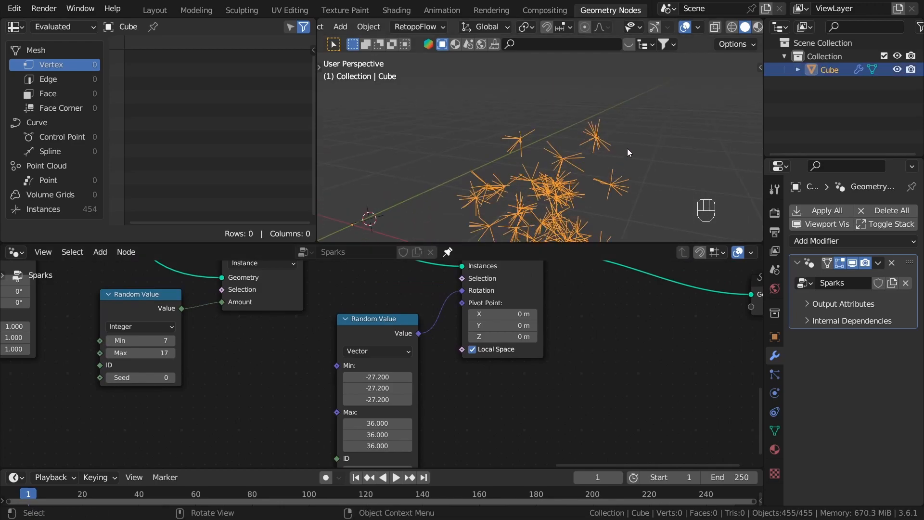
pyautogui.scroll(-8, 608, 424)
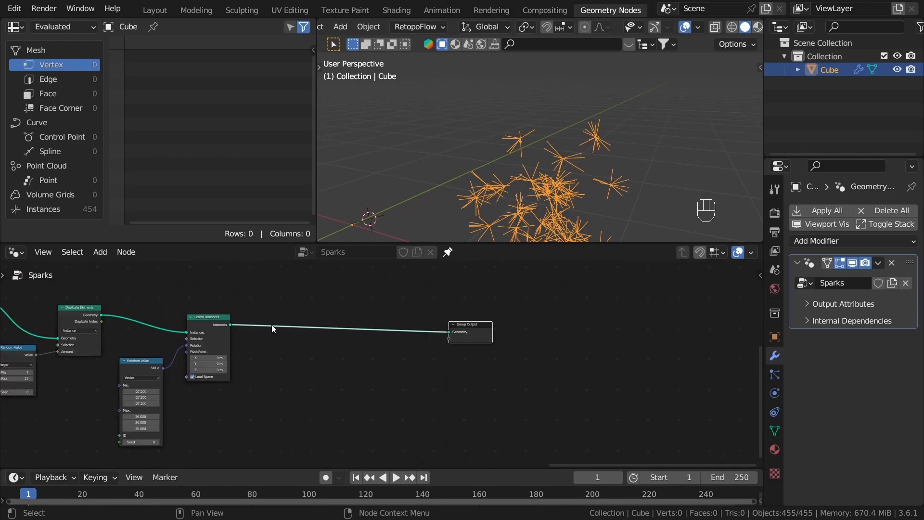
pyautogui.scroll(10, 271, 326)
pyautogui.moveTo(582, 179); pyautogui.dragTo(629, 178, button='middle')
pyautogui.keyDown('shift'); pyautogui.moveTo(629, 178); pyautogui.dragTo(586, 130, button='middle'); pyautogui.keyUp('shift')
# Step: Duplicate the Trim Curve, float Random Value and Realize Instances nodes of the Scatter curves frame
pyautogui.scroll(-7, 243, 366)
pyautogui.moveTo(241, 362); pyautogui.dragTo(626, 357, button='middle')
pyautogui.moveTo(311, 354); pyautogui.dragTo(501, 340, button='middle')
pyautogui.scroll(-2, 270, 319)
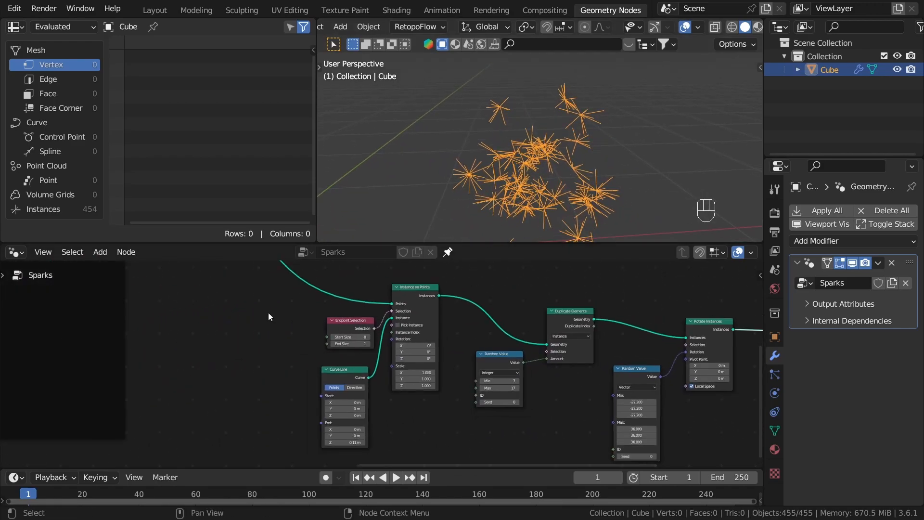
pyautogui.scroll(-4, 269, 315)
pyautogui.moveTo(268, 315); pyautogui.dragTo(547, 371, button='middle')
pyautogui.moveTo(413, 363); pyautogui.dragTo(495, 409, button='middle')
pyautogui.scroll(4, 499, 294)
pyautogui.scroll(5, 499, 294)
pyautogui.click(502, 280)
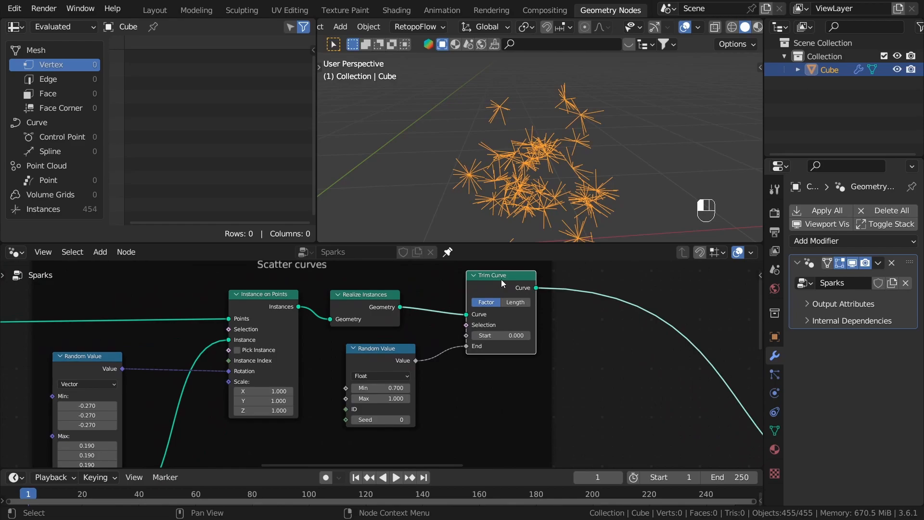
pyautogui.scroll(1, 399, 347)
pyautogui.keyDown('shift'); pyautogui.click(368, 346); pyautogui.keyUp('shift')
pyautogui.keyDown('shift'); pyautogui.click(356, 294); pyautogui.keyUp('shift')
pyautogui.scroll(-2, 397, 343)
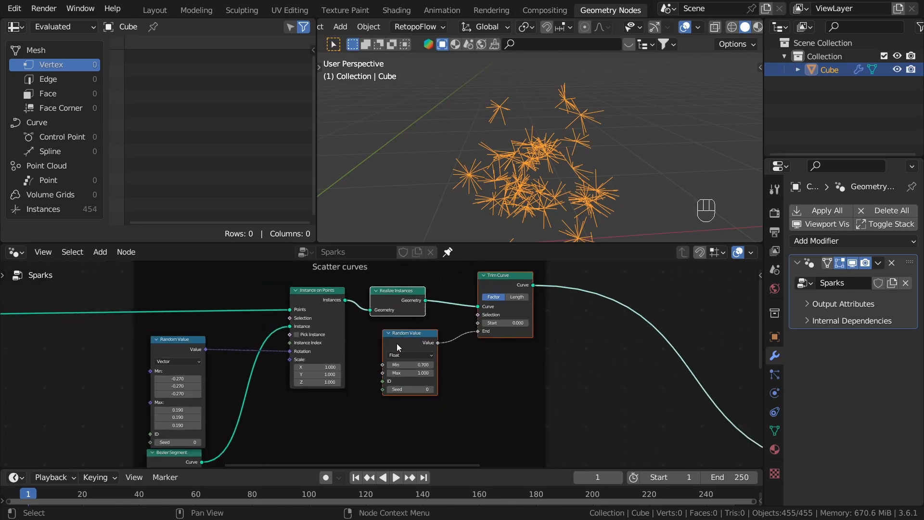
pyautogui.scroll(-4, 453, 357)
pyautogui.moveTo(452, 357); pyautogui.dragTo(480, 328, button='middle')
pyautogui.scroll(-1, 437, 342)
pyautogui.hotkey('shift', 'd')
pyautogui.click(464, 439)
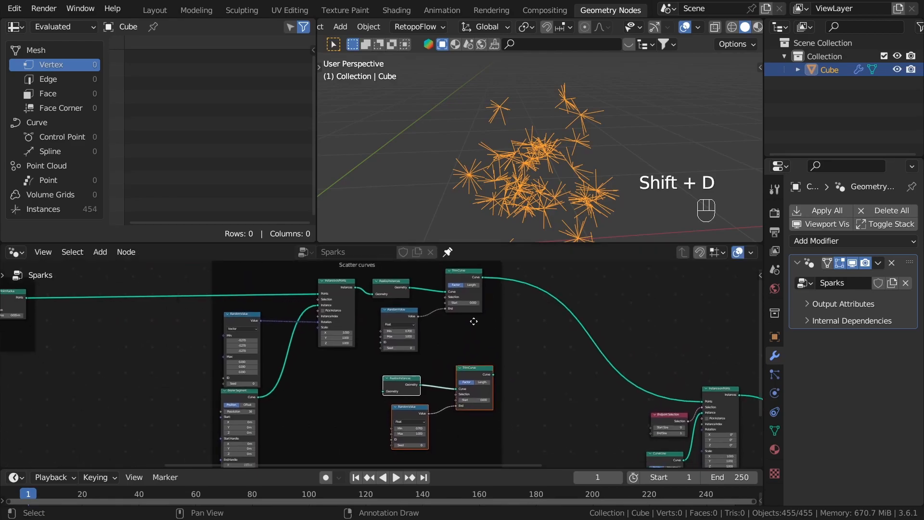
# Step: Detach the duplicated nodes from the Scatter curves frame and move them near the Group Output
pyautogui.scroll(-2, 480, 327)
pyautogui.press('g')
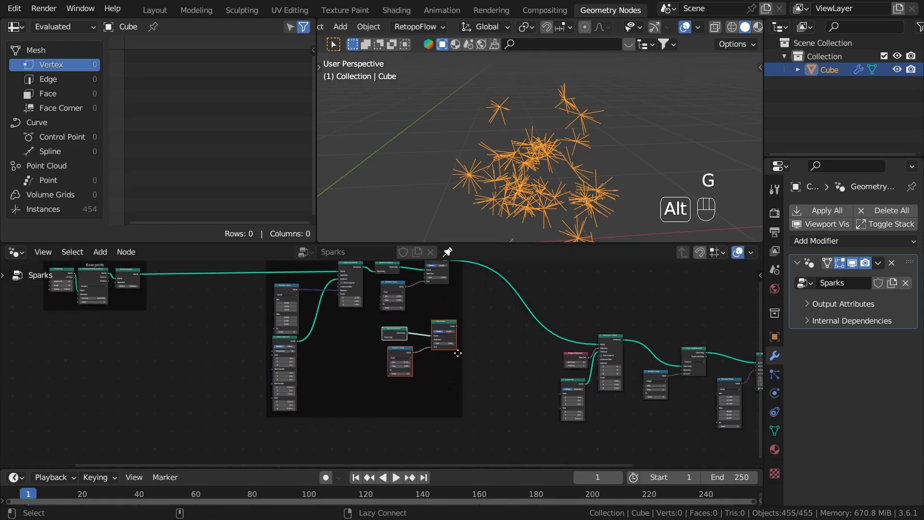
pyautogui.scroll(-1, 473, 348)
pyautogui.moveTo(472, 348); pyautogui.dragTo(352, 310, button='middle')
pyautogui.press('g')
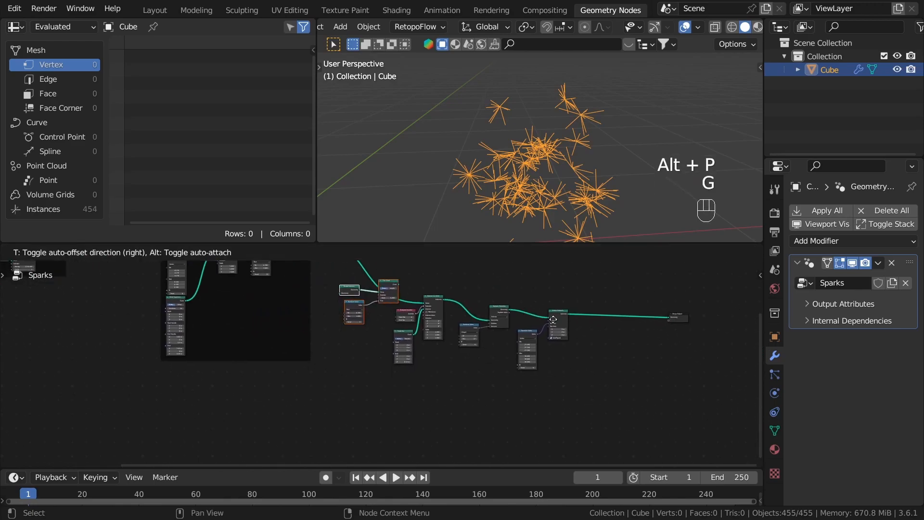
pyautogui.click(680, 347)
# Step: Insert the duplicated Realize Instances and Trim Curve nodes between Rotate Instances and the Group Output
pyautogui.scroll(3, 610, 325)
pyautogui.press('g')
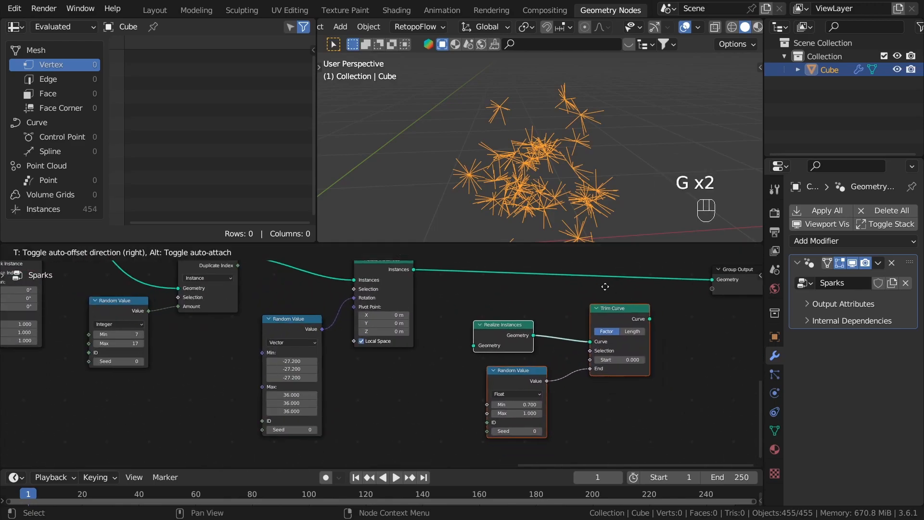
pyautogui.click(492, 286)
pyautogui.scroll(2, 491, 283)
pyautogui.moveTo(383, 274); pyautogui.dragTo(425, 324)
pyautogui.moveTo(528, 324); pyautogui.dragTo(453, 339, button='middle')
pyautogui.keyDown('alt'); pyautogui.keyDown('shift'); pyautogui.click(555, 294); pyautogui.keyUp('shift'); pyautogui.keyUp('alt')
pyautogui.click(623, 139)
# Step: Set the Min to 0.300 and Max to 0.900 on the Random Value feeding the new Trim Curve's End
pyautogui.moveTo(491, 299); pyautogui.dragTo(534, 271, button='middle')
pyautogui.scroll(5, 490, 424)
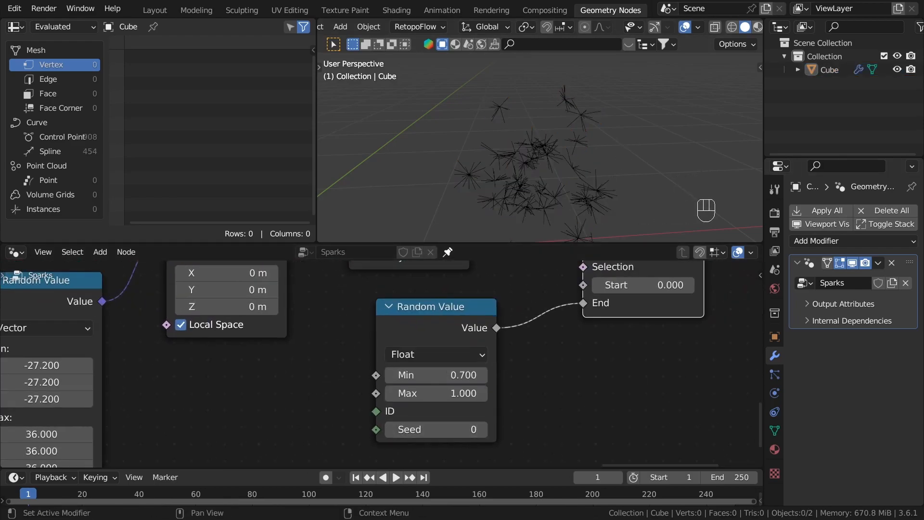
pyautogui.scroll(4, 485, 375)
pyautogui.click(360, 377)
pyautogui.click(360, 377)
pyautogui.click(360, 377)
pyautogui.click(359, 377)
pyautogui.moveTo(539, 129); pyautogui.dragTo(496, 226, button='middle')
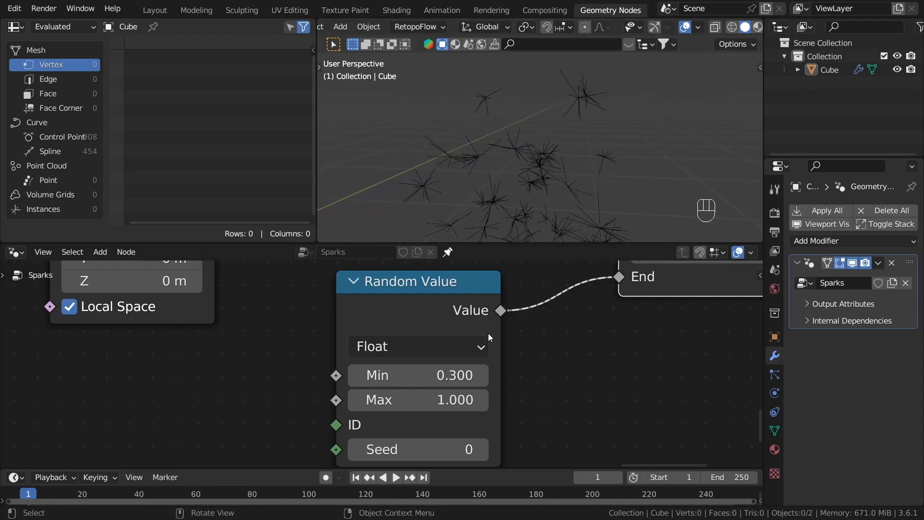
pyautogui.click(355, 400)
pyautogui.click(478, 401)
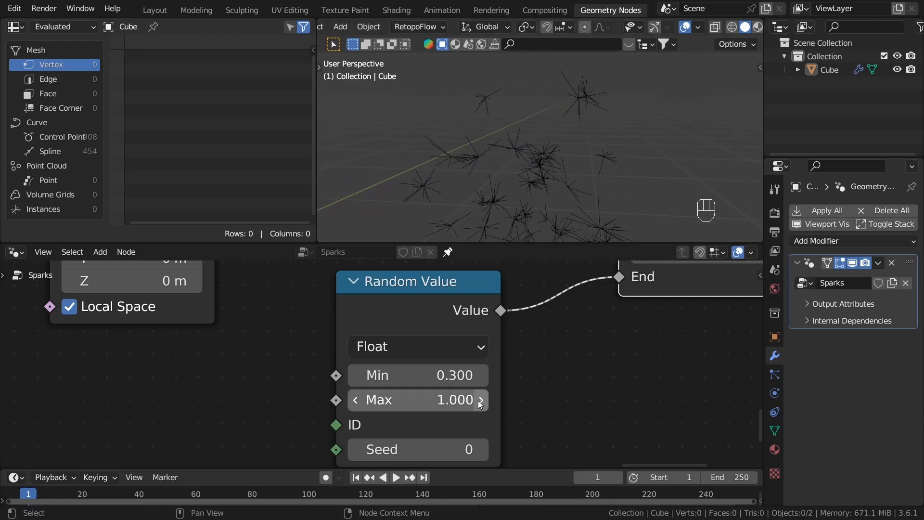
pyautogui.click(356, 400)
pyautogui.moveTo(535, 110); pyautogui.dragTo(583, 174, button='middle')
# Step: Join the nodes from Endpoint Selection through the last Trim Curve into a frame labelled "Tiny sparks"
pyautogui.scroll(-9, 587, 377)
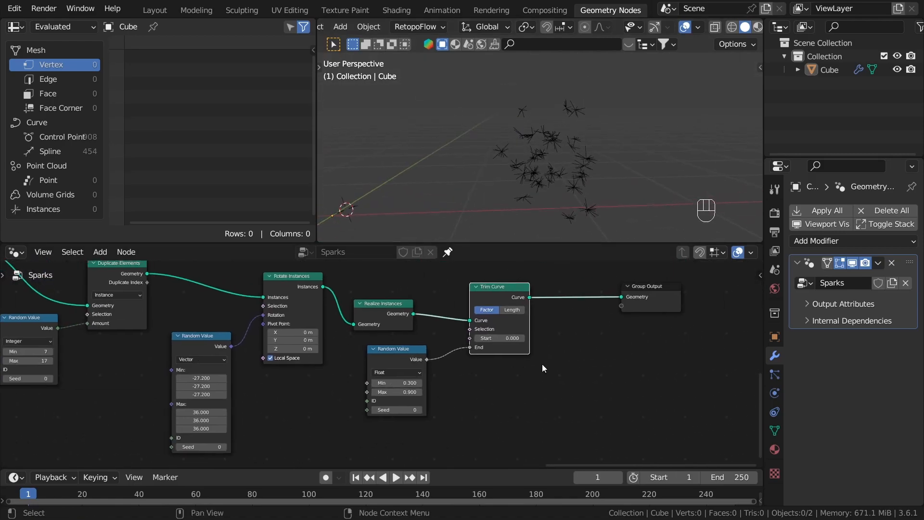
pyautogui.moveTo(577, 418); pyautogui.dragTo(323, 304)
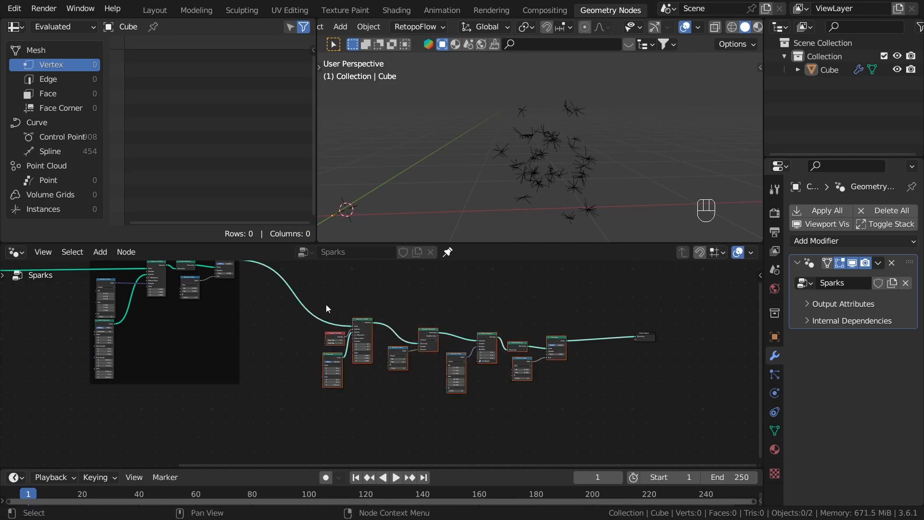
pyautogui.hotkey('ctrl', 'j')
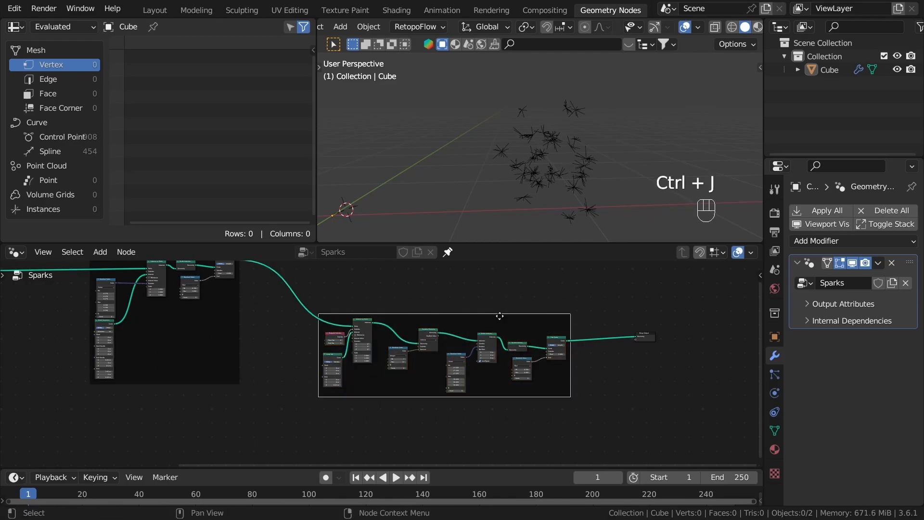
pyautogui.press('F2')
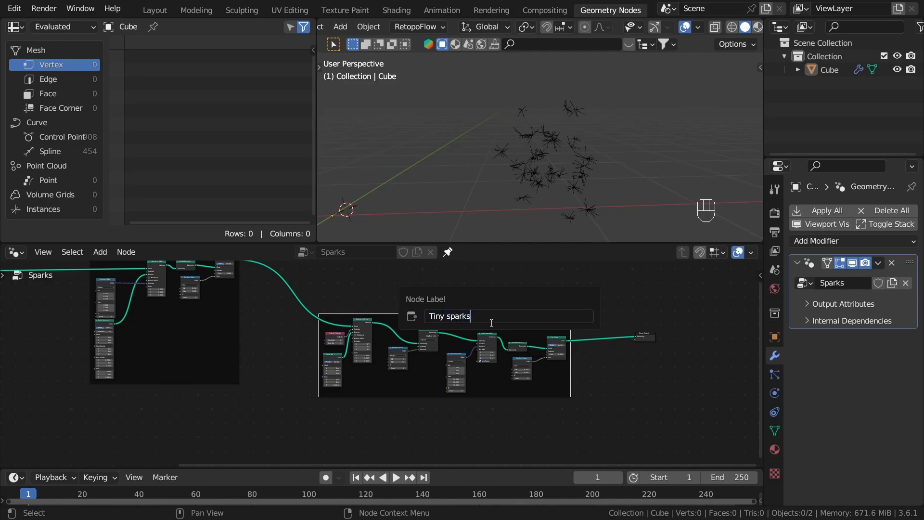
pyautogui.press('Return')
# Step: Move the Tiny sparks frame lower and add a Join Geometry node fed by the Scatter curves output near the Group Output
pyautogui.moveTo(392, 315); pyautogui.dragTo(353, 390, button='middle')
pyautogui.moveTo(605, 410); pyautogui.dragTo(646, 328)
pyautogui.scroll(5, 215, 371)
pyautogui.moveTo(202, 339); pyautogui.dragTo(179, 318, button='middle')
pyautogui.click(207, 363)
pyautogui.moveTo(179, 319); pyautogui.dragTo(484, 303)
pyautogui.write('join')
pyautogui.press('Return')
pyautogui.press('g')
pyautogui.click(430, 305)
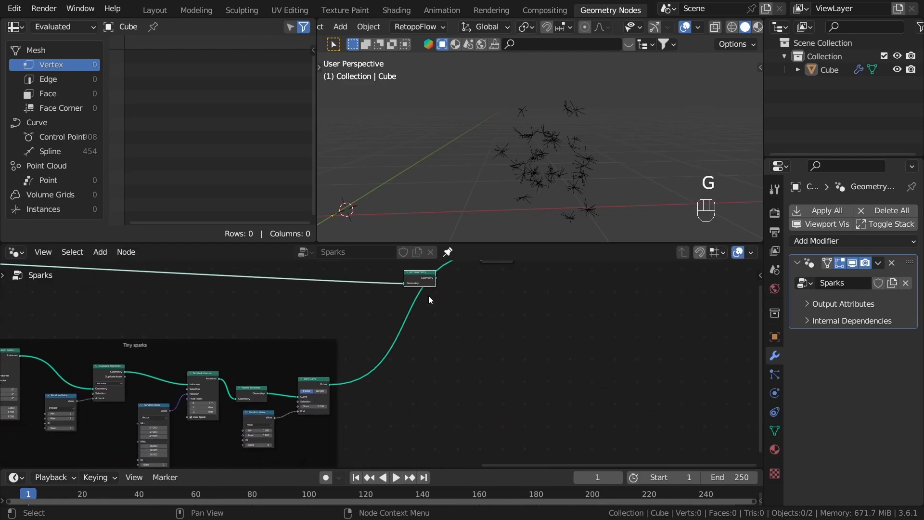
# Step: Connect the Tiny sparks Trim Curve output to Join Geometry as well and check the combined curves in the viewport
pyautogui.scroll(2, 357, 327)
pyautogui.moveTo(319, 407); pyautogui.dragTo(430, 312)
pyautogui.moveTo(581, 144); pyautogui.dragTo(400, 155, button='middle')
pyautogui.moveTo(622, 115); pyautogui.dragTo(602, 95, button='middle')
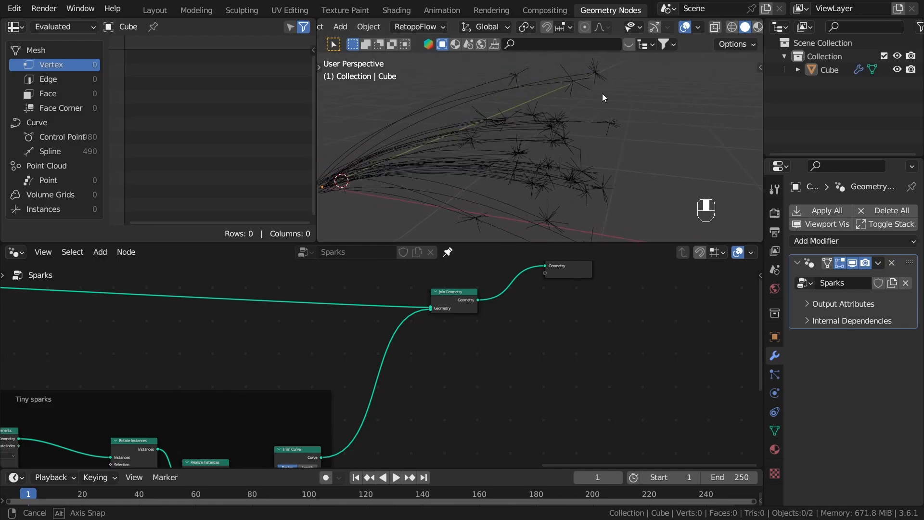
# Step: Move the Endpoint Selection node away from Instance on Points in the Tiny sparks frame to make room between them
pyautogui.scroll(-7, 383, 379)
pyautogui.moveTo(24, 393); pyautogui.dragTo(422, 358, button='middle')
pyautogui.scroll(12, 518, 376)
pyautogui.click(524, 343)
pyautogui.moveTo(524, 343); pyautogui.dragTo(684, 298, button='middle')
pyautogui.scroll(2, 684, 297)
pyautogui.scroll(4, 578, 347)
pyautogui.moveTo(536, 352); pyautogui.dragTo(483, 335)
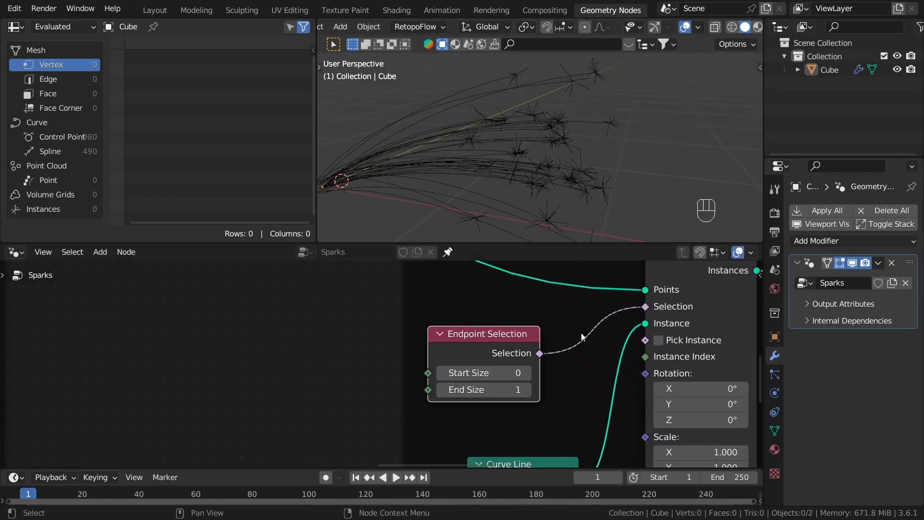
pyautogui.scroll(-4, 626, 308)
pyautogui.moveTo(674, 280); pyautogui.dragTo(584, 322, button='middle')
pyautogui.scroll(-1, 511, 388)
pyautogui.moveTo(510, 387); pyautogui.dragTo(604, 348, button='middle')
pyautogui.moveTo(532, 334); pyautogui.dragTo(445, 326)
pyautogui.scroll(2, 581, 329)
pyautogui.scroll(-3, 582, 329)
pyautogui.moveTo(573, 332); pyautogui.dragTo(487, 373, button='middle')
pyautogui.scroll(2, 391, 362)
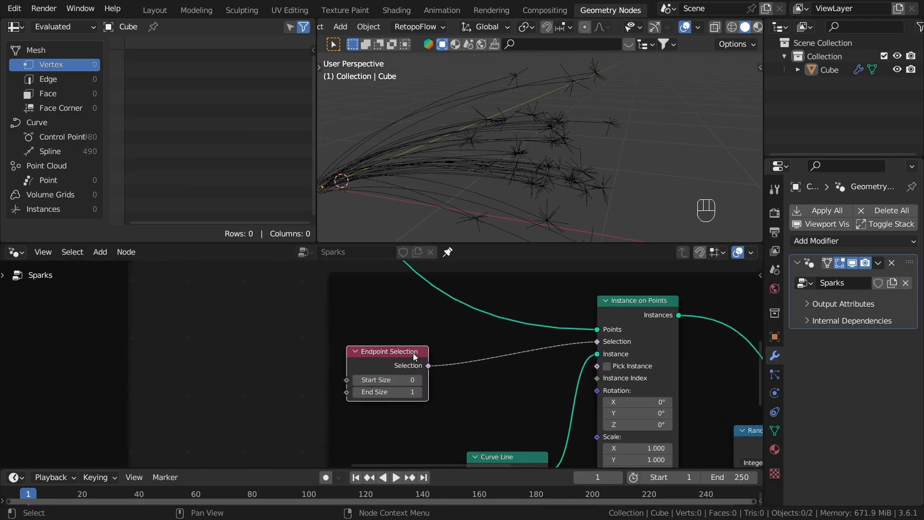
pyautogui.moveTo(392, 366); pyautogui.dragTo(371, 366)
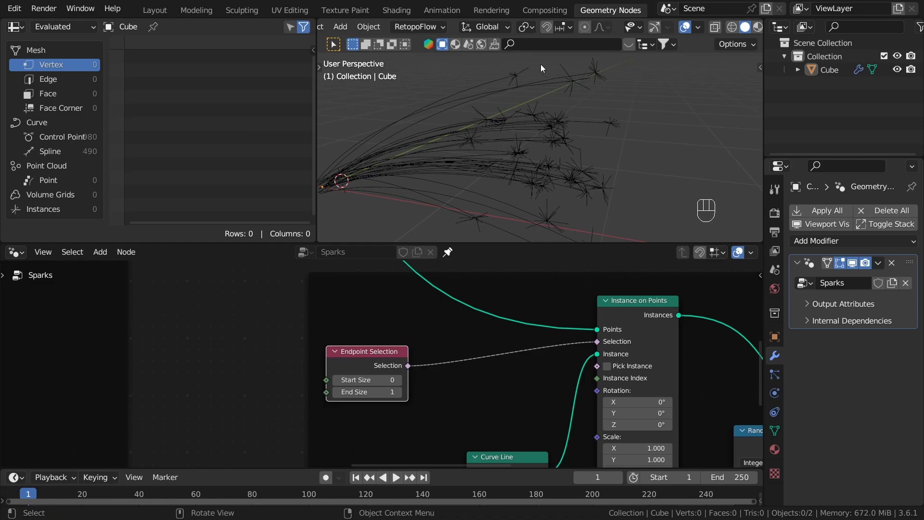
pyautogui.moveTo(447, 403); pyautogui.dragTo(400, 302, button='middle')
# Step: Add a Boolean Math node set to And between Endpoint Selection and the Selection input of Instance on Points
pyautogui.moveTo(525, 101); pyautogui.dragTo(550, 105, button='middle')
pyautogui.scroll(1, 408, 310)
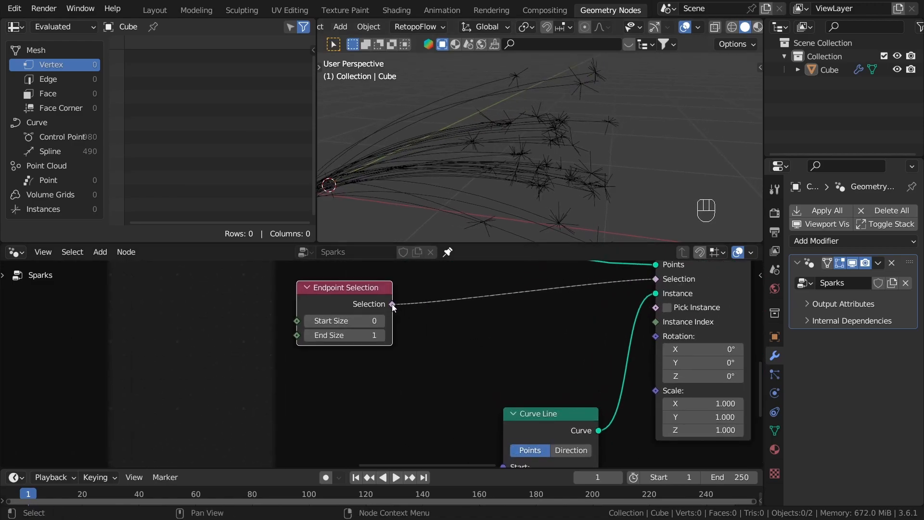
pyautogui.moveTo(435, 342); pyautogui.dragTo(438, 343)
pyautogui.write('a')
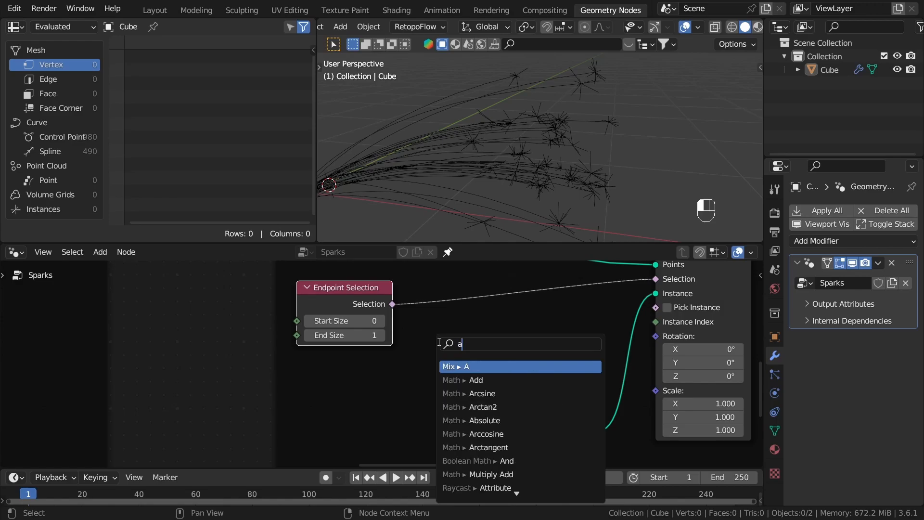
pyautogui.write('nd')
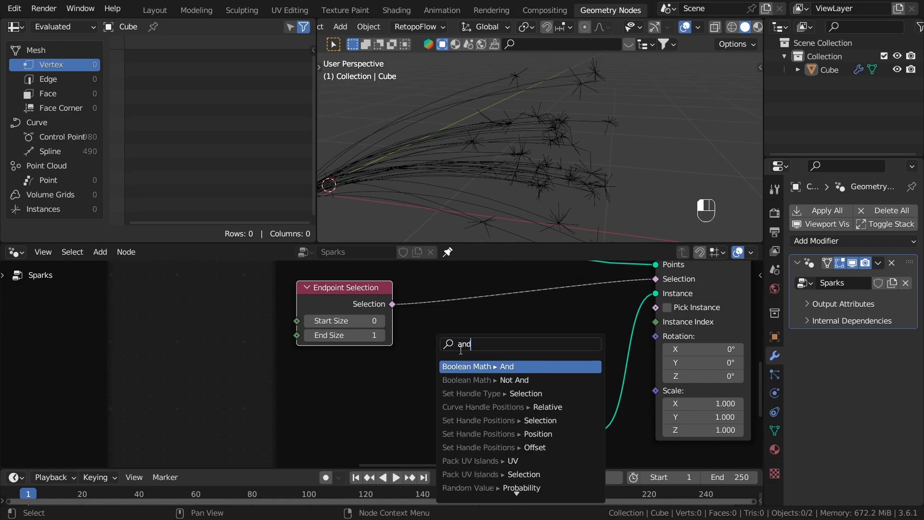
pyautogui.click(464, 362)
pyautogui.click(453, 354)
pyautogui.moveTo(534, 345); pyautogui.dragTo(400, 355, button='middle')
pyautogui.moveTo(475, 331); pyautogui.dragTo(533, 300)
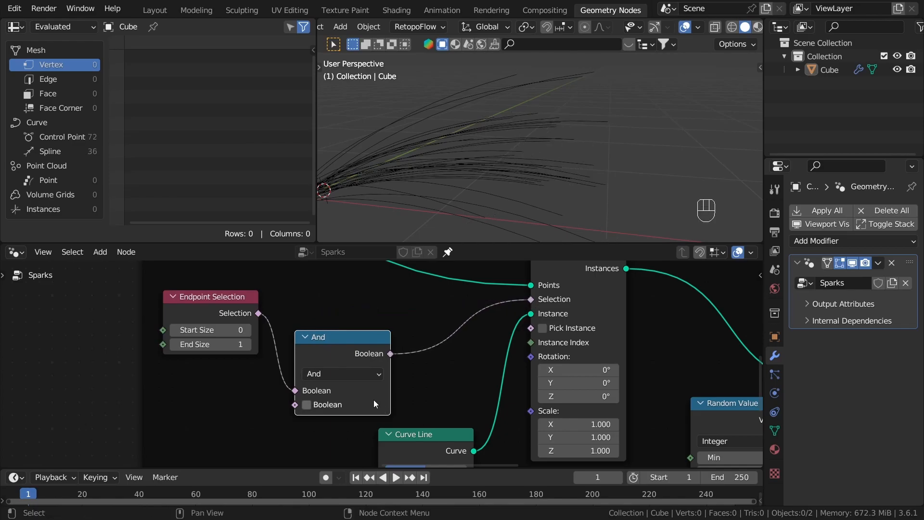
# Step: Enable the And node's second Boolean, inspect the curve ends in the viewport, and disable it again
pyautogui.moveTo(566, 172); pyautogui.dragTo(559, 88, button='middle')
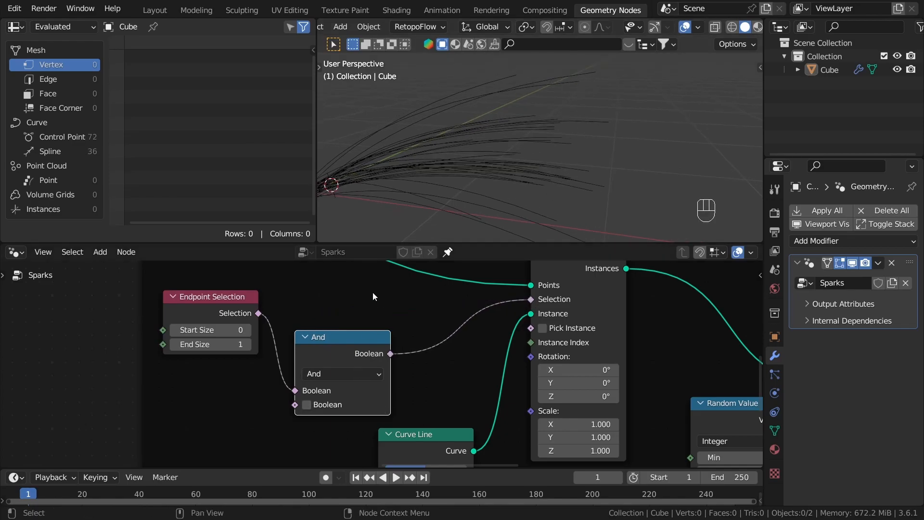
pyautogui.scroll(1, 337, 366)
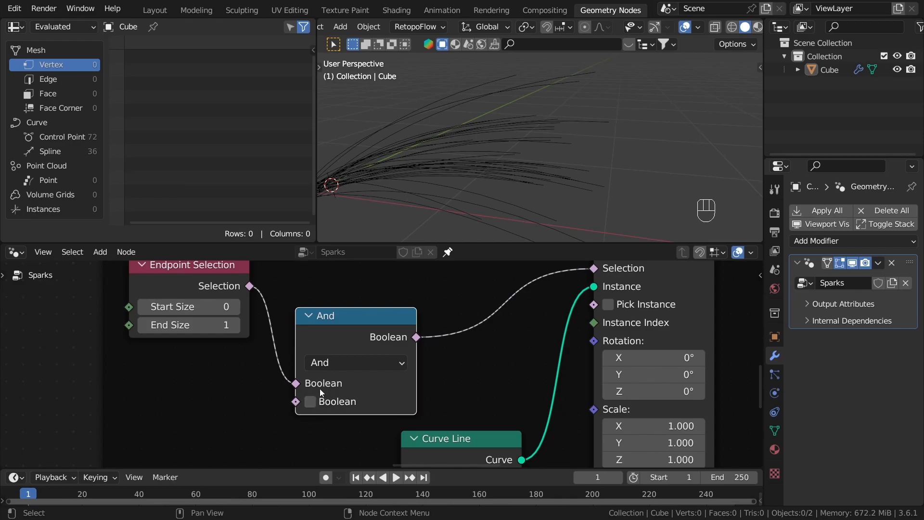
pyautogui.click(310, 402)
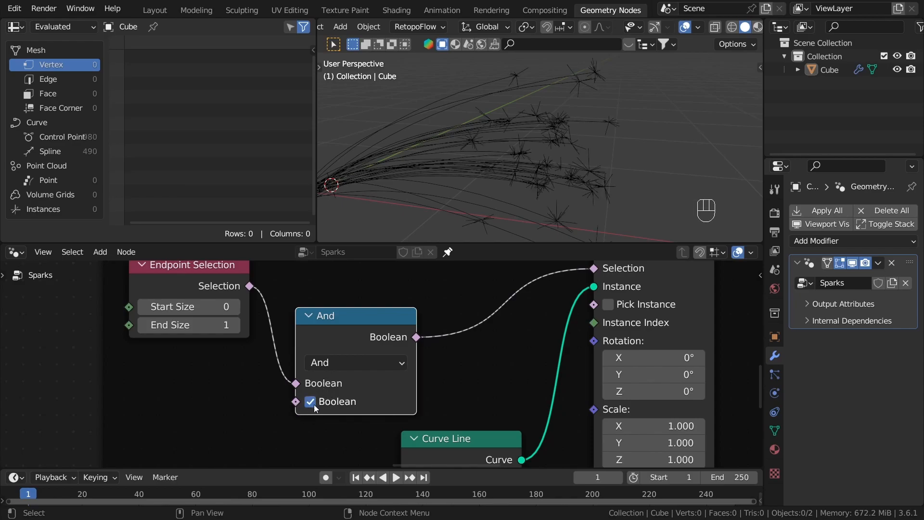
pyautogui.moveTo(507, 176); pyautogui.dragTo(491, 193, button='middle')
pyautogui.click(318, 404)
pyautogui.moveTo(623, 32); pyautogui.dragTo(541, 166, button='middle')
pyautogui.moveTo(551, 130); pyautogui.dragTo(545, 148, button='middle')
# Step: Add a Boolean Random Value node and feed it into the second Boolean input of the And node
pyautogui.moveTo(416, 380); pyautogui.dragTo(535, 349, button='middle')
pyautogui.scroll(-1, 535, 350)
pyautogui.moveTo(423, 370); pyautogui.dragTo(357, 395)
pyautogui.scroll(-3, 357, 395)
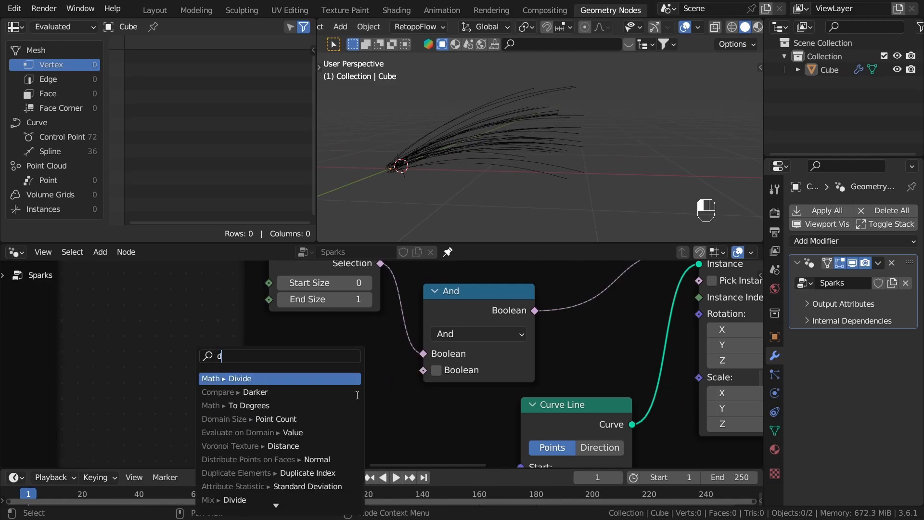
pyautogui.moveTo(424, 371); pyautogui.dragTo(364, 385)
pyautogui.write('rand')
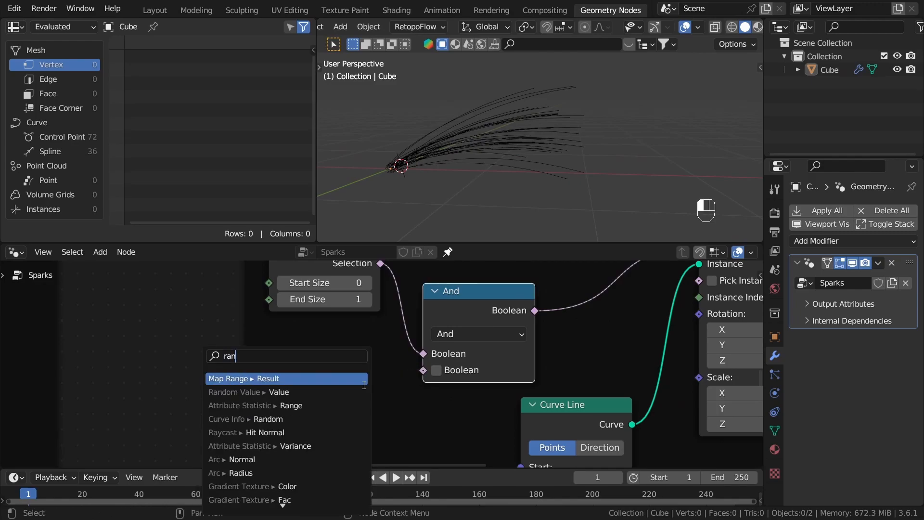
pyautogui.press('Return')
pyautogui.click(356, 342)
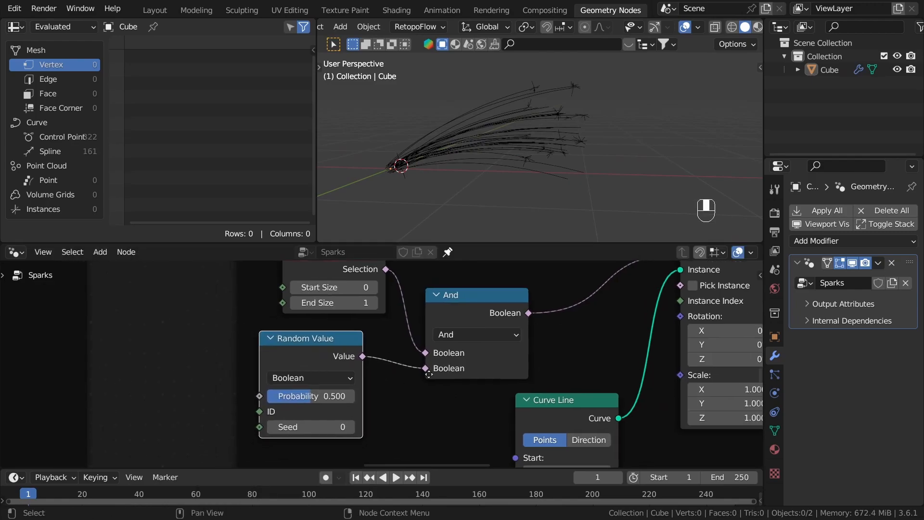
# Step: Adjust the Probability of the Boolean Random Value to about 0.65 while checking the spark bursts
pyautogui.scroll(1, 332, 366)
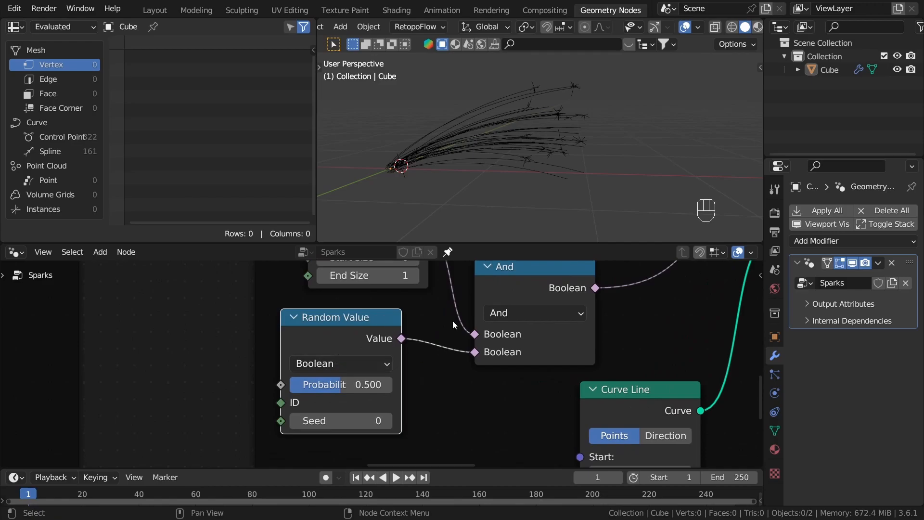
pyautogui.scroll(3, 532, 190)
pyautogui.moveTo(337, 384)
pyautogui.mouseDown()
pyautogui.moveTo(372, 384)
pyautogui.moveTo(339, 385)
pyautogui.mouseUp()
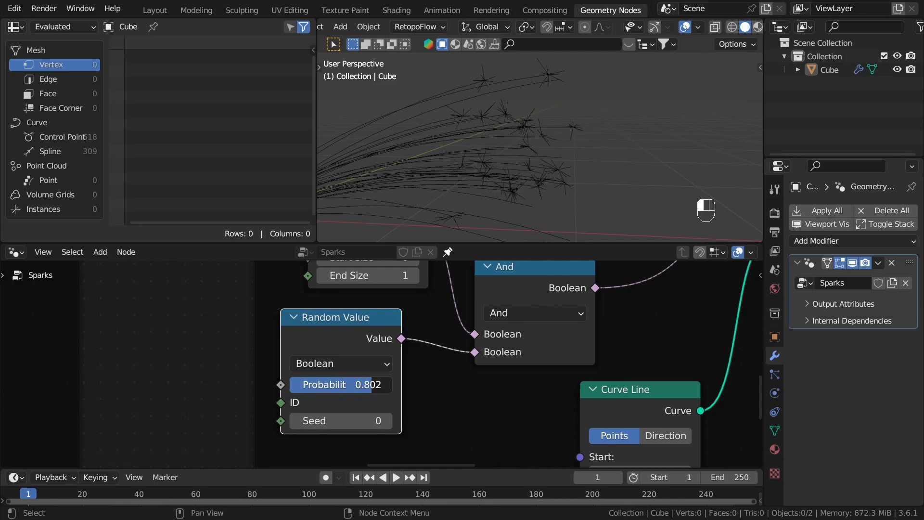
pyautogui.moveTo(511, 145); pyautogui.dragTo(554, 128, button='middle')
pyautogui.scroll(-6, 493, 401)
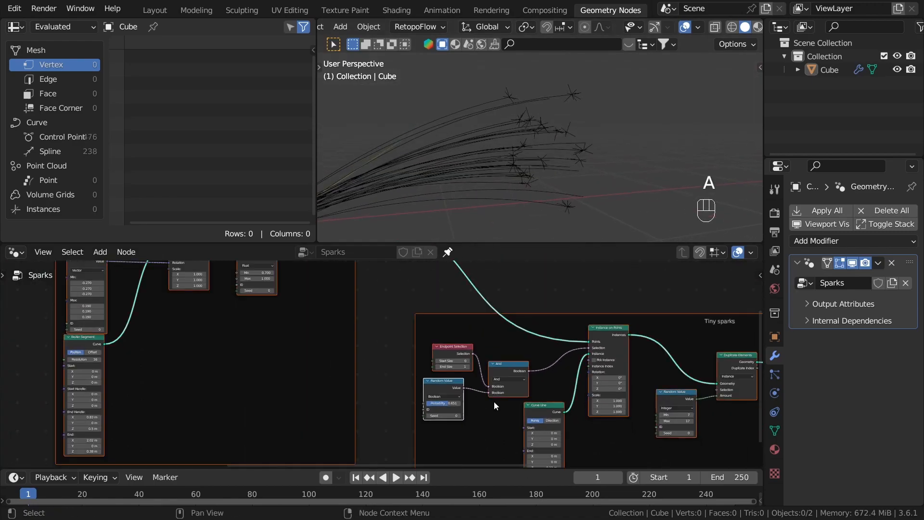
# Step: Clear the node selection and save the file
pyautogui.press('a')
pyautogui.press('a')
pyautogui.hotkey('ctrl', 's')
pyautogui.scroll(-5, 476, 374)
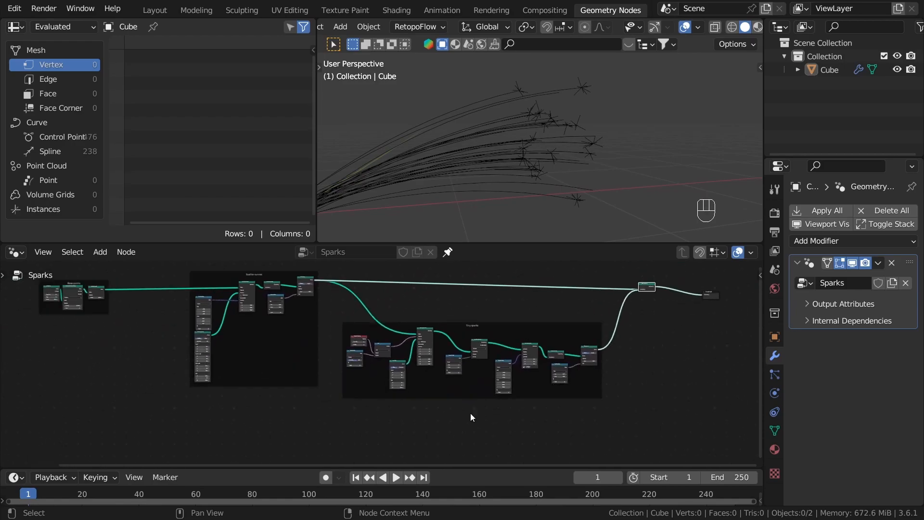
# Step: Play the animation to examine the sparks over time, stop it, and return to frame 1
pyautogui.click(398, 478)
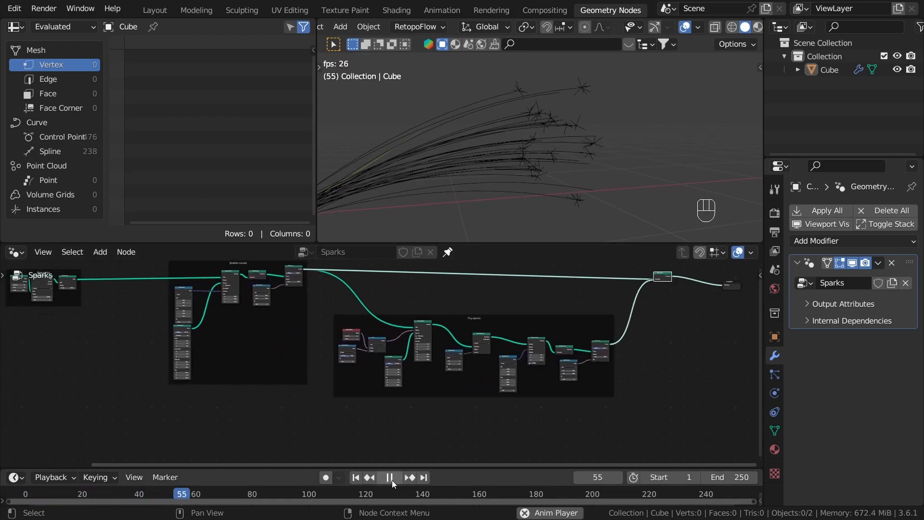
pyautogui.press('space')
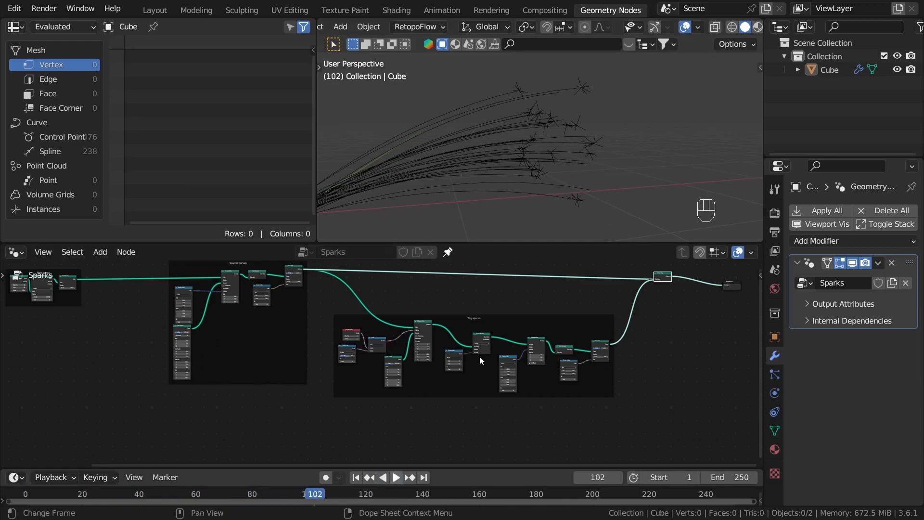
pyautogui.moveTo(532, 108); pyautogui.dragTo(502, 131, button='middle')
pyautogui.click(356, 478)
# Step: Step the Seed of Distribute Points on Faces in the Base points frame up to 15 to preview other distributions
pyautogui.scroll(3, 366, 348)
pyautogui.moveTo(366, 347); pyautogui.dragTo(509, 383, button='middle')
pyautogui.scroll(-1, 568, 380)
pyautogui.moveTo(568, 379); pyautogui.dragTo(465, 375, button='middle')
pyautogui.scroll(-1, 507, 382)
pyautogui.moveTo(281, 327); pyautogui.dragTo(436, 416, button='middle')
pyautogui.scroll(5, 434, 359)
pyautogui.scroll(1, 436, 416)
pyautogui.click(452, 398)
pyautogui.click(451, 398)
pyautogui.click(452, 398)
pyautogui.click(451, 398)
pyautogui.click(452, 397)
pyautogui.tripleClick(452, 398)
pyautogui.tripleClick(452, 398)
pyautogui.tripleClick(452, 398)
pyautogui.click(452, 398)
pyautogui.scroll(-2, 375, 317)
pyautogui.scroll(-3, 433, 375)
pyautogui.scroll(5, 443, 424)
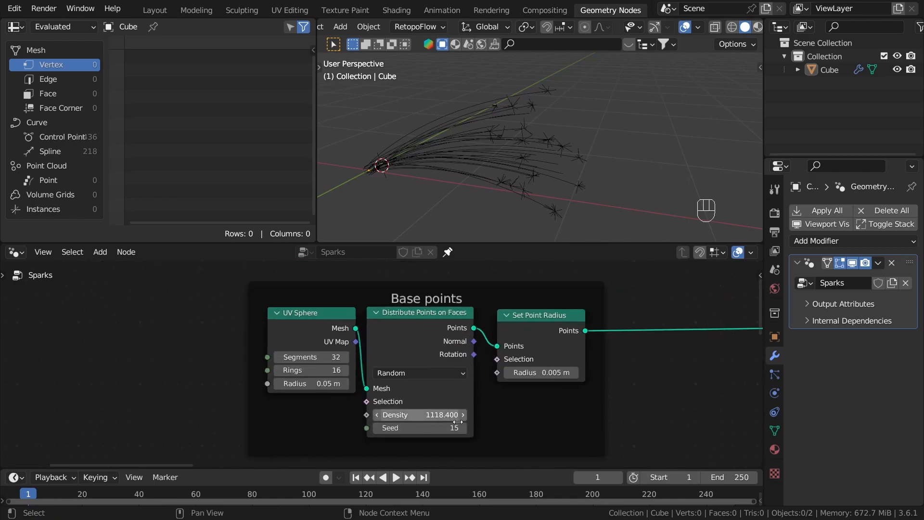
# Step: Step the Distribute Points on Faces Seed up to 22 and reset it to 0
pyautogui.click(458, 431)
pyautogui.tripleClick(468, 431)
pyautogui.tripleClick(468, 431)
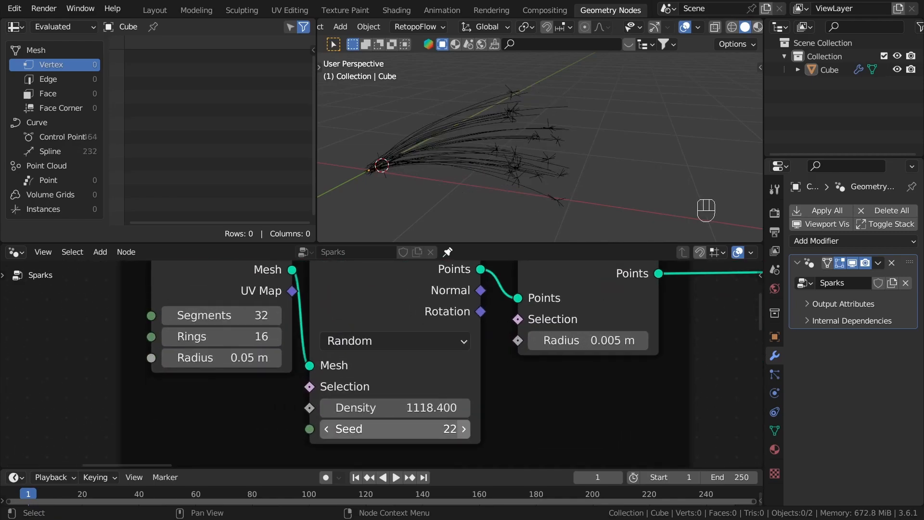
pyautogui.doubleClick(468, 431)
pyautogui.write('0')
pyautogui.press('Return')
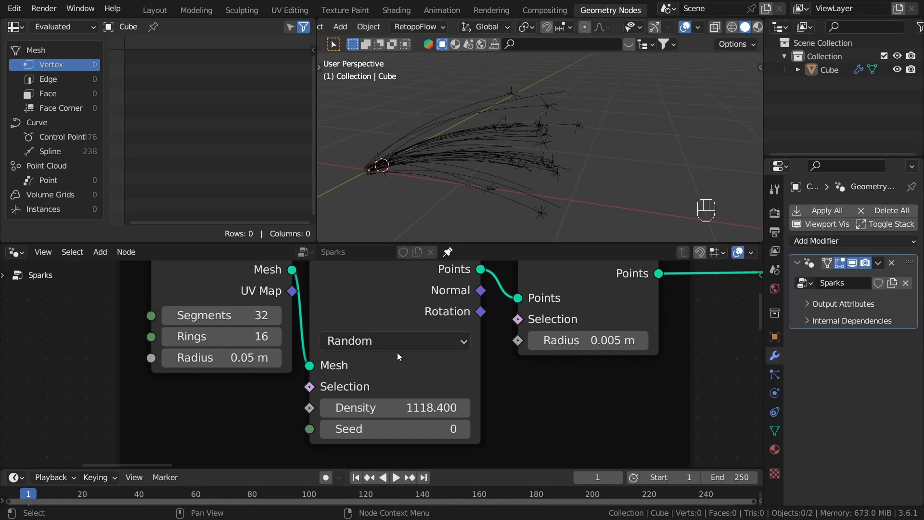
# Step: Add a Scene Time node outside the Base points frame and connect its Frame output to the Distribute Points on Faces Seed
pyautogui.scroll(-6, 404, 358)
pyautogui.moveTo(361, 388); pyautogui.dragTo(507, 325, button='middle')
pyautogui.scroll(2, 405, 329)
pyautogui.click(405, 328)
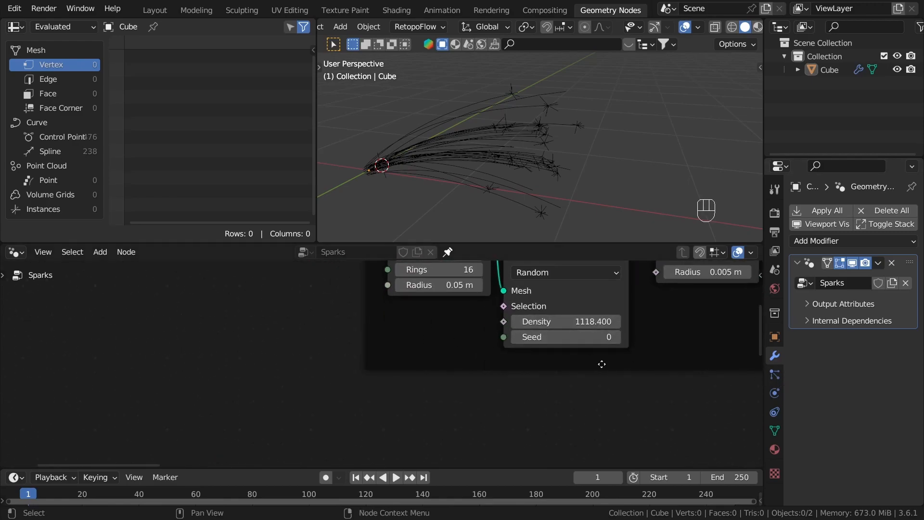
pyautogui.scroll(1, 410, 323)
pyautogui.hotkey('shift', 'a')
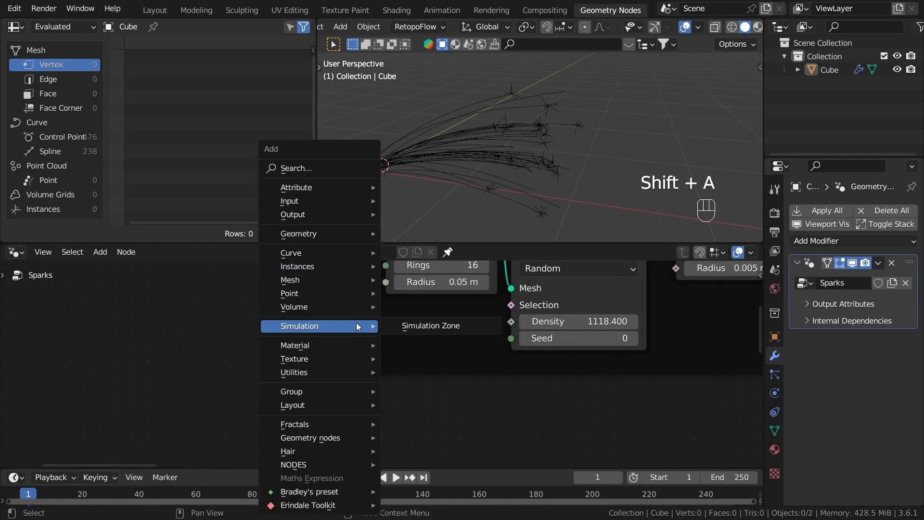
pyautogui.write('time')
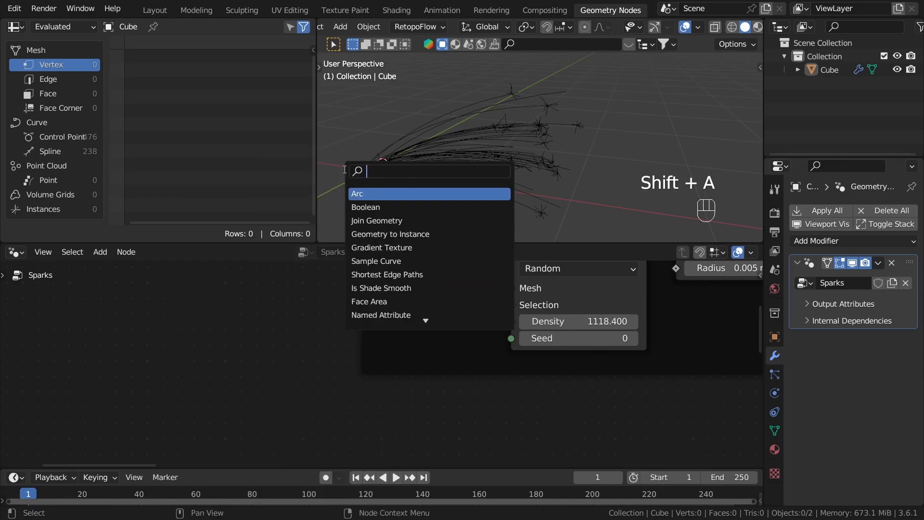
pyautogui.click(360, 192)
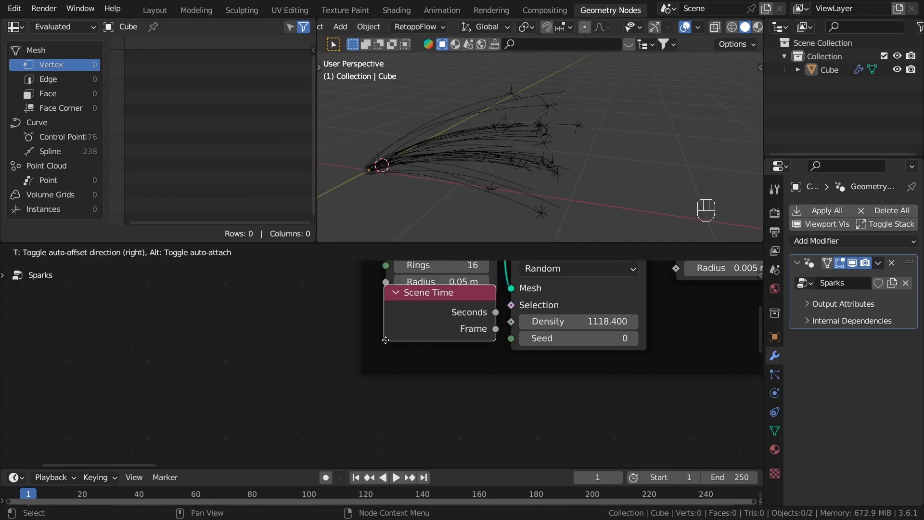
pyautogui.click(195, 351)
pyautogui.moveTo(276, 351); pyautogui.dragTo(514, 340)
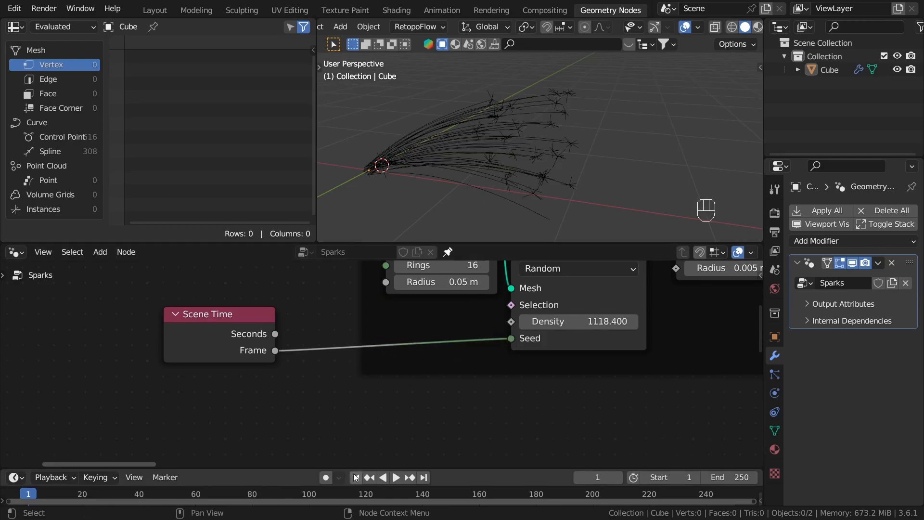
# Step: Play the animation to examine how the sparks change with the frame-driven Seed, stop it, and return to frame 1
pyautogui.click(397, 478)
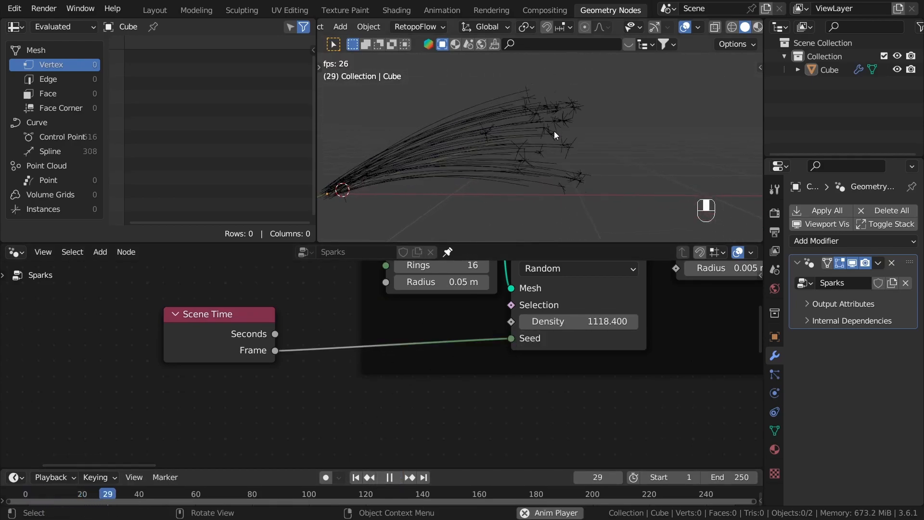
pyautogui.click(387, 477)
pyautogui.click(363, 480)
# Step: Move Scene Time away from the Base points frame and feed its Frame output into a new Divide node set to 2
pyautogui.moveTo(246, 320); pyautogui.dragTo(162, 324)
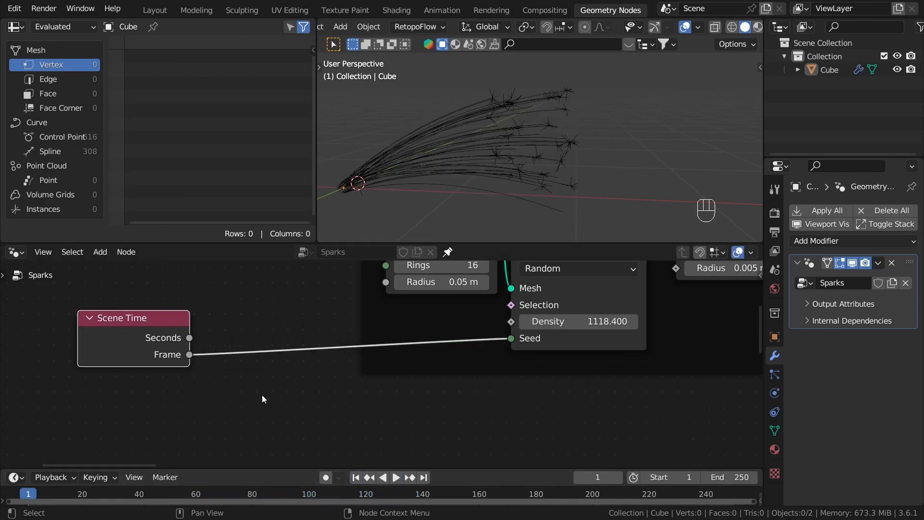
pyautogui.scroll(-2, 261, 395)
pyautogui.moveTo(262, 395); pyautogui.dragTo(258, 366, button='middle')
pyautogui.scroll(1, 201, 338)
pyautogui.moveTo(194, 330); pyautogui.dragTo(255, 374)
pyautogui.write('div')
pyautogui.press('Return')
pyautogui.click(335, 437)
pyautogui.click(336, 437)
pyautogui.write('2')
pyautogui.press('Return')
# Step: Add a Math Round node after Divide and connect its output to the Distribute Points on Faces Seed
pyautogui.scroll(-1, 280, 355)
pyautogui.moveTo(354, 359); pyautogui.dragTo(386, 357)
pyautogui.write('rou')
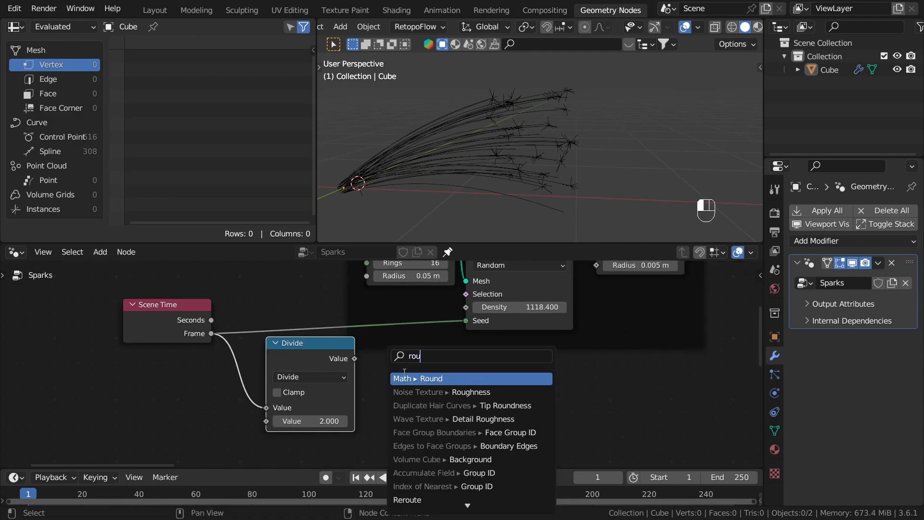
pyautogui.press('Return')
pyautogui.click(426, 376)
pyautogui.moveTo(465, 363); pyautogui.dragTo(464, 320)
# Step: Shift Scene Time aside, enlarge the timeline, and scrub to frame 34 to preview the sparks
pyautogui.moveTo(161, 318); pyautogui.dragTo(108, 310)
pyautogui.moveTo(212, 469); pyautogui.dragTo(159, 441)
pyautogui.click(115, 479)
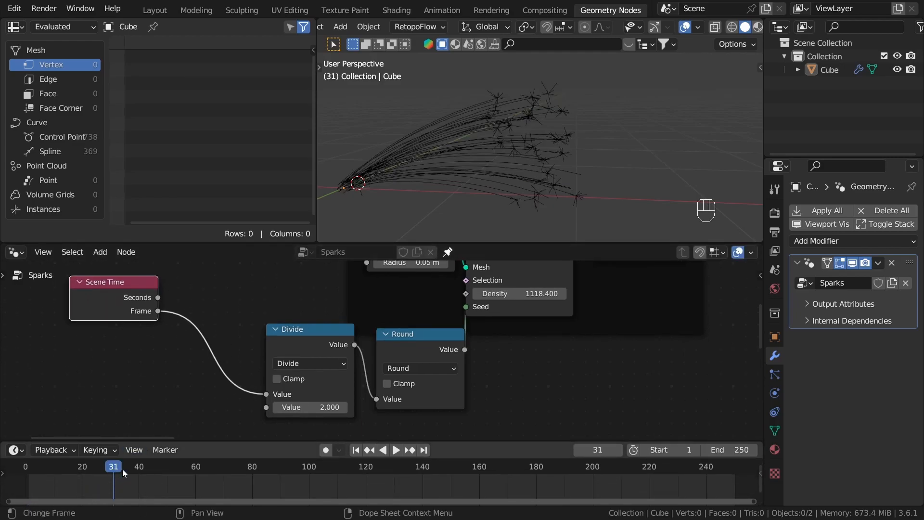
pyautogui.click(121, 470)
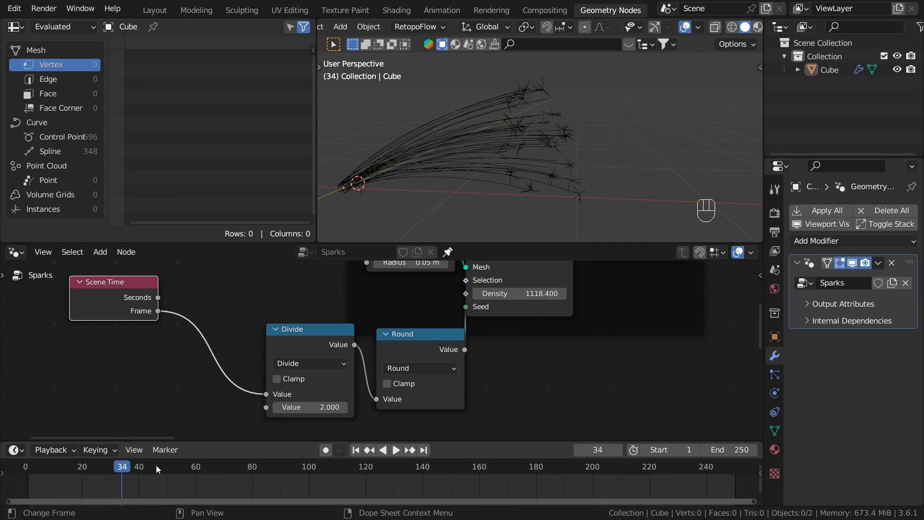
# Step: Reposition the Divide and Round nodes, placing Round inside the Base points frame just before the Seed input
pyautogui.moveTo(190, 361); pyautogui.dragTo(187, 334, button='middle')
pyautogui.scroll(-2, 186, 332)
pyautogui.moveTo(265, 301); pyautogui.dragTo(239, 280)
pyautogui.scroll(2, 254, 295)
pyautogui.moveTo(311, 297)
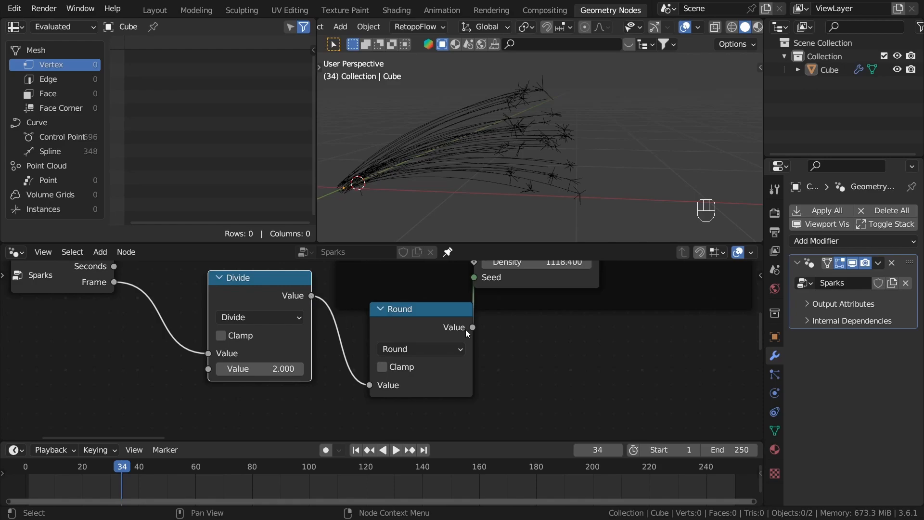
pyautogui.moveTo(445, 311); pyautogui.dragTo(416, 306)
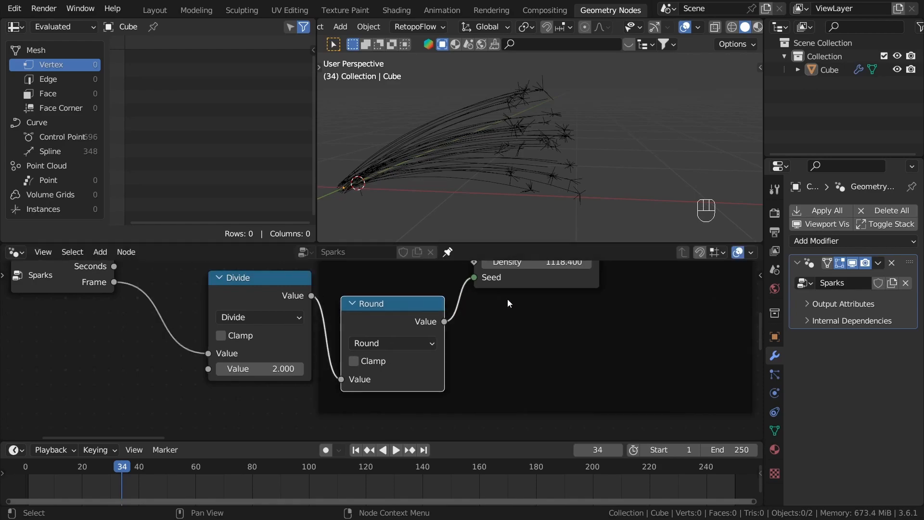
pyautogui.moveTo(464, 272); pyautogui.dragTo(428, 318, button='middle')
pyautogui.moveTo(333, 377); pyautogui.dragTo(396, 329, button='middle')
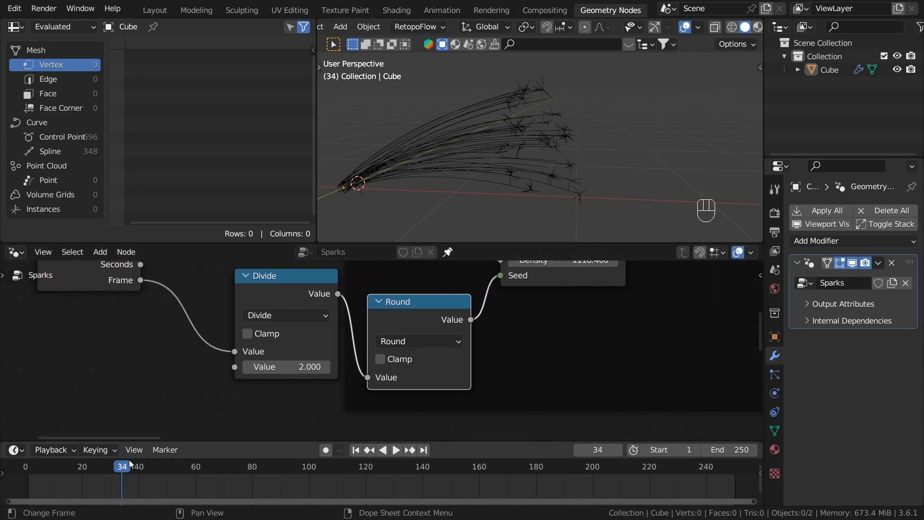
# Step: Step between frames 33 and 34 and inspect the Round output value on each frame
pyautogui.press('Left')
pyautogui.press('Right')
pyautogui.press('Left')
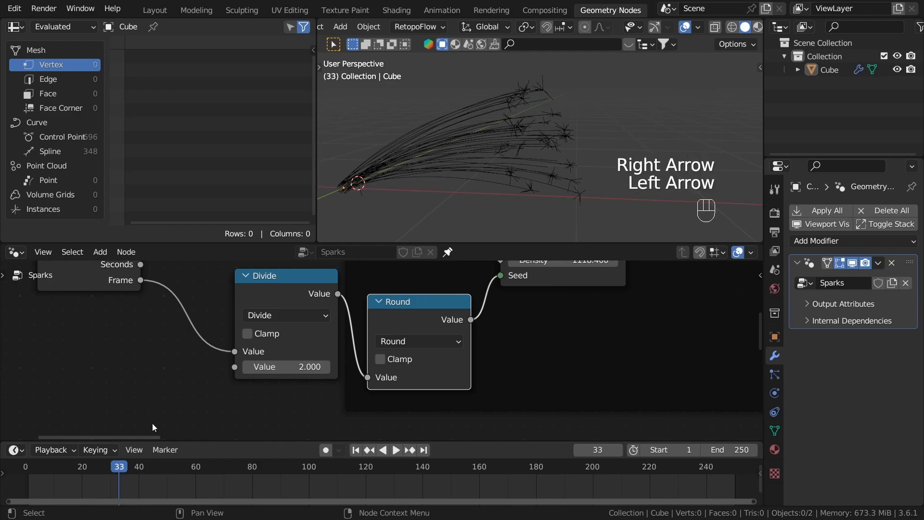
pyautogui.scroll(-1, 231, 361)
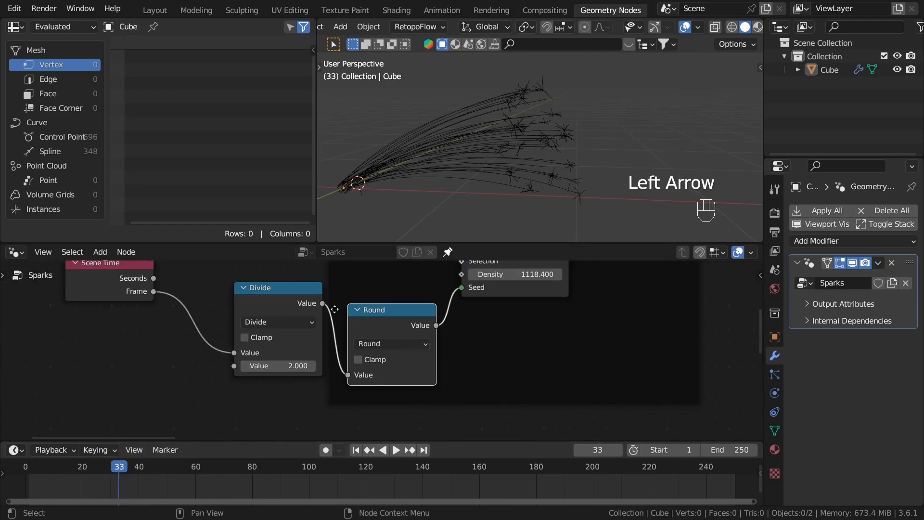
pyautogui.moveTo(324, 307)
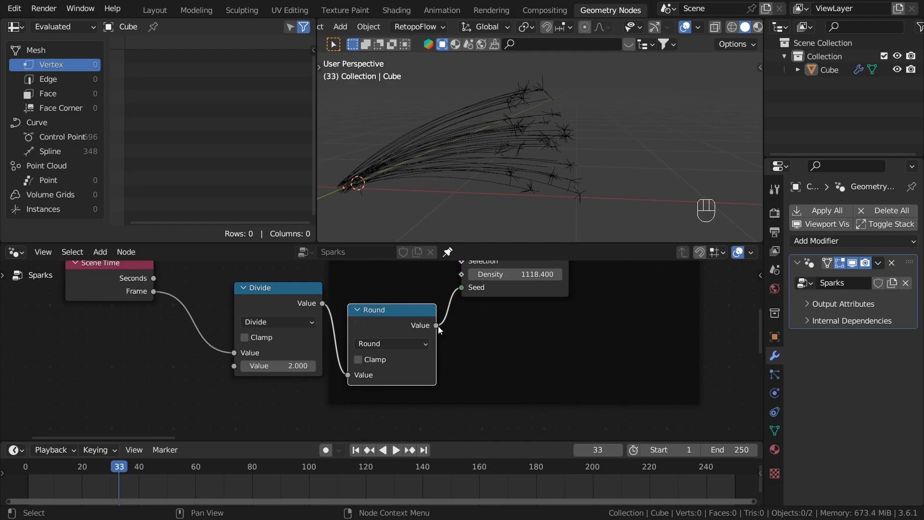
pyautogui.moveTo(438, 327)
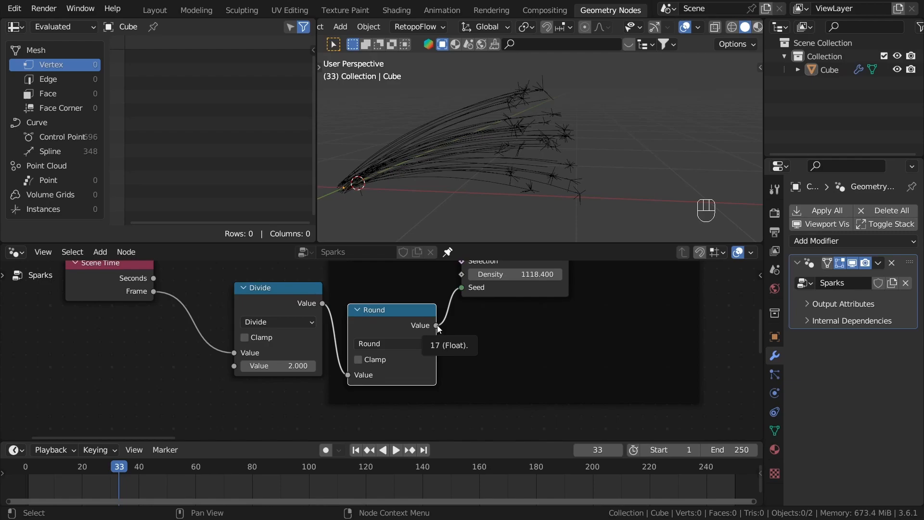
pyautogui.press('Right')
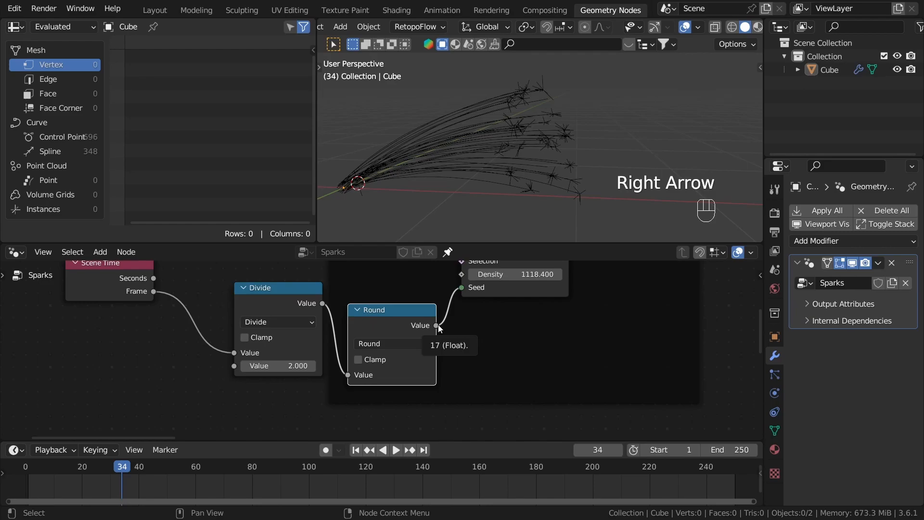
pyautogui.press('Left')
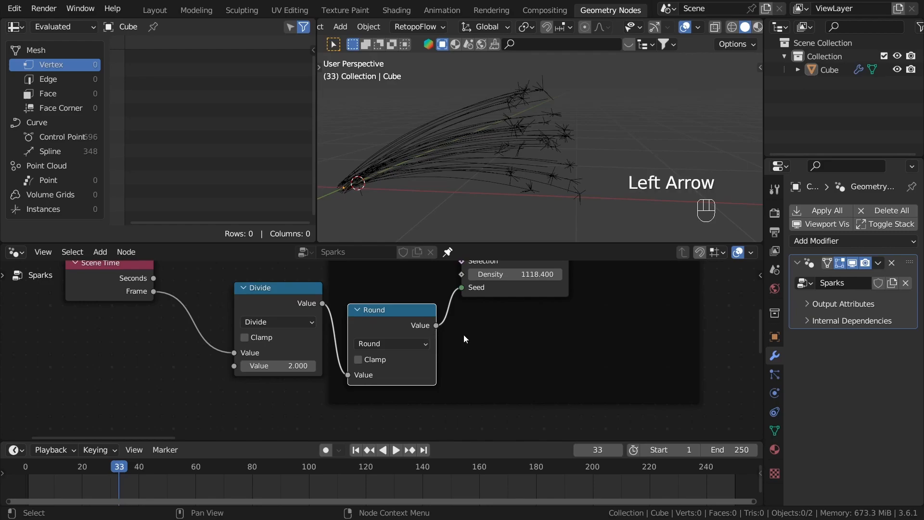
# Step: Select Distribute Points on Faces, return to the first frame, and play the animation to check the slower seed changes
pyautogui.scroll(-4, 475, 354)
pyautogui.moveTo(475, 354); pyautogui.dragTo(422, 432, button='middle')
pyautogui.scroll(2, 440, 337)
pyautogui.click(445, 314)
pyautogui.scroll(3, 448, 324)
pyautogui.scroll(-2, 471, 339)
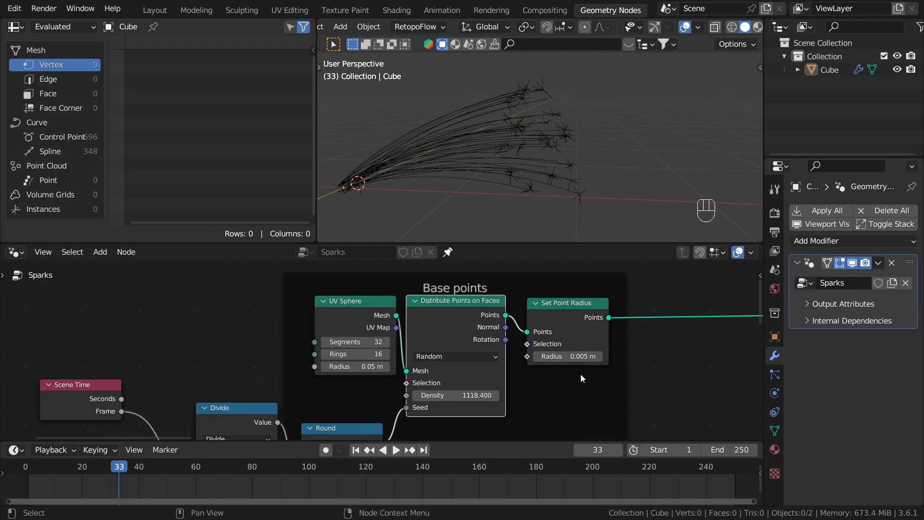
pyautogui.moveTo(583, 378); pyautogui.dragTo(572, 362, button='middle')
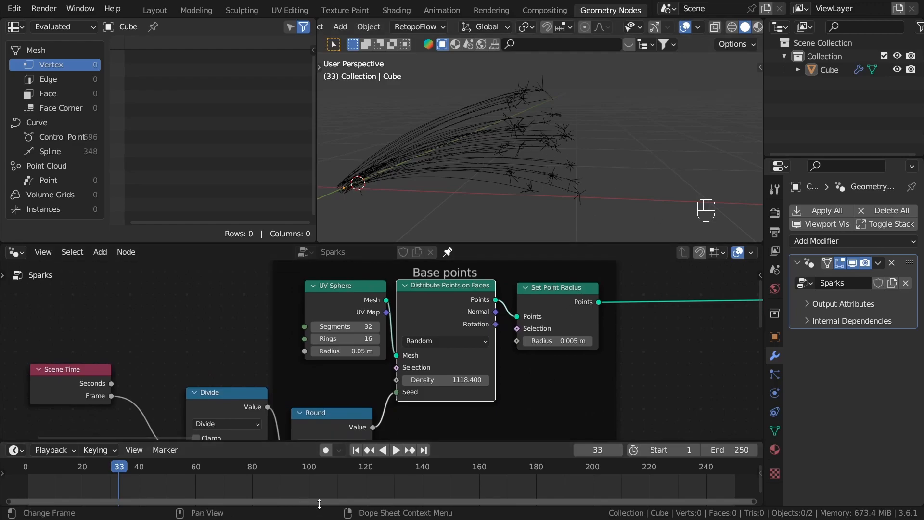
pyautogui.click(356, 450)
pyautogui.click(399, 449)
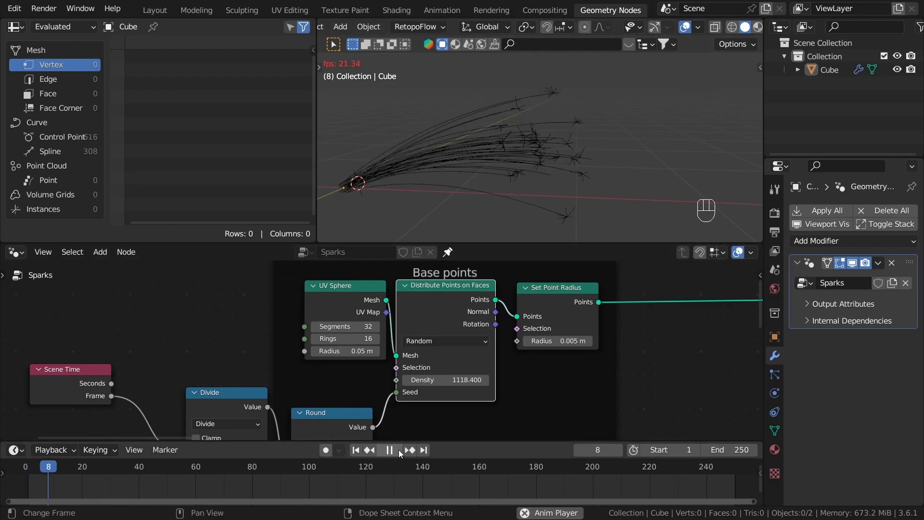
# Step: Try Divide values of 3 and 6.8 during playback, restore 2, then stop and return to frame 1
pyautogui.moveTo(423, 367); pyautogui.dragTo(573, 294, button='middle')
pyautogui.scroll(3, 378, 410)
pyautogui.click(395, 388)
pyautogui.write('3')
pyautogui.press('Return')
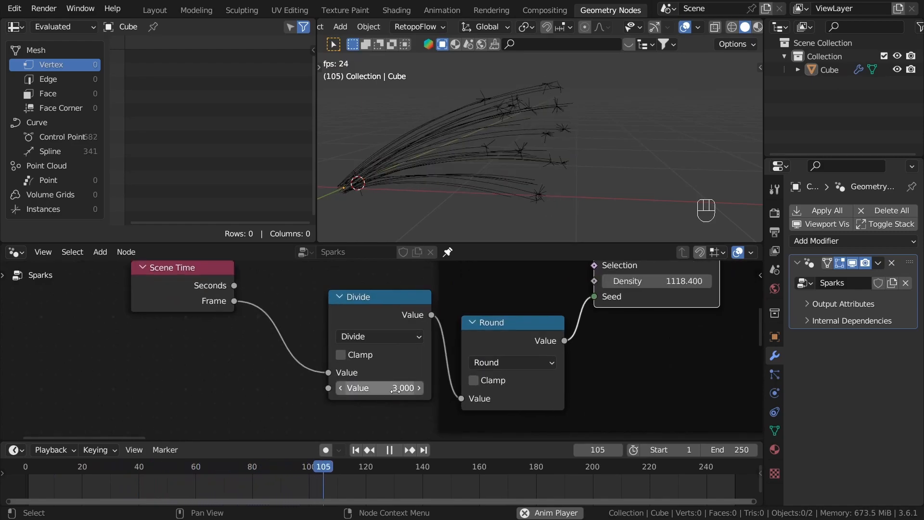
pyautogui.moveTo(393, 388); pyautogui.dragTo(409, 388)
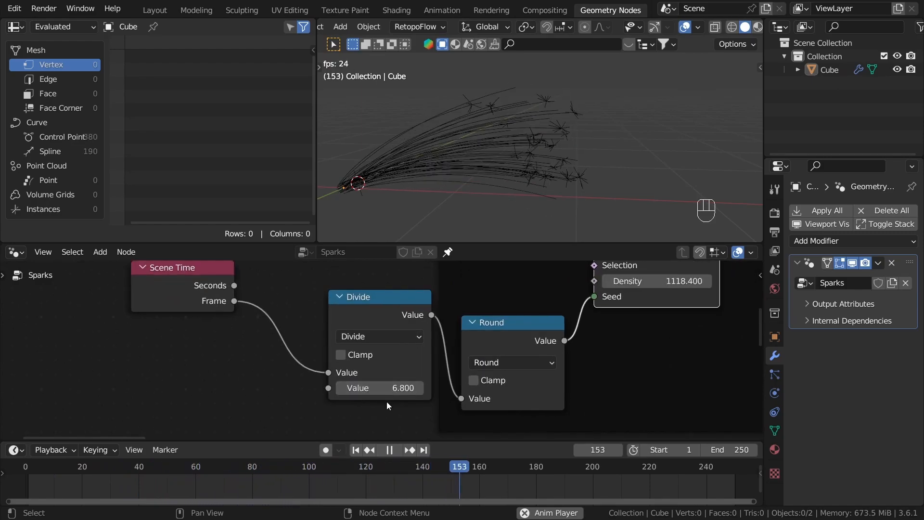
pyautogui.click(385, 388)
pyautogui.write('2')
pyautogui.press('Return')
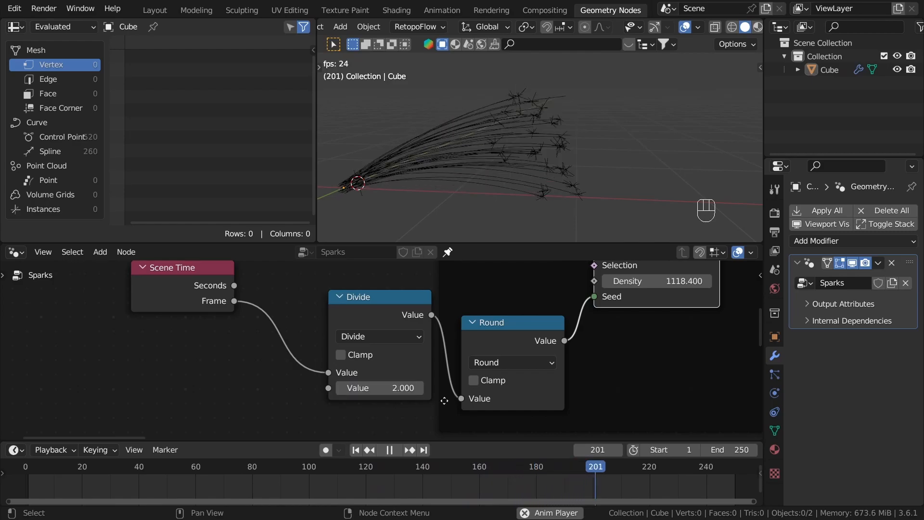
pyautogui.click(390, 451)
pyautogui.click(356, 450)
# Step: Select the Scene Time, Divide and Round nodes and move them together into the Base points frame below its other nodes
pyautogui.press('a')
pyautogui.press('a')
pyautogui.scroll(-6, 263, 354)
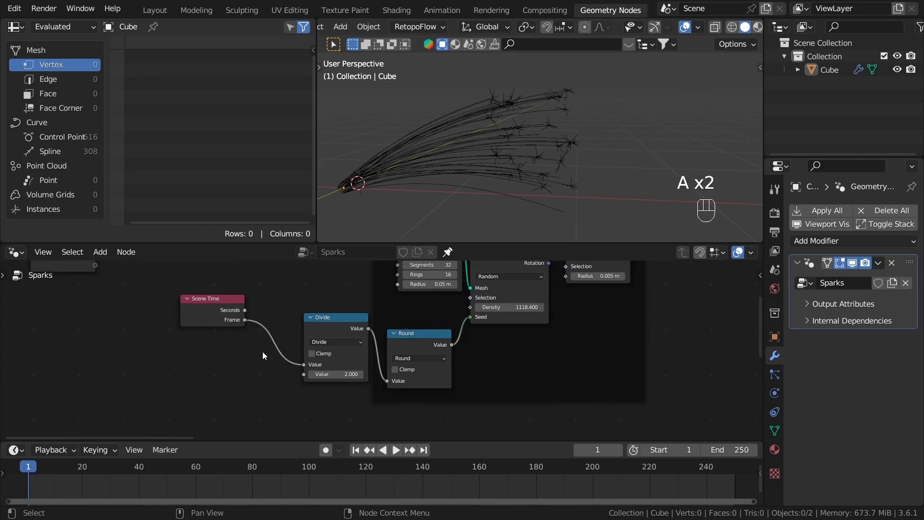
pyautogui.moveTo(194, 302); pyautogui.dragTo(228, 339)
pyautogui.moveTo(162, 286); pyautogui.dragTo(366, 385)
pyautogui.keyDown('shift'); pyautogui.click(398, 343); pyautogui.keyUp('shift')
pyautogui.press('g')
pyautogui.press('g')
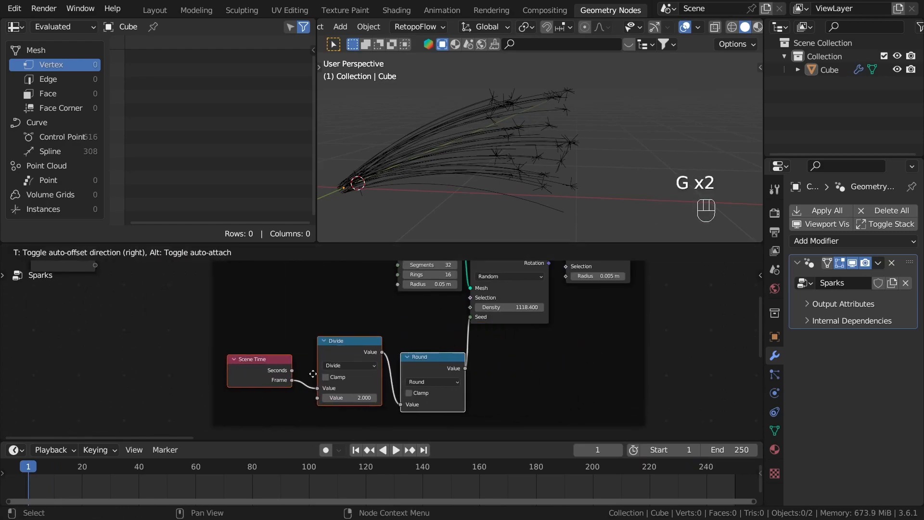
pyautogui.click(323, 378)
pyautogui.scroll(-6, 319, 348)
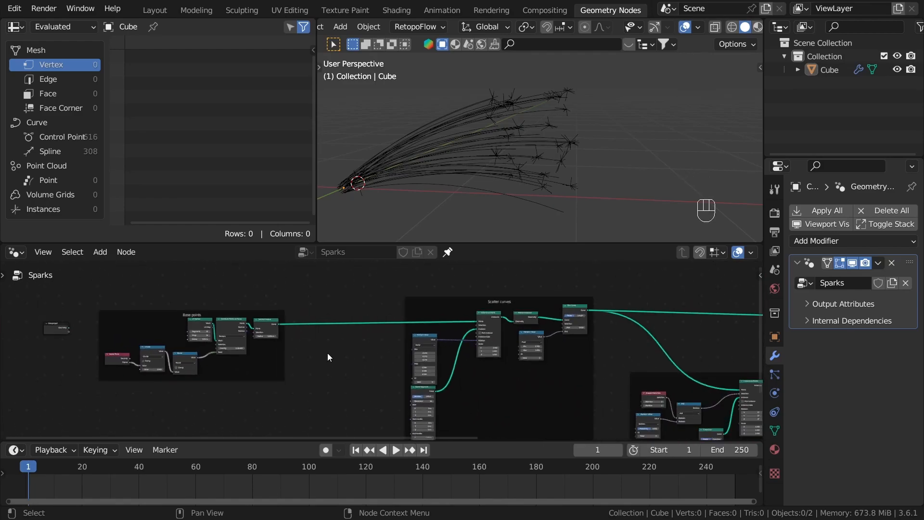
# Step: Examine the spark curves and their end bursts up close in the 3D viewport
pyautogui.scroll(-5, 337, 353)
pyautogui.moveTo(736, 373); pyautogui.dragTo(287, 361, button='middle')
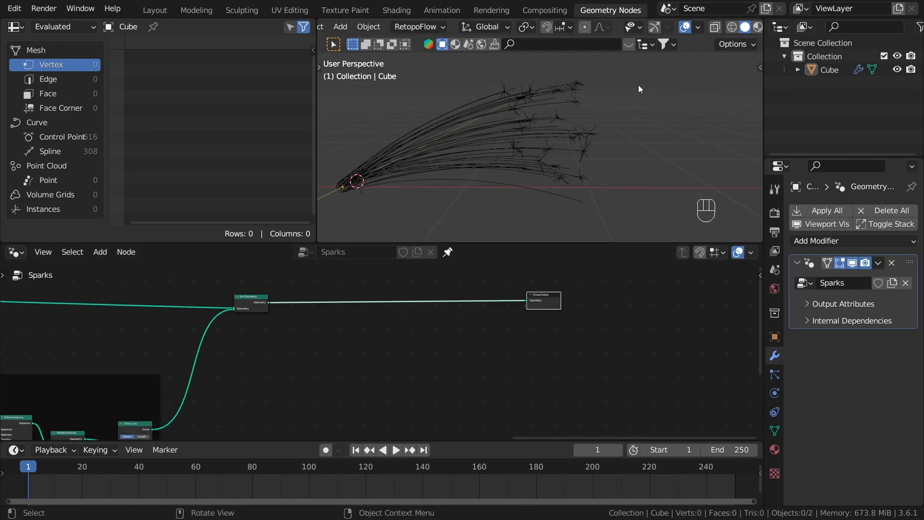
pyautogui.moveTo(465, 140)
pyautogui.mouseDown(button='middle')
pyautogui.moveTo(509, 159)
pyautogui.moveTo(448, 142)
pyautogui.mouseUp(button='middle')
pyautogui.moveTo(532, 86); pyautogui.dragTo(477, 158, button='middle')
pyautogui.scroll(1, 574, 299)
pyautogui.moveTo(568, 164); pyautogui.dragTo(581, 190, button='middle')
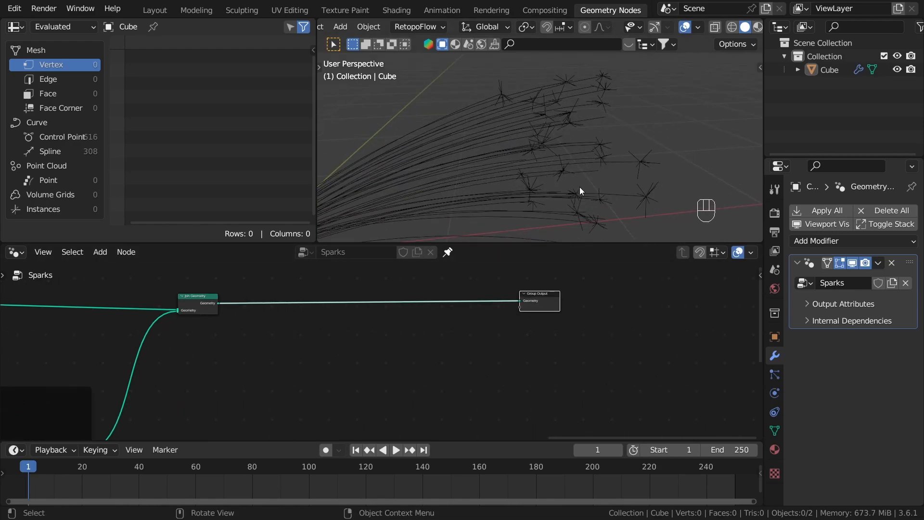
# Step: Move the Join Geometry and Group Output nodes farther along the tree to make room before and between them
pyautogui.scroll(1, 525, 339)
pyautogui.moveTo(556, 287); pyautogui.dragTo(600, 294)
pyautogui.moveTo(122, 310); pyautogui.dragTo(369, 316, button='middle')
pyautogui.moveTo(386, 303); pyautogui.dragTo(739, 291)
pyautogui.moveTo(739, 291); pyautogui.dragTo(342, 330, button='middle')
pyautogui.moveTo(332, 336); pyautogui.dragTo(369, 351)
pyautogui.moveTo(281, 353); pyautogui.dragTo(489, 341, button='middle')
pyautogui.scroll(-1, 475, 348)
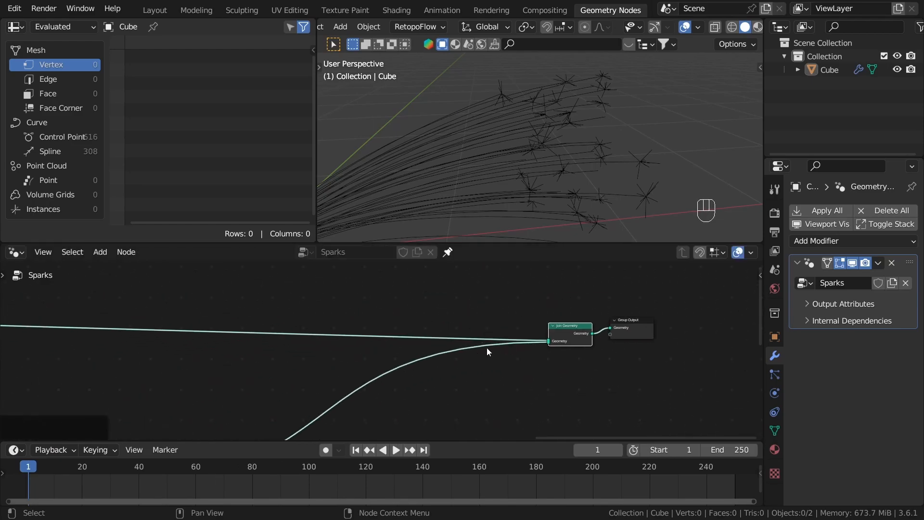
pyautogui.moveTo(557, 328); pyautogui.dragTo(519, 321)
pyautogui.moveTo(631, 335); pyautogui.dragTo(668, 333)
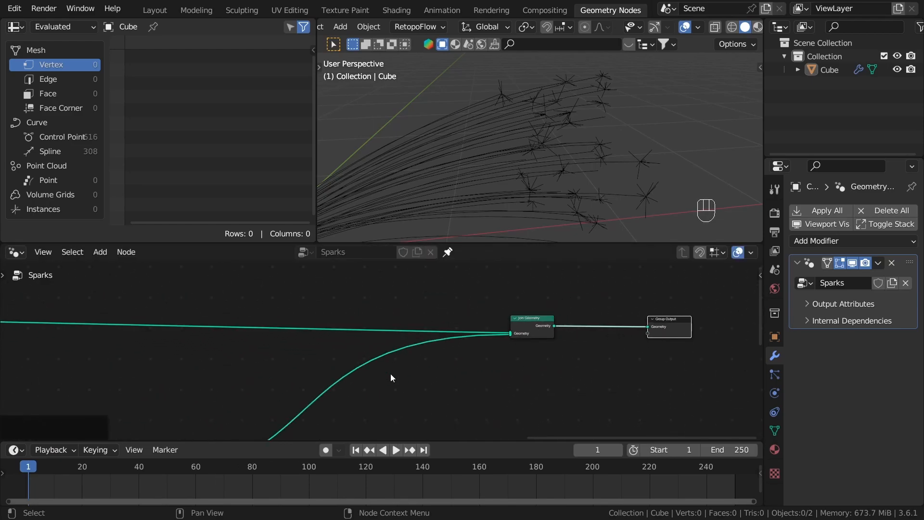
# Step: Insert a Curve to Mesh node on the main curves' link into Join Geometry
pyautogui.moveTo(381, 316); pyautogui.dragTo(527, 314, button='middle')
pyautogui.scroll(1, 474, 316)
pyautogui.click(443, 309)
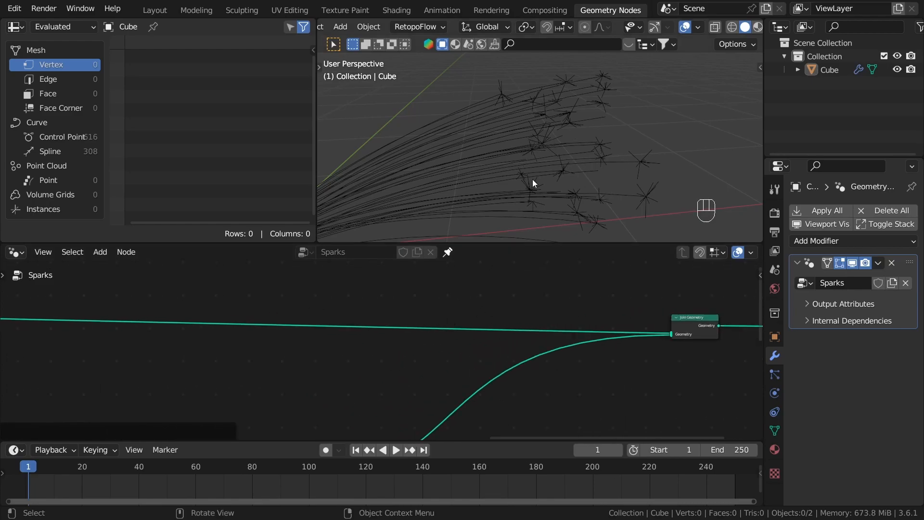
pyautogui.scroll(1, 464, 360)
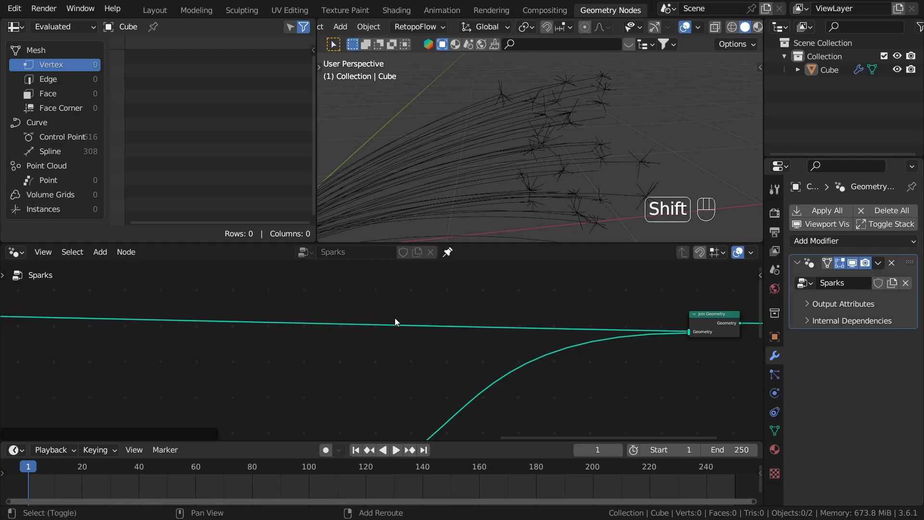
pyautogui.hotkey('shift', 'a')
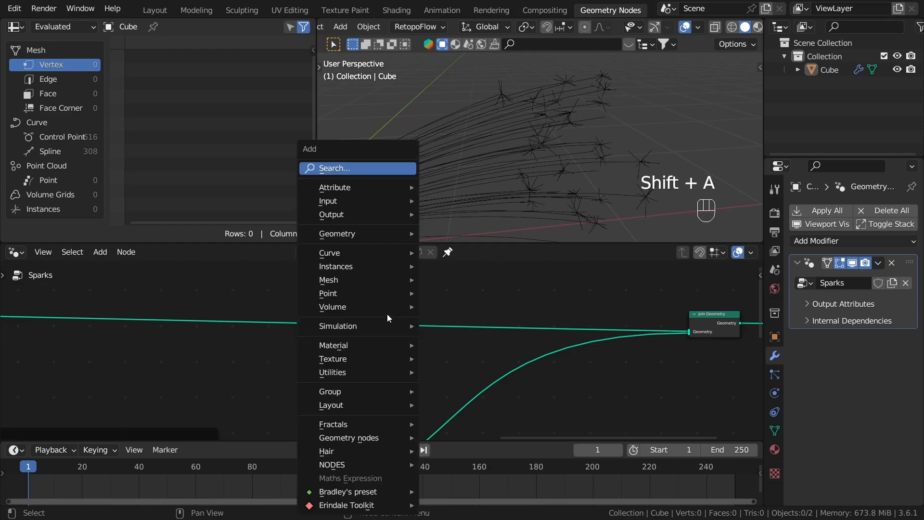
pyautogui.click(364, 166)
pyautogui.write('curve to m')
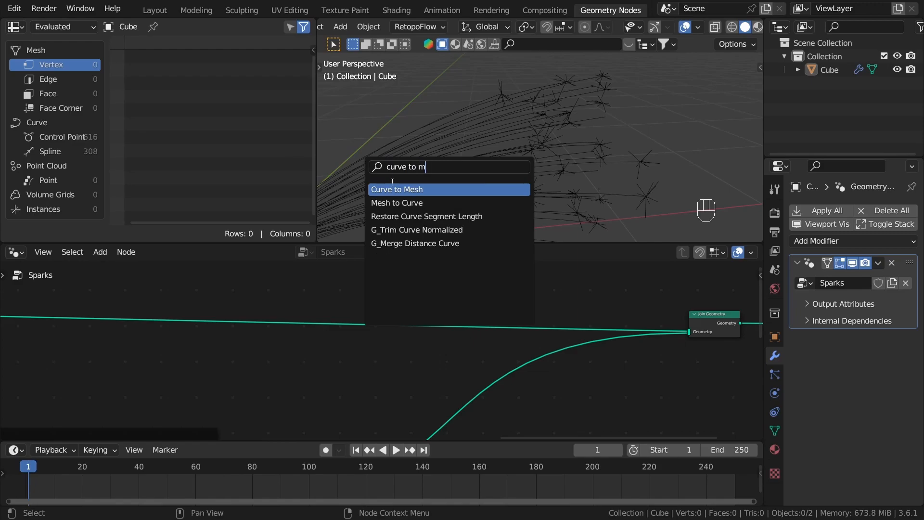
pyautogui.press('Return')
pyautogui.click(393, 319)
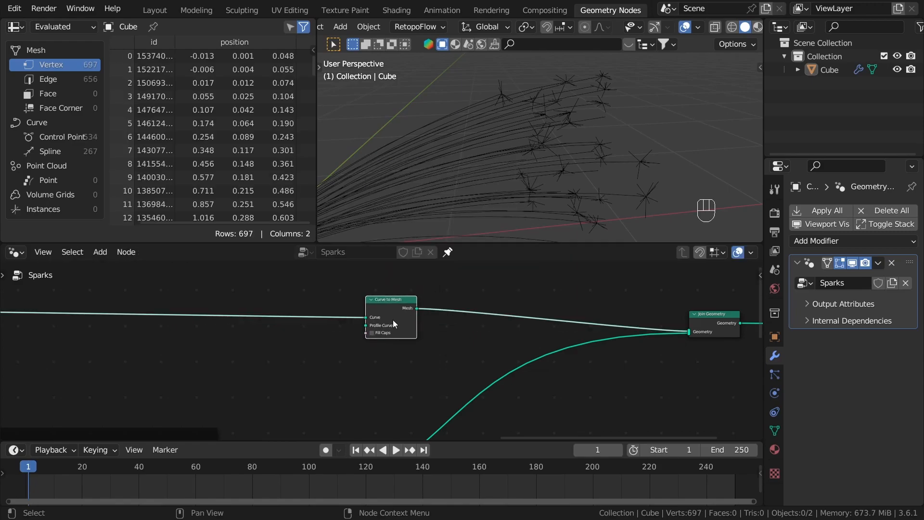
# Step: Duplicate the Curve to Mesh node and insert the copy on the bursts' link into Join Geometry
pyautogui.hotkey('shift', 'd')
pyautogui.click(464, 407)
pyautogui.moveTo(464, 407); pyautogui.dragTo(407, 400)
pyautogui.scroll(7, 327, 329)
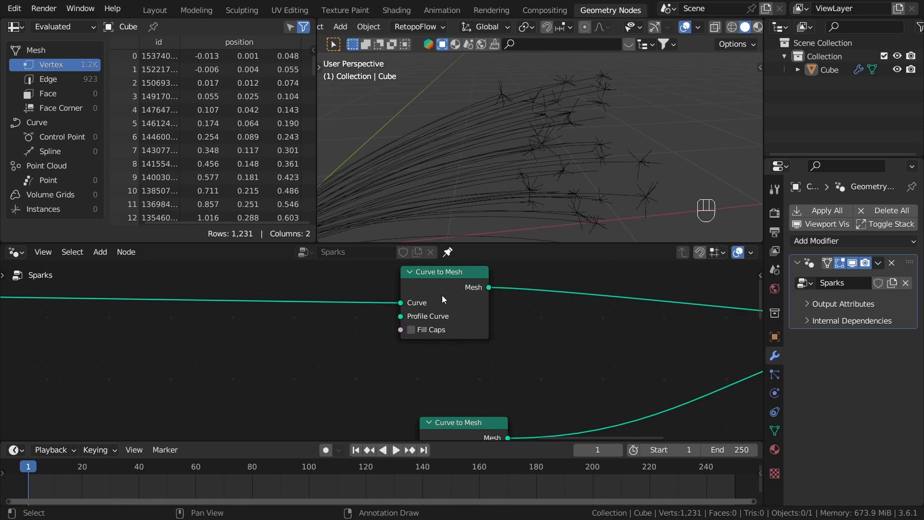
# Step: Add a Curve Circle node and connect its curve to the Profile Curve input of the main curves' Curve to Mesh node
pyautogui.moveTo(387, 357); pyautogui.dragTo(401, 340, button='middle')
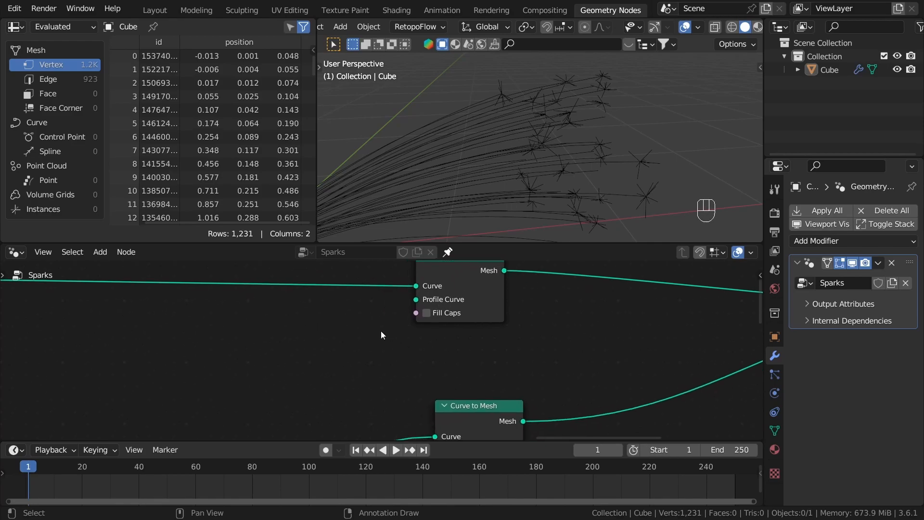
pyautogui.moveTo(330, 337); pyautogui.dragTo(331, 314, button='middle')
pyautogui.scroll(-1, 460, 302)
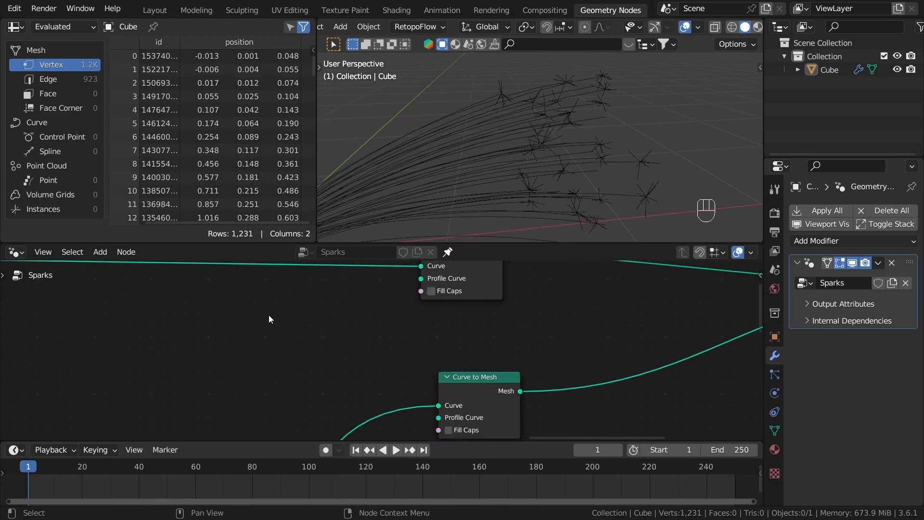
pyautogui.hotkey('shift', 'a')
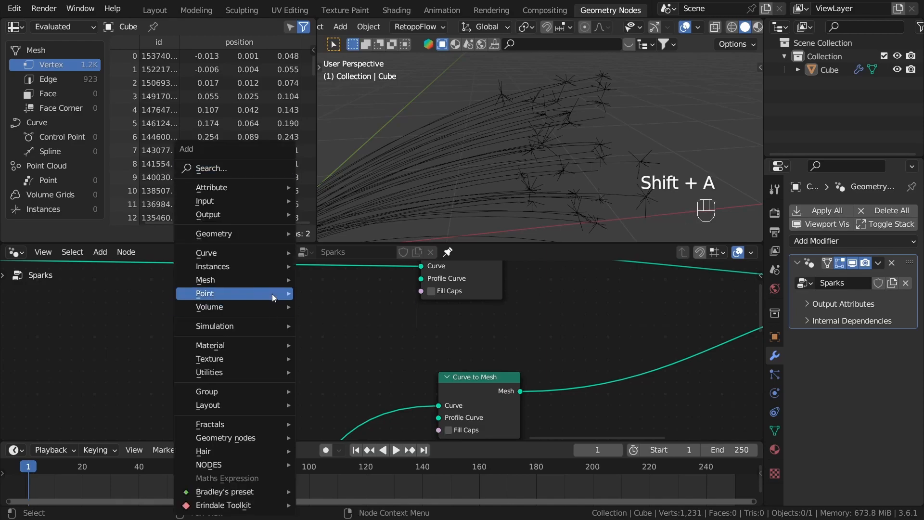
pyautogui.moveTo(269, 253)
pyautogui.moveTo(351, 314)
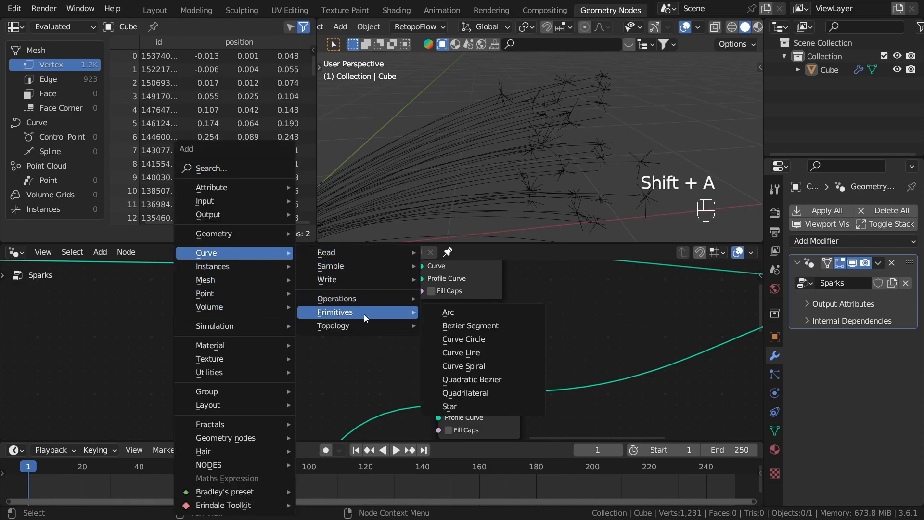
pyautogui.click(464, 339)
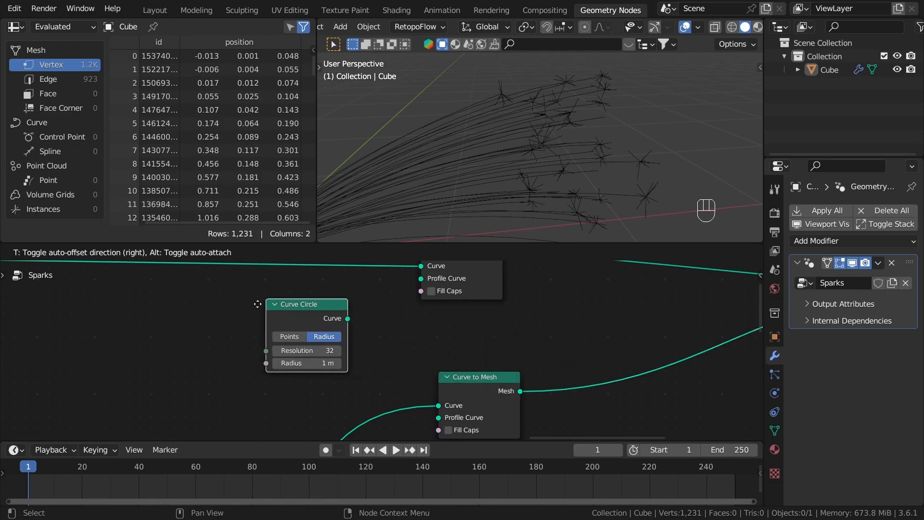
pyautogui.click(359, 321)
pyautogui.moveTo(337, 327); pyautogui.dragTo(421, 278)
pyautogui.moveTo(296, 331); pyautogui.dragTo(371, 320, button='middle')
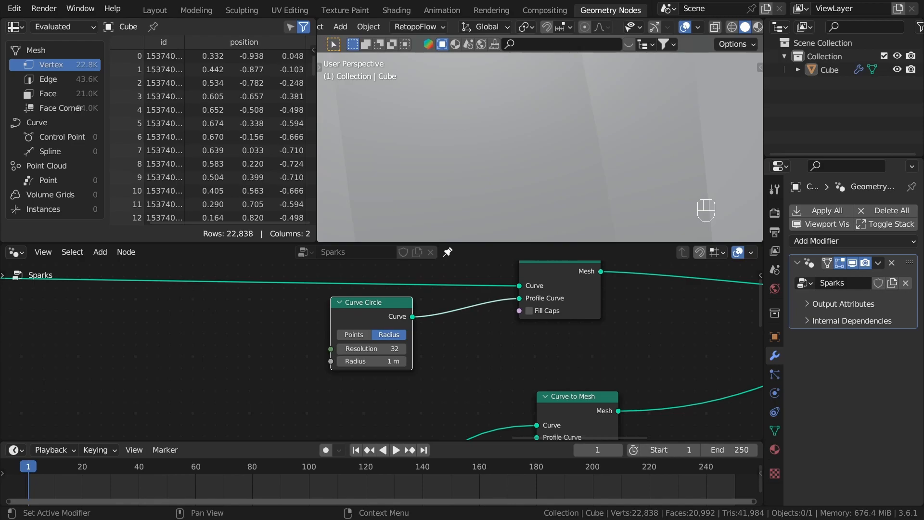
# Step: Set the Curve Circle's radius to 0.0006 m
pyautogui.click(381, 361)
pyautogui.write('0.0006 m')
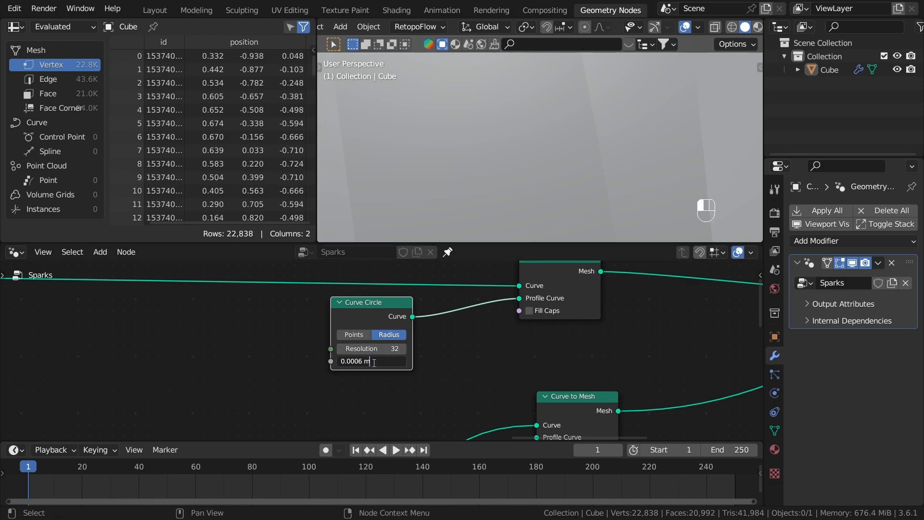
pyautogui.press('Return')
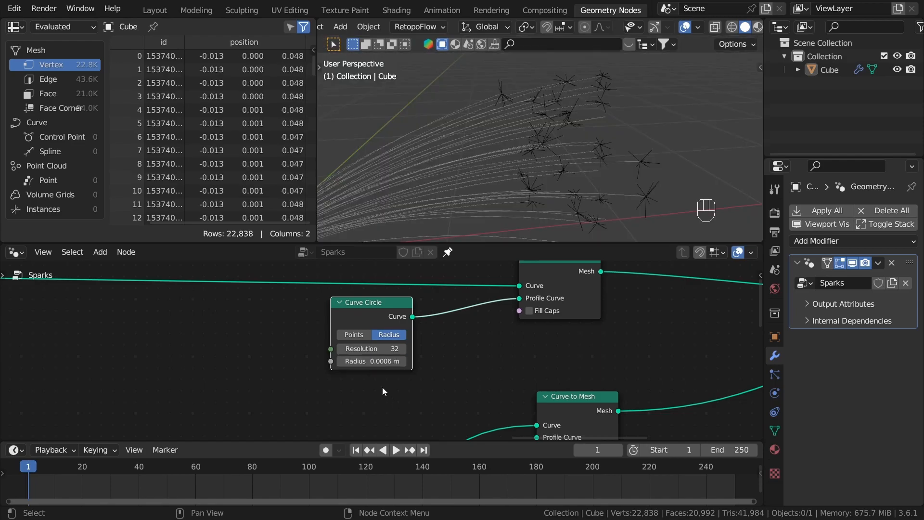
pyautogui.scroll(4, 376, 369)
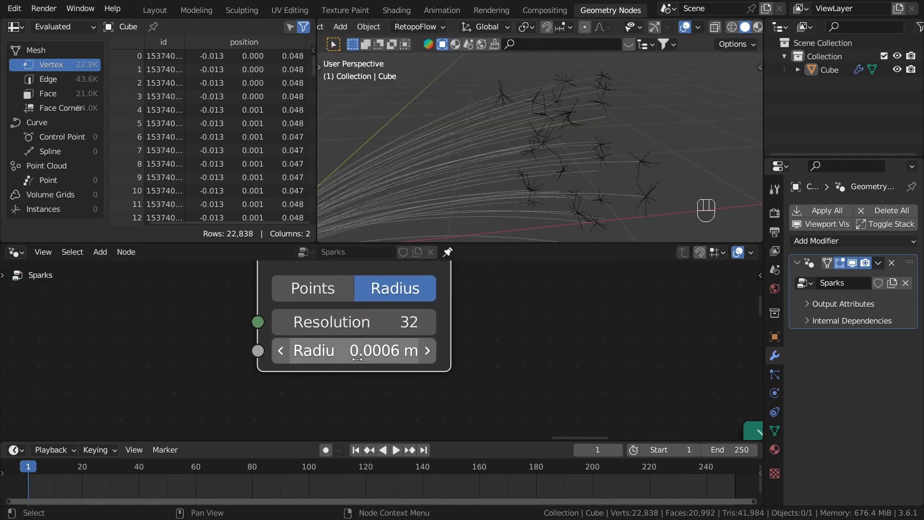
pyautogui.moveTo(522, 182); pyautogui.dragTo(527, 157, button='middle')
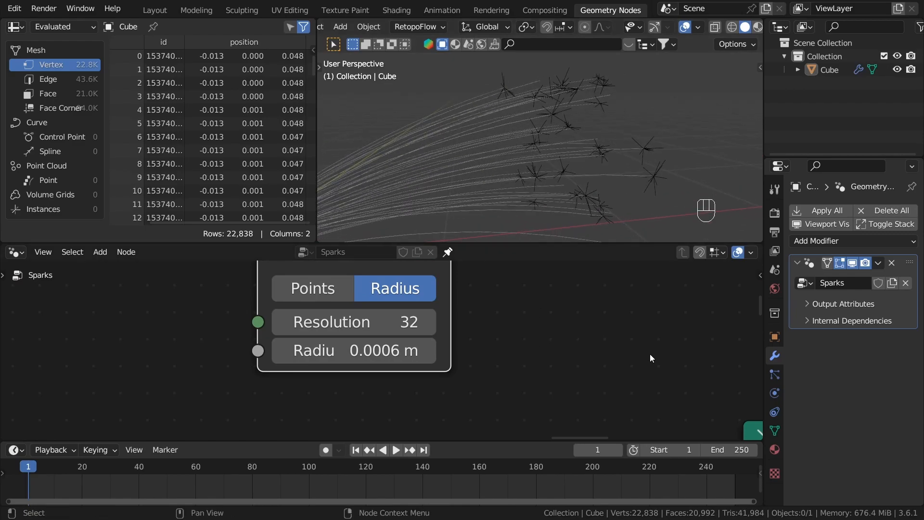
# Step: Examine a single spark tube up close in solid and wireframe shading to judge its profile resolution
pyautogui.scroll(-2, 552, 340)
pyautogui.scroll(-2, 529, 340)
pyautogui.scroll(3, 290, 335)
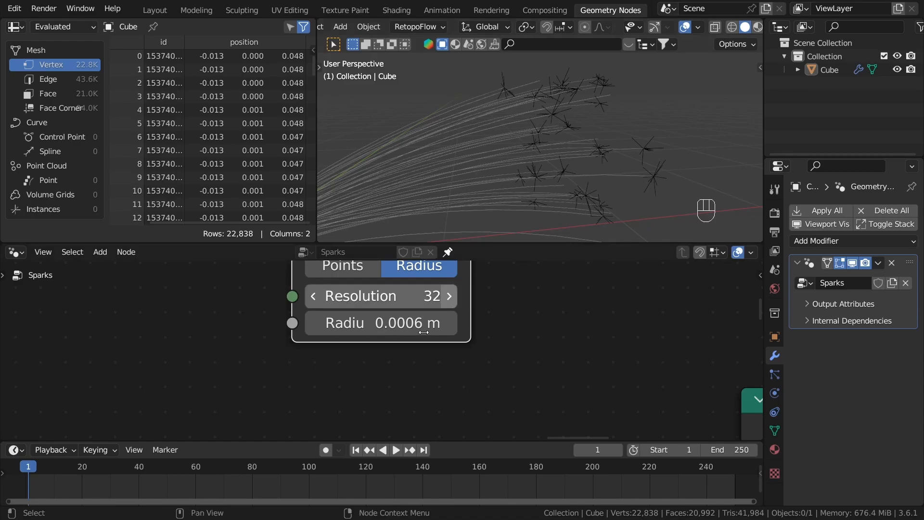
pyautogui.scroll(7, 566, 137)
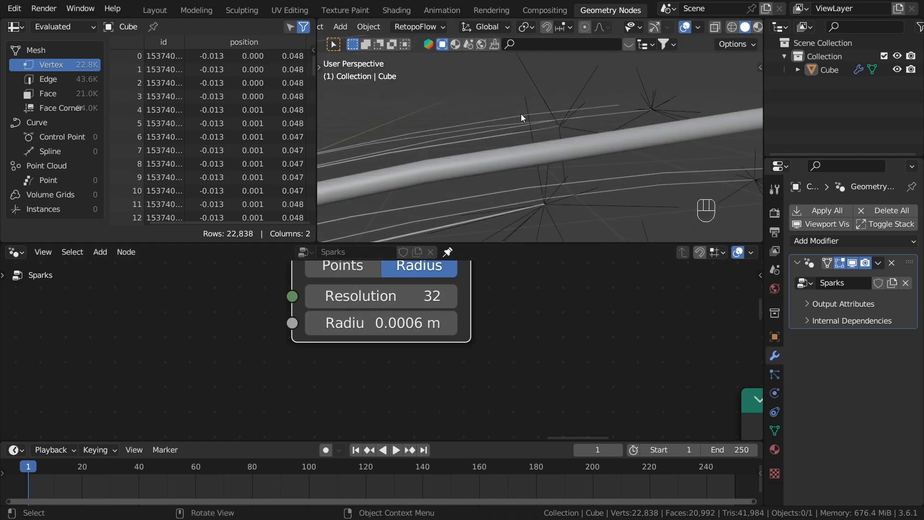
pyautogui.click(568, 149)
pyautogui.press('z')
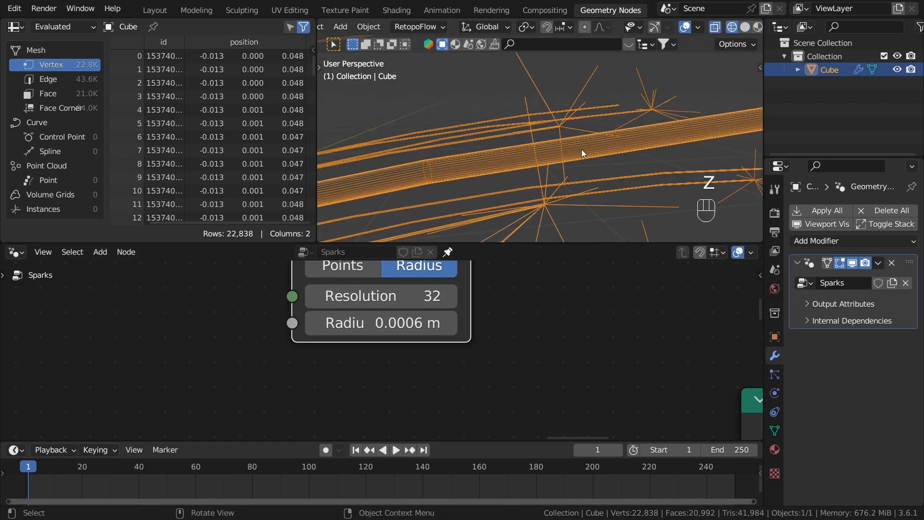
pyautogui.scroll(-8, 553, 159)
pyautogui.click(625, 188)
pyautogui.moveTo(625, 188); pyautogui.dragTo(516, 148, button='middle')
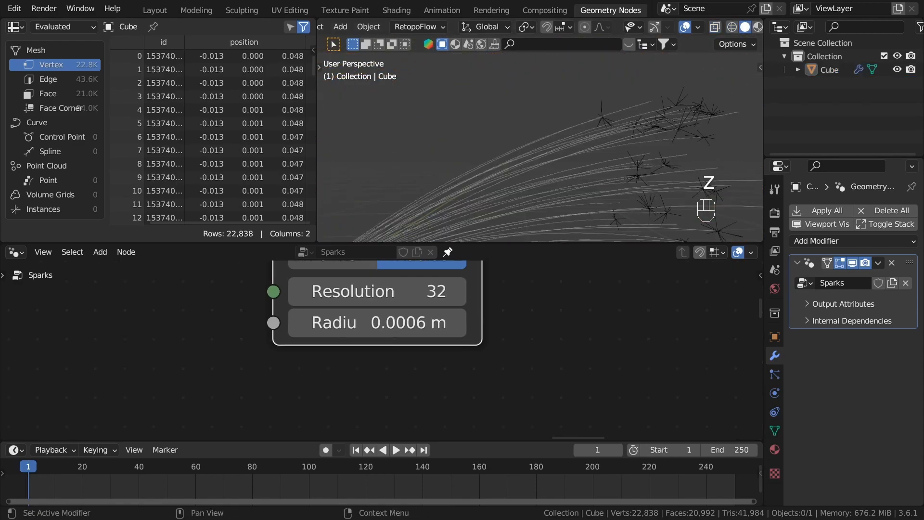
# Step: Reduce the Curve Circle's resolution to 8
pyautogui.click(385, 291)
pyautogui.write('8')
pyautogui.press('Return')
# Step: Duplicate the Curve Circle node and connect the copy to the Profile Curve input of the bursts' Curve to Mesh node
pyautogui.scroll(-5, 590, 340)
pyautogui.hotkey('shift', 'd')
pyautogui.click(503, 373)
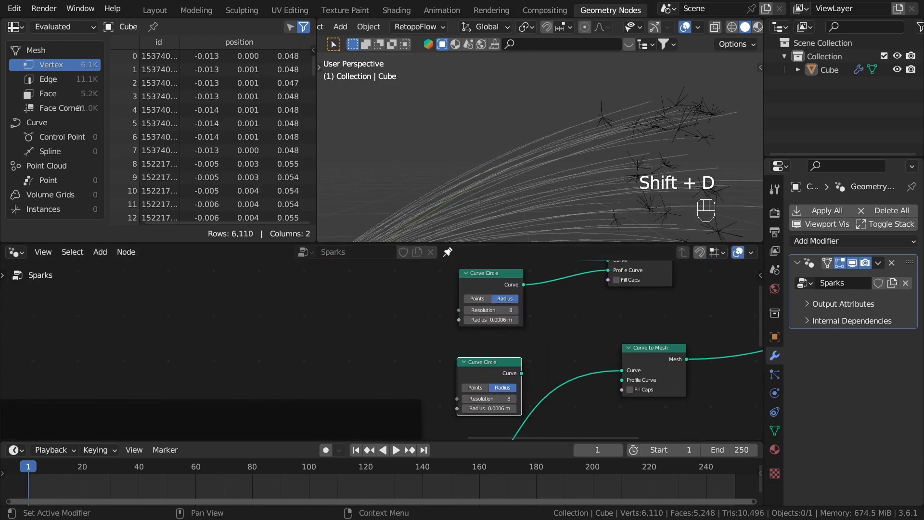
pyautogui.scroll(1, 585, 411)
pyautogui.scroll(1, 585, 411)
pyautogui.moveTo(491, 355); pyautogui.dragTo(655, 368)
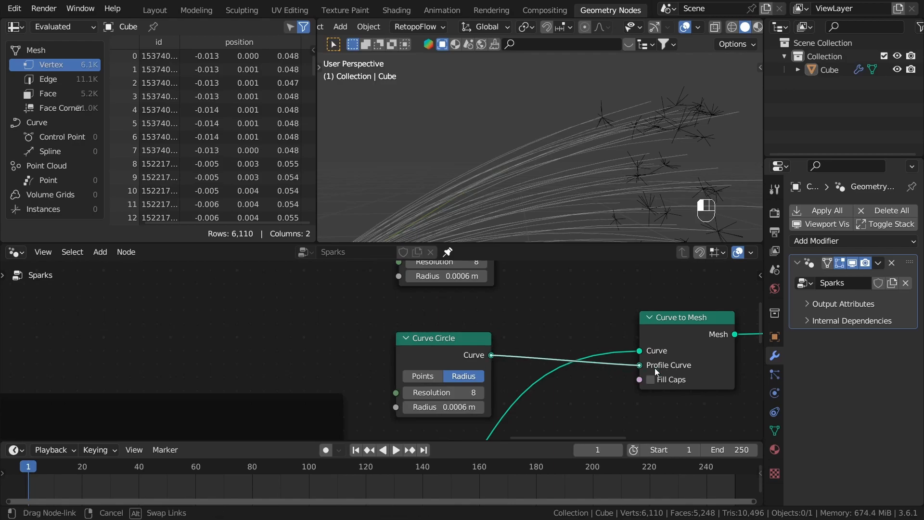
# Step: Set the bursts' Curve Circle radius to 0.0002 m
pyautogui.moveTo(554, 56); pyautogui.dragTo(563, 60, button='middle')
pyautogui.moveTo(614, 118); pyautogui.dragTo(538, 146, button='middle')
pyautogui.scroll(-3, 682, 104)
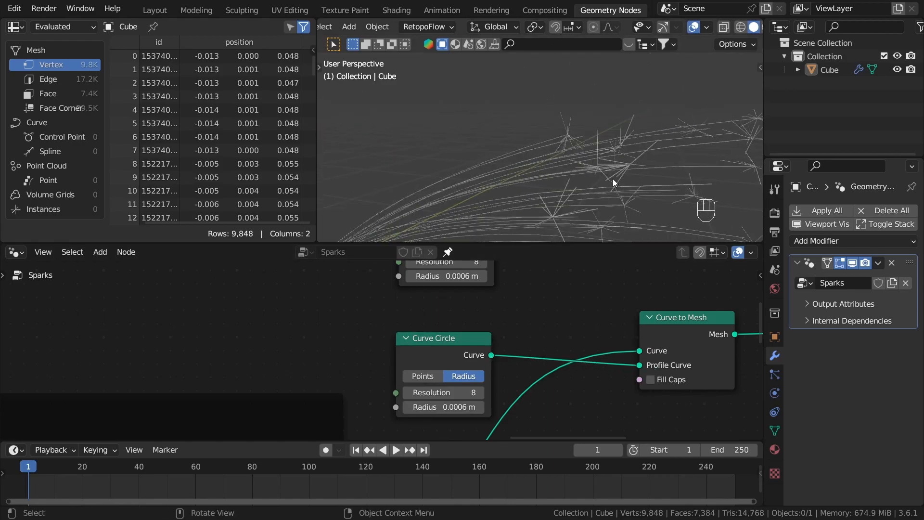
pyautogui.scroll(4, 481, 419)
pyautogui.click(383, 401)
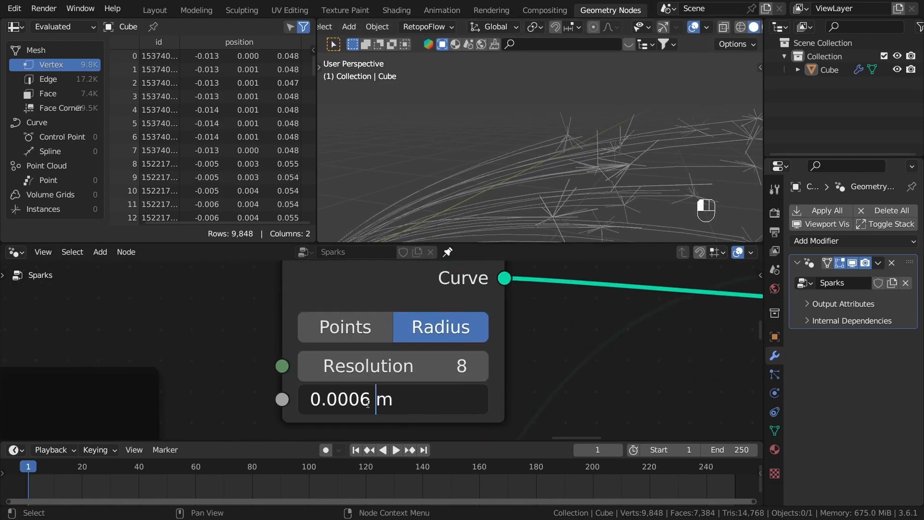
pyautogui.press('BackSpace')
pyautogui.write('2')
pyautogui.press('Return')
# Step: Move both Curve Circle nodes closer to the Curve to Mesh nodes they feed
pyautogui.scroll(-4, 424, 151)
pyautogui.moveTo(524, 166); pyautogui.dragTo(580, 174, button='middle')
pyautogui.click(577, 176)
pyautogui.scroll(-6, 605, 388)
pyautogui.moveTo(604, 388); pyautogui.dragTo(570, 332, button='middle')
pyautogui.moveTo(565, 384); pyautogui.dragTo(565, 385)
pyautogui.moveTo(529, 273); pyautogui.dragTo(535, 275)
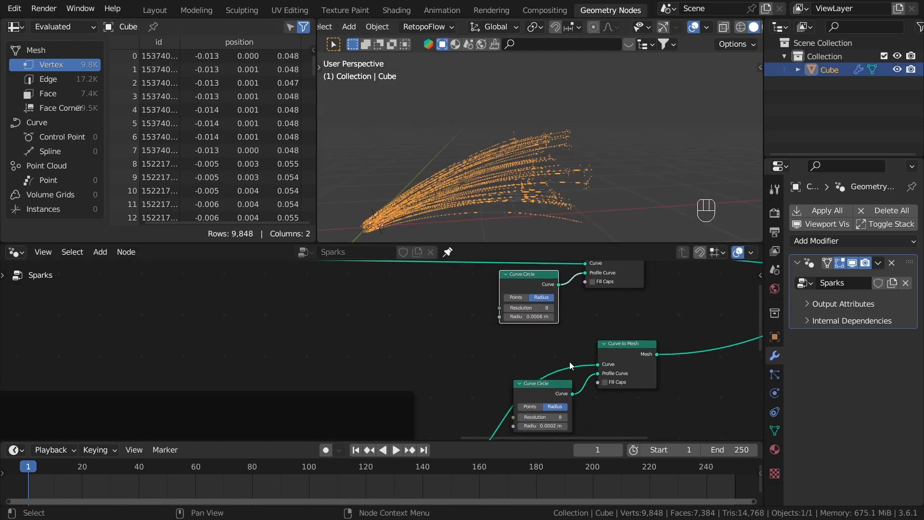
# Step: Reposition the Join Geometry node nearer to the two Curve to Mesh nodes
pyautogui.scroll(-4, 592, 339)
pyautogui.click(624, 325)
pyautogui.moveTo(640, 340); pyautogui.dragTo(450, 348, button='middle')
pyautogui.moveTo(683, 293); pyautogui.dragTo(616, 273)
pyautogui.moveTo(567, 326); pyautogui.dragTo(567, 336, button='middle')
# Step: Deselect the sparks object and look over the whole spray and the mesh conversion nodes
pyautogui.click(612, 114)
pyautogui.scroll(-4, 340, 305)
pyautogui.moveTo(399, 316); pyautogui.dragTo(487, 328, button='middle')
pyautogui.scroll(3, 487, 328)
pyautogui.scroll(1, 497, 155)
pyautogui.keyDown('shift'); pyautogui.moveTo(464, 187); pyautogui.dragTo(490, 182, button='middle'); pyautogui.keyUp('shift')
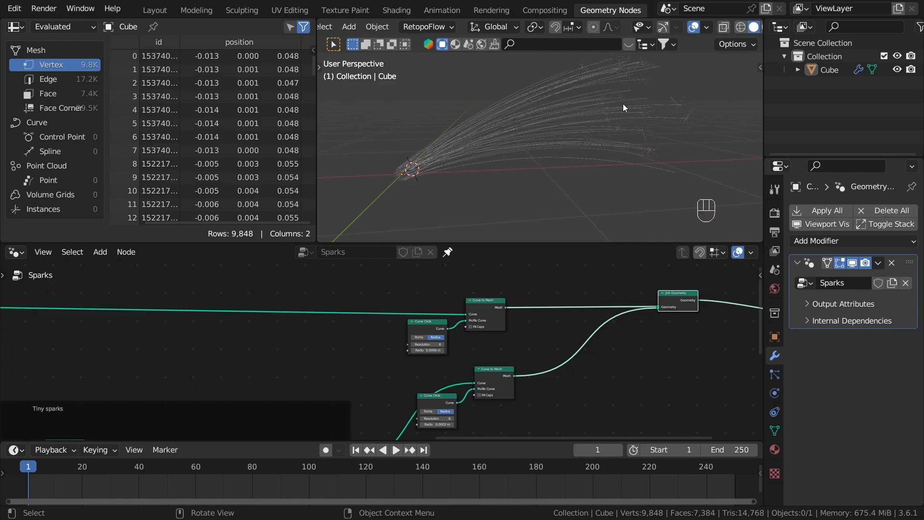
pyautogui.scroll(2, 377, 343)
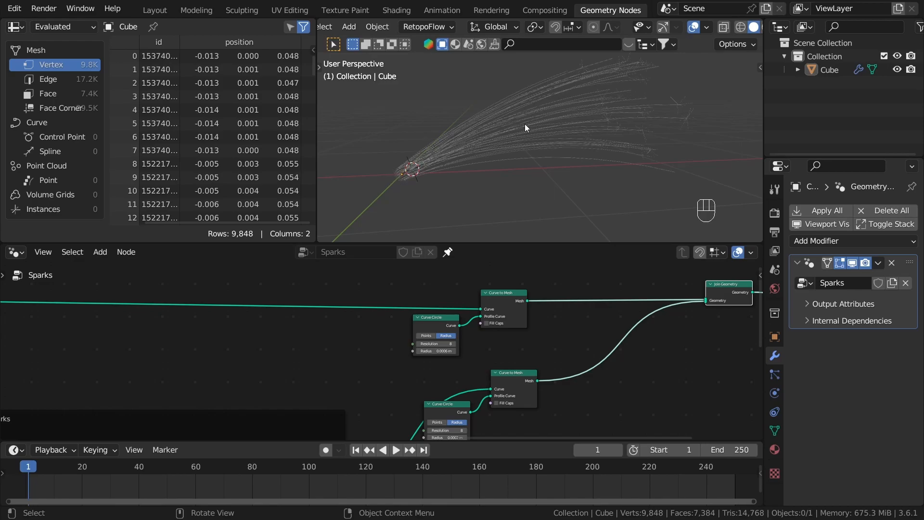
# Step: Insert a Store Named Attribute node on the main curve link ahead of its Curve to Mesh node
pyautogui.scroll(3, 334, 293)
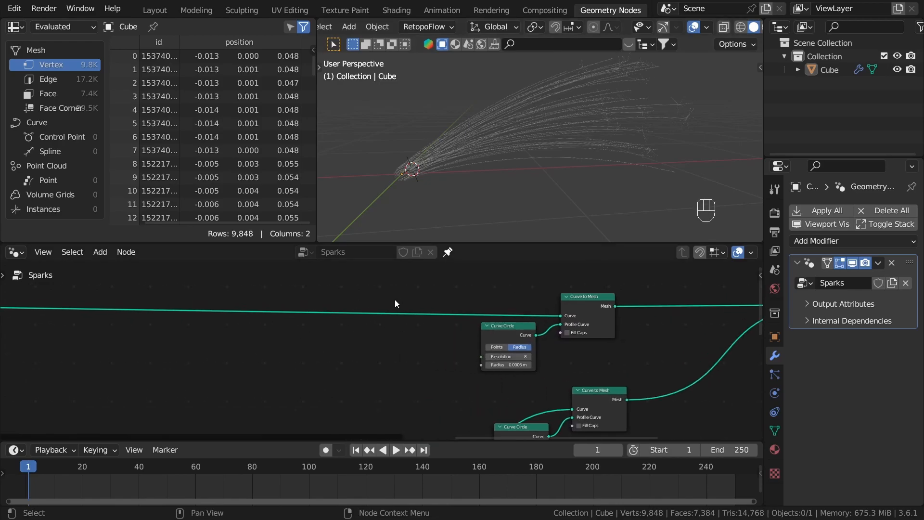
pyautogui.scroll(1, 404, 296)
pyautogui.hotkey('shift', 'a')
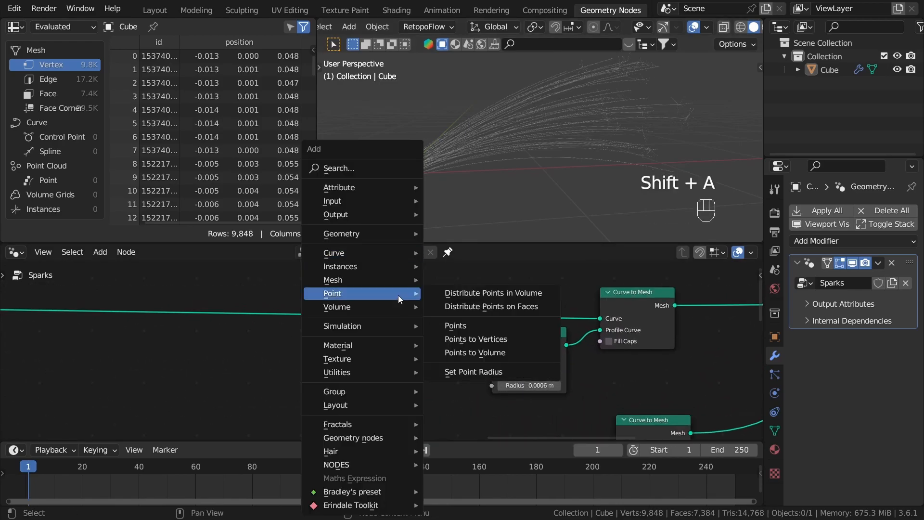
pyautogui.moveTo(384, 187)
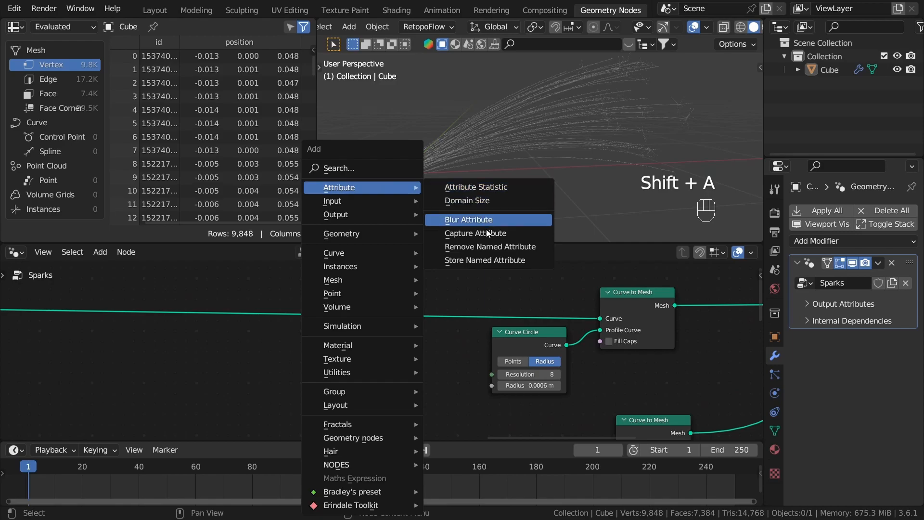
pyautogui.click(487, 260)
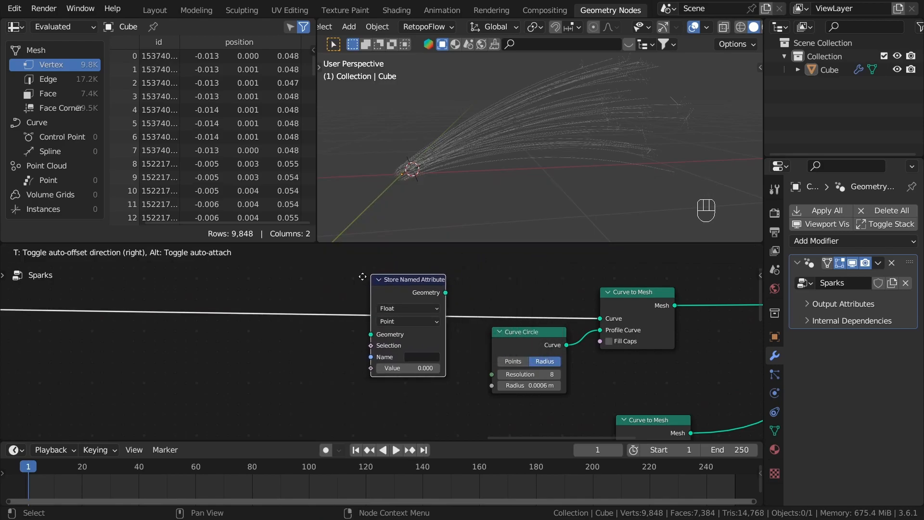
pyautogui.click(362, 277)
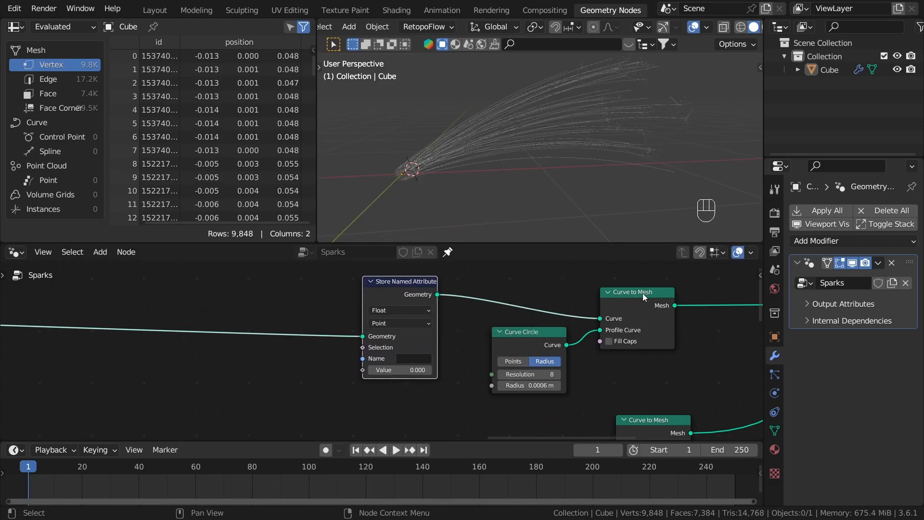
# Step: Name the attribute stored by the Store Named Attribute node Factor
pyautogui.scroll(2, 444, 376)
pyautogui.click(418, 358)
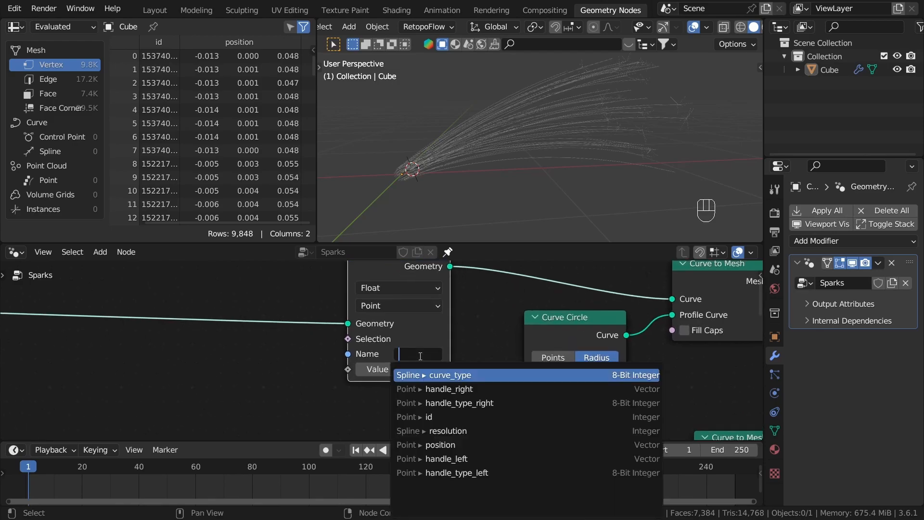
pyautogui.press('BackSpace')
pyautogui.press('BackSpace')
pyautogui.press('BackSpace')
pyautogui.press('BackSpace')
pyautogui.click(423, 353)
pyautogui.write('Fa')
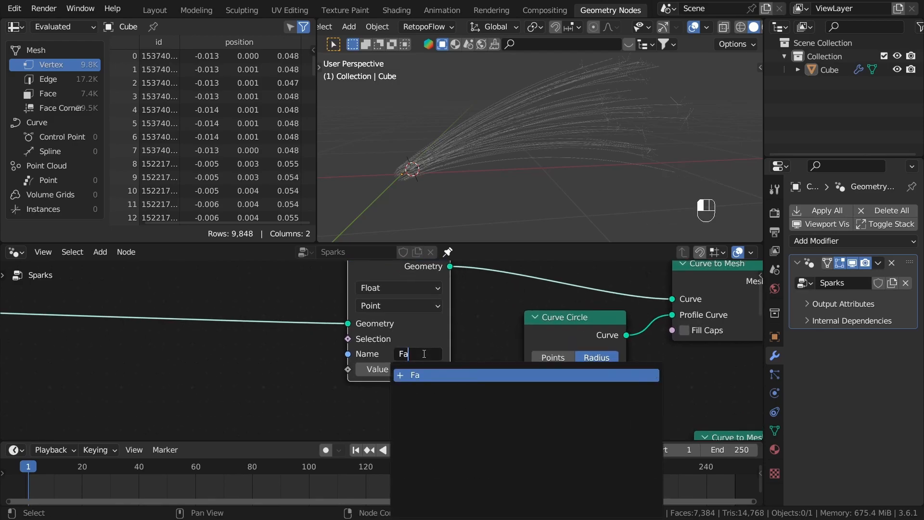
pyautogui.write('ctor')
pyautogui.press('Return')
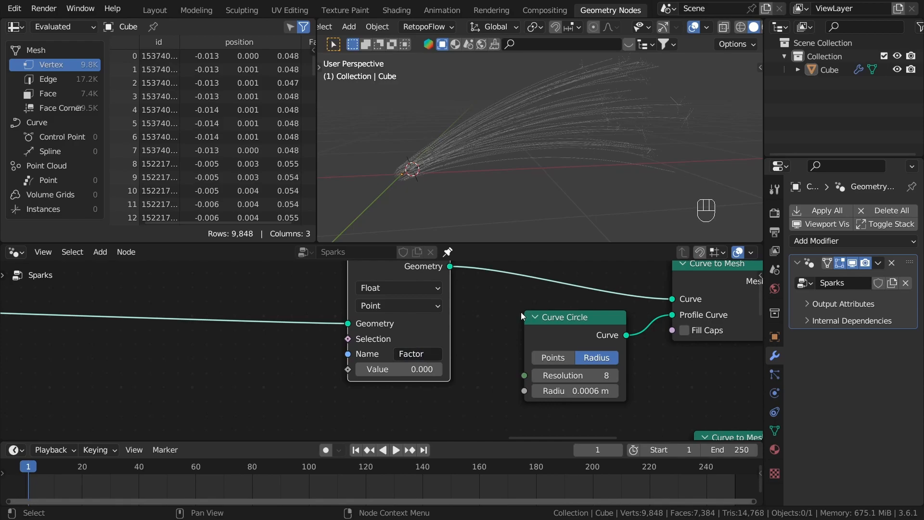
# Step: Add a Spline Parameter node beside the Store Named Attribute node
pyautogui.moveTo(503, 350); pyautogui.dragTo(558, 350, button='middle')
pyautogui.scroll(-1, 559, 350)
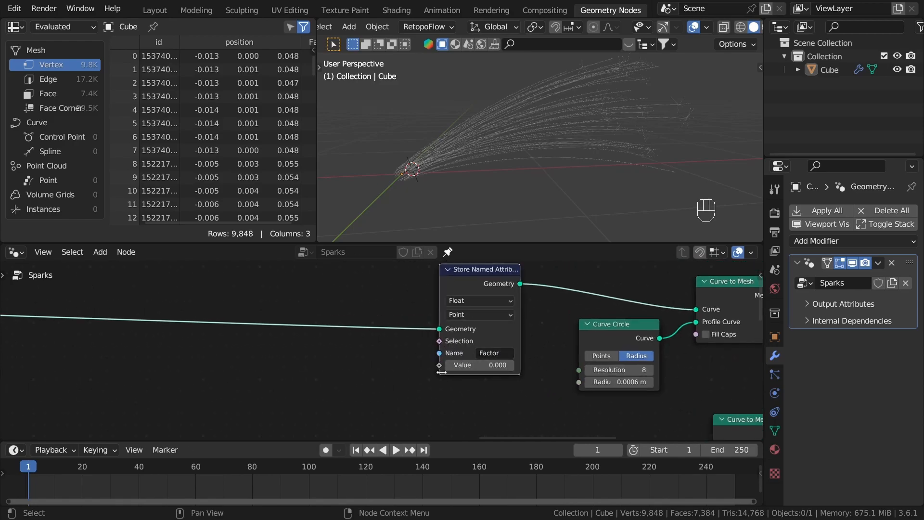
pyautogui.scroll(2, 399, 358)
pyautogui.hotkey('shift', 'a')
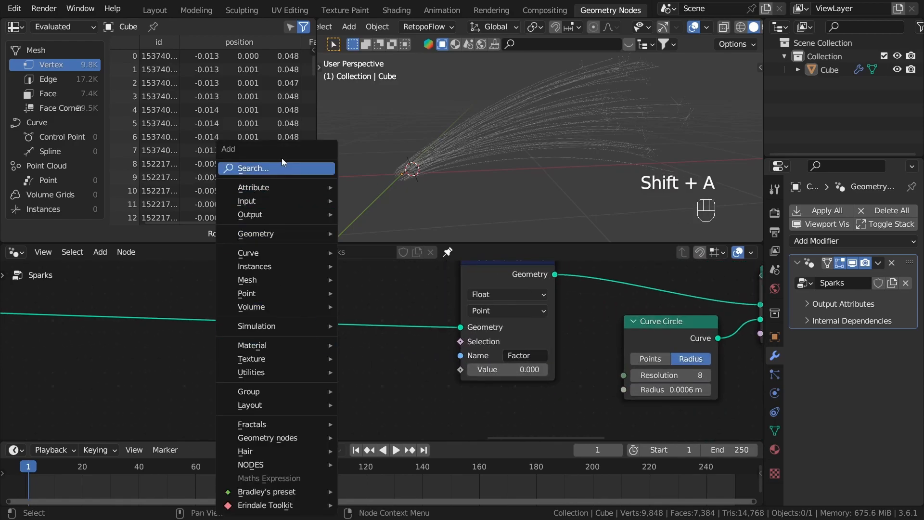
pyautogui.click(270, 168)
pyautogui.write('spline pa')
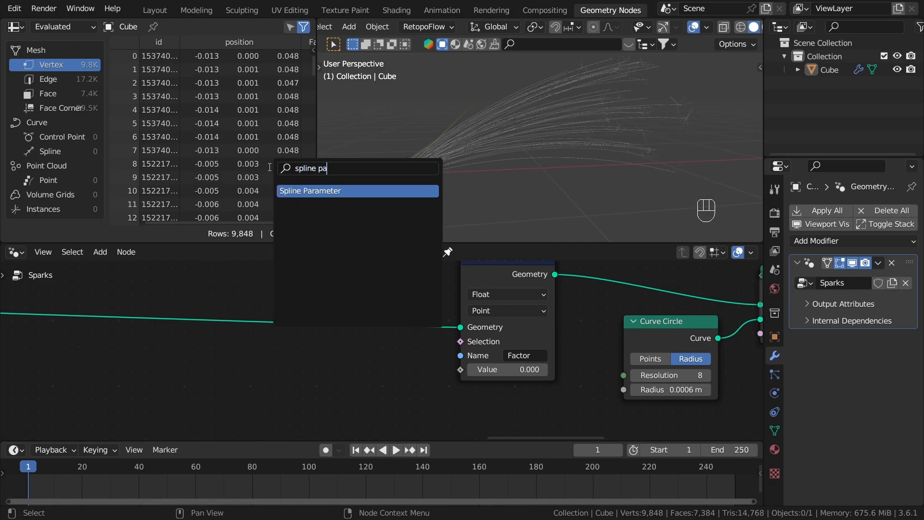
pyautogui.press('Return')
pyautogui.click(359, 381)
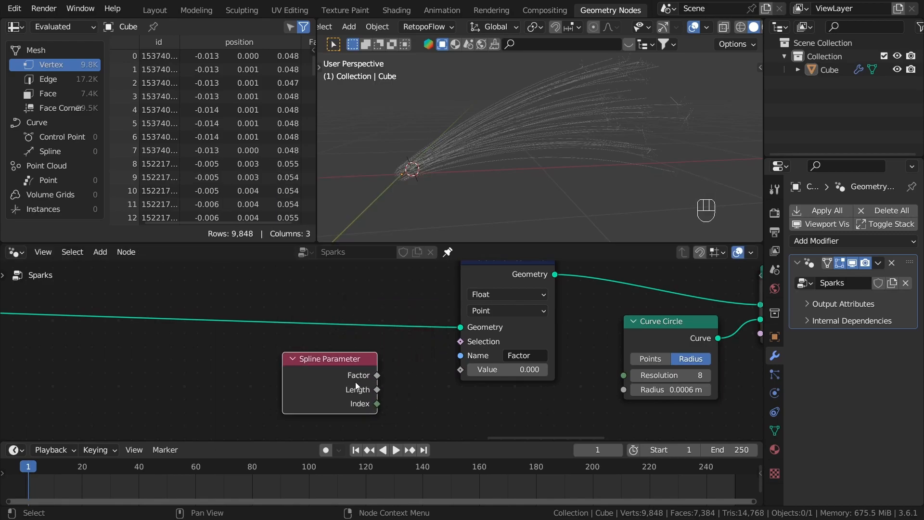
# Step: Preview the Spline Parameter's Factor through a Viewer node fed with the Trim Curve geometry from the Scatter curves frame
pyautogui.keyDown('ctrl'); pyautogui.keyDown('shift'); pyautogui.click(337, 378); pyautogui.keyUp('shift'); pyautogui.keyUp('ctrl')
pyautogui.scroll(-2, 337, 377)
pyautogui.scroll(2, 423, 402)
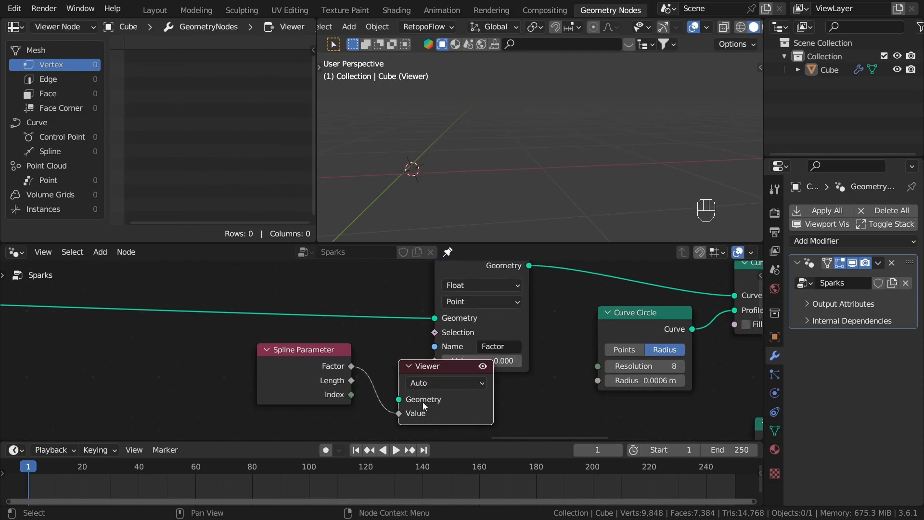
pyautogui.scroll(-6, 394, 401)
pyautogui.moveTo(298, 361); pyautogui.dragTo(635, 364, button='middle')
pyautogui.scroll(-4, 246, 336)
pyautogui.moveTo(246, 337); pyautogui.dragTo(652, 351, button='middle')
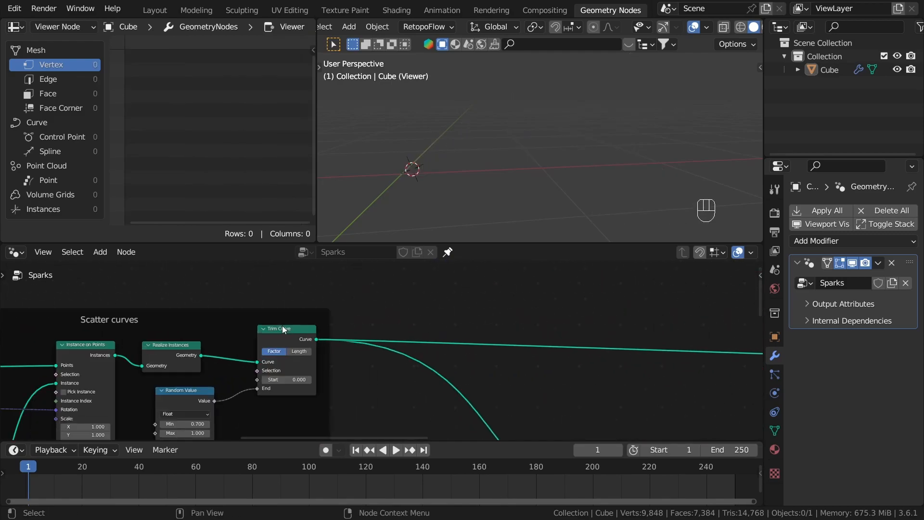
pyautogui.scroll(4, 372, 346)
pyautogui.keyDown('ctrl'); pyautogui.keyDown('shift'); pyautogui.click(280, 329); pyautogui.keyUp('shift'); pyautogui.keyUp('ctrl')
pyautogui.scroll(-6, 388, 368)
pyautogui.moveTo(388, 367); pyautogui.dragTo(491, 342, button='middle')
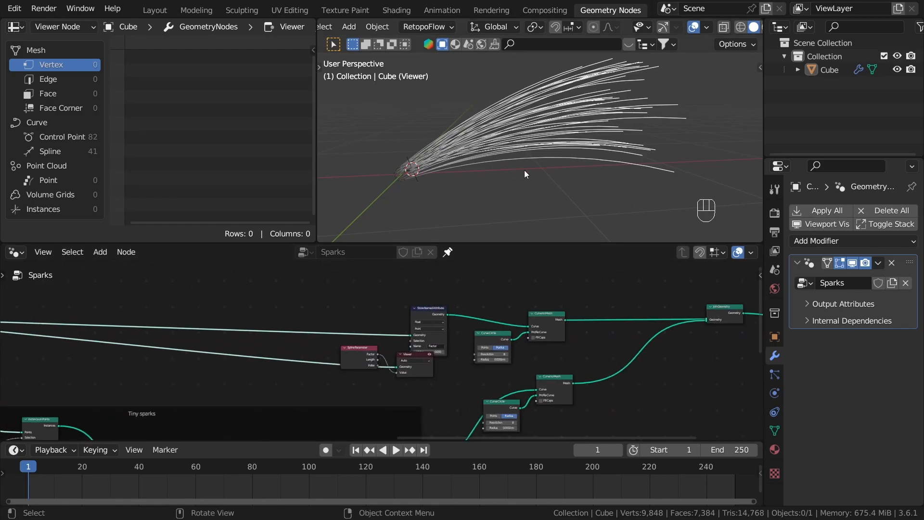
# Step: Examine the Factor shading along the spark curves from base to tips, and delete the Viewer node
pyautogui.scroll(5, 409, 363)
pyautogui.moveTo(516, 218); pyautogui.dragTo(449, 121, button='middle')
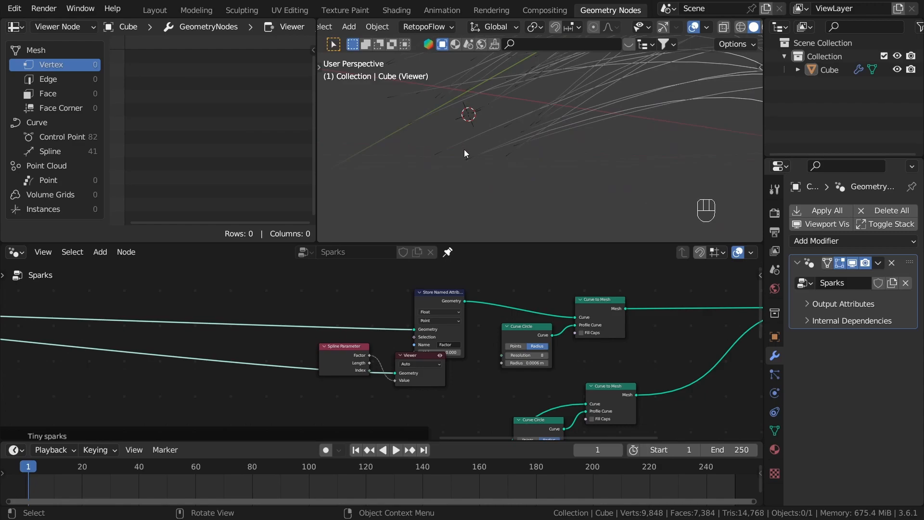
pyautogui.moveTo(469, 164); pyautogui.dragTo(462, 91, button='middle')
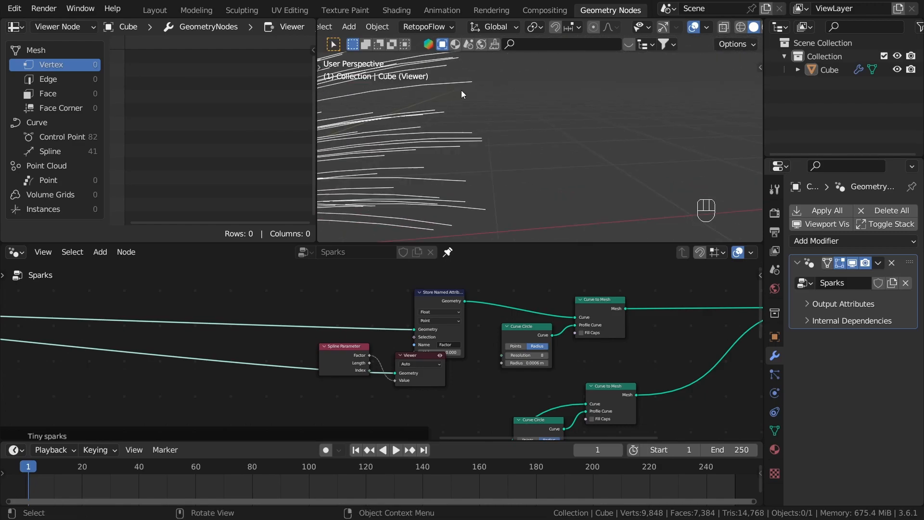
pyautogui.moveTo(484, 137); pyautogui.dragTo(530, 175, button='middle')
pyautogui.scroll(3, 457, 384)
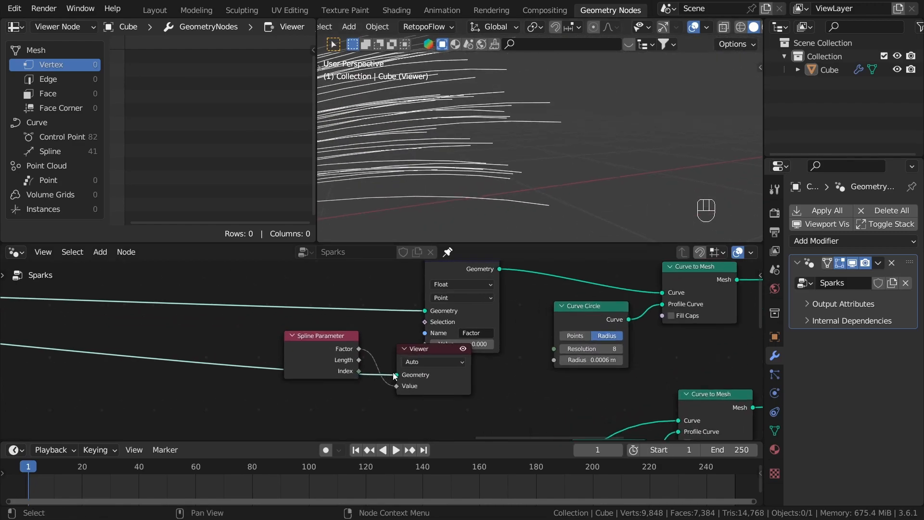
pyautogui.press('x')
# Step: Connect the Spline Parameter's Factor output to the Value input of the Store Named Attribute node
pyautogui.scroll(2, 365, 360)
pyautogui.keyDown('shift'); pyautogui.scroll(1, 433, 332); pyautogui.keyUp('shift')
pyautogui.moveTo(449, 343); pyautogui.dragTo(365, 340)
pyautogui.scroll(-2, 530, 284)
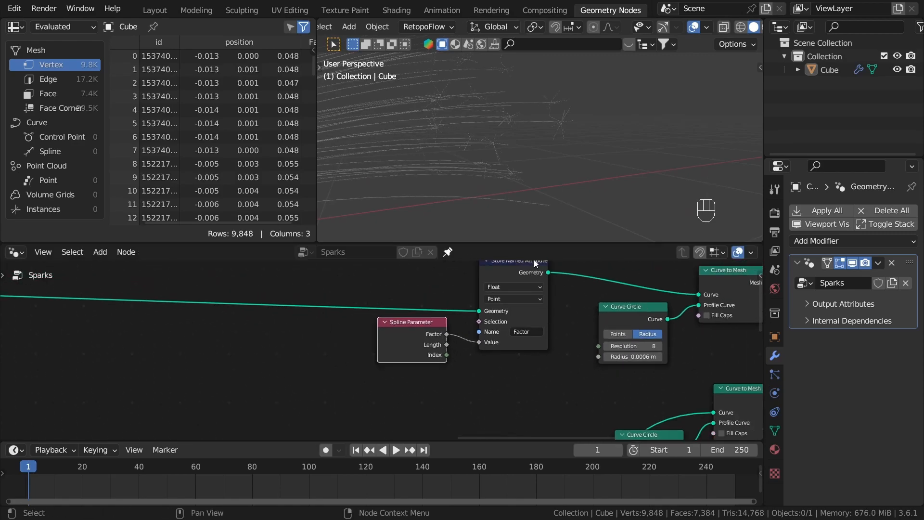
pyautogui.moveTo(537, 272); pyautogui.dragTo(458, 316, button='middle')
pyautogui.scroll(3, 474, 316)
pyautogui.moveTo(460, 393); pyautogui.dragTo(479, 351, button='middle')
pyautogui.scroll(2, 478, 351)
pyautogui.scroll(-7, 436, 351)
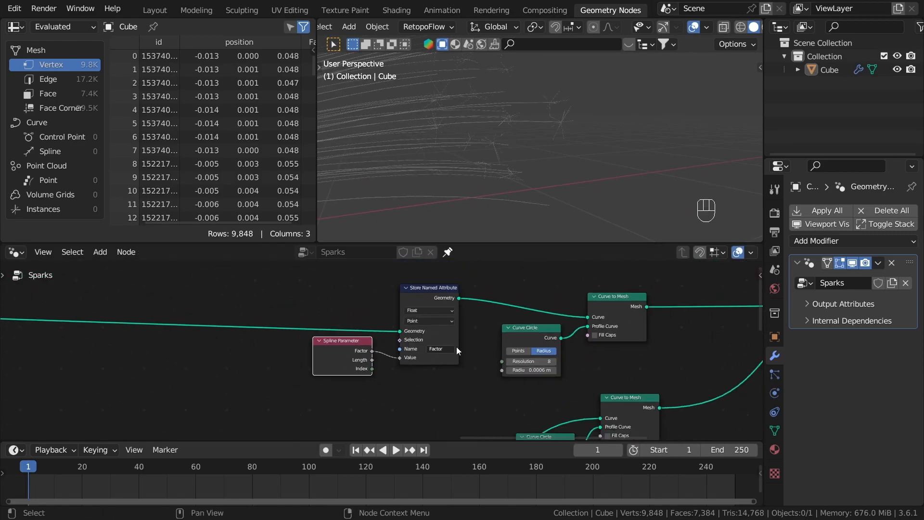
# Step: Move the tiny sparks' Curve Circle and Curve to Mesh nodes down, level with the Tiny sparks frame
pyautogui.moveTo(563, 116); pyautogui.dragTo(496, 166, button='middle')
pyautogui.scroll(-2, 553, 374)
pyautogui.scroll(-5, 553, 374)
pyautogui.moveTo(554, 374); pyautogui.dragTo(485, 339, button='middle')
pyautogui.moveTo(563, 427); pyautogui.dragTo(453, 355)
pyautogui.moveTo(550, 369); pyautogui.dragTo(499, 307, button='middle')
pyautogui.press('g')
pyautogui.click(538, 354)
pyautogui.moveTo(555, 314); pyautogui.dragTo(551, 360, button='middle')
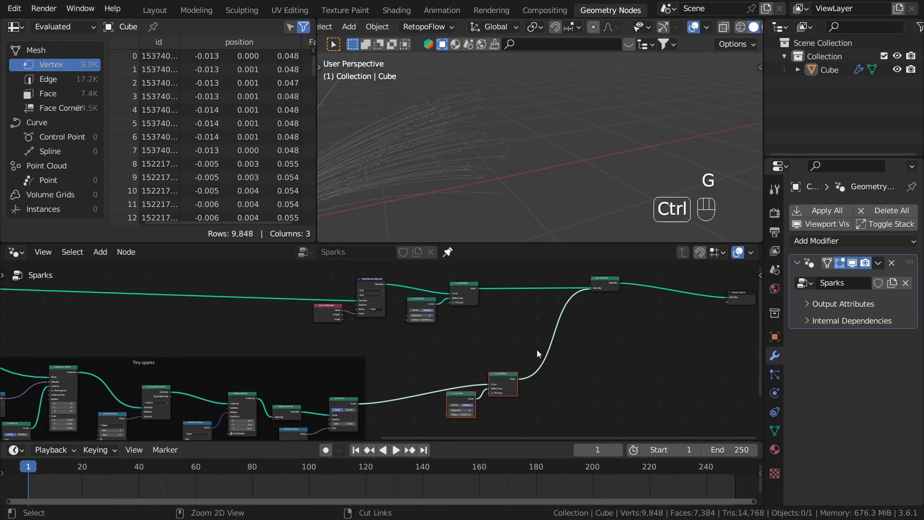
# Step: Frame the tiny sparks' mesh conversion nodes, and put the main curves' attribute and conversion nodes in a separate frame
pyautogui.hotkey('ctrl', 'j')
pyautogui.moveTo(491, 325); pyautogui.dragTo(510, 348, button='middle')
pyautogui.moveTo(509, 351); pyautogui.dragTo(349, 293)
pyautogui.hotkey('ctrl', 'j')
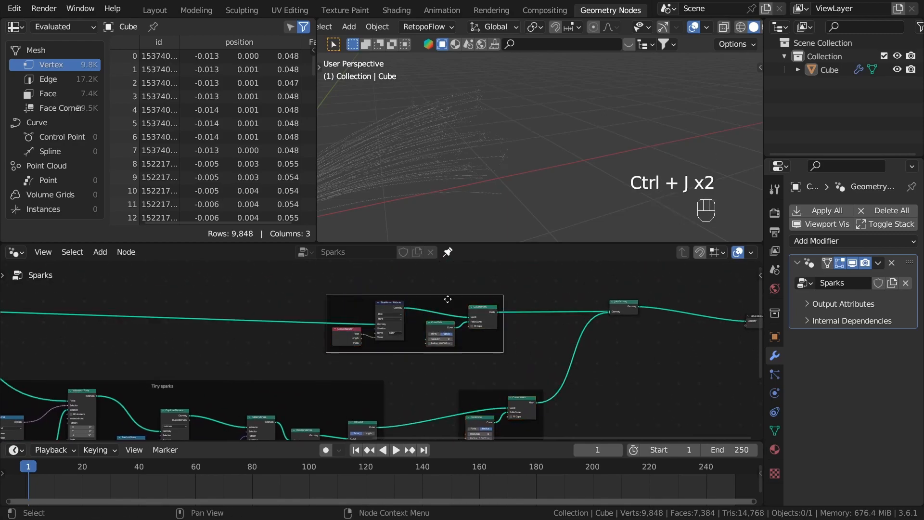
# Step: Label the main curves' conversion frame Curve to mesh
pyautogui.press('F2')
pyautogui.write('Cur')
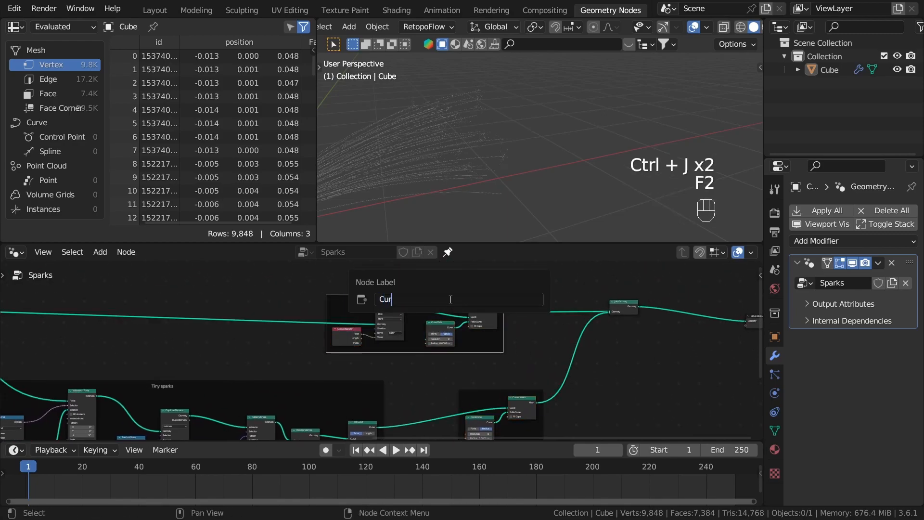
pyautogui.write('ve to mes')
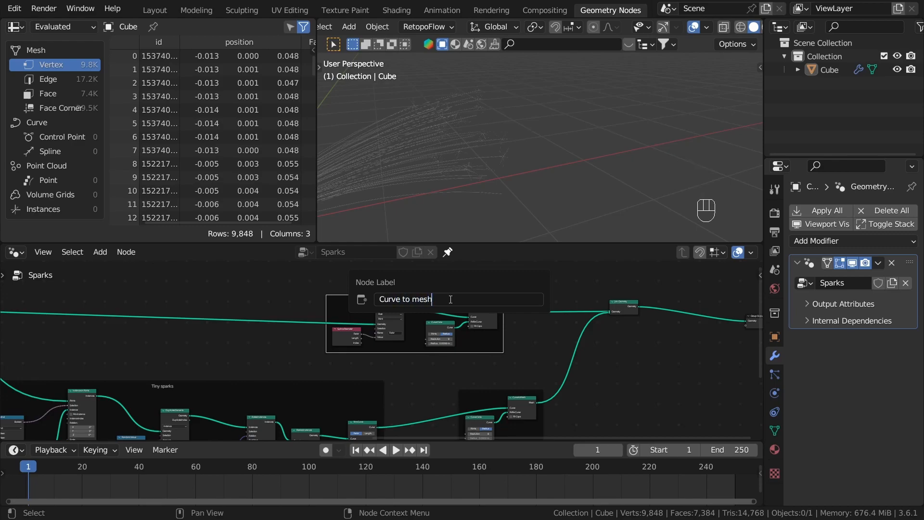
pyautogui.write('h')
pyautogui.press('Return')
# Step: Label the tiny sparks' conversion frame Curve to mesh as well and deselect it
pyautogui.moveTo(474, 342); pyautogui.dragTo(439, 272, button='middle')
pyautogui.scroll(1, 442, 414)
pyautogui.scroll(1, 441, 472)
pyautogui.click(464, 315)
pyautogui.press('F2')
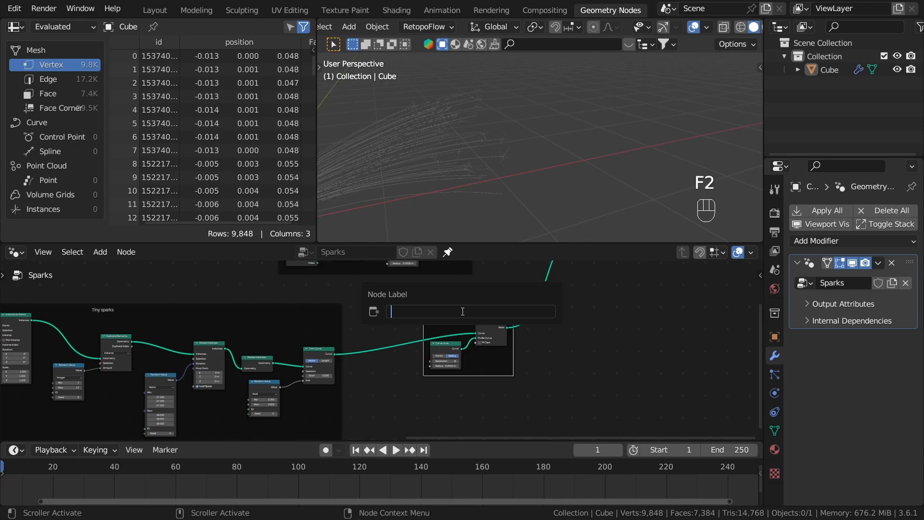
pyautogui.write('Curve to mesh')
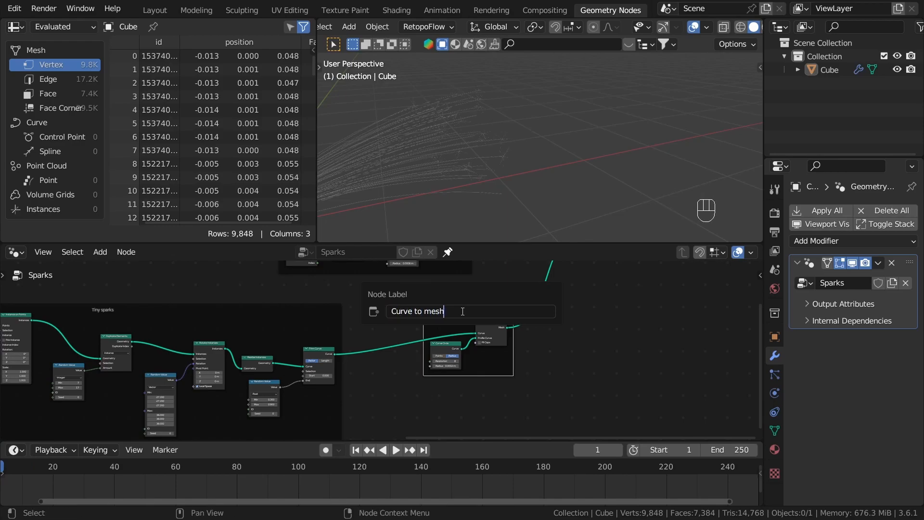
pyautogui.press('Return')
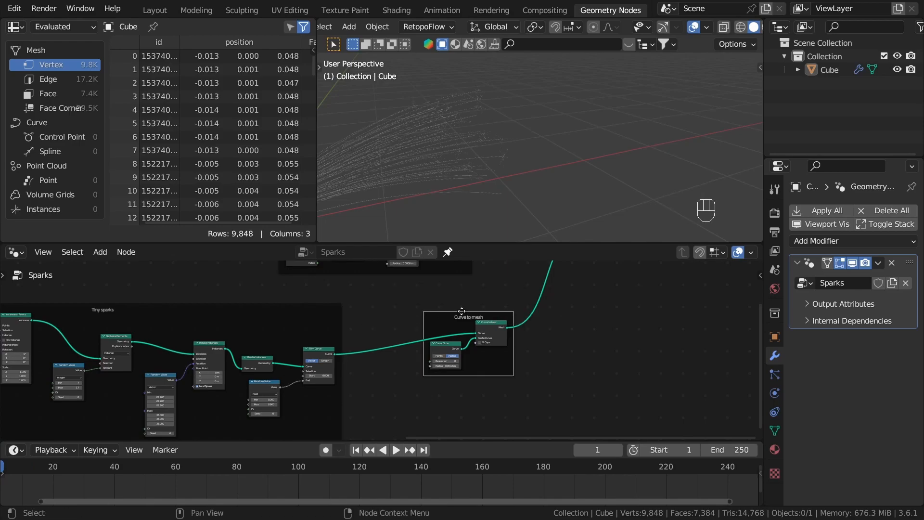
pyautogui.click(559, 328)
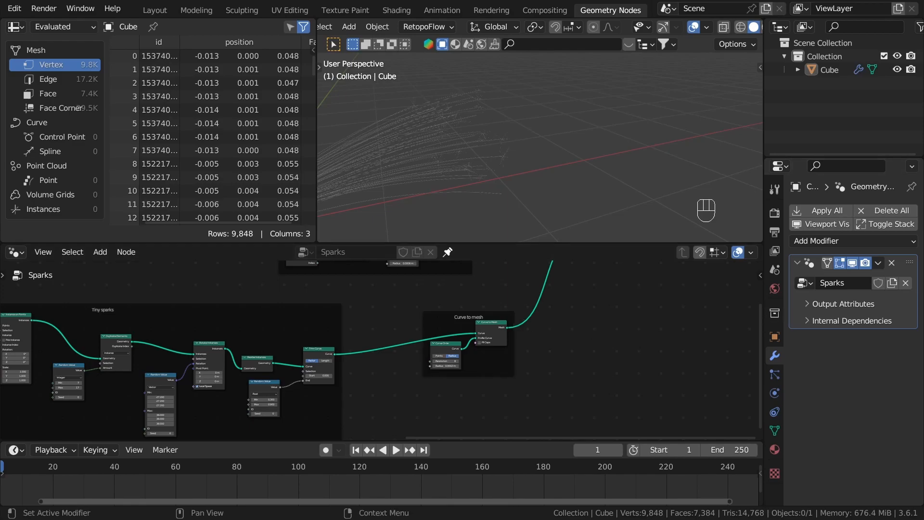
# Step: Look over the spark meshes in the viewport and the framed conversion nodes, leaving the sparks object deselected
pyautogui.scroll(-6, 460, 212)
pyautogui.moveTo(460, 212); pyautogui.dragTo(491, 186, button='middle')
pyautogui.keyDown('shift'); pyautogui.moveTo(490, 186); pyautogui.dragTo(524, 184, button='middle'); pyautogui.keyUp('shift')
pyautogui.scroll(-8, 519, 329)
pyautogui.scroll(6, 567, 161)
pyautogui.click(490, 185)
pyautogui.scroll(2, 557, 356)
pyautogui.moveTo(549, 329); pyautogui.dragTo(548, 382, button='middle')
pyautogui.scroll(2, 538, 337)
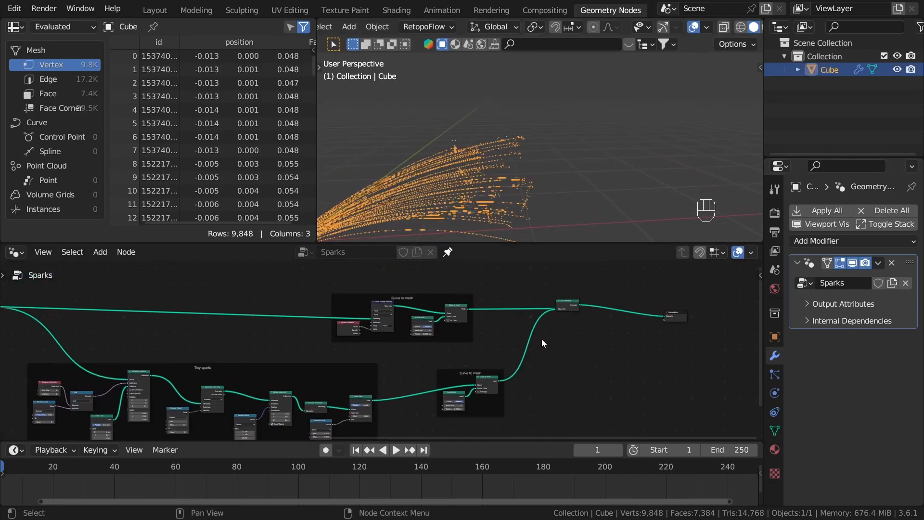
pyautogui.scroll(3, 437, 150)
pyautogui.click(552, 191)
pyautogui.keyDown('shift'); pyautogui.moveTo(550, 193); pyautogui.dragTo(557, 160, button='middle'); pyautogui.keyUp('shift')
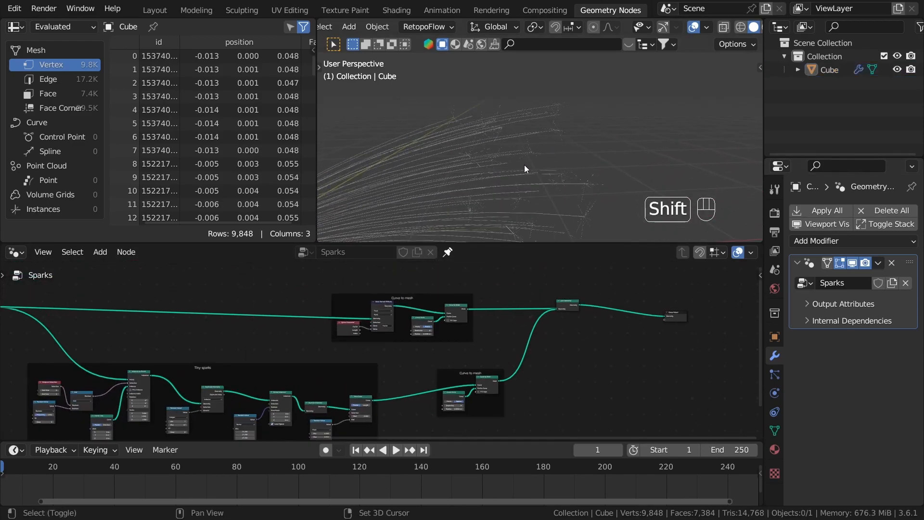
# Step: Show the object's material settings, widen the properties area, and add a second slot with a new material
pyautogui.click(774, 449)
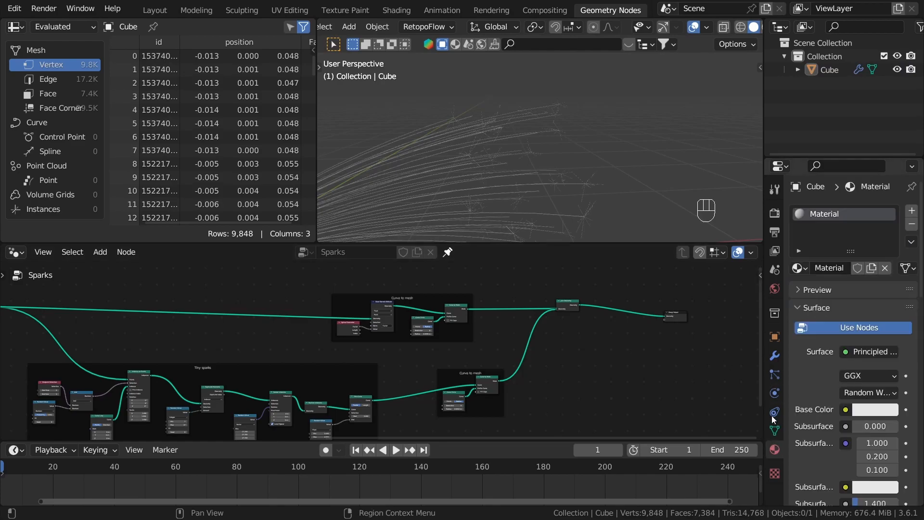
pyautogui.moveTo(766, 229); pyautogui.dragTo(696, 227)
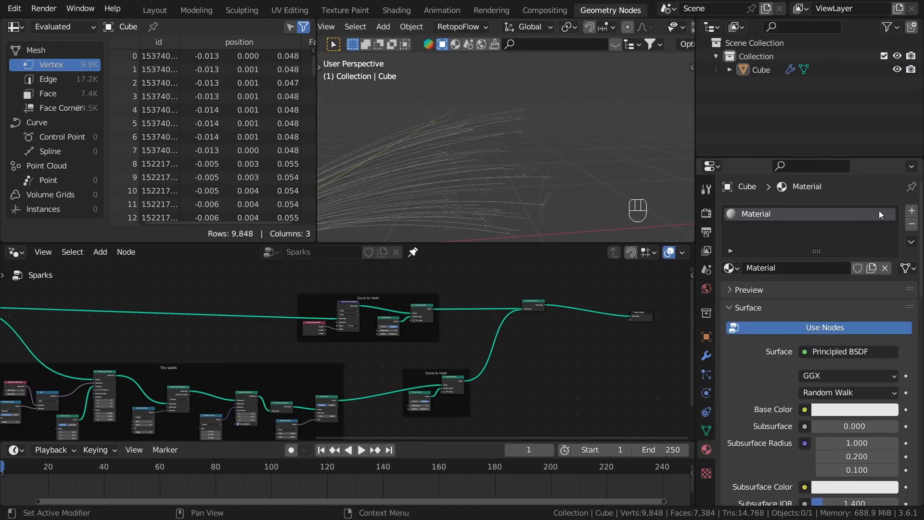
pyautogui.click(911, 210)
pyautogui.click(790, 287)
# Step: Rename the object's first material as Sparks main
pyautogui.doubleClick(768, 214)
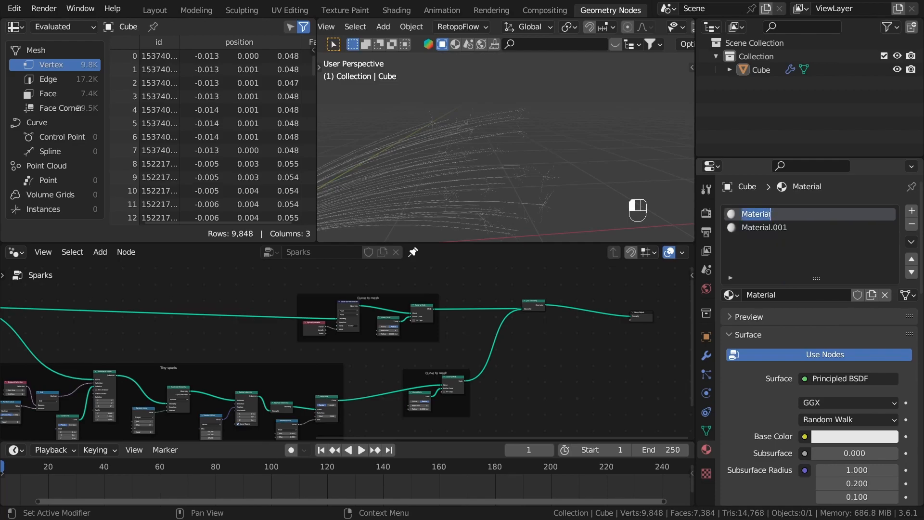
pyautogui.write('Sparks main')
pyautogui.press('Return')
# Step: Rename the second material, Material.001, as Sparks tiny
pyautogui.doubleClick(780, 227)
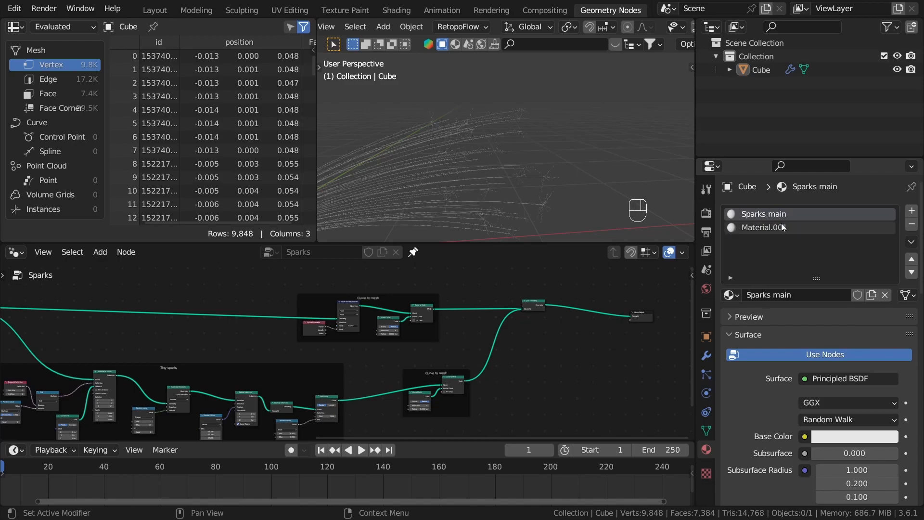
pyautogui.write('Sp')
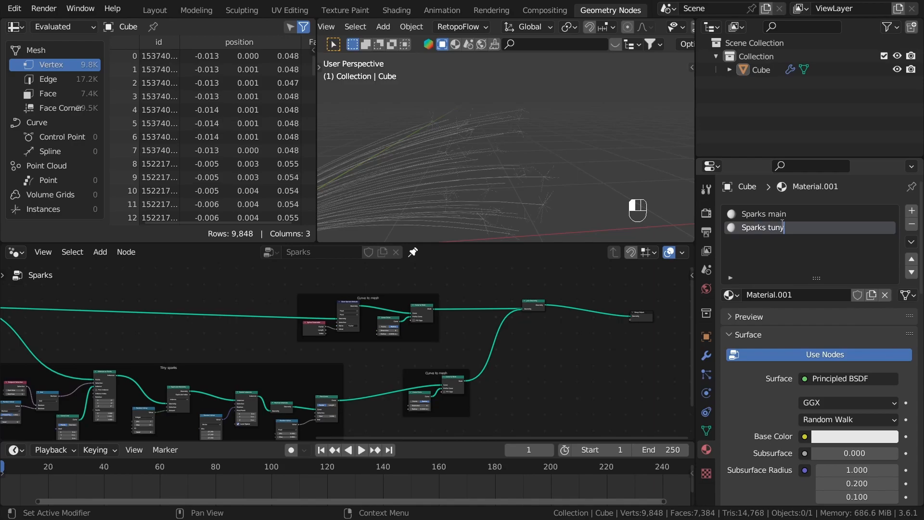
pyautogui.write('arks tuny')
pyautogui.press('BackSpace')
pyautogui.press('BackSpace')
pyautogui.press('BackSpace')
pyautogui.write('iny')
pyautogui.press('Return')
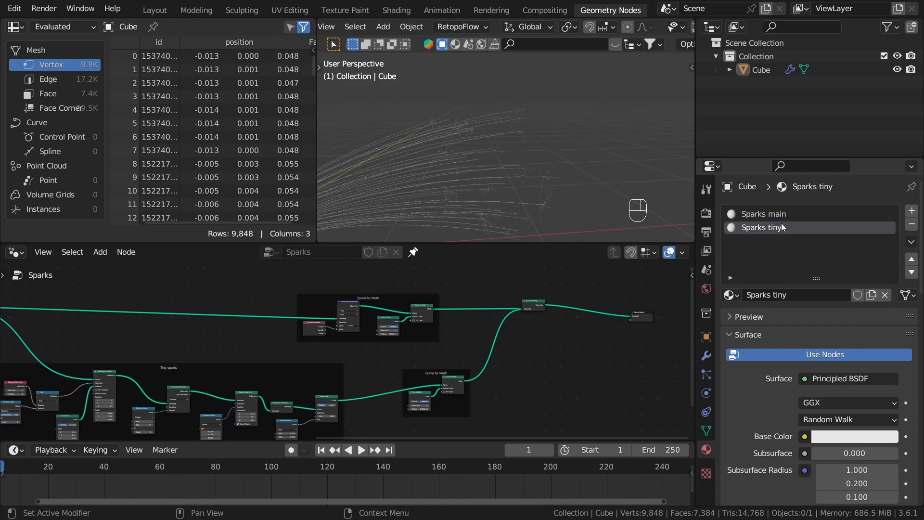
# Step: Add a Set Material node after the main curves' Curve to Mesh node, inside their Curve to mesh frame
pyautogui.scroll(4, 446, 331)
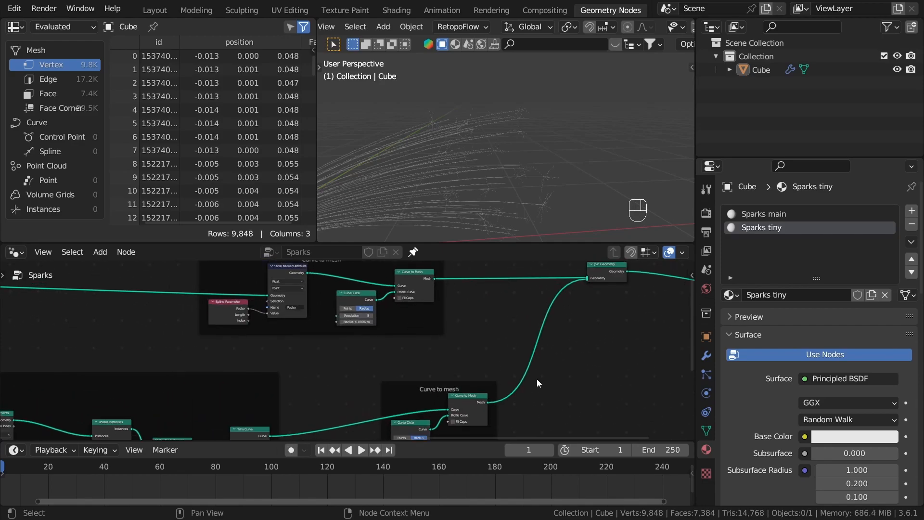
pyautogui.scroll(-3, 432, 279)
pyautogui.scroll(-3, 499, 333)
pyautogui.scroll(9, 446, 276)
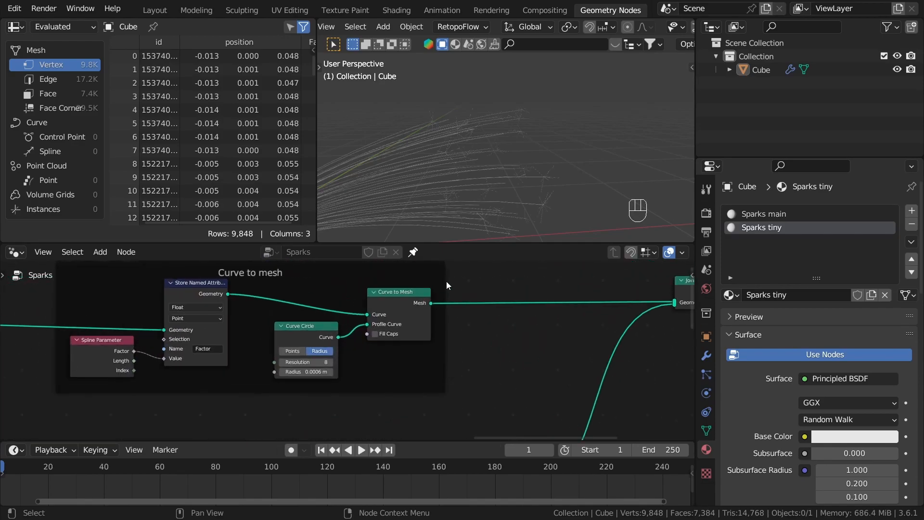
pyautogui.hotkey('shift', 'a')
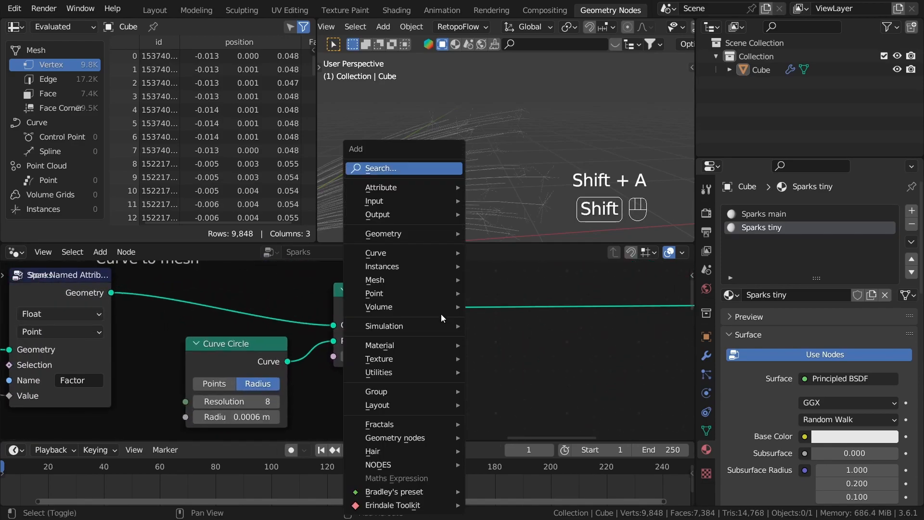
pyautogui.click(396, 163)
pyautogui.write('set m')
pyautogui.click(428, 190)
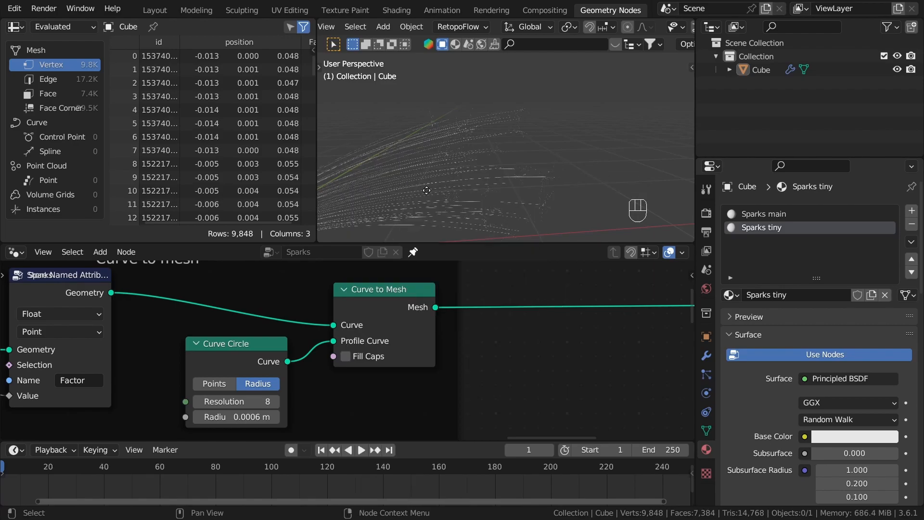
pyautogui.click(380, 316)
pyautogui.moveTo(543, 354); pyautogui.dragTo(527, 313, button='middle')
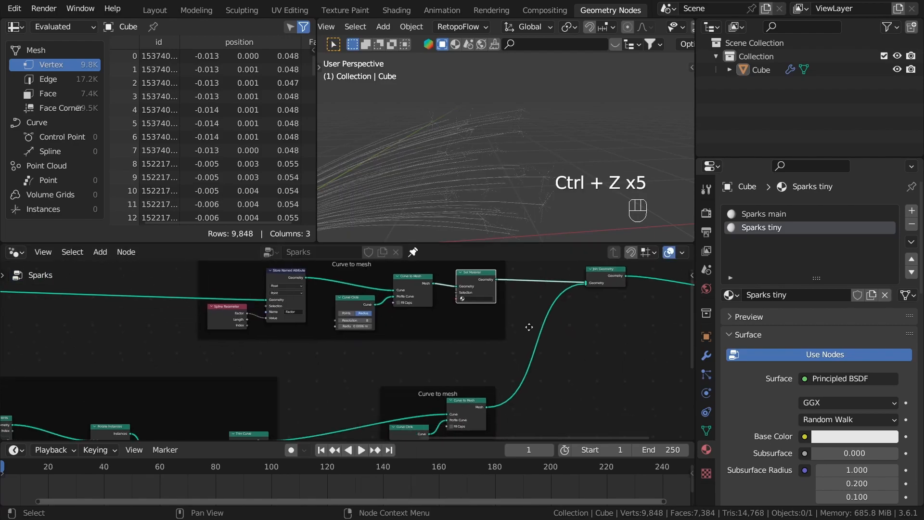
# Step: Duplicate the Set Material node, detach the copy from its frame, and insert it after the tiny sparks' Curve to Mesh node
pyautogui.hotkey('shift', 'd')
pyautogui.click(542, 371)
pyautogui.hotkey('alt', 'p')
pyautogui.moveTo(504, 365); pyautogui.dragTo(511, 342, button='middle')
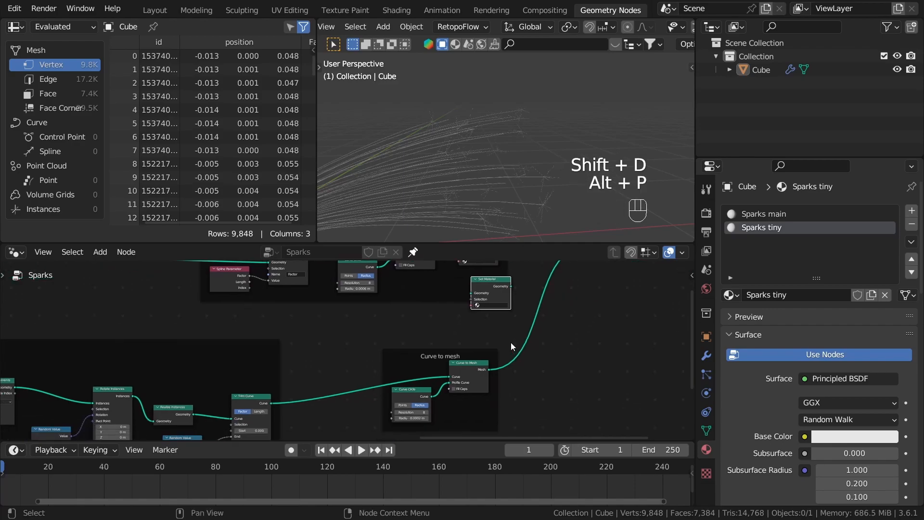
pyautogui.press('g')
pyautogui.click(552, 423)
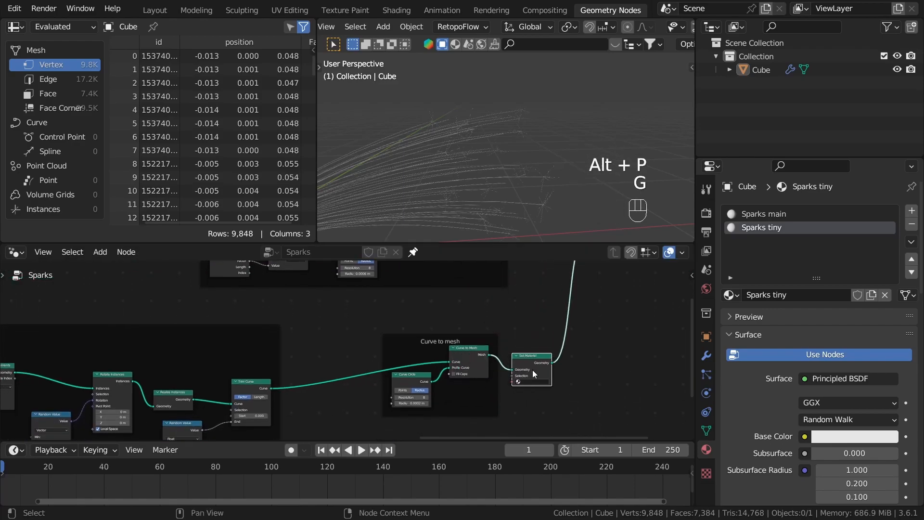
pyautogui.moveTo(523, 360); pyautogui.dragTo(488, 375)
# Step: Assign Sparks tiny to the tiny sparks' Set Material node and Sparks main to the main curves' one
pyautogui.click(534, 384)
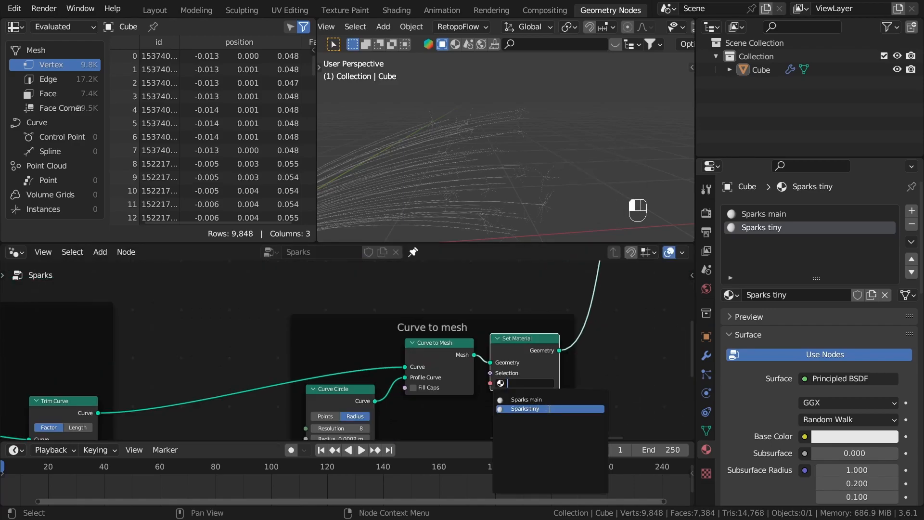
pyautogui.click(549, 410)
pyautogui.moveTo(508, 309); pyautogui.dragTo(516, 376, button='middle')
pyautogui.scroll(2, 516, 375)
pyautogui.click(498, 346)
pyautogui.click(500, 374)
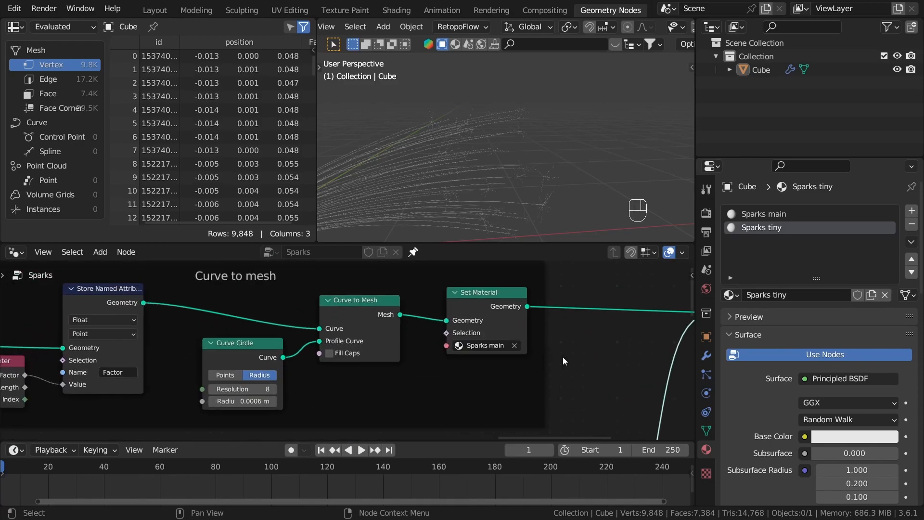
pyautogui.scroll(-6, 553, 356)
pyautogui.scroll(-2, 556, 336)
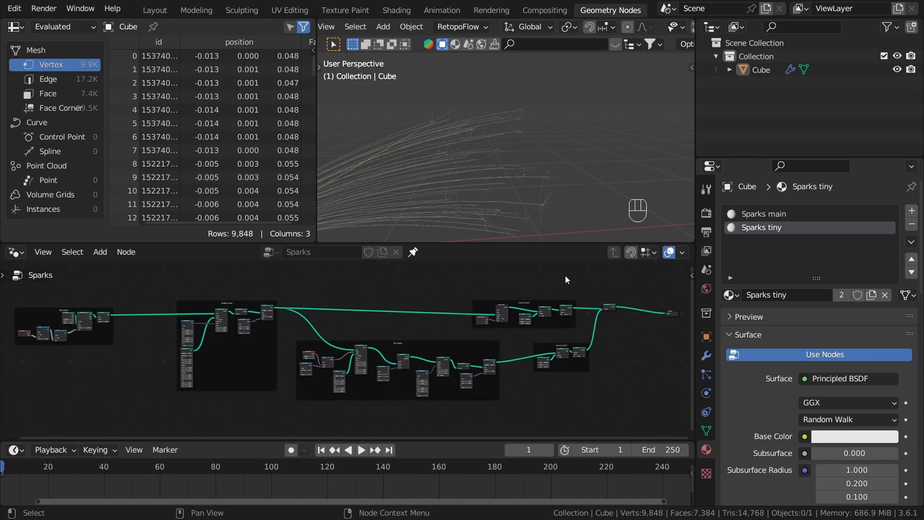
# Step: Switch to the Shading workspace, light the viewport with the scene world, and frame the sparks
pyautogui.click(386, 11)
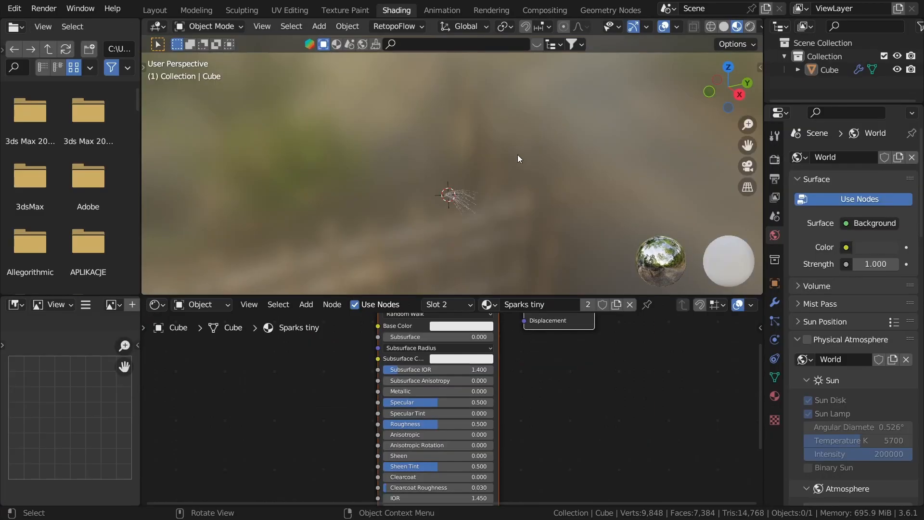
pyautogui.scroll(-1, 708, 26)
pyautogui.click(751, 27)
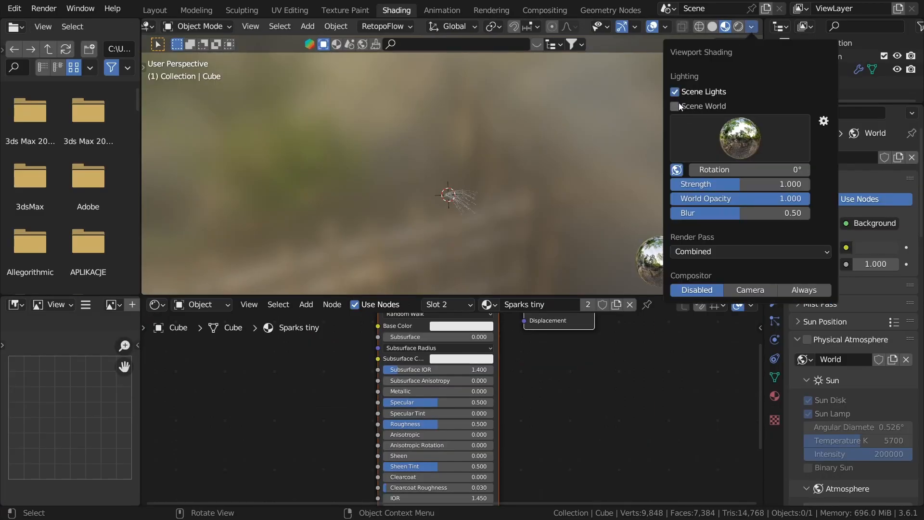
pyautogui.click(678, 105)
pyautogui.keyDown('shift'); pyautogui.moveTo(464, 196); pyautogui.dragTo(551, 184, button='middle'); pyautogui.keyUp('shift')
pyautogui.moveTo(345, 130); pyautogui.dragTo(554, 183)
pyautogui.hotkey('shift', 'b')
pyautogui.moveTo(458, 140)
pyautogui.mouseDown()
pyautogui.moveTo(571, 196)
pyautogui.moveTo(548, 202)
pyautogui.mouseUp()
pyautogui.moveTo(574, 266)
pyautogui.mouseDown(button='middle')
pyautogui.moveTo(562, 246)
pyautogui.moveTo(602, 239)
pyautogui.mouseUp(button='middle')
pyautogui.keyDown('shift'); pyautogui.moveTo(528, 222); pyautogui.dragTo(604, 185, button='middle'); pyautogui.keyUp('shift')
pyautogui.click(512, 233)
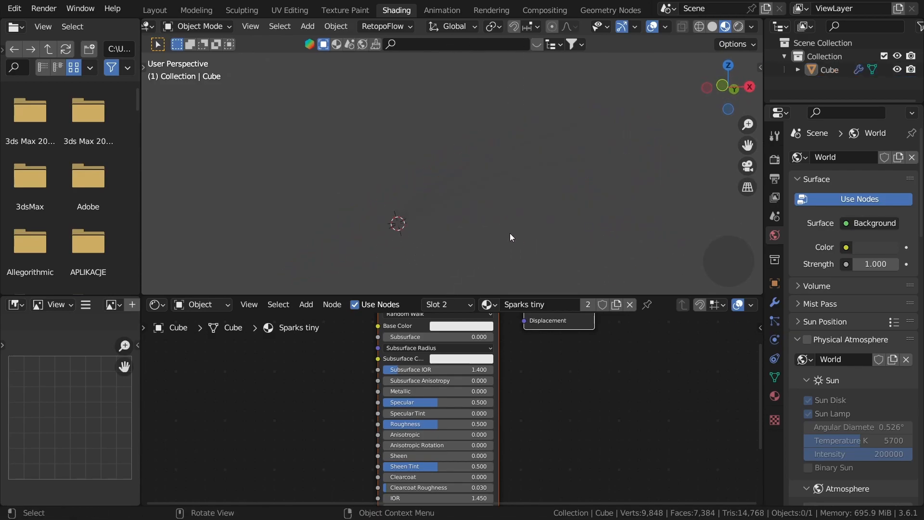
# Step: Show the world's shader nodes and set the Background color to black
pyautogui.click(157, 305)
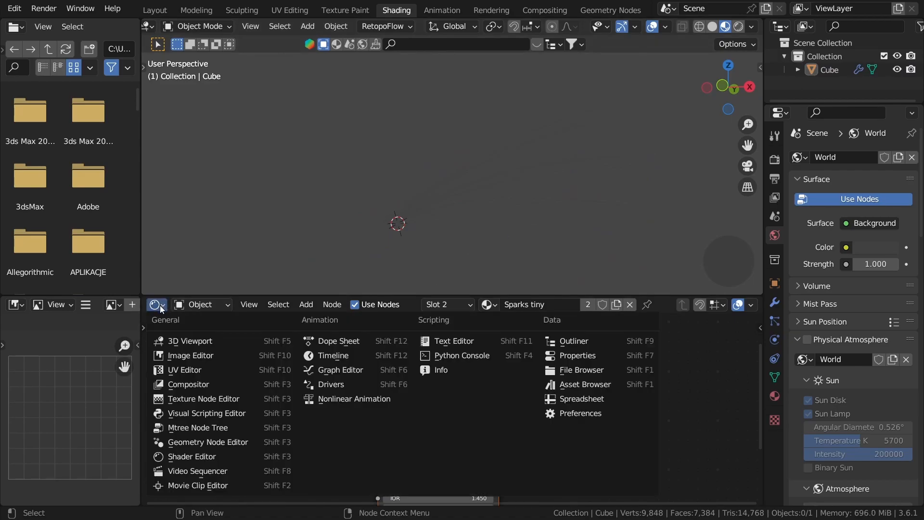
pyautogui.click(207, 304)
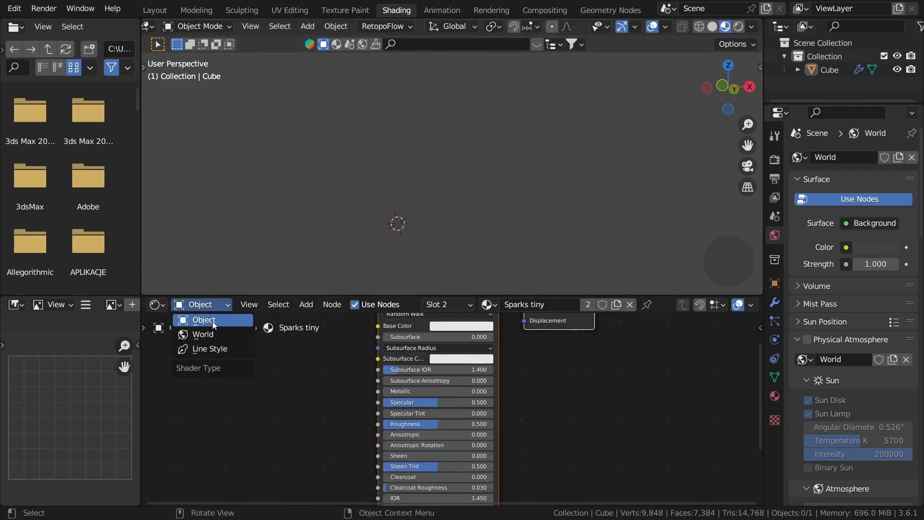
pyautogui.click(242, 334)
pyautogui.press('Home')
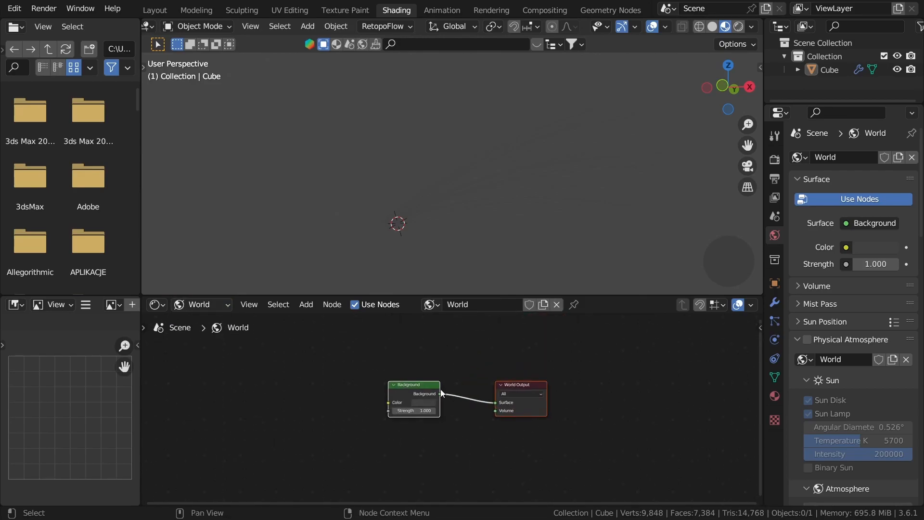
pyautogui.click(423, 402)
pyautogui.scroll(-5, 423, 403)
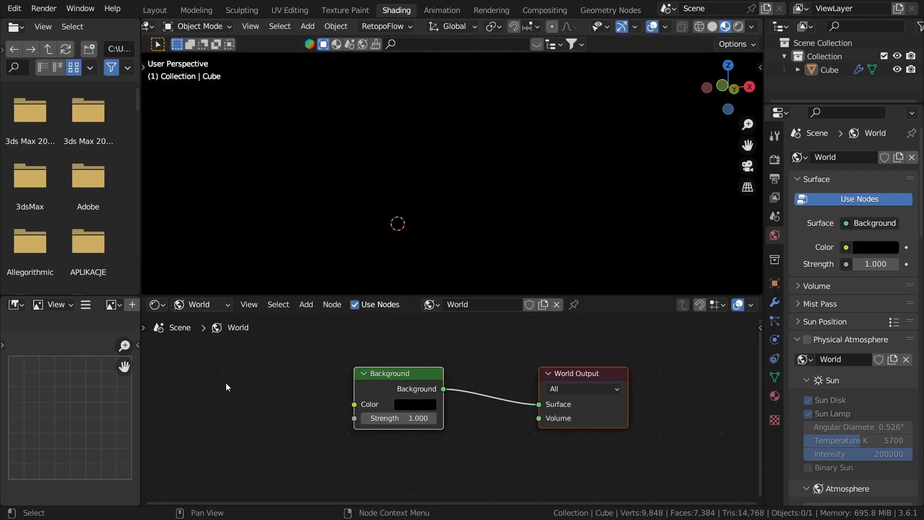
# Step: Return the shader editor to object materials and make Sparks main the active material
pyautogui.click(182, 304)
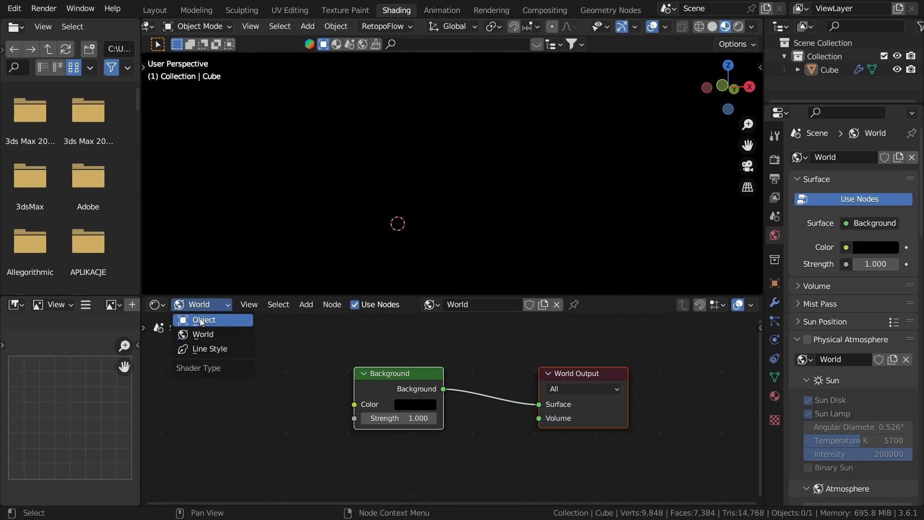
pyautogui.click(201, 320)
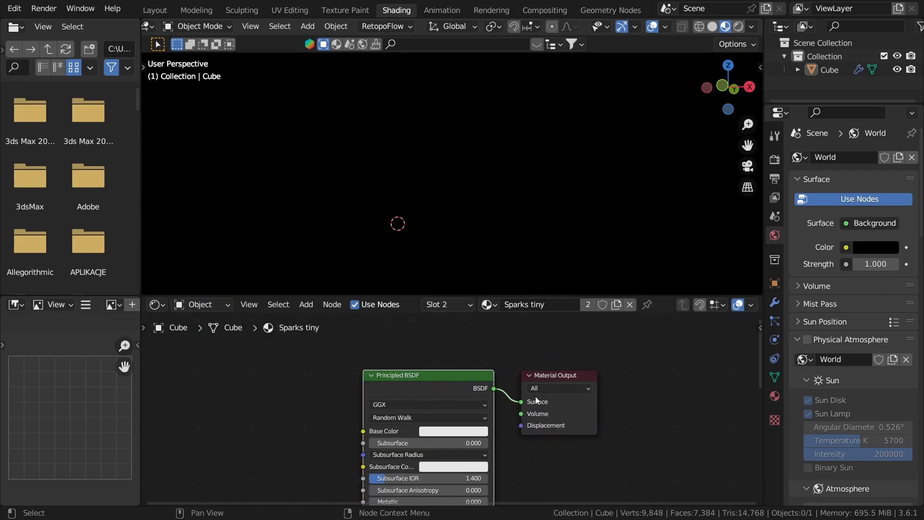
pyautogui.click(774, 396)
pyautogui.click(862, 162)
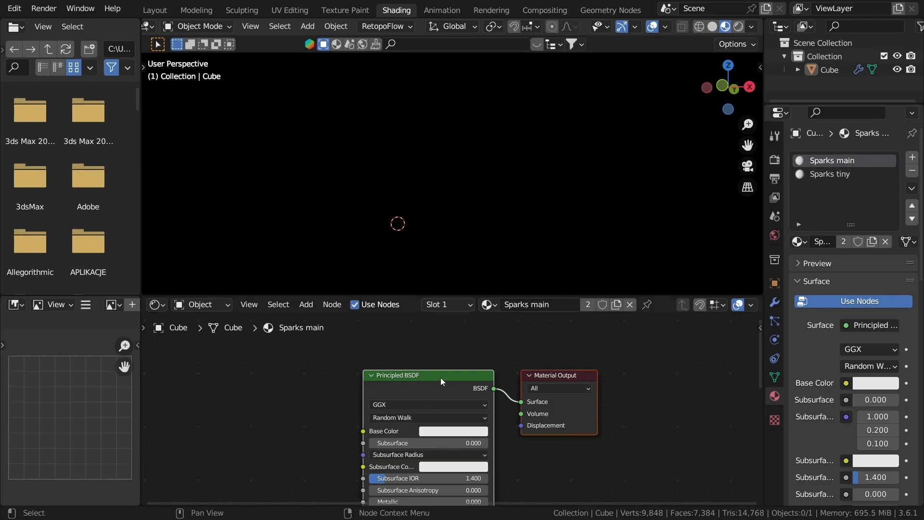
# Step: Replace the Principled BSDF in Sparks main with an Emission shader connected to the Material Output's Surface
pyautogui.moveTo(441, 378); pyautogui.dragTo(458, 355, button='middle')
pyautogui.click(425, 368)
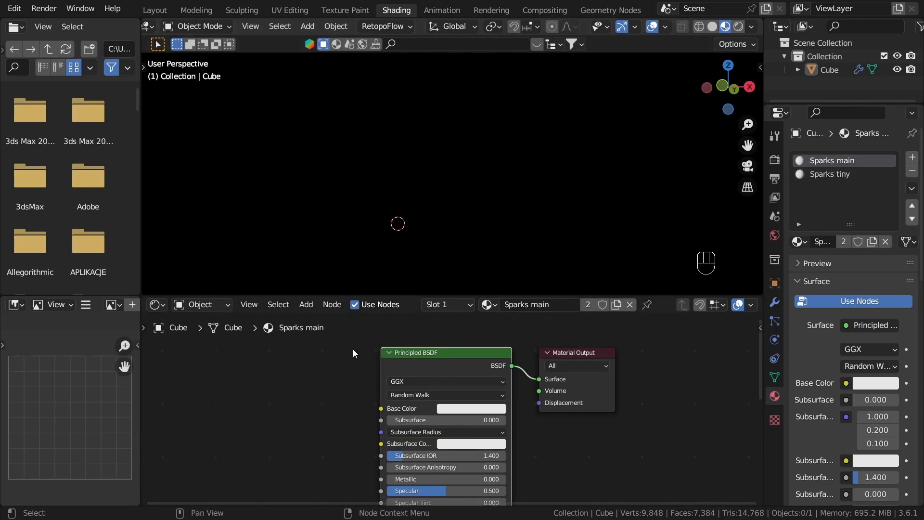
pyautogui.press('x')
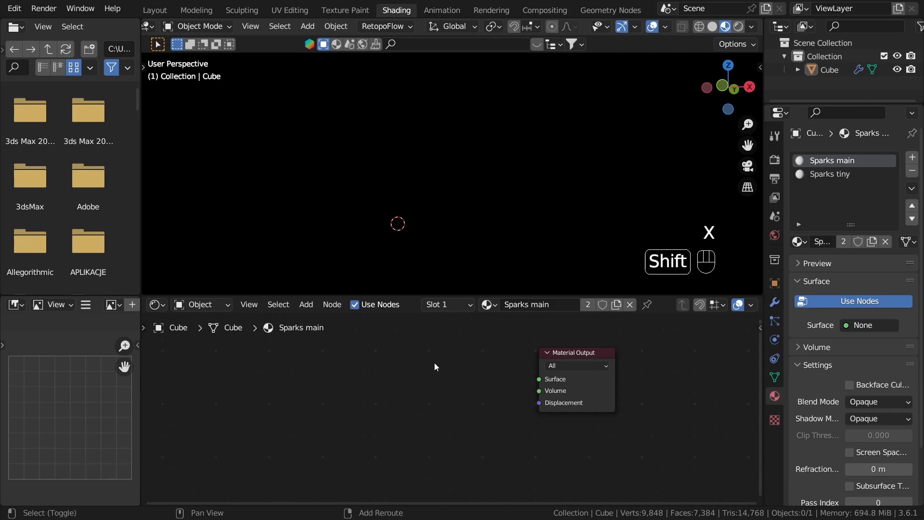
pyautogui.hotkey('shift', 'a')
pyautogui.write('emi')
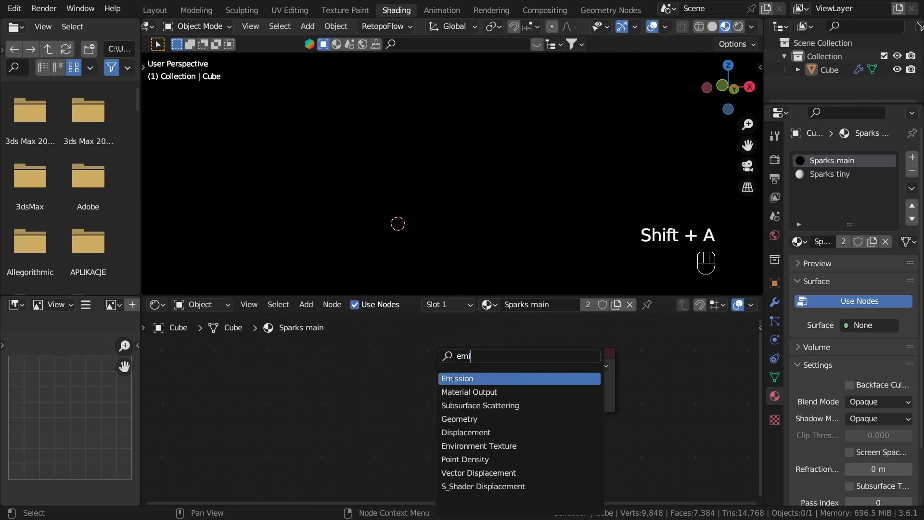
pyautogui.press('Return')
pyautogui.click(434, 377)
pyautogui.keyDown('ctrl'); pyautogui.keyDown('shift'); pyautogui.click(442, 372); pyautogui.keyUp('shift'); pyautogui.keyUp('ctrl')
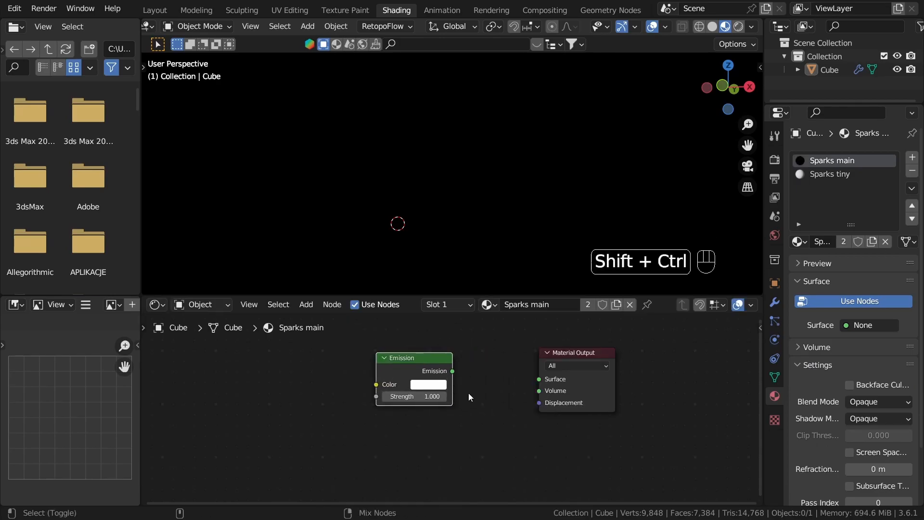
pyautogui.scroll(1, 498, 433)
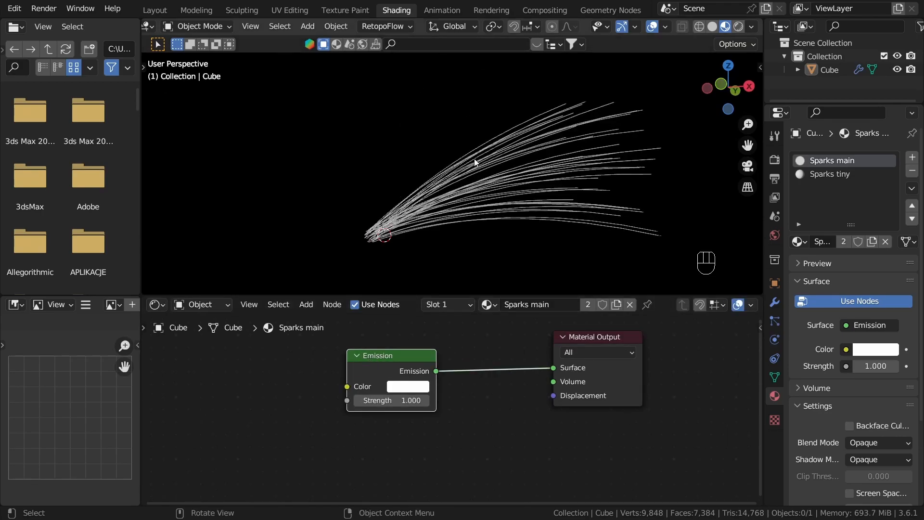
pyautogui.scroll(1, 380, 424)
pyautogui.scroll(-1, 425, 458)
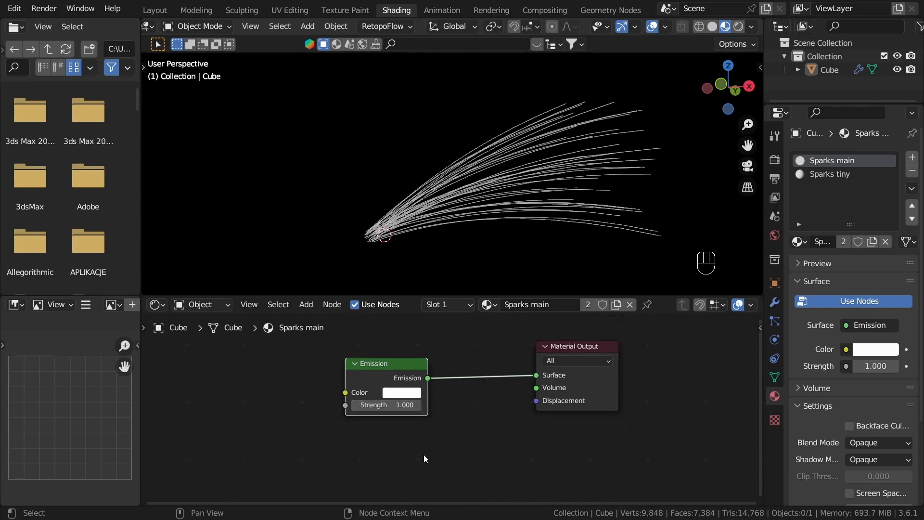
pyautogui.scroll(-1, 385, 410)
pyautogui.scroll(-1, 385, 365)
# Step: Add an Attribute node named Factor to Sparks main and preview its Color through the Material Output
pyautogui.hotkey('shift', 'a')
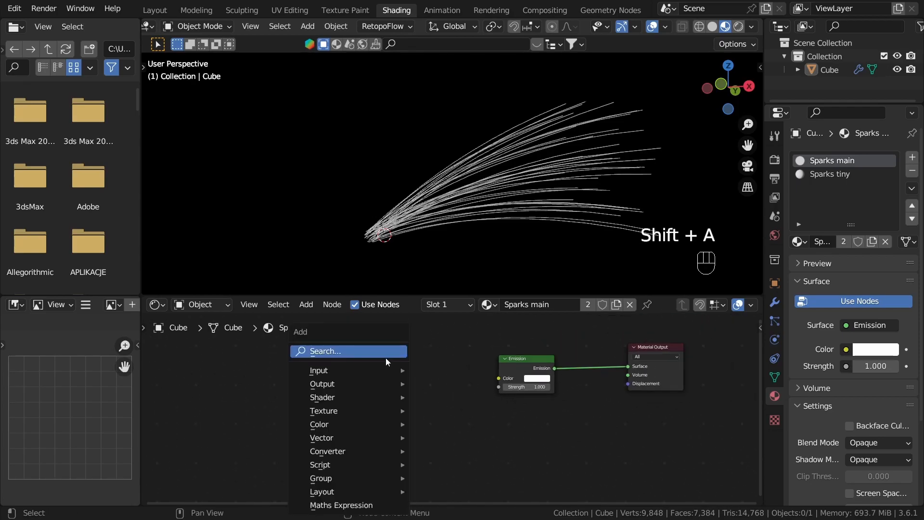
pyautogui.write('att')
pyautogui.press('Return')
pyautogui.click(373, 416)
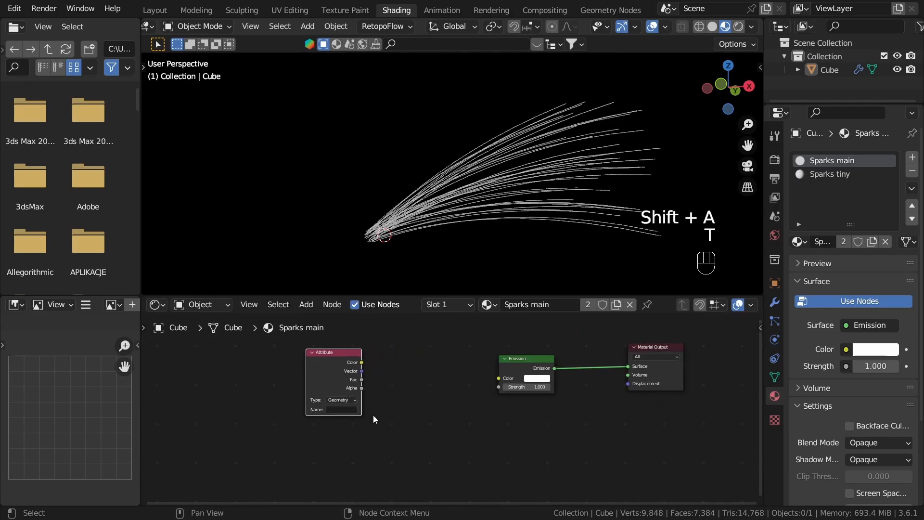
pyautogui.scroll(2, 374, 415)
pyautogui.write('Factor')
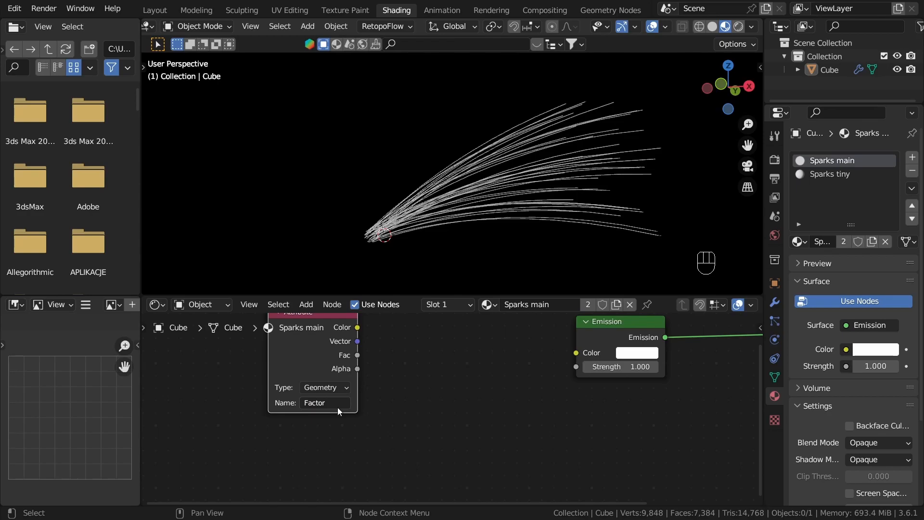
pyautogui.moveTo(337, 408); pyautogui.dragTo(339, 419, button='middle')
pyautogui.keyDown('ctrl'); pyautogui.keyDown('shift'); pyautogui.click(328, 349); pyautogui.keyUp('shift'); pyautogui.keyUp('ctrl')
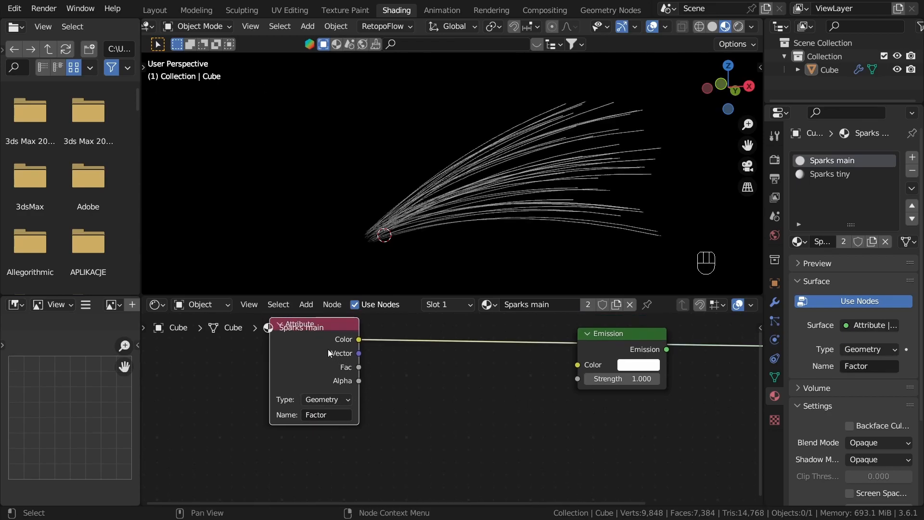
pyautogui.moveTo(301, 232); pyautogui.dragTo(316, 229, button='middle')
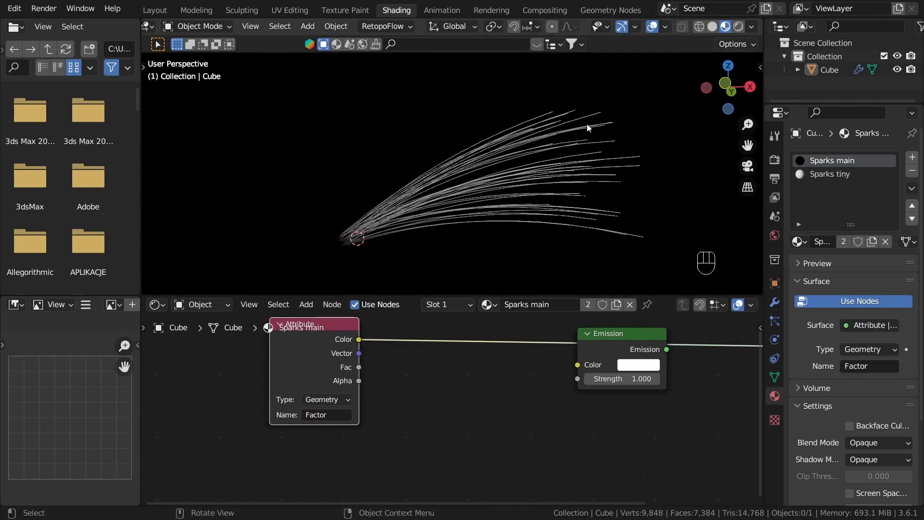
# Step: Spread out the Attribute and Emission nodes and add a Color Ramp with its Fac fed by the Attribute's Color
pyautogui.moveTo(406, 402); pyautogui.dragTo(341, 427, button='middle')
pyautogui.scroll(-1, 341, 427)
pyautogui.moveTo(522, 386); pyautogui.dragTo(578, 415)
pyautogui.moveTo(268, 388); pyautogui.dragTo(209, 374)
pyautogui.moveTo(228, 364); pyautogui.dragTo(305, 391)
pyautogui.write('colorr')
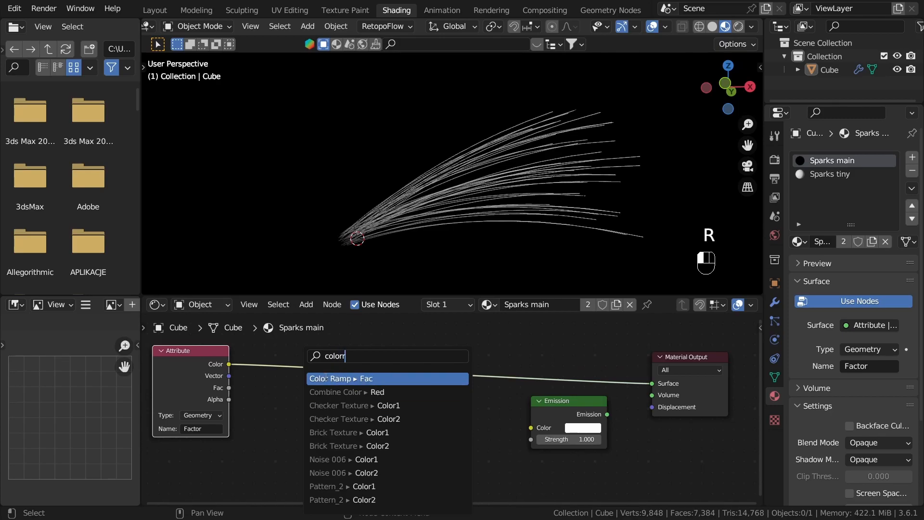
pyautogui.click(328, 379)
pyautogui.click(341, 344)
pyautogui.scroll(-4, 356, 368)
pyautogui.moveTo(365, 360); pyautogui.dragTo(359, 339)
pyautogui.moveTo(270, 406); pyautogui.dragTo(307, 409, button='middle')
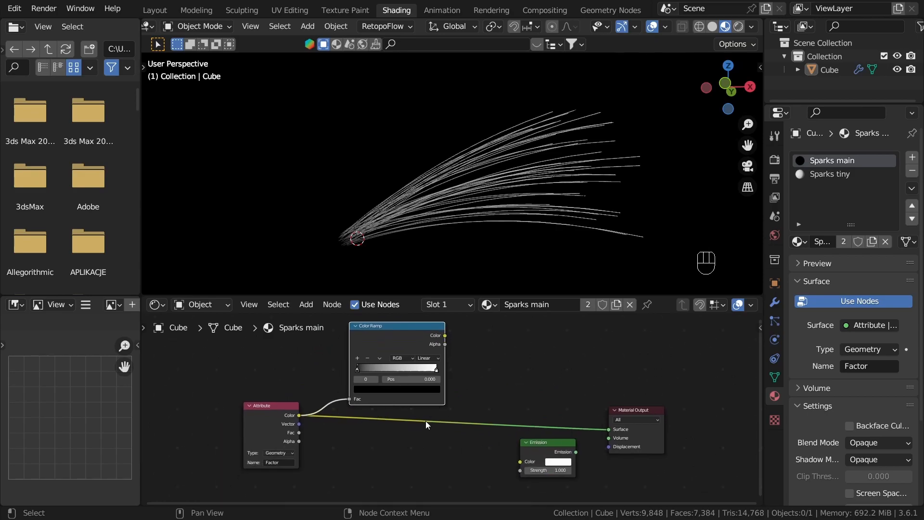
# Step: Duplicate the Color Ramp with its Attribute link kept, and connect the original ramp's Color to the Emission node's Color
pyautogui.hotkey('shift', 'ctrl', 'd')
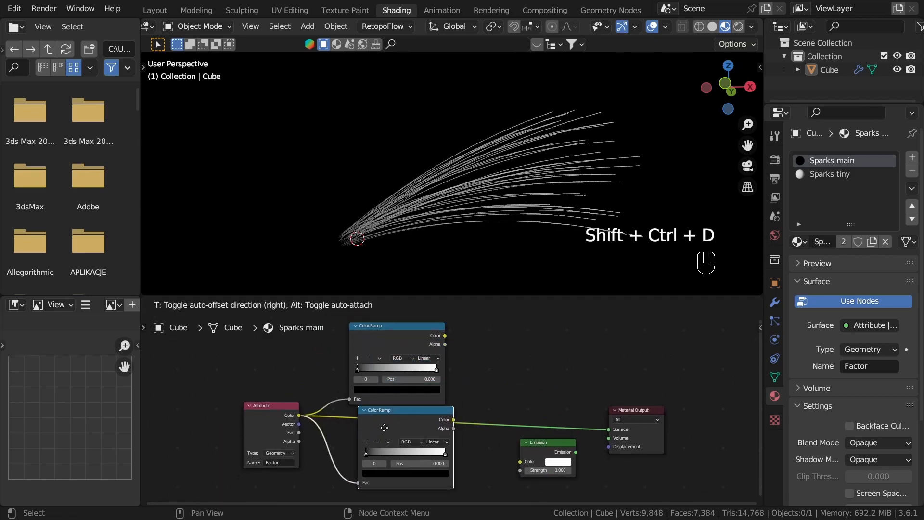
pyautogui.click(379, 432)
pyautogui.click(484, 403)
pyautogui.scroll(3, 444, 368)
pyautogui.moveTo(444, 320); pyautogui.dragTo(553, 365)
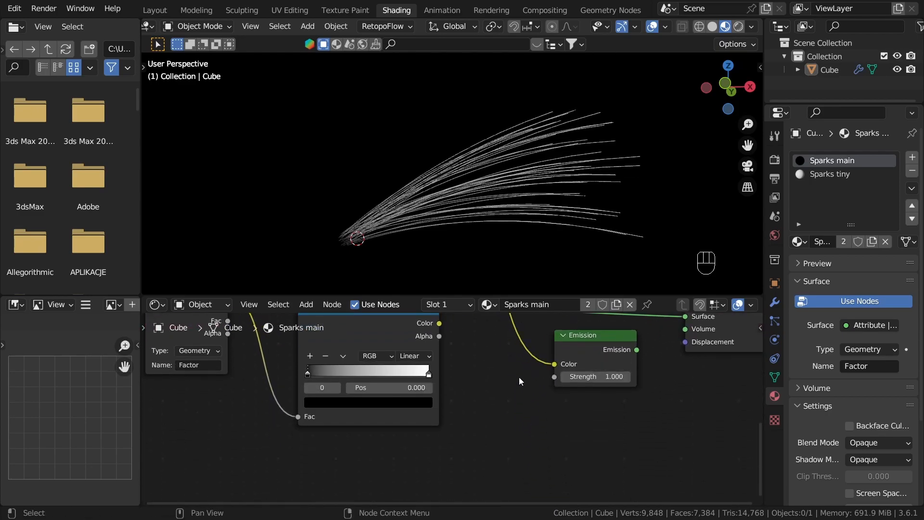
# Step: Connect the duplicated Color Ramp's Color to the Emission Strength, and the Emission output to the Material Output's Surface
pyautogui.moveTo(519, 376); pyautogui.dragTo(491, 424, button='middle')
pyautogui.moveTo(413, 374); pyautogui.dragTo(551, 349)
pyautogui.keyDown('ctrl'); pyautogui.keyDown('shift'); pyautogui.click(563, 405); pyautogui.keyUp('shift'); pyautogui.keyUp('ctrl')
pyautogui.scroll(-3, 415, 375)
pyautogui.moveTo(422, 377); pyautogui.dragTo(542, 397, button='middle')
# Step: Reverse the stops of the Color Ramp feeding Strength so white is at the start and black at the end
pyautogui.scroll(3, 536, 429)
pyautogui.scroll(2, 543, 397)
pyautogui.click(453, 356)
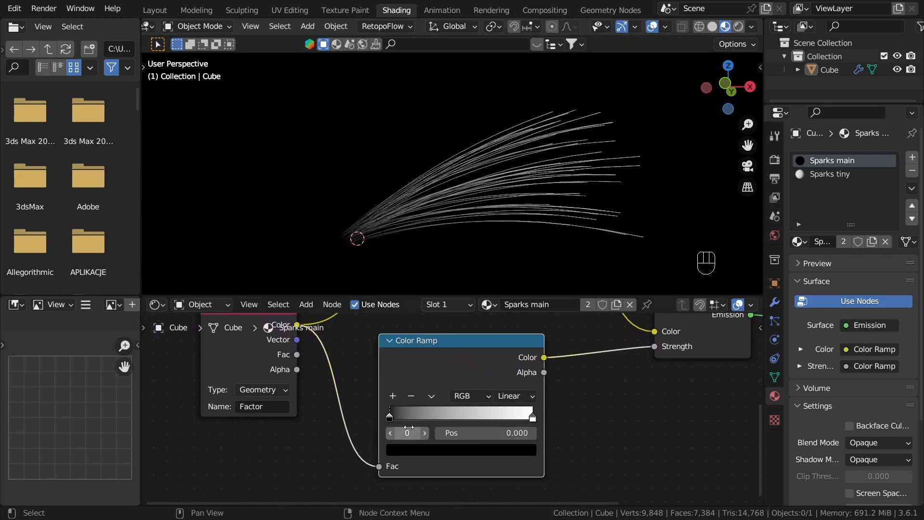
pyautogui.moveTo(394, 413); pyautogui.dragTo(435, 413)
pyautogui.moveTo(528, 415); pyautogui.dragTo(603, 411)
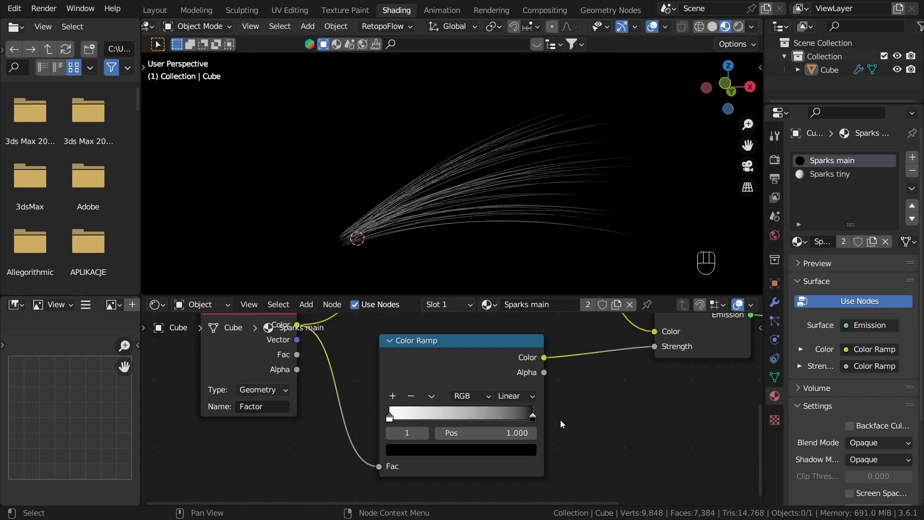
# Step: Brighten the end stop of the strength Color Ramp from black to light grey
pyautogui.click(406, 447)
pyautogui.click(497, 453)
pyautogui.scroll(8, 497, 452)
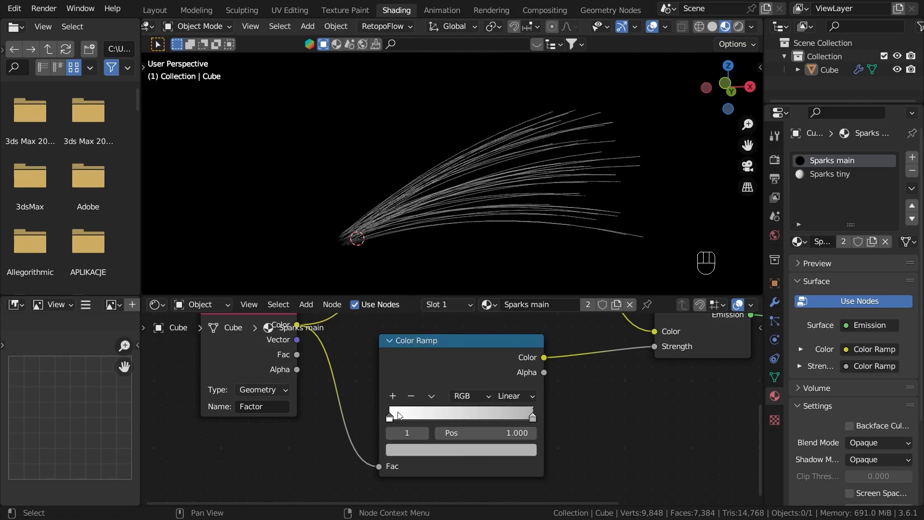
# Step: Set the color value of the strength Color Ramp's first stop to 15
pyautogui.click(399, 415)
pyautogui.click(403, 452)
pyautogui.click(420, 415)
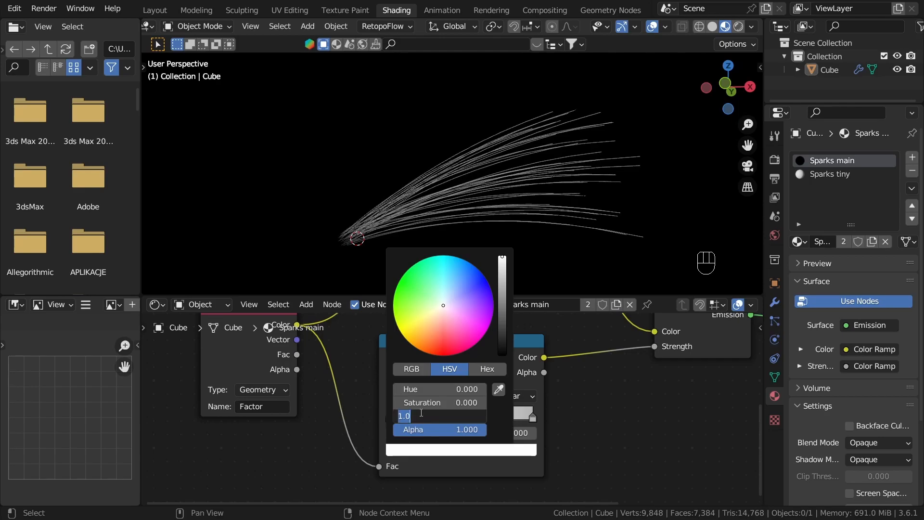
pyautogui.write('15')
pyautogui.press('Return')
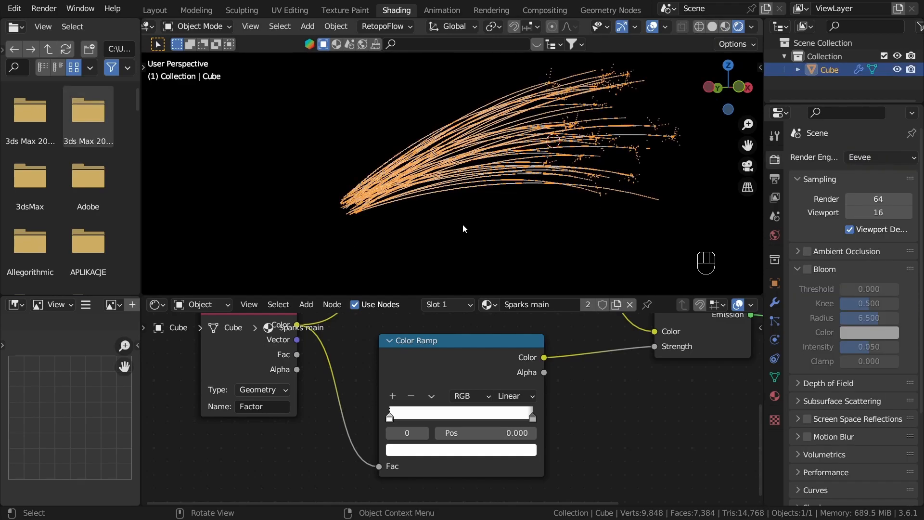
# Step: Set the render engine to Cycles on GPU Compute and enable viewport denoising
pyautogui.click(463, 224)
pyautogui.keyDown('shift'); pyautogui.moveTo(530, 197); pyautogui.dragTo(473, 226, button='middle'); pyautogui.keyUp('shift')
pyautogui.click(864, 157)
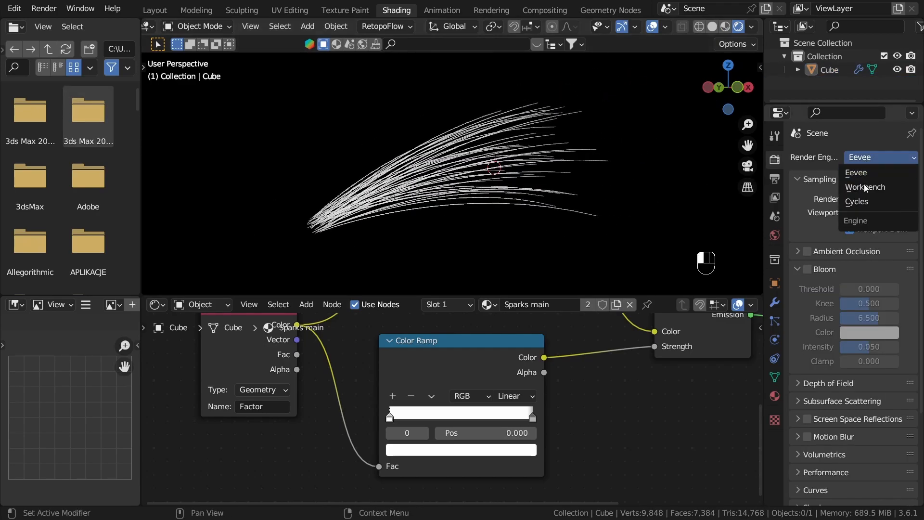
pyautogui.click(863, 202)
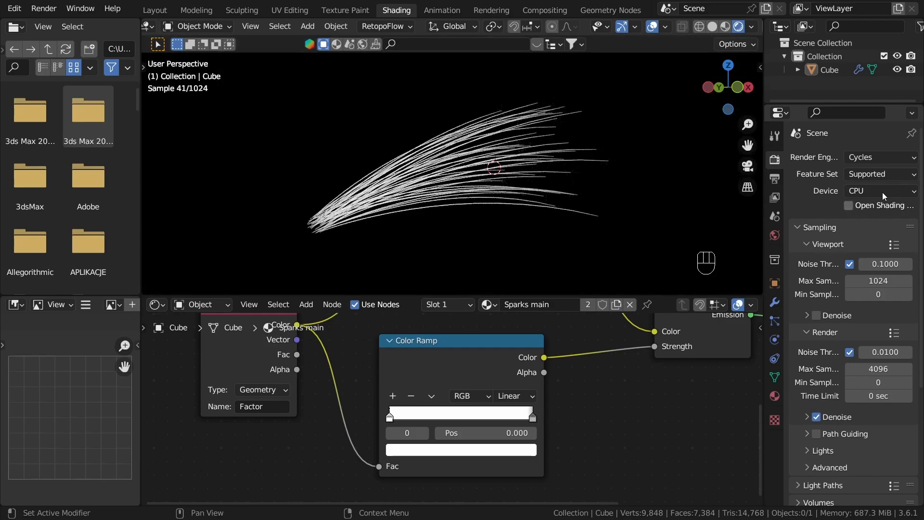
pyautogui.click(882, 192)
pyautogui.click(837, 225)
pyautogui.click(817, 315)
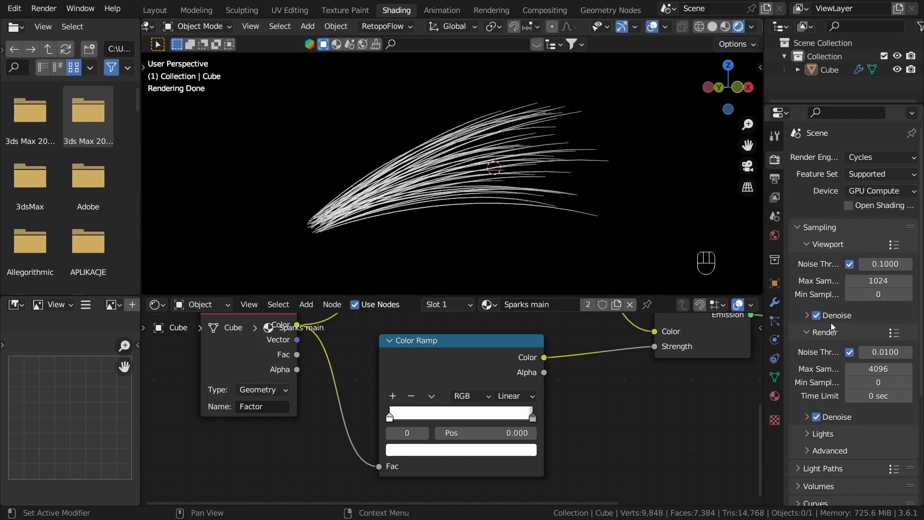
# Step: Switch to the Compositing workspace and enable compositing nodes
pyautogui.click(499, 200)
pyautogui.click(457, 247)
pyautogui.press('z')
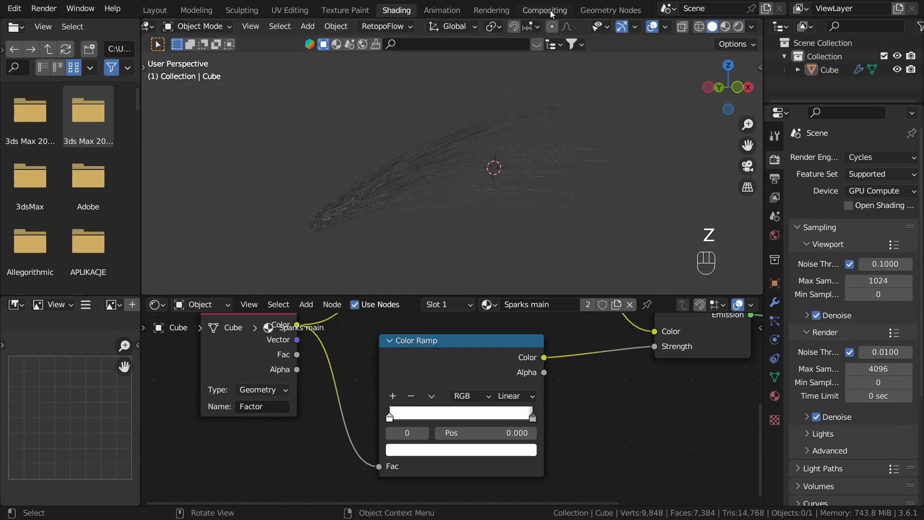
pyautogui.click(468, 125)
pyautogui.click(549, 11)
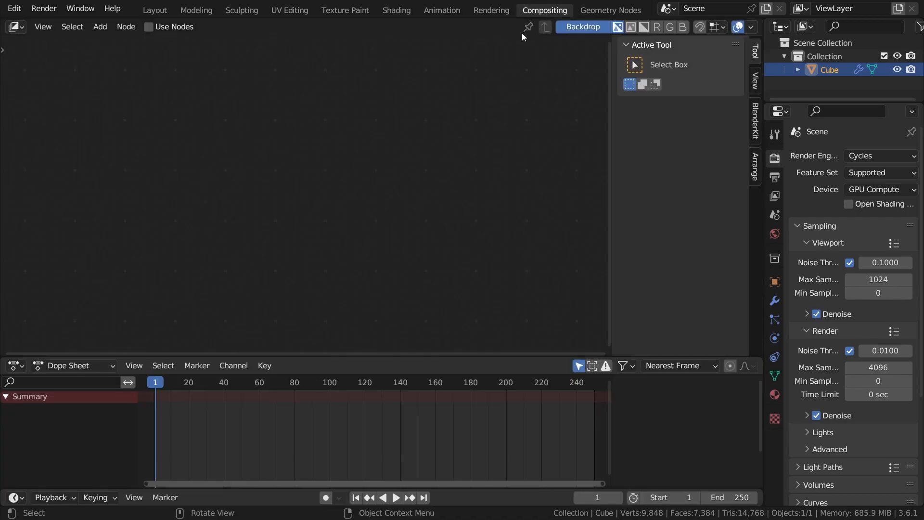
pyautogui.click(151, 30)
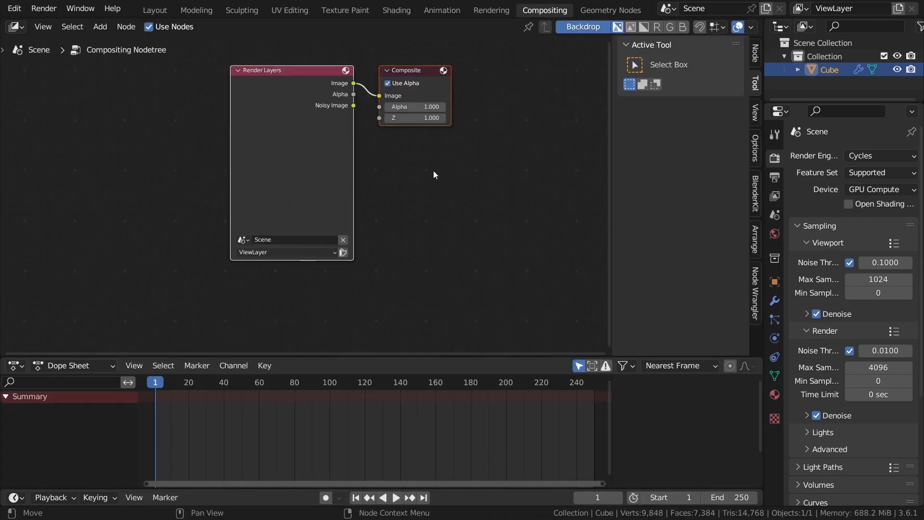
# Step: Spread out the Render Layers and Composite nodes and insert a Glare node on the Image link between them
pyautogui.click(432, 171)
pyautogui.moveTo(358, 165); pyautogui.dragTo(431, 212, button='middle')
pyautogui.moveTo(363, 183); pyautogui.dragTo(163, 194)
pyautogui.hotkey('shift', 'a')
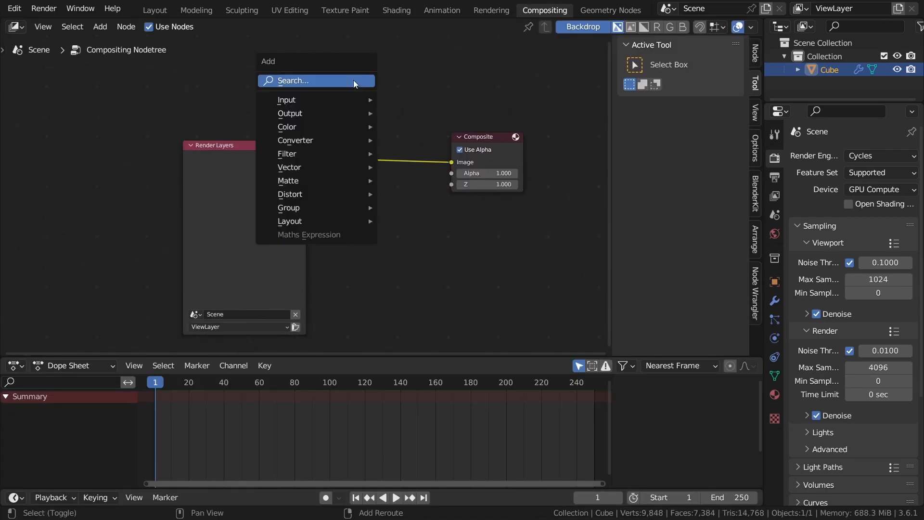
pyautogui.click(355, 84)
pyautogui.write('gla')
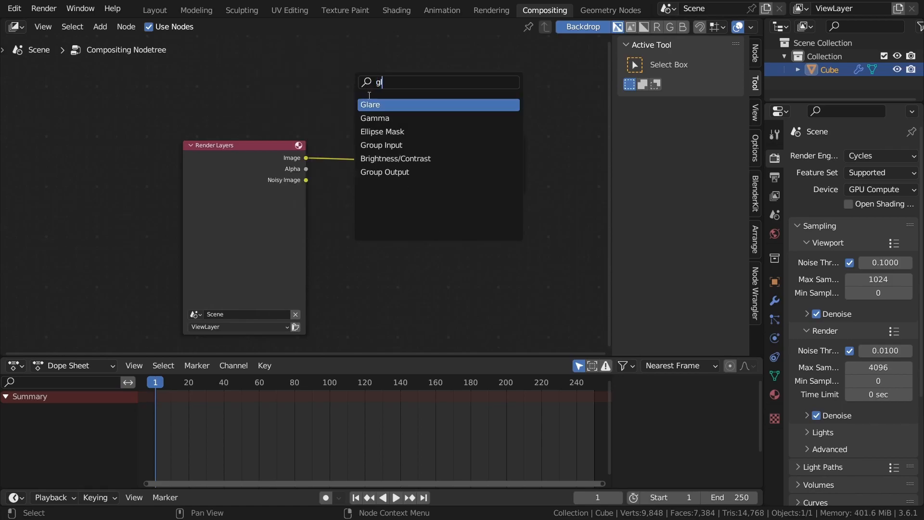
pyautogui.press('Return')
pyautogui.click(347, 115)
# Step: Set the Glare node's type to Fog Glow
pyautogui.scroll(2, 351, 117)
pyautogui.click(380, 121)
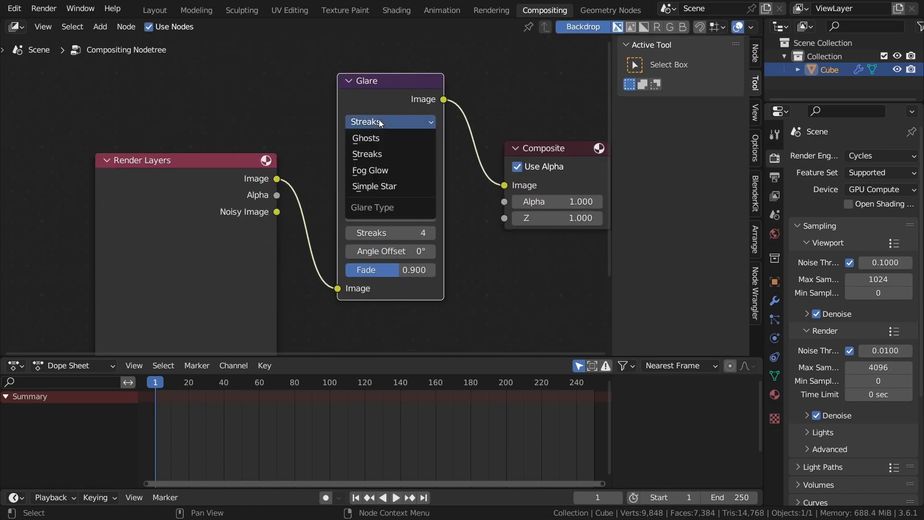
pyautogui.click(389, 171)
pyautogui.click(448, 195)
pyautogui.moveTo(407, 112); pyautogui.dragTo(399, 133)
pyautogui.click(445, 103)
# Step: Return to the Shading workspace and set the rendered viewport's Compositor option to Always
pyautogui.click(392, 14)
pyautogui.keyDown('shift'); pyautogui.moveTo(434, 183); pyautogui.dragTo(496, 176, button='middle'); pyautogui.keyUp('shift')
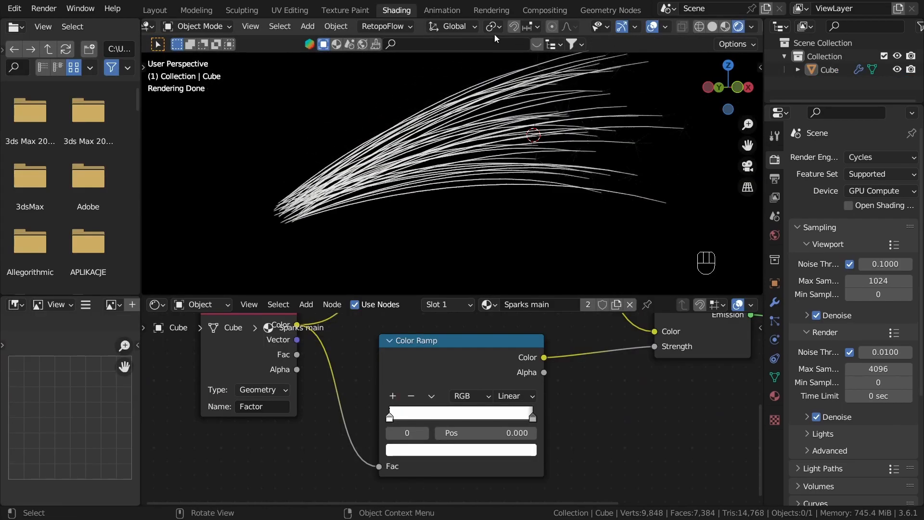
pyautogui.click(549, 11)
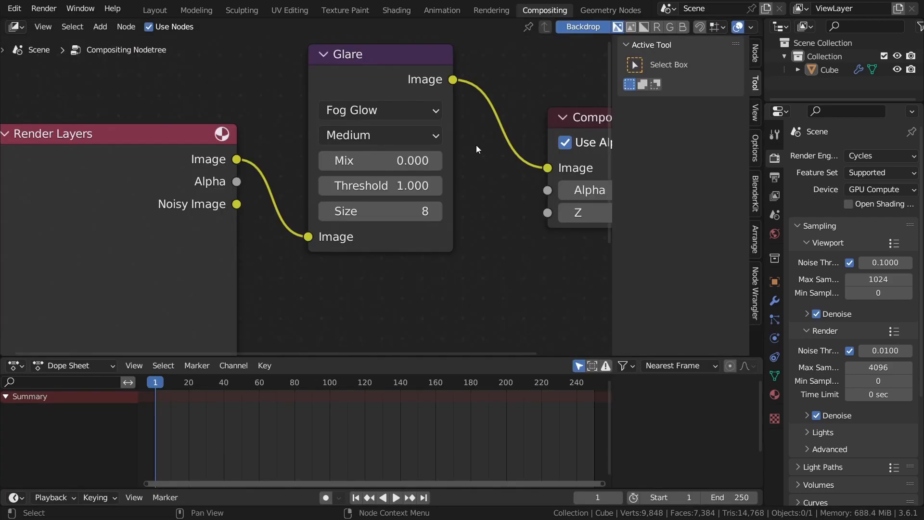
pyautogui.click(392, 9)
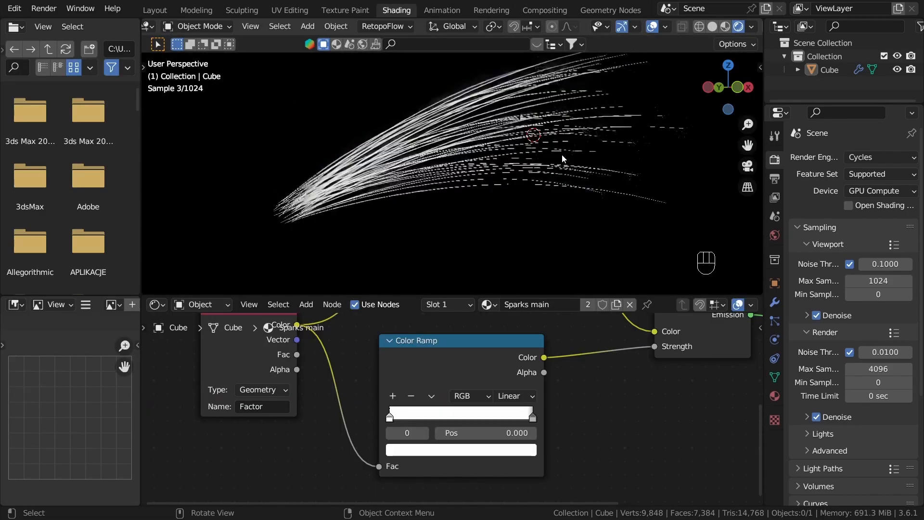
pyautogui.click(754, 28)
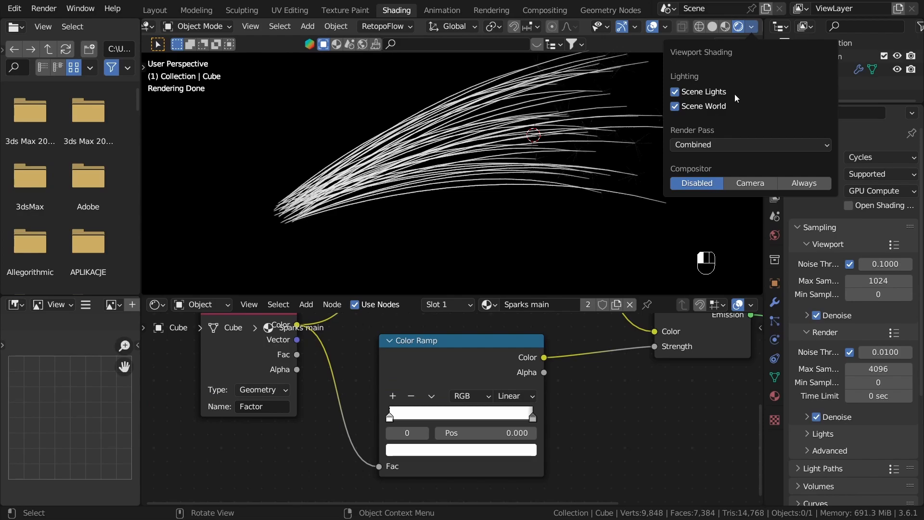
pyautogui.click(816, 185)
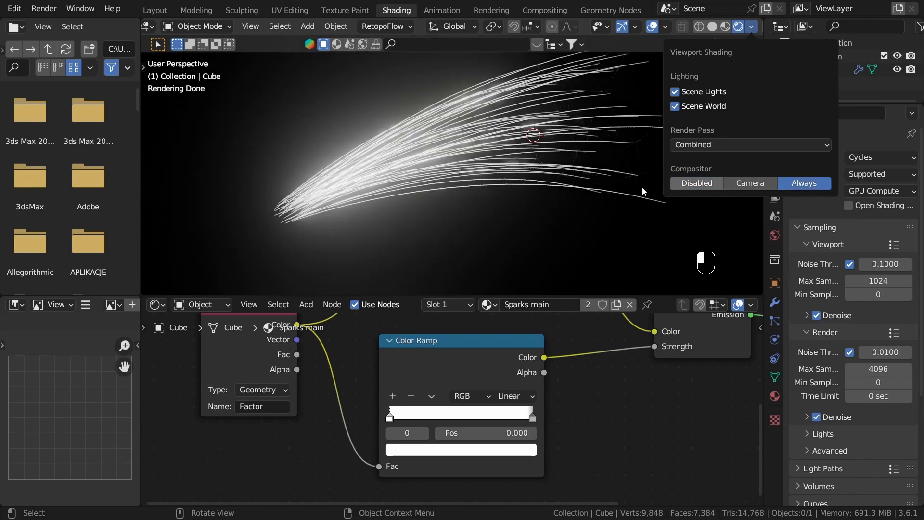
# Step: Raise the color value of the strength Color Ramp's first stop to 20
pyautogui.moveTo(466, 239)
pyautogui.mouseDown(button='middle')
pyautogui.moveTo(518, 217)
pyautogui.moveTo(452, 236)
pyautogui.mouseUp(button='middle')
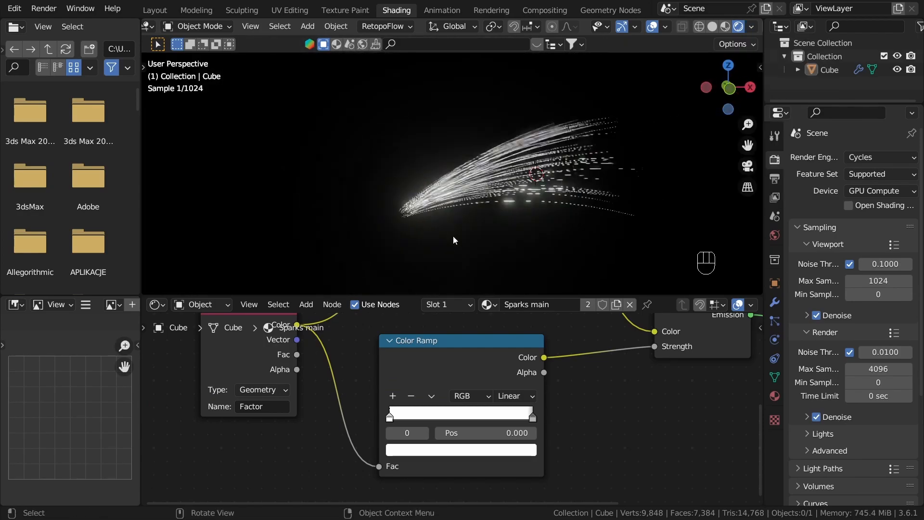
pyautogui.keyDown('shift'); pyautogui.moveTo(595, 184); pyautogui.dragTo(546, 193, button='middle'); pyautogui.keyUp('shift')
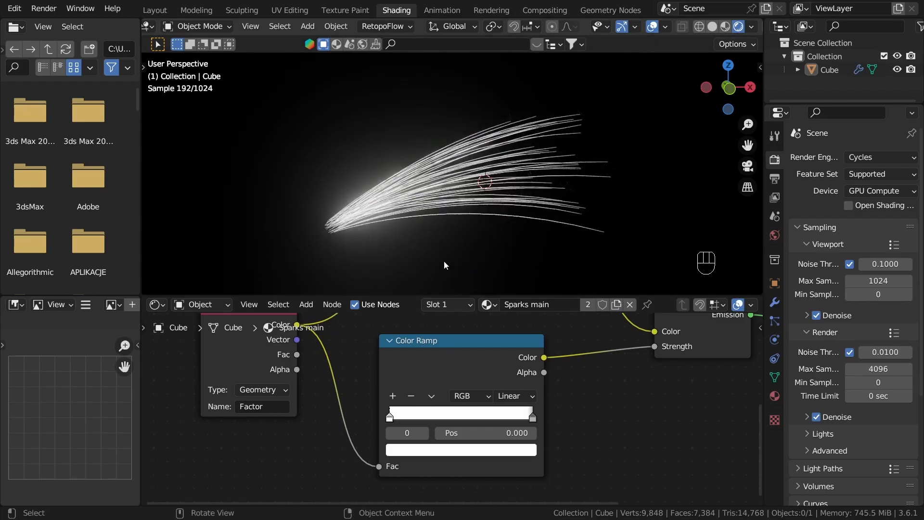
pyautogui.click(414, 373)
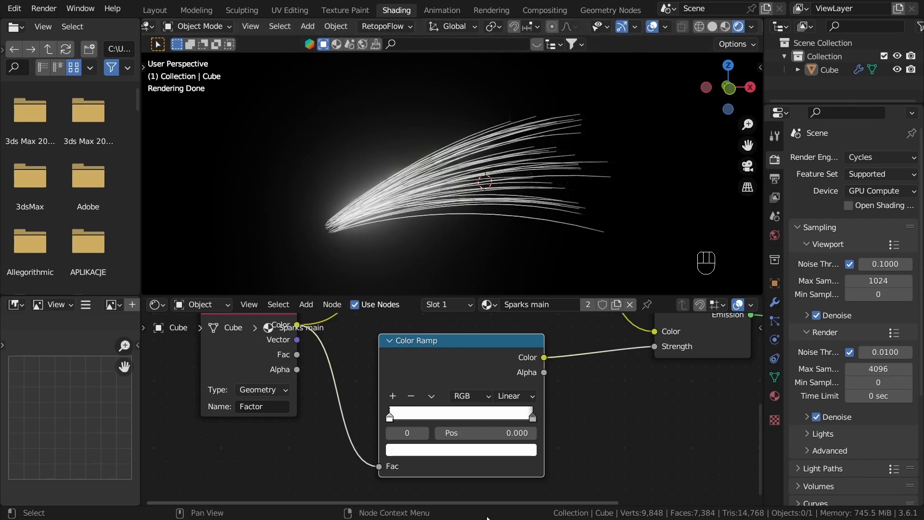
pyautogui.scroll(1, 450, 457)
pyautogui.click(449, 452)
pyautogui.click(473, 413)
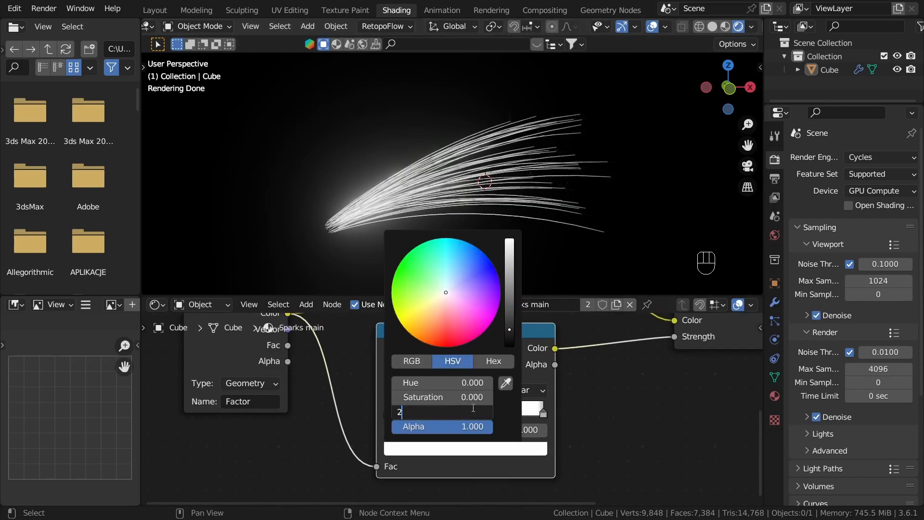
pyautogui.write('20')
pyautogui.press('Return')
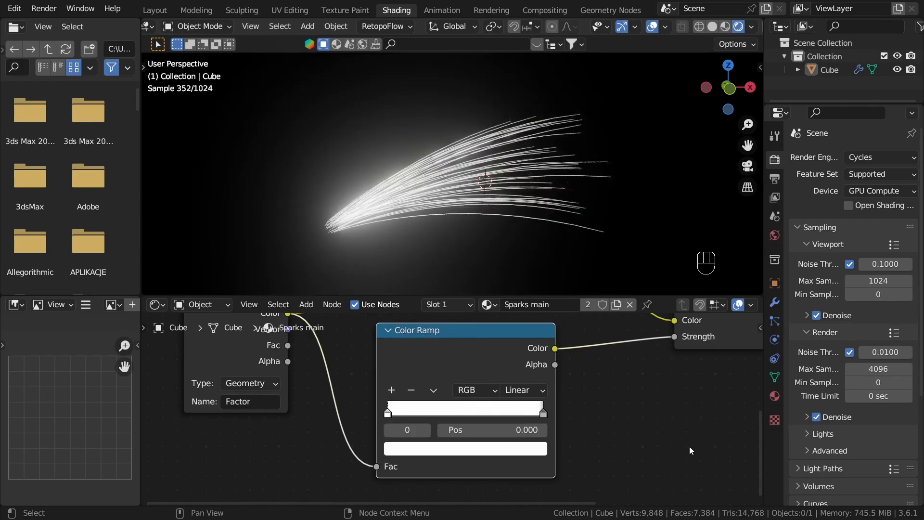
# Step: Add a middle stop at about 0.5 to the strength Color Ramp and set its color value to 6
pyautogui.click(397, 390)
pyautogui.click(476, 450)
pyautogui.click(468, 413)
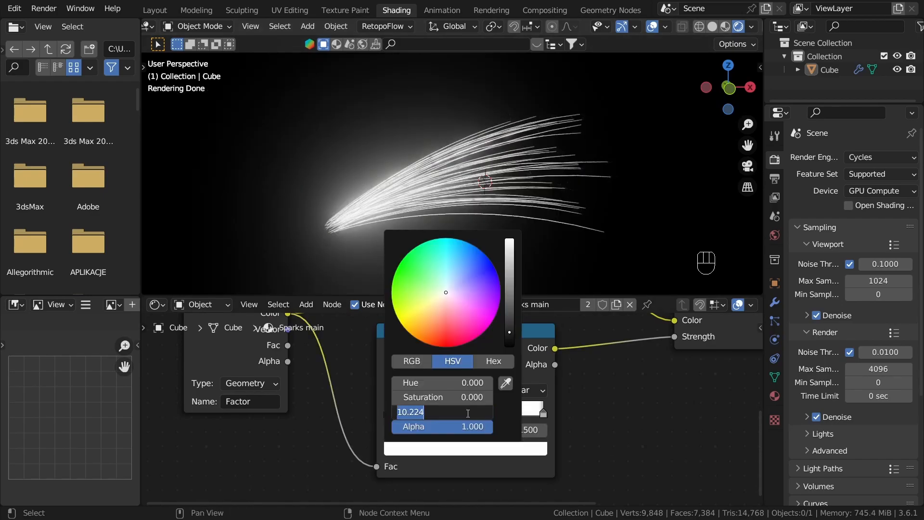
pyautogui.write('6')
pyautogui.press('Return')
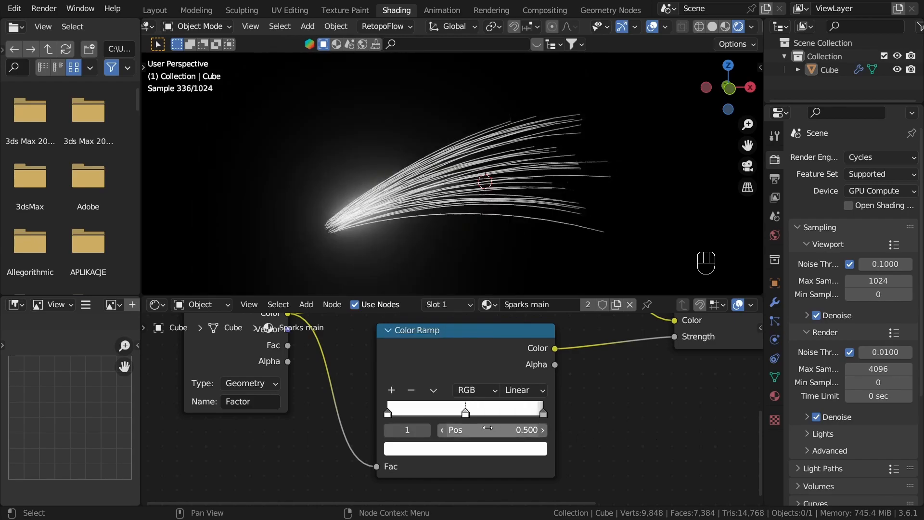
pyautogui.moveTo(468, 413)
pyautogui.mouseDown()
pyautogui.moveTo(445, 413)
pyautogui.moveTo(499, 414)
pyautogui.moveTo(467, 415)
pyautogui.mouseUp()
# Step: Reverse the stops of the Color Ramp feeding the Emission Color so white is at 0 and black at the end
pyautogui.moveTo(472, 226); pyautogui.dragTo(494, 146, button='middle')
pyautogui.scroll(-9, 626, 481)
pyautogui.moveTo(602, 449); pyautogui.dragTo(565, 501, button='middle')
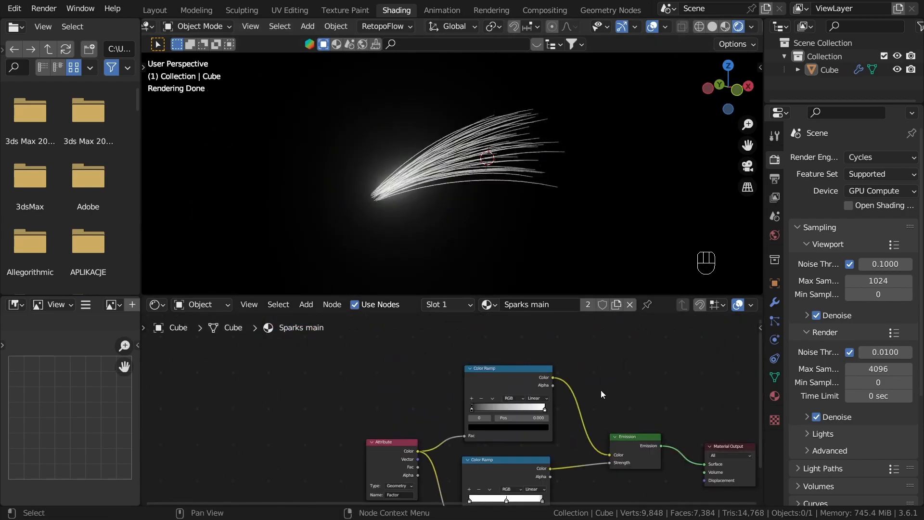
pyautogui.scroll(6, 522, 411)
pyautogui.scroll(3, 521, 407)
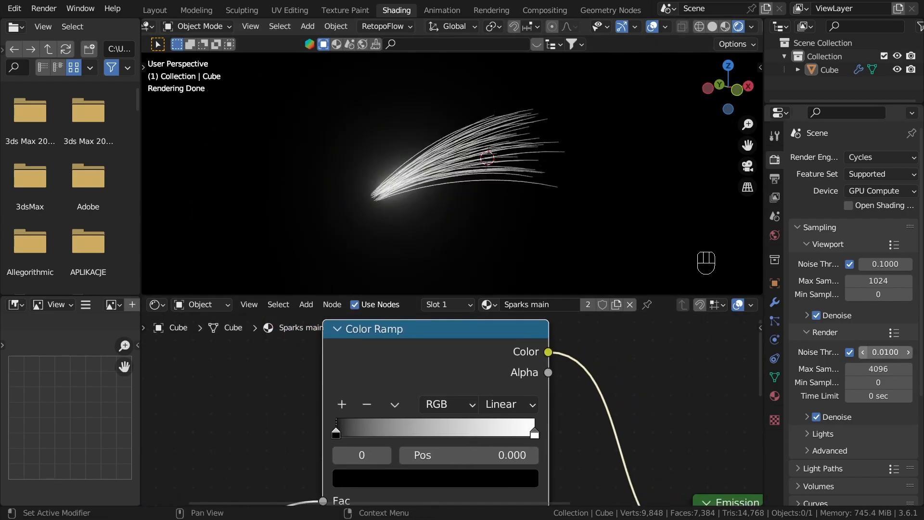
pyautogui.scroll(1, 519, 404)
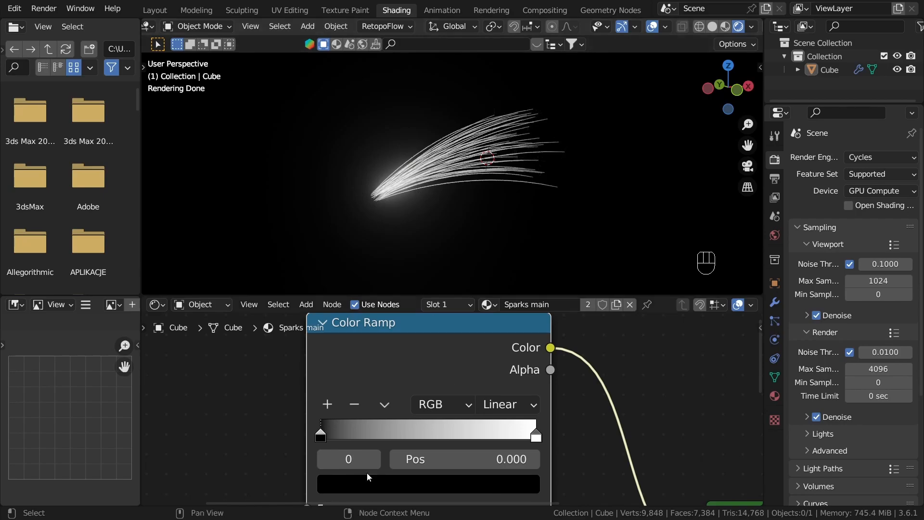
pyautogui.moveTo(600, 435); pyautogui.dragTo(541, 428, button='middle')
pyautogui.click(476, 431)
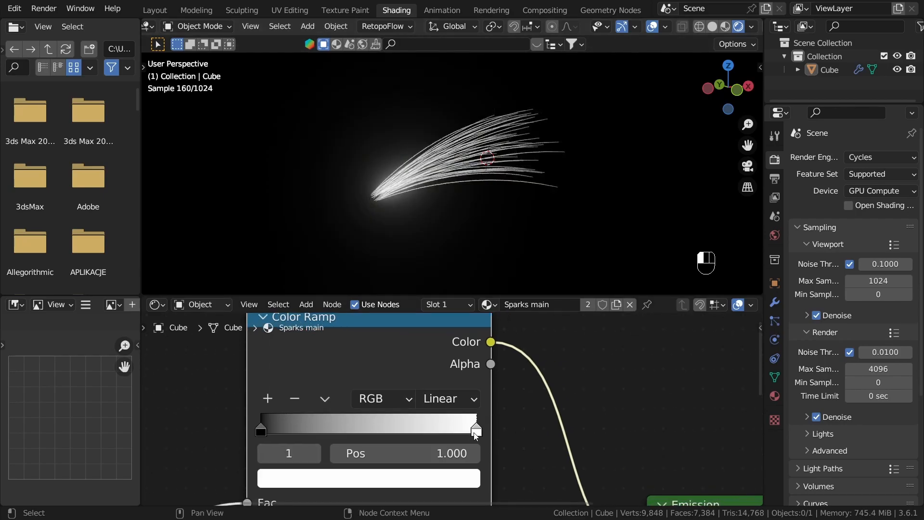
pyautogui.moveTo(475, 436); pyautogui.dragTo(342, 431)
pyautogui.moveTo(261, 433); pyautogui.dragTo(316, 431)
pyautogui.moveTo(316, 429); pyautogui.dragTo(600, 437)
pyautogui.moveTo(397, 429); pyautogui.dragTo(316, 430)
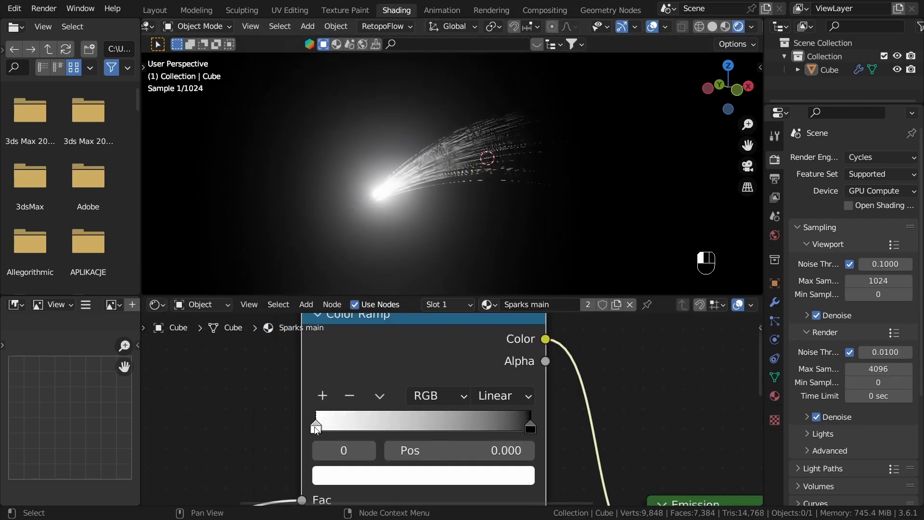
# Step: Lower the color values of the first and middle stops of the strength Color Ramp to soften the glow
pyautogui.scroll(-1, 470, 427)
pyautogui.moveTo(429, 123); pyautogui.dragTo(412, 192, button='middle')
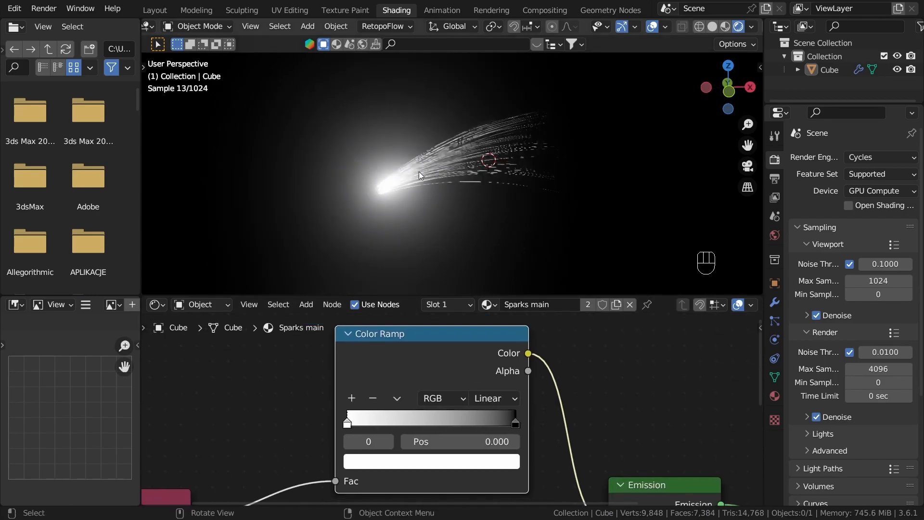
pyautogui.scroll(-5, 481, 411)
pyautogui.moveTo(478, 463); pyautogui.dragTo(519, 315, button='middle')
pyautogui.scroll(6, 438, 419)
pyautogui.click(403, 421)
pyautogui.moveTo(471, 382); pyautogui.dragTo(432, 382)
pyautogui.click(470, 377)
pyautogui.click(465, 416)
pyautogui.moveTo(442, 377); pyautogui.dragTo(417, 377)
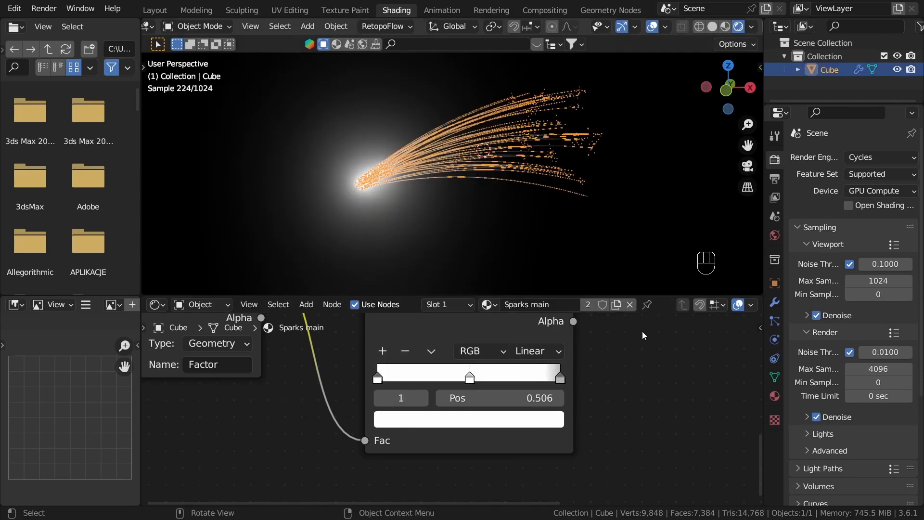
# Step: Color the end stop of the Emission Color ramp fully saturated orange and move it to about 0.483
pyautogui.scroll(-6, 517, 457)
pyautogui.moveTo(565, 335); pyautogui.dragTo(529, 372, button='middle')
pyautogui.scroll(2, 515, 361)
pyautogui.moveTo(427, 361); pyautogui.dragTo(420, 378, button='middle')
pyautogui.scroll(2, 420, 379)
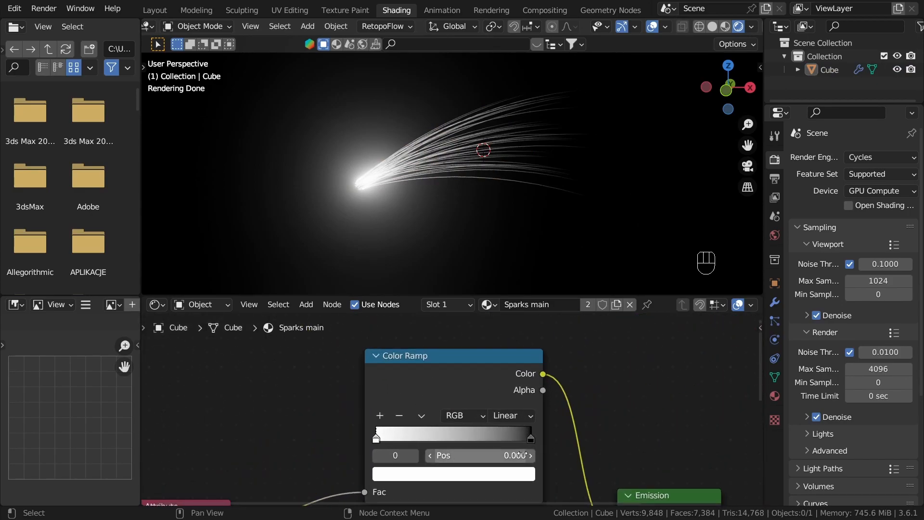
pyautogui.hotkey('ctrl', 'z')
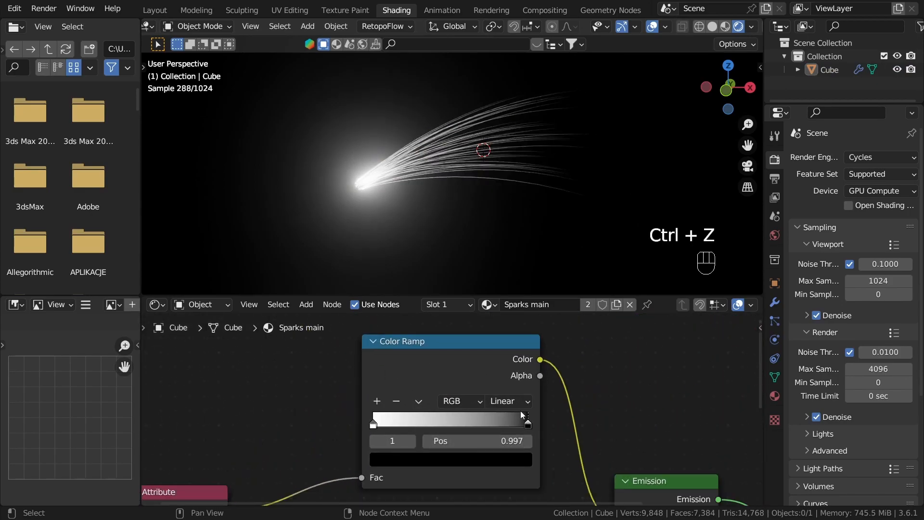
pyautogui.click(488, 461)
pyautogui.keyDown('ctrl'); pyautogui.scroll(2, 436, 325); pyautogui.keyUp('ctrl')
pyautogui.scroll(8, 435, 321)
pyautogui.moveTo(434, 321); pyautogui.dragTo(415, 340)
pyautogui.scroll(6, 416, 340)
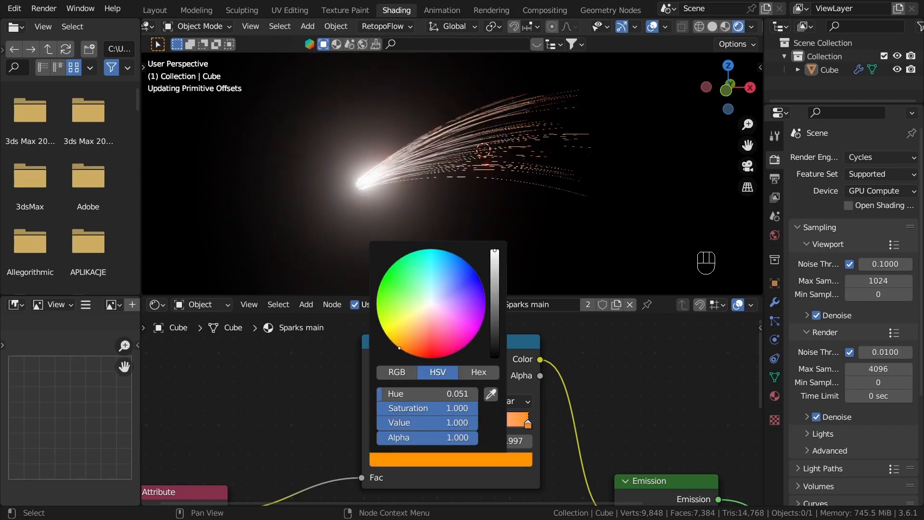
pyautogui.moveTo(521, 424); pyautogui.dragTo(435, 425)
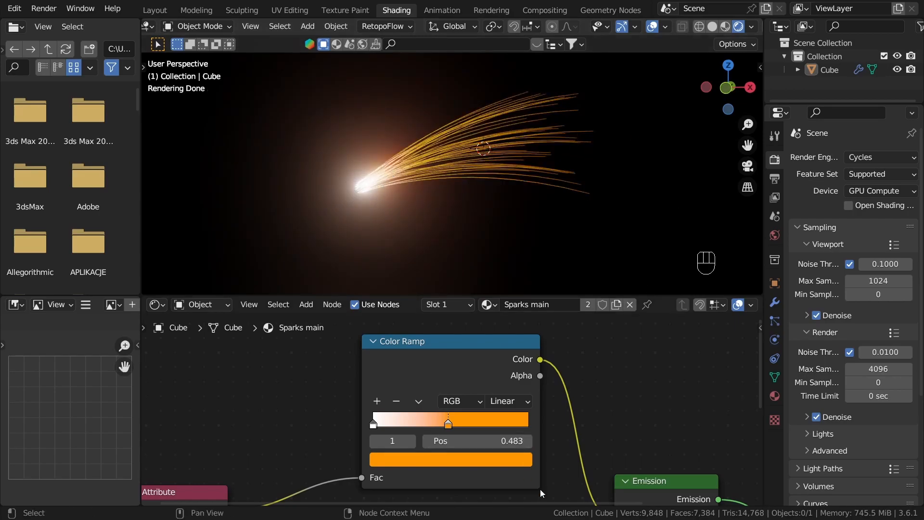
# Step: Tidy the Sparks main node tree by moving the Color Ramp, Attribute and Material Output nodes closer together
pyautogui.scroll(-5, 574, 471)
pyautogui.click(636, 412)
pyautogui.scroll(-7, 635, 414)
pyautogui.moveTo(634, 466); pyautogui.dragTo(488, 401, button='middle')
pyautogui.scroll(2, 410, 352)
pyautogui.moveTo(411, 352); pyautogui.dragTo(394, 361)
pyautogui.moveTo(291, 417); pyautogui.dragTo(307, 417)
pyautogui.moveTo(612, 403); pyautogui.dragTo(595, 391)
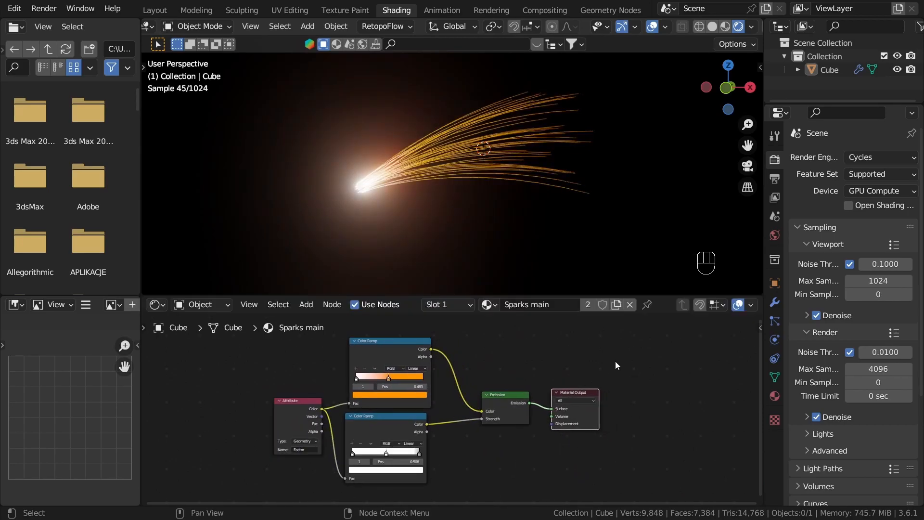
# Step: Replace the Principled BSDF of the Sparks tiny material with an Emission shader
pyautogui.click(775, 396)
pyautogui.click(838, 174)
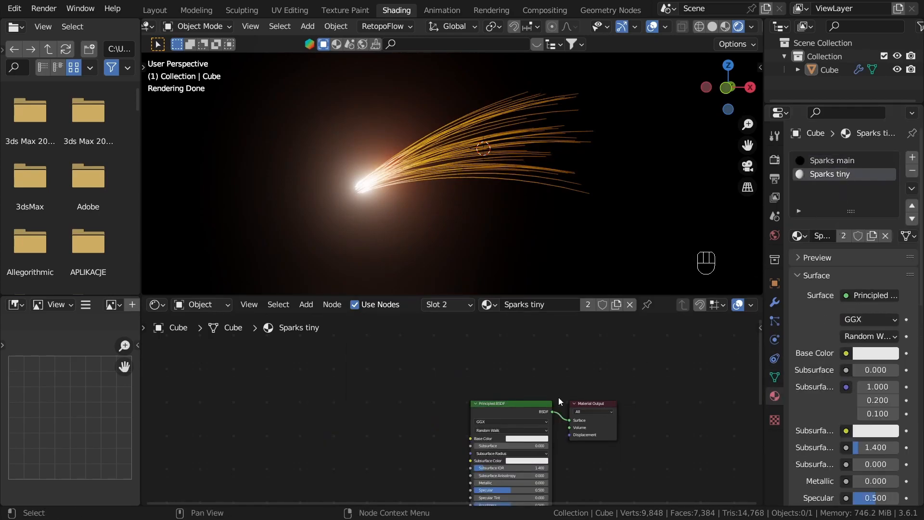
pyautogui.scroll(2, 580, 403)
pyautogui.press('x')
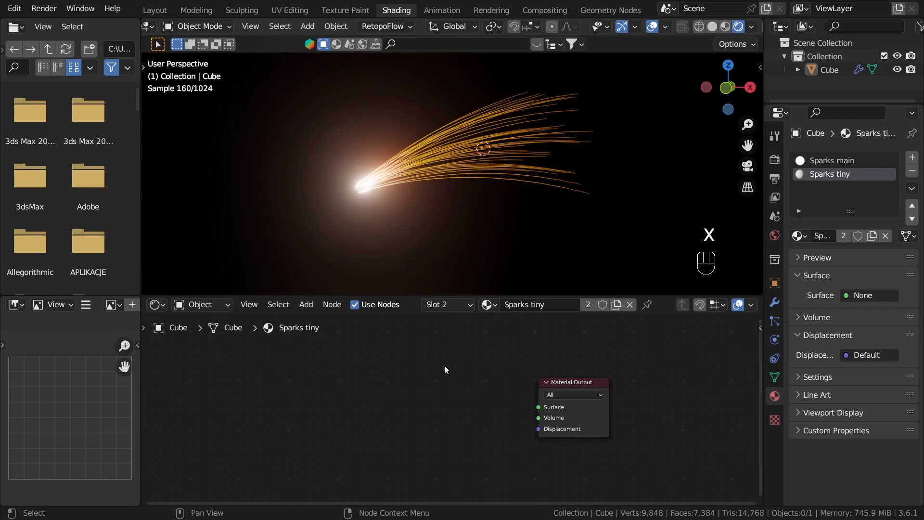
pyautogui.hotkey('shift', 'a')
pyautogui.write('emi')
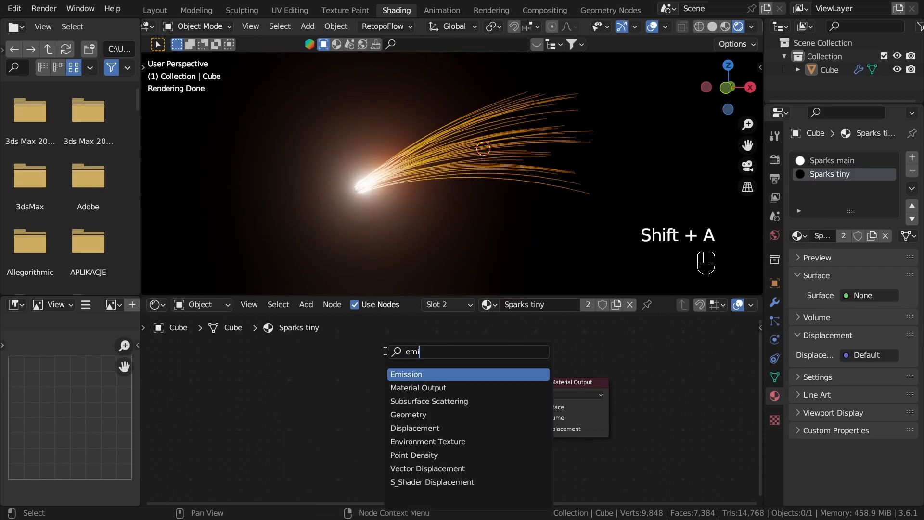
pyautogui.press('Return')
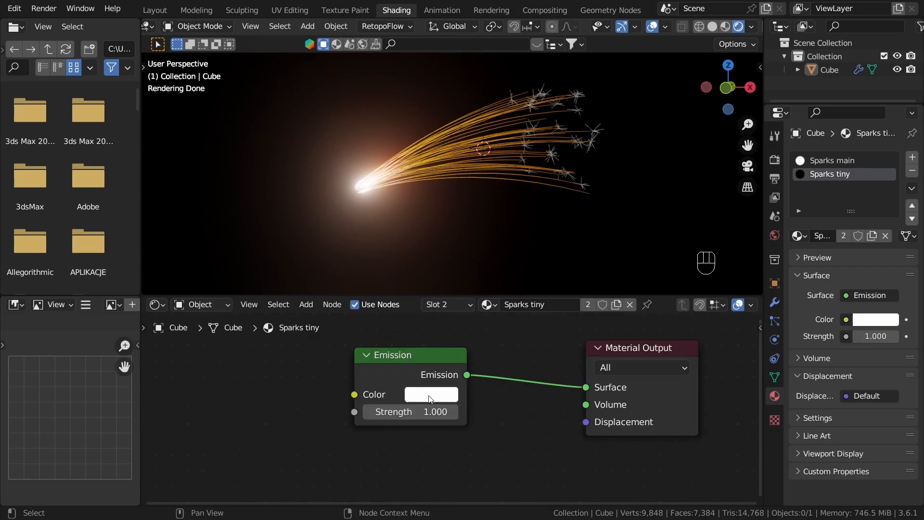
# Step: Set the Sparks tiny Emission color to fully saturated orange at hue 0.020 and its strength to 2.3
pyautogui.click(431, 397)
pyautogui.moveTo(475, 231)
pyautogui.mouseDown()
pyautogui.moveTo(463, 282)
pyautogui.moveTo(449, 278)
pyautogui.mouseUp()
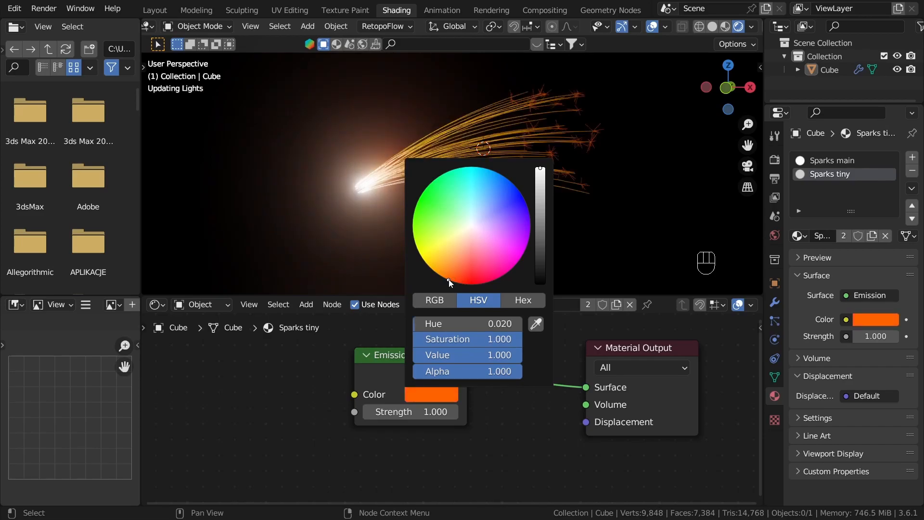
pyautogui.moveTo(424, 412)
pyautogui.mouseDown()
pyautogui.moveTo(467, 413)
pyautogui.moveTo(428, 412)
pyautogui.mouseUp()
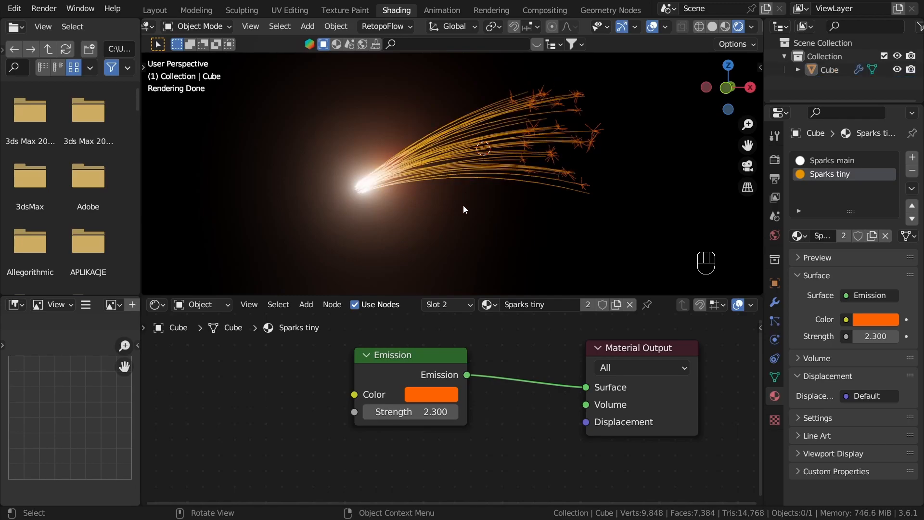
# Step: In the Geometry Nodes workspace, examine the Tiny sparks Duplicate Elements node and the bursts at the spark ends
pyautogui.press('z')
pyautogui.click(592, 10)
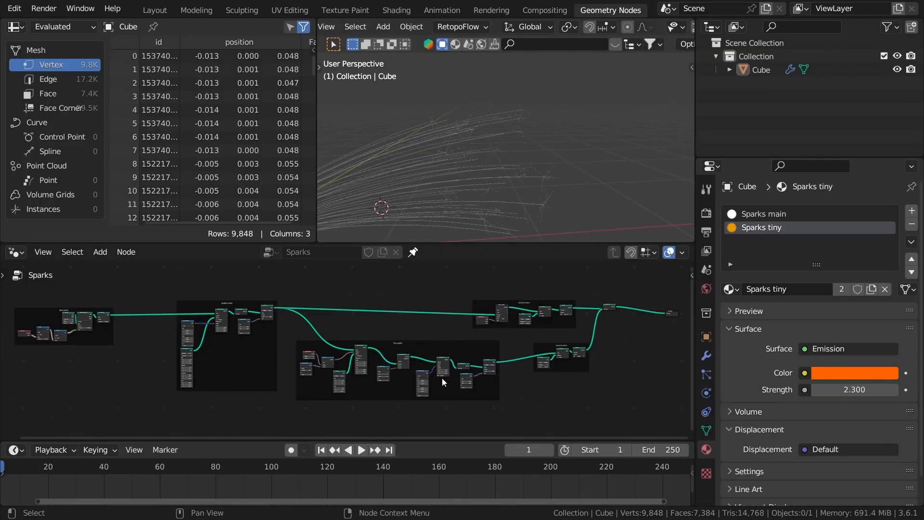
pyautogui.press('Home')
pyautogui.scroll(7, 360, 374)
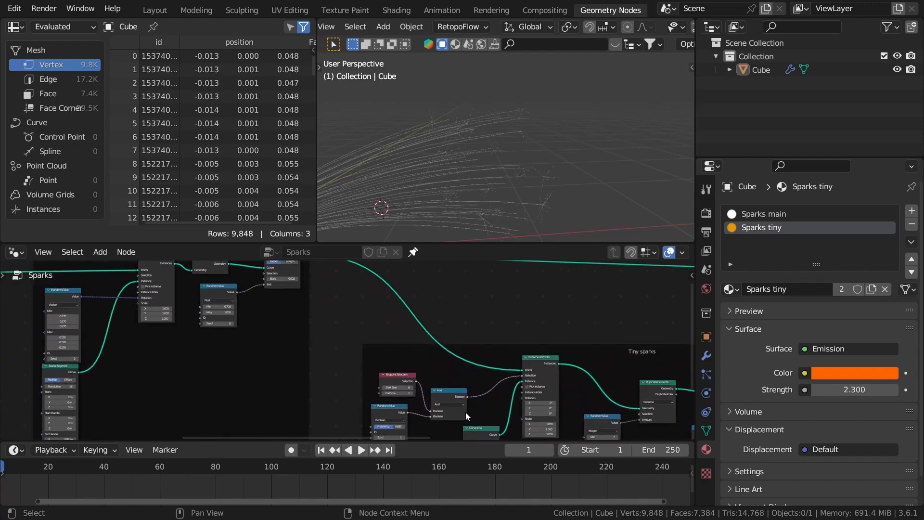
pyautogui.scroll(-4, 432, 398)
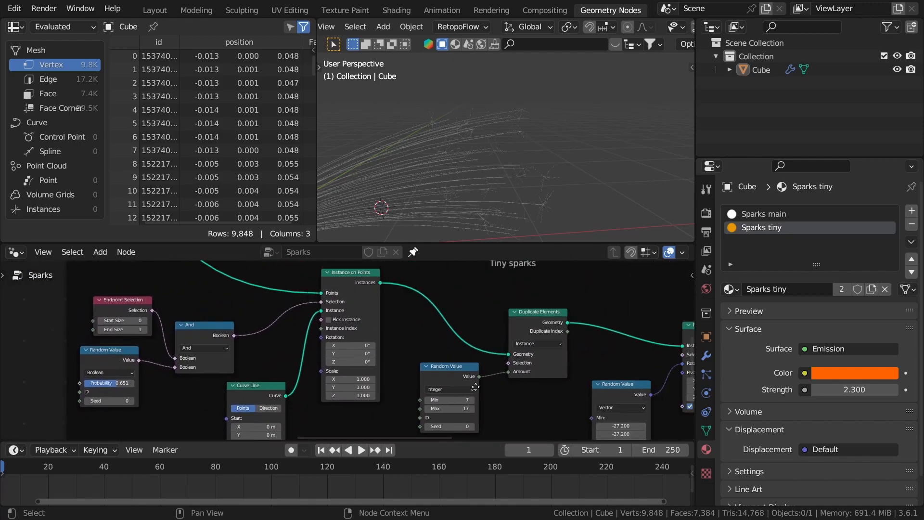
pyautogui.scroll(5, 492, 378)
pyautogui.scroll(-1, 502, 325)
pyautogui.click(476, 317)
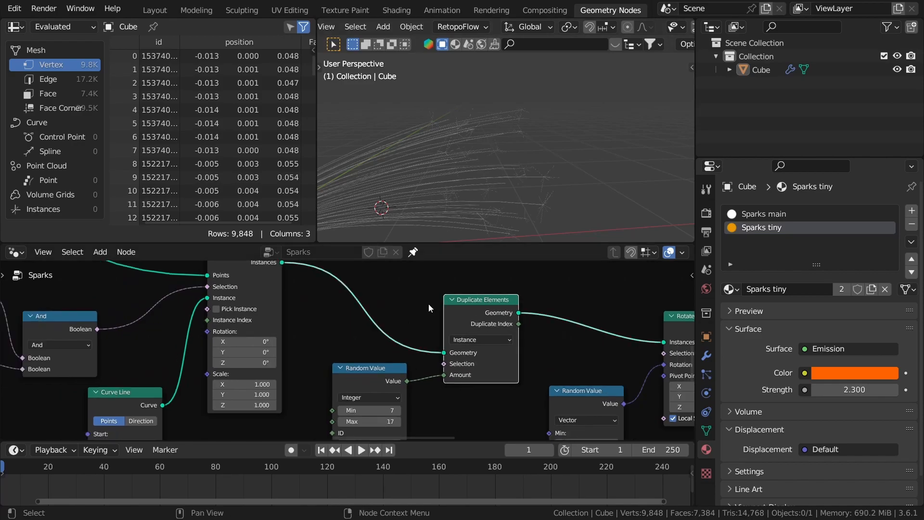
pyautogui.scroll(-4, 446, 330)
pyautogui.scroll(4, 423, 329)
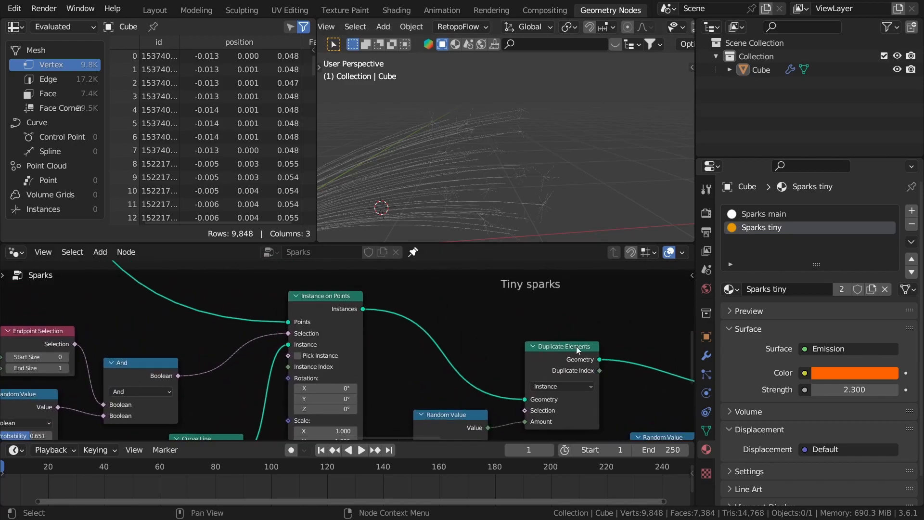
pyautogui.scroll(2, 586, 373)
pyautogui.click(576, 354)
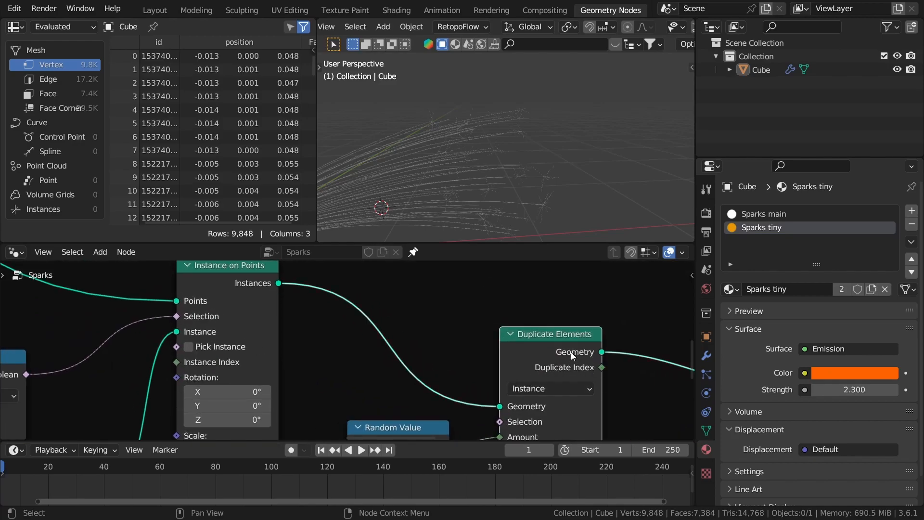
pyautogui.scroll(-3, 505, 360)
pyautogui.scroll(3, 528, 363)
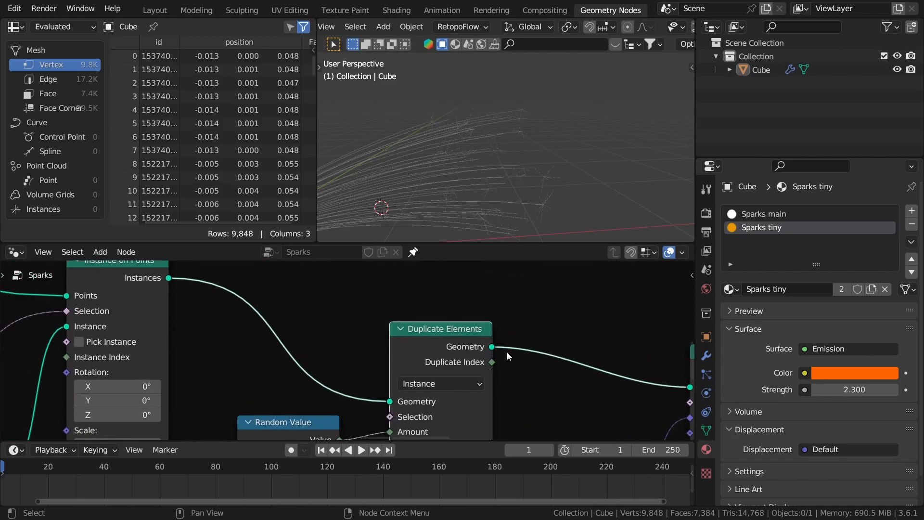
pyautogui.scroll(1, 547, 391)
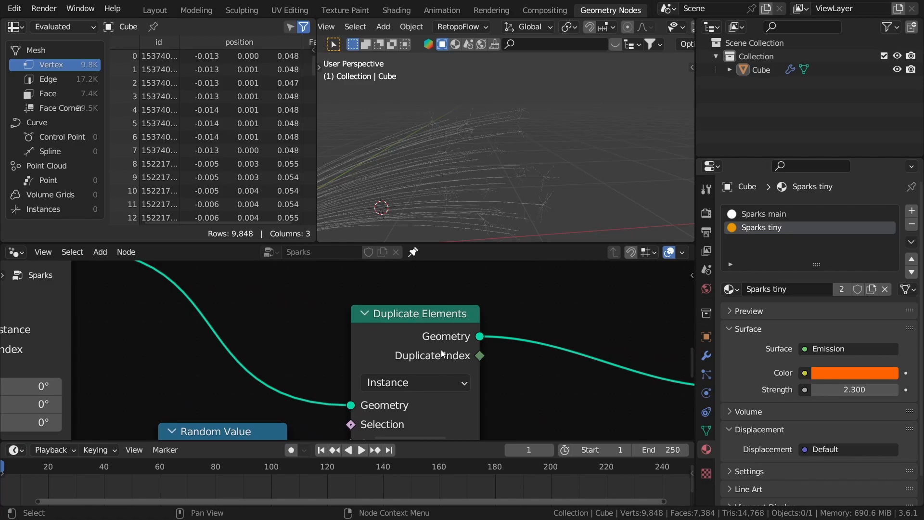
pyautogui.scroll(4, 522, 166)
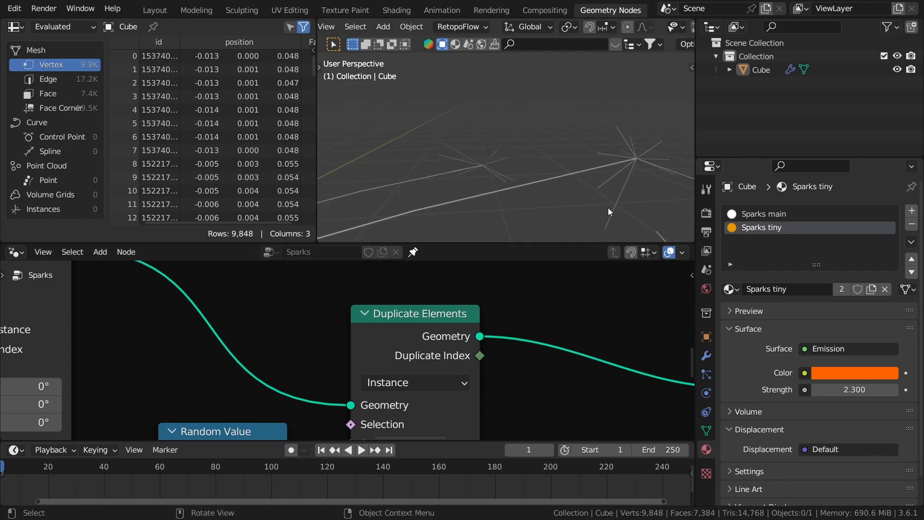
pyautogui.moveTo(658, 170); pyautogui.dragTo(472, 236, button='middle')
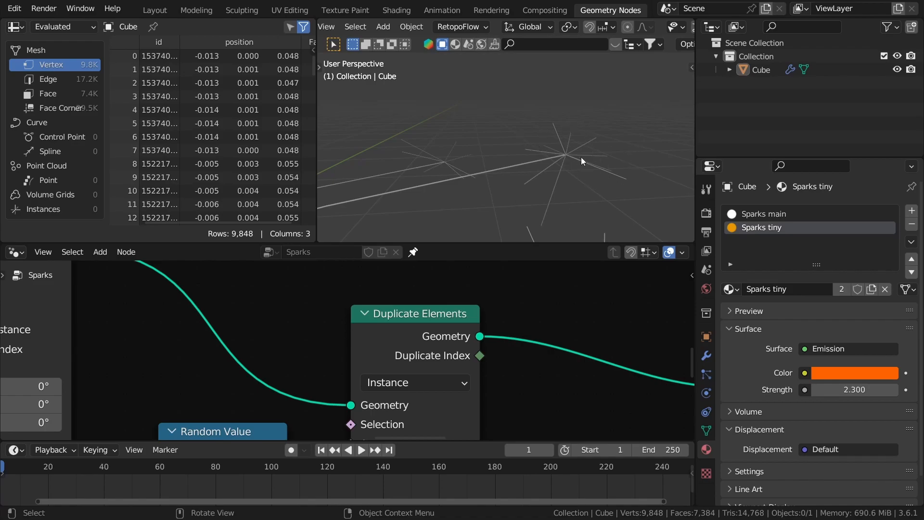
pyautogui.scroll(-2, 466, 350)
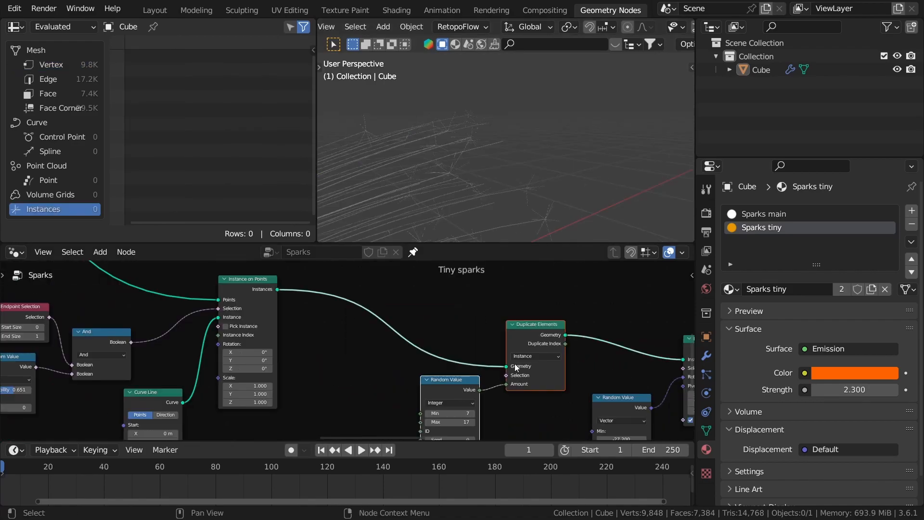
# Step: Insert a Store Named Attribute node between Instance on Points and Duplicate Elements in the Tiny sparks frame
pyautogui.moveTo(582, 316); pyautogui.dragTo(547, 322, button='middle')
pyautogui.scroll(1, 337, 361)
pyautogui.scroll(-3, 316, 359)
pyautogui.scroll(4, 286, 366)
pyautogui.scroll(1, 297, 336)
pyautogui.hotkey('shift', 'a')
pyautogui.moveTo(277, 191)
pyautogui.click(395, 266)
pyautogui.click(311, 285)
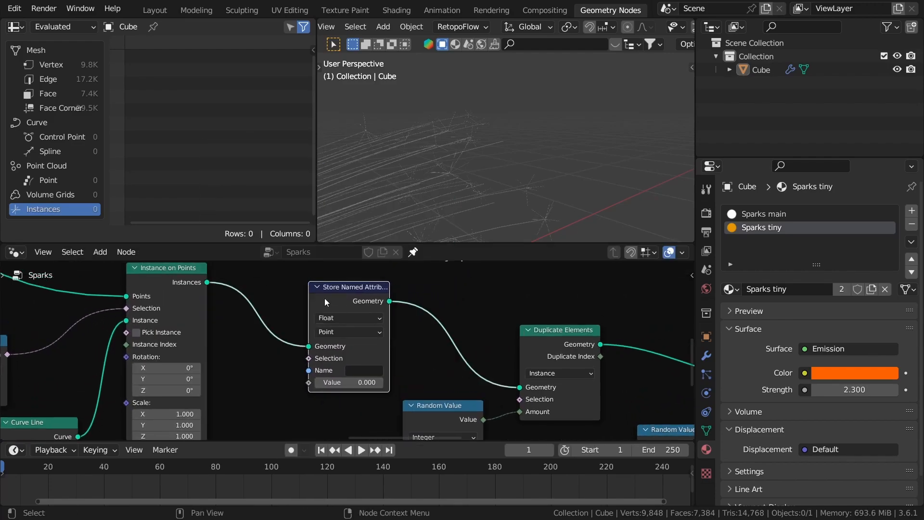
# Step: Name the stored attribute Random and reposition the Store Named Attribute node
pyautogui.click(364, 372)
pyautogui.write('Ra')
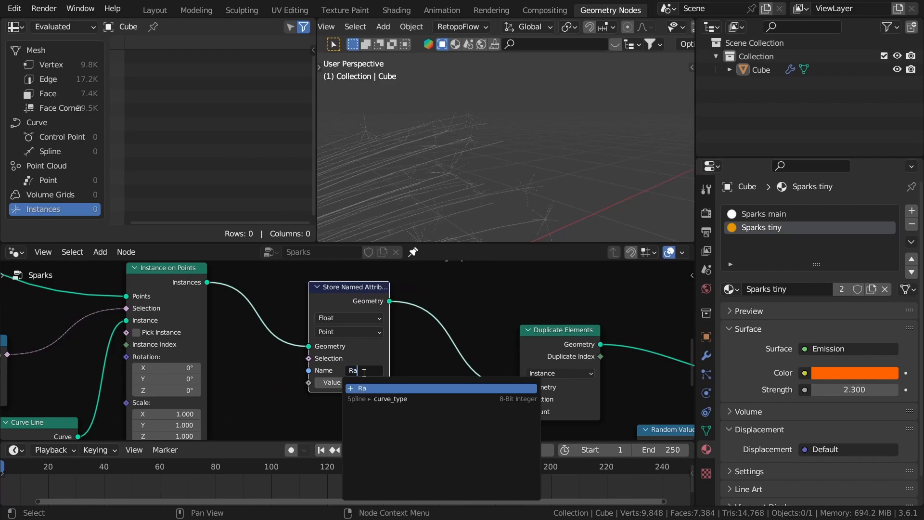
pyautogui.write('ndom')
pyautogui.press('Return')
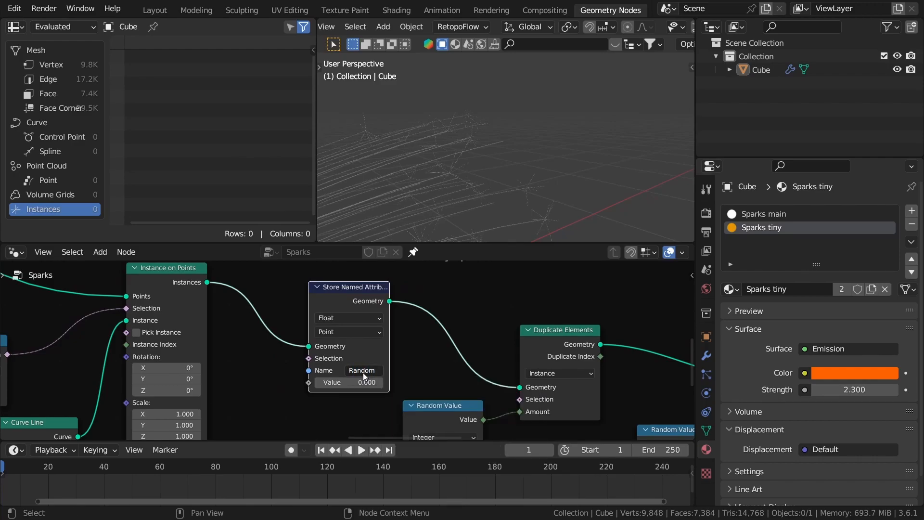
pyautogui.moveTo(345, 300); pyautogui.dragTo(388, 298)
pyautogui.click(320, 384)
pyautogui.moveTo(332, 399); pyautogui.dragTo(412, 338, button='middle')
# Step: Add an ID input node in the free space below Store Named Attribute
pyautogui.moveTo(442, 141); pyautogui.dragTo(474, 171, button='middle')
pyautogui.click(442, 166)
pyautogui.click(475, 172)
pyautogui.scroll(3, 350, 356)
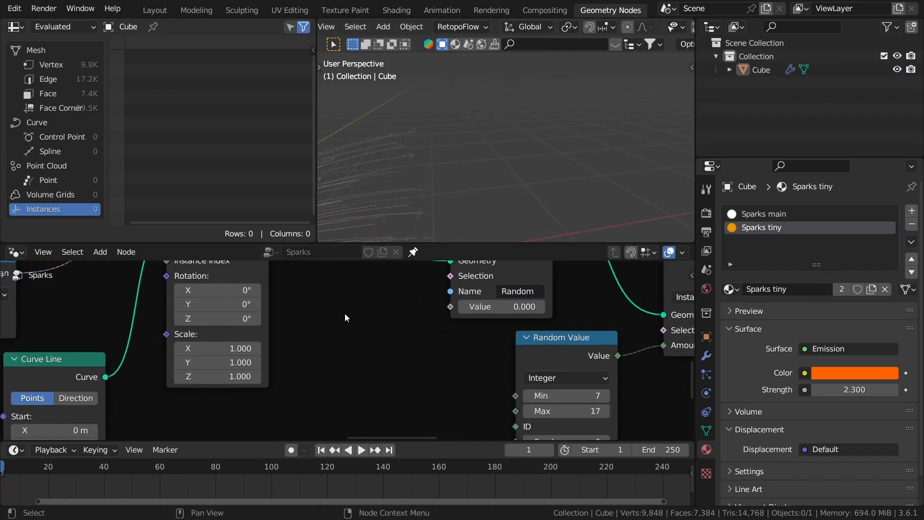
pyautogui.hotkey('shift', 'a')
pyautogui.press('Escape')
pyautogui.hotkey('shift', 'a')
pyautogui.click(306, 168)
pyautogui.write('id')
pyautogui.press('Return')
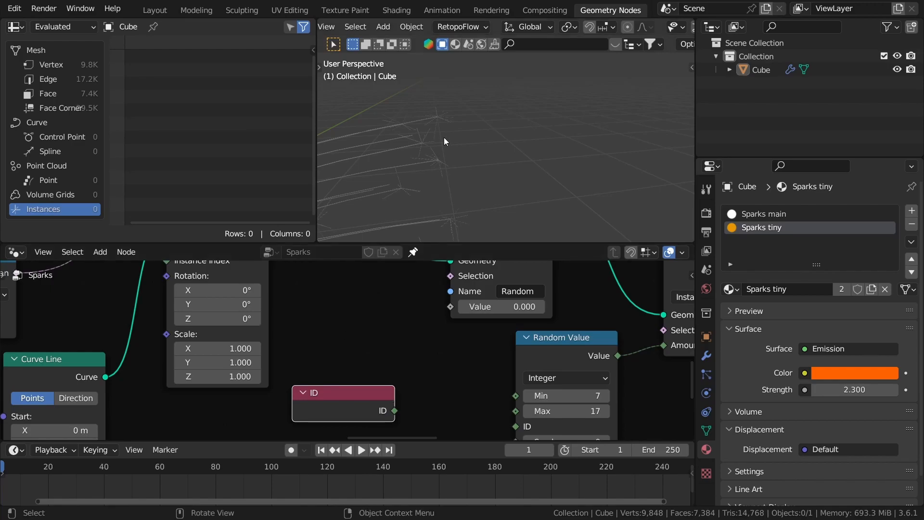
# Step: Set the Store Named Attribute domain to Instance
pyautogui.click(434, 120)
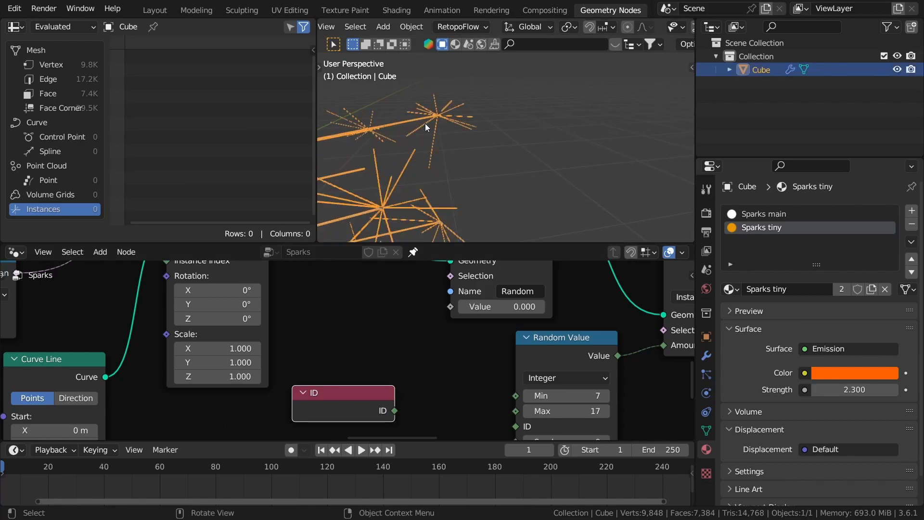
pyautogui.moveTo(417, 331); pyautogui.dragTo(361, 388, button='middle')
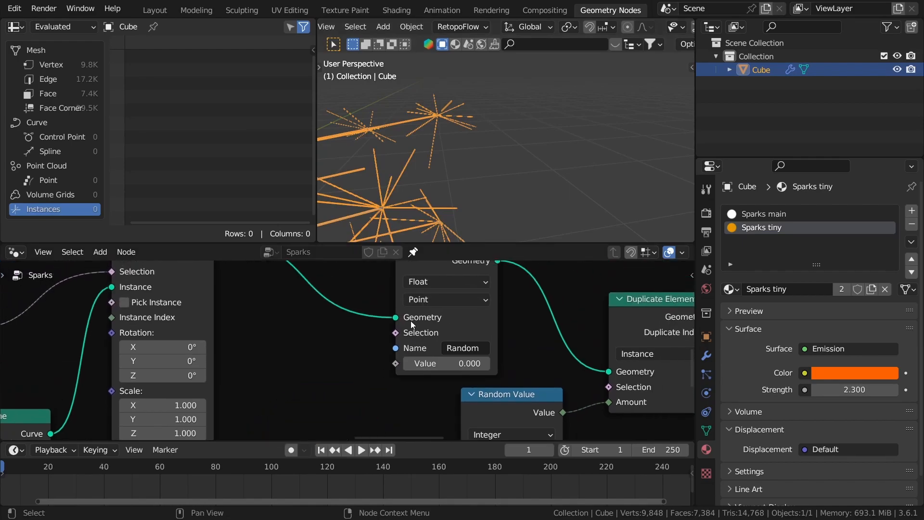
pyautogui.moveTo(455, 274); pyautogui.dragTo(465, 344, button='middle')
pyautogui.click(464, 343)
pyautogui.scroll(1, 443, 373)
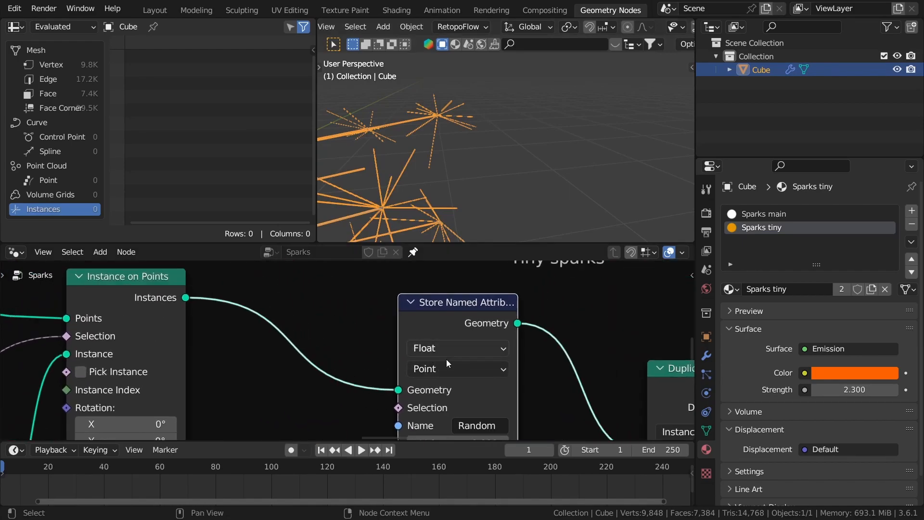
pyautogui.click(451, 369)
pyautogui.click(443, 475)
# Step: Move the ID node beneath the Instance on Points node
pyautogui.scroll(-1, 404, 332)
pyautogui.scroll(-4, 352, 390)
pyautogui.moveTo(353, 391); pyautogui.dragTo(389, 351, button='middle')
pyautogui.click(273, 320)
pyautogui.scroll(1, 389, 403)
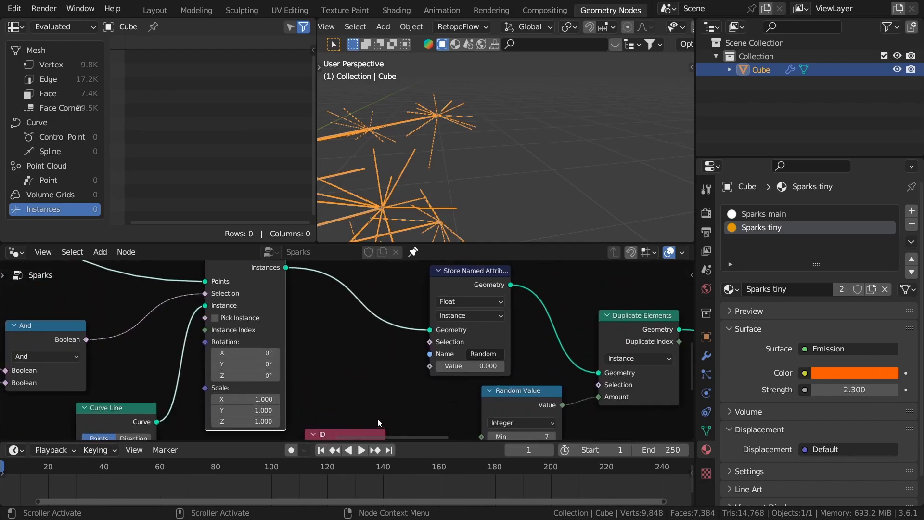
pyautogui.moveTo(377, 419); pyautogui.dragTo(394, 366, button='middle')
pyautogui.moveTo(383, 395); pyautogui.dragTo(317, 431)
pyautogui.moveTo(330, 420); pyautogui.dragTo(331, 399, button='middle')
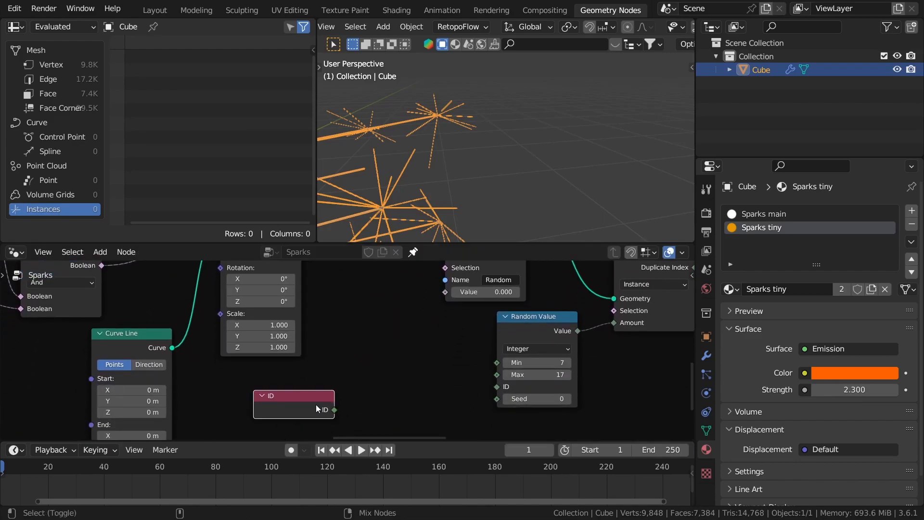
# Step: Connect the ID output and the Instance on Points geometry to a Viewer node
pyautogui.keyDown('ctrl'); pyautogui.keyDown('shift'); pyautogui.click(316, 405); pyautogui.keyUp('shift'); pyautogui.keyUp('ctrl')
pyautogui.scroll(-1, 365, 344)
pyautogui.moveTo(341, 287); pyautogui.dragTo(377, 360, button='middle')
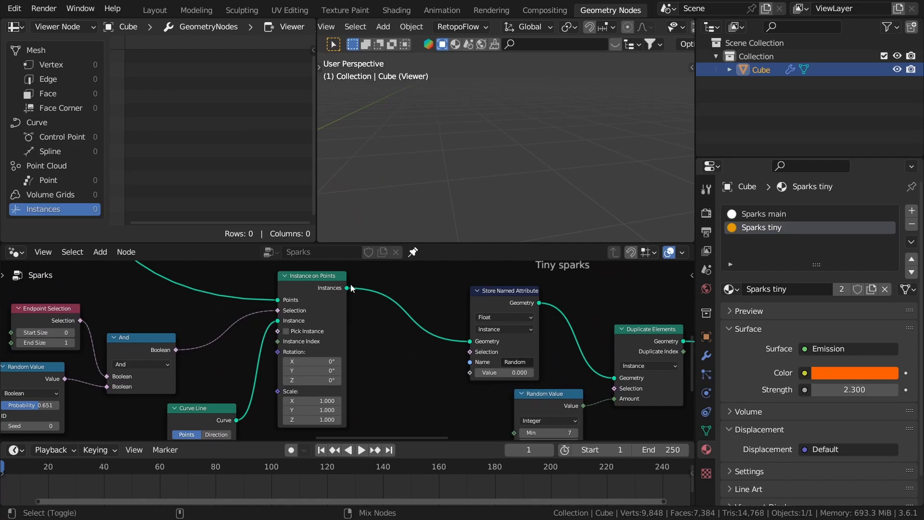
pyautogui.keyDown('ctrl'); pyautogui.keyDown('shift'); pyautogui.click(316, 283); pyautogui.keyUp('shift'); pyautogui.keyUp('ctrl')
pyautogui.scroll(-3, 366, 313)
pyautogui.moveTo(461, 427); pyautogui.dragTo(460, 367, button='middle')
# Step: Set the Viewer domain to Instance and inspect the instance IDs in the spreadsheet
pyautogui.scroll(8, 432, 349)
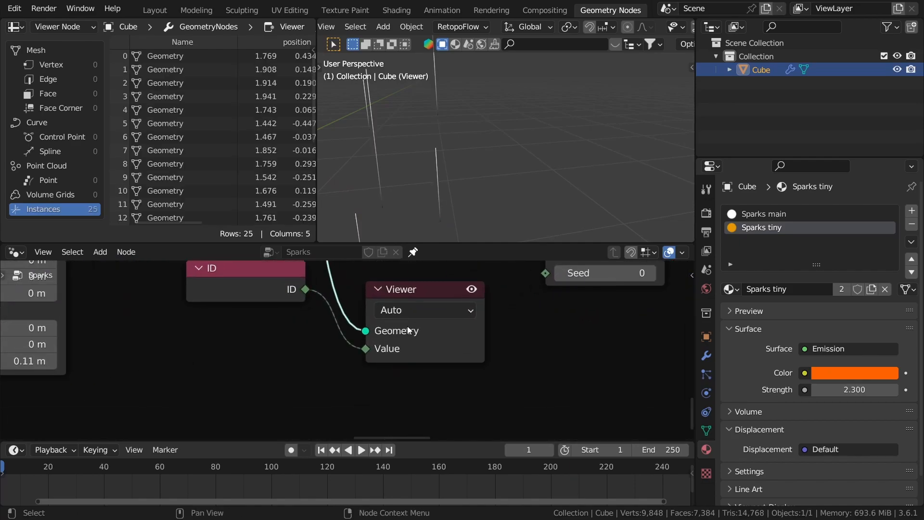
pyautogui.click(409, 310)
pyautogui.click(402, 437)
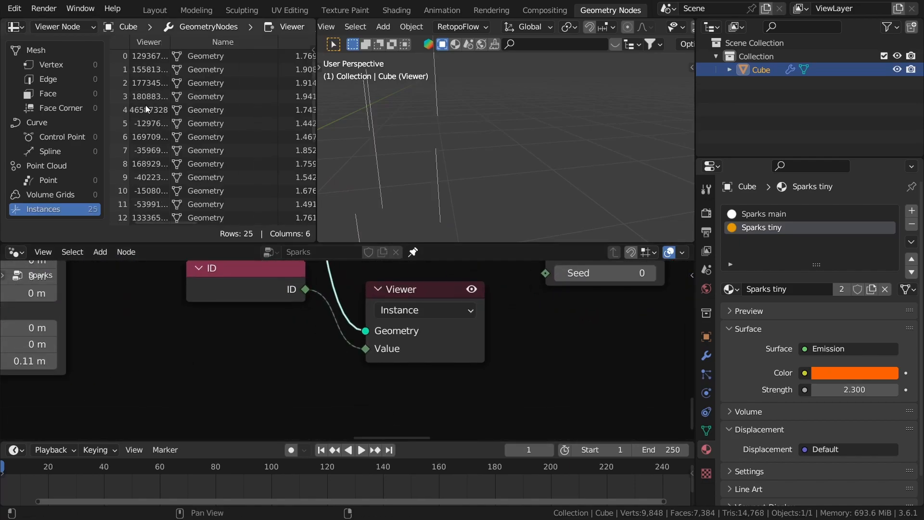
pyautogui.scroll(-5, 143, 59)
pyautogui.scroll(-4, 144, 60)
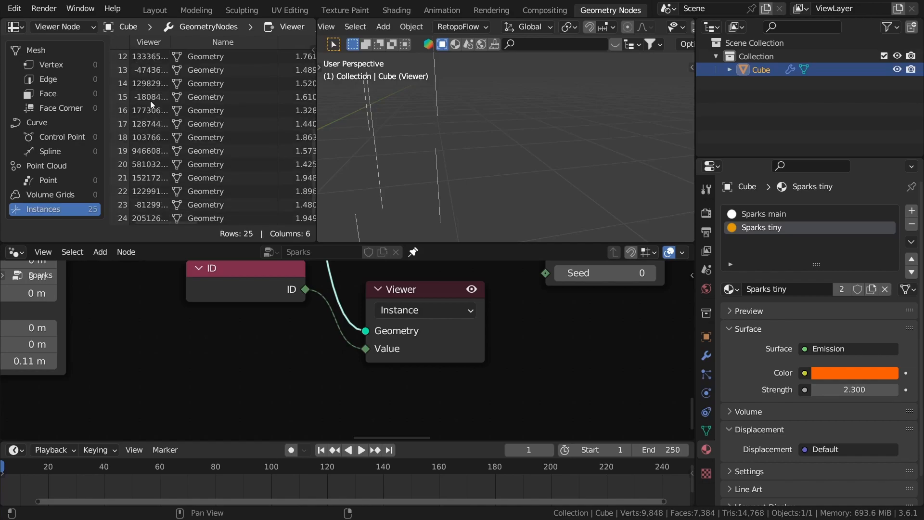
# Step: Check the instance IDs from the first row in the spreadsheet and delete the Viewer node
pyautogui.scroll(8, 149, 198)
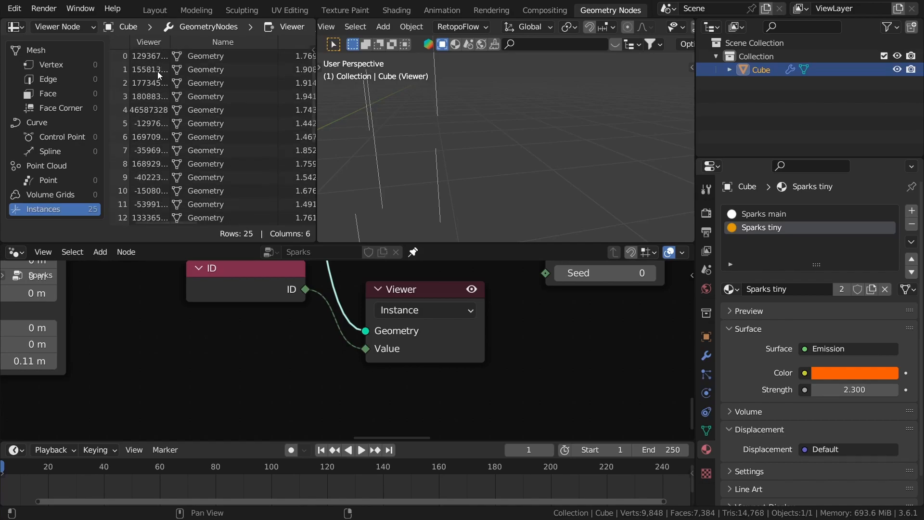
pyautogui.scroll(-4, 383, 312)
pyautogui.click(443, 374)
pyautogui.press('x')
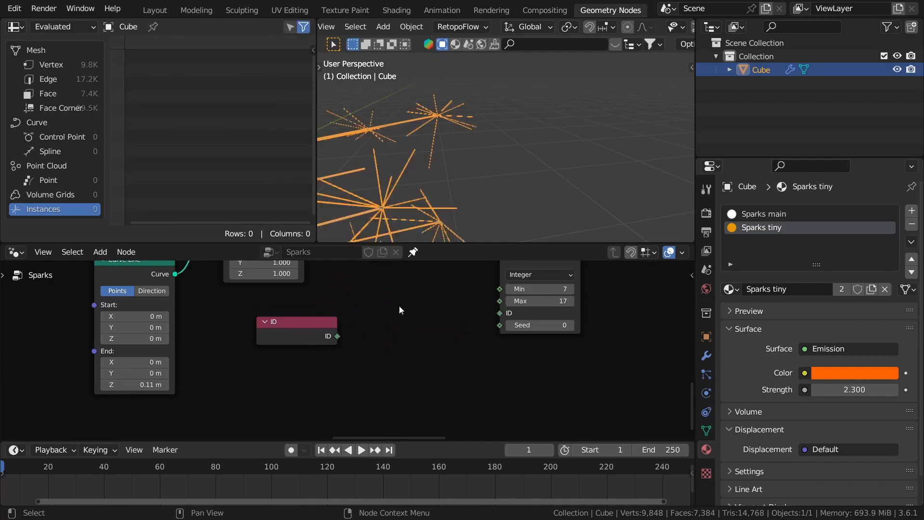
pyautogui.scroll(3, 406, 323)
pyautogui.moveTo(340, 398); pyautogui.dragTo(331, 383)
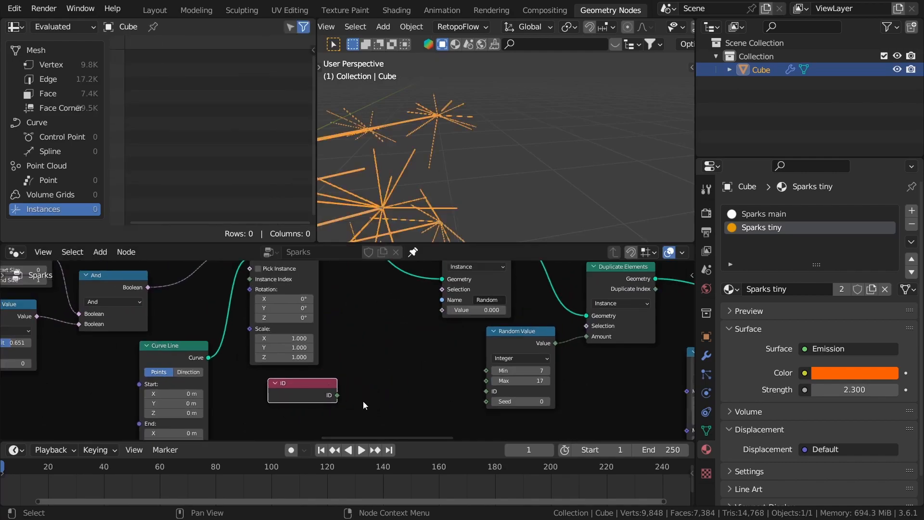
pyautogui.scroll(5, 368, 402)
# Step: Add a float Random Value node beside the ID node, with the ID output feeding its Seed
pyautogui.moveTo(377, 343); pyautogui.dragTo(377, 342)
pyautogui.write('rand')
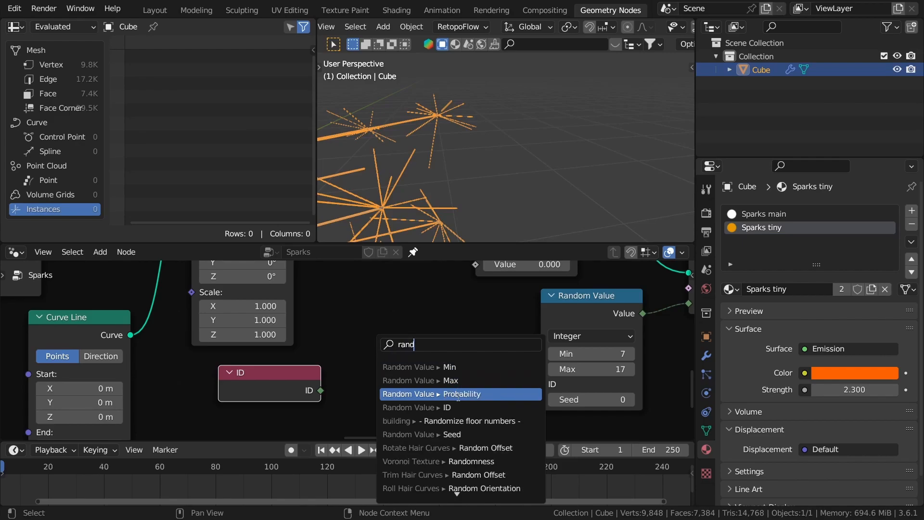
pyautogui.click(457, 436)
pyautogui.click(449, 379)
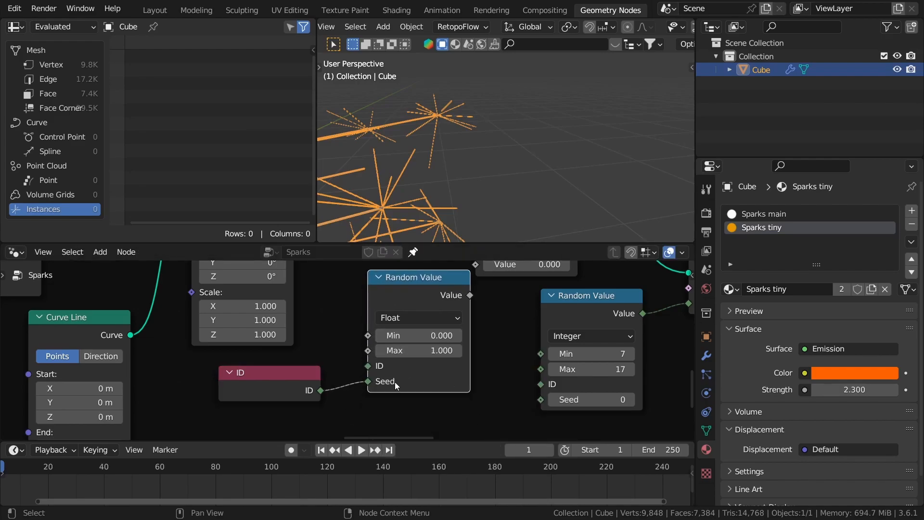
pyautogui.scroll(1, 441, 385)
pyautogui.scroll(-2, 422, 335)
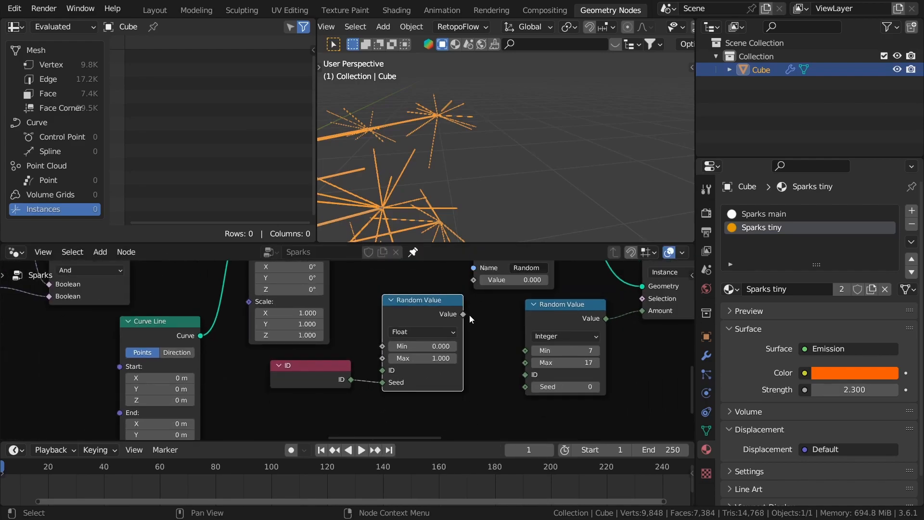
# Step: Connect the new Random Value output to the Value of the Random Store Named Attribute node and tidy the nodes
pyautogui.moveTo(469, 315); pyautogui.dragTo(426, 395, button='middle')
pyautogui.moveTo(416, 395); pyautogui.dragTo(428, 363)
pyautogui.scroll(-2, 435, 406)
pyautogui.moveTo(434, 407); pyautogui.dragTo(450, 380, button='middle')
pyautogui.moveTo(418, 365); pyautogui.dragTo(417, 356)
pyautogui.moveTo(331, 414); pyautogui.dragTo(333, 413)
pyautogui.scroll(-6, 407, 331)
pyautogui.scroll(5, 406, 366)
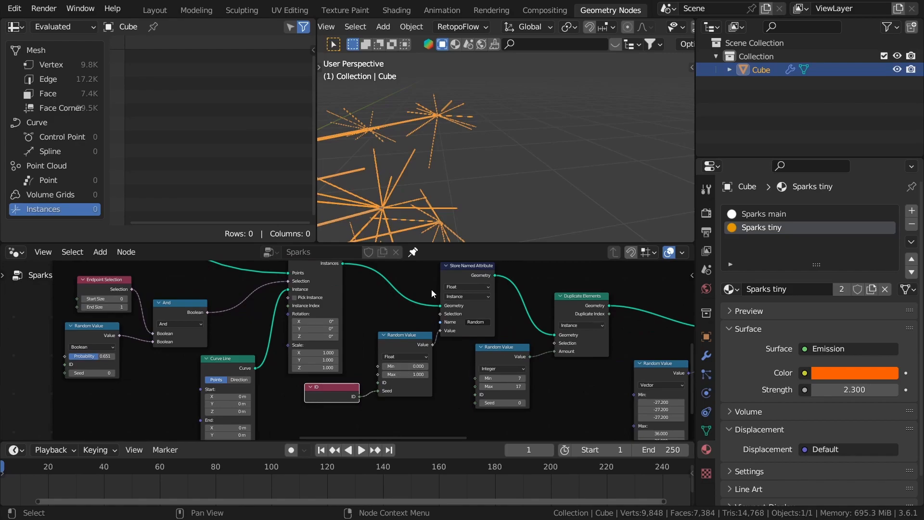
# Step: In the Shading workspace with rendered shading, add an Attribute node named Random to the Sparks tiny material
pyautogui.click(486, 143)
pyautogui.click(397, 10)
pyautogui.press('z')
pyautogui.click(464, 79)
pyautogui.scroll(1, 330, 392)
pyautogui.hotkey('shift', 'a')
pyautogui.click(319, 348)
pyautogui.write('a')
pyautogui.click(323, 372)
pyautogui.click(289, 386)
pyautogui.click(317, 440)
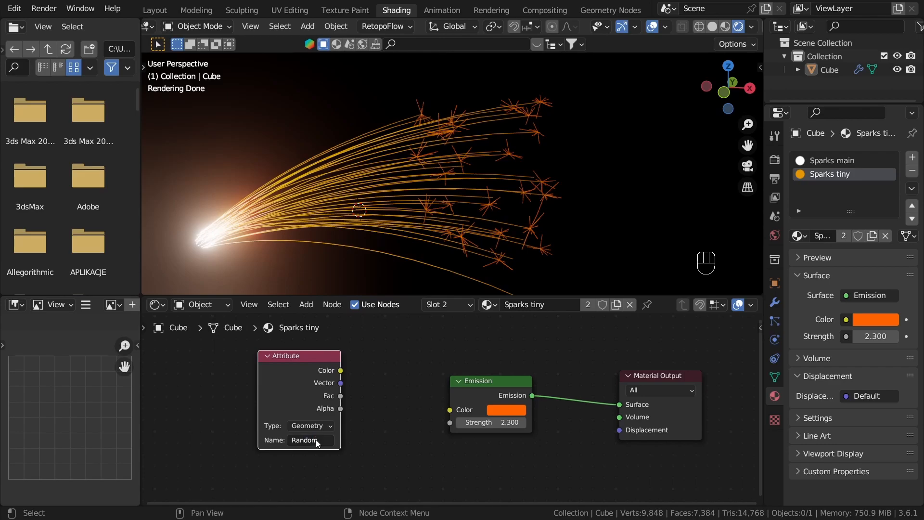
# Step: Preview the Random attribute directly on the material surface and examine its variation across the tiny sparks
pyautogui.keyDown('ctrl'); pyautogui.keyDown('shift'); pyautogui.click(315, 380); pyautogui.keyUp('shift'); pyautogui.keyUp('ctrl')
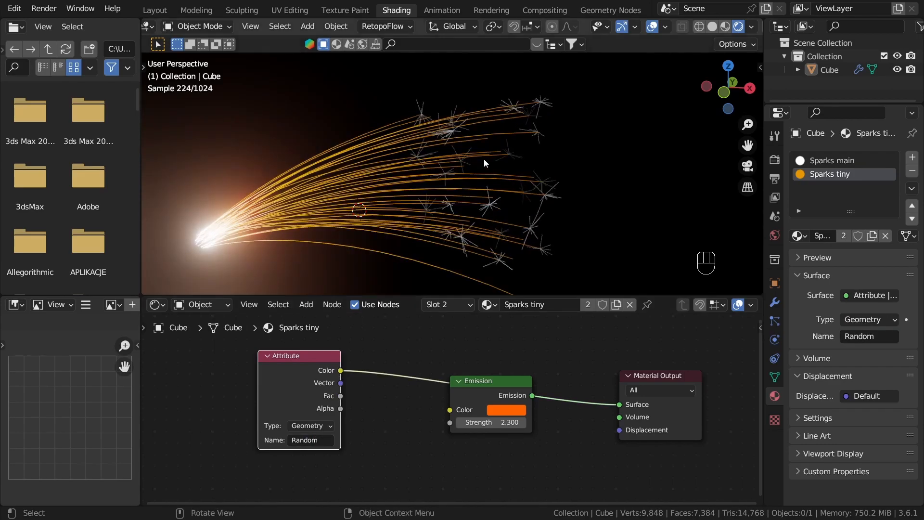
pyautogui.scroll(4, 486, 174)
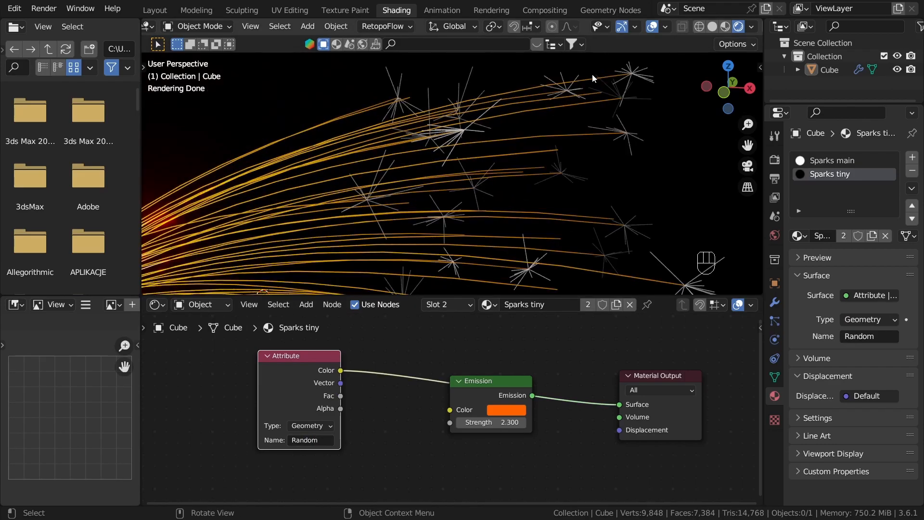
pyautogui.scroll(-2, 539, 231)
pyautogui.keyDown('shift'); pyautogui.moveTo(539, 205); pyautogui.dragTo(519, 160, button='middle'); pyautogui.keyUp('shift')
pyautogui.scroll(-4, 349, 426)
# Step: Route the Attribute color through a new Color Ramp into the Emission color and reconnect Emission to the material surface
pyautogui.moveTo(374, 415); pyautogui.dragTo(485, 355, button='middle')
pyautogui.moveTo(423, 325); pyautogui.dragTo(325, 394)
pyautogui.scroll(2, 338, 404)
pyautogui.moveTo(359, 395); pyautogui.dragTo(382, 410)
pyautogui.write('c')
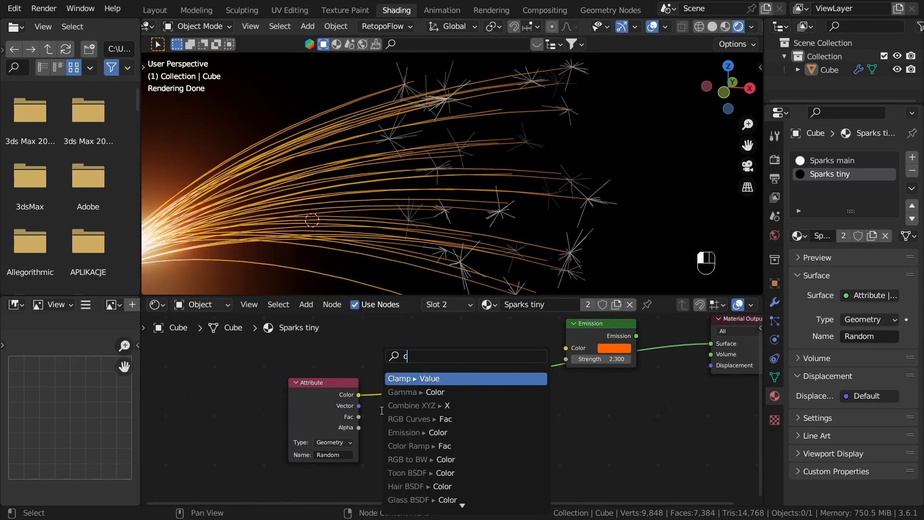
pyautogui.write('olorr')
pyautogui.click(401, 390)
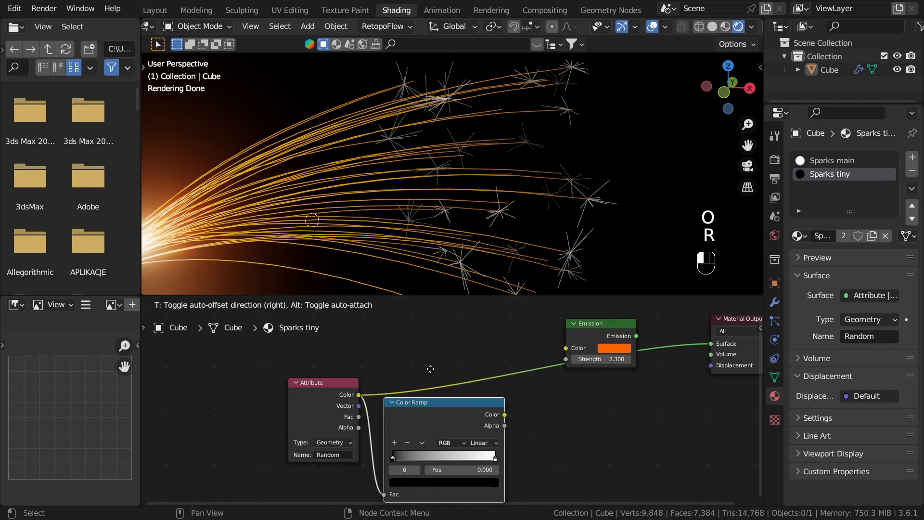
pyautogui.moveTo(514, 403); pyautogui.dragTo(580, 351)
pyautogui.keyDown('ctrl'); pyautogui.keyDown('shift'); pyautogui.click(613, 335); pyautogui.keyUp('shift'); pyautogui.keyUp('ctrl')
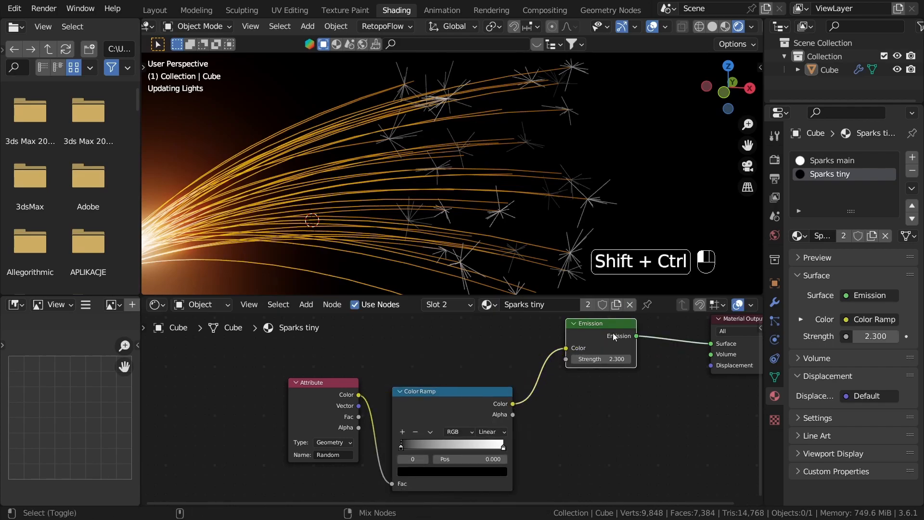
# Step: Add two stops to the Color Ramp and position the first added one at about 0.307
pyautogui.moveTo(545, 443); pyautogui.dragTo(569, 396, button='middle')
pyautogui.scroll(1, 499, 418)
pyautogui.click(420, 382)
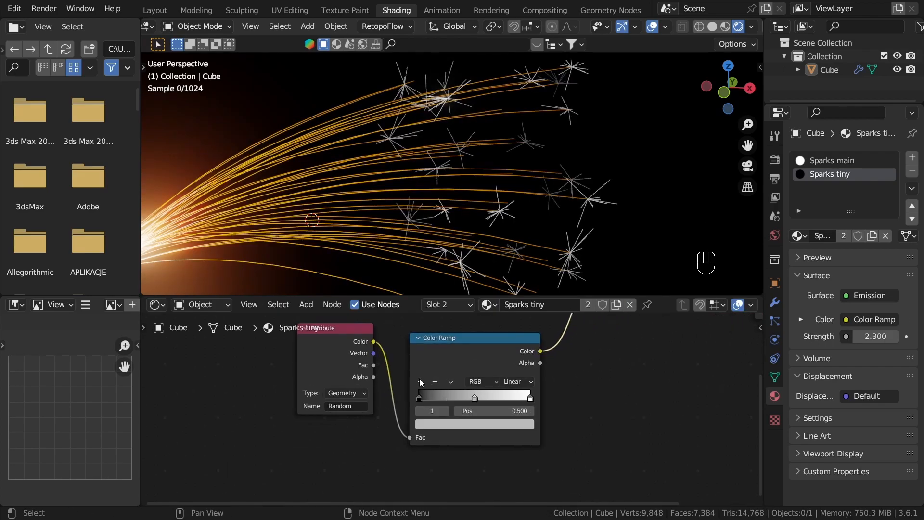
pyautogui.click(421, 382)
pyautogui.scroll(2, 460, 399)
pyautogui.moveTo(479, 399); pyautogui.dragTo(452, 396)
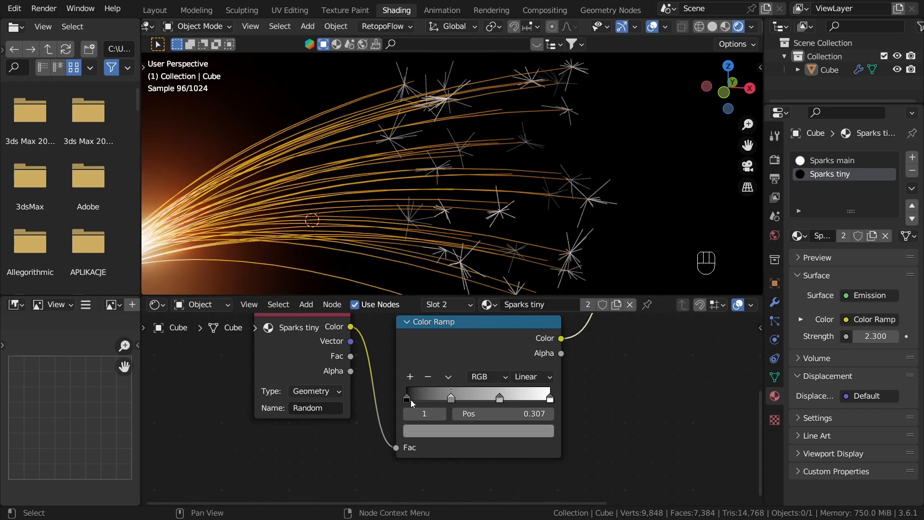
# Step: Set the Color Ramp's first stop to a bright orange
pyautogui.click(406, 396)
pyautogui.click(428, 430)
pyautogui.moveTo(519, 304); pyautogui.dragTo(519, 266)
pyautogui.moveTo(462, 311); pyautogui.dragTo(444, 329)
pyautogui.click(434, 430)
pyautogui.moveTo(519, 283); pyautogui.dragTo(519, 240)
# Step: Set the Color Ramp stop at 0.307 to a saturated yellow with value about 0.762
pyautogui.click(451, 398)
pyautogui.click(456, 430)
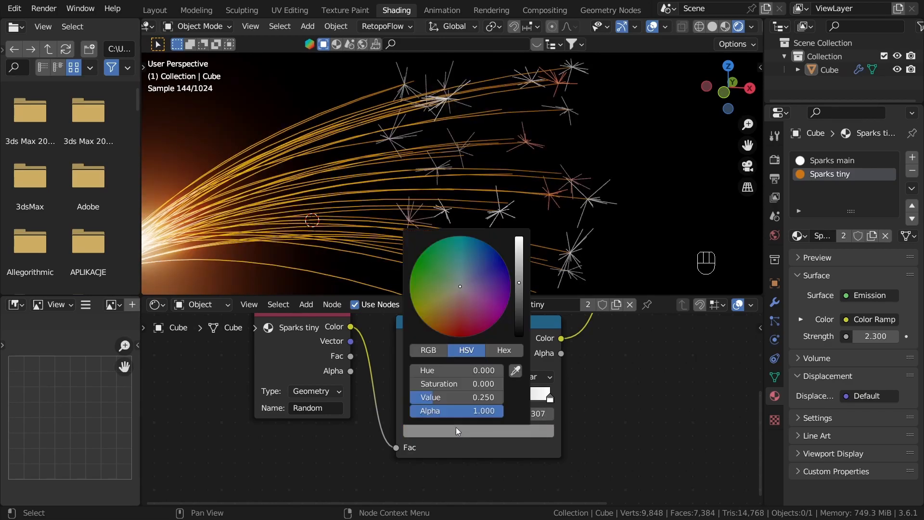
pyautogui.moveTo(461, 313); pyautogui.dragTo(424, 319)
pyautogui.scroll(10, 433, 321)
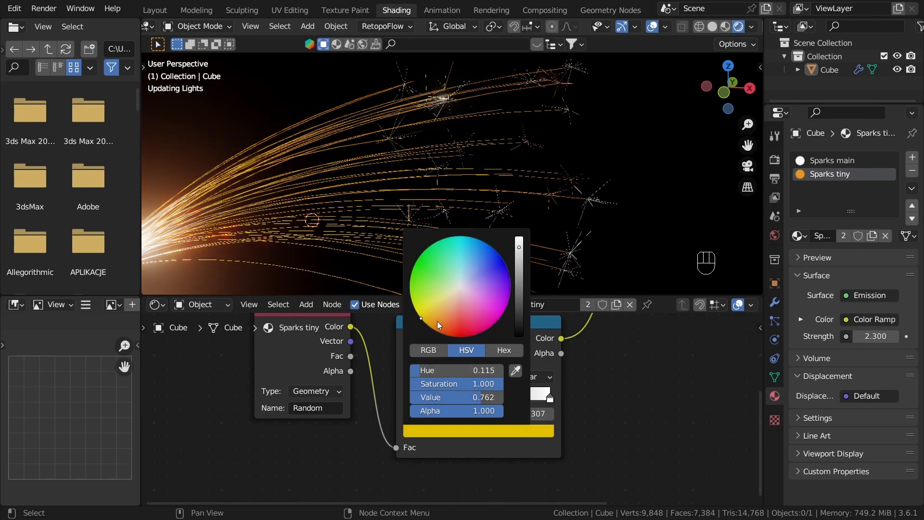
# Step: Color the ramp stop at 0.646 pure red and the last stop light orange
pyautogui.click(500, 398)
pyautogui.click(511, 431)
pyautogui.moveTo(460, 286); pyautogui.dragTo(473, 335)
pyautogui.click(551, 398)
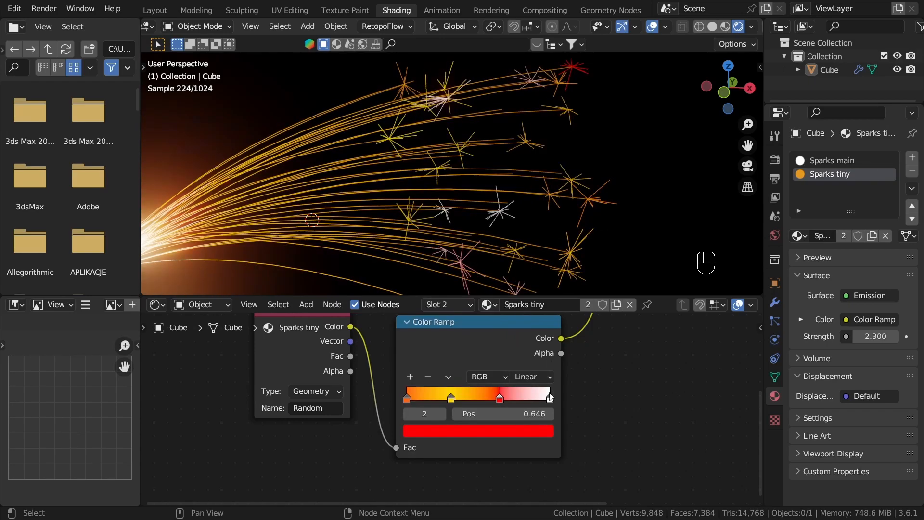
pyautogui.scroll(2, 537, 409)
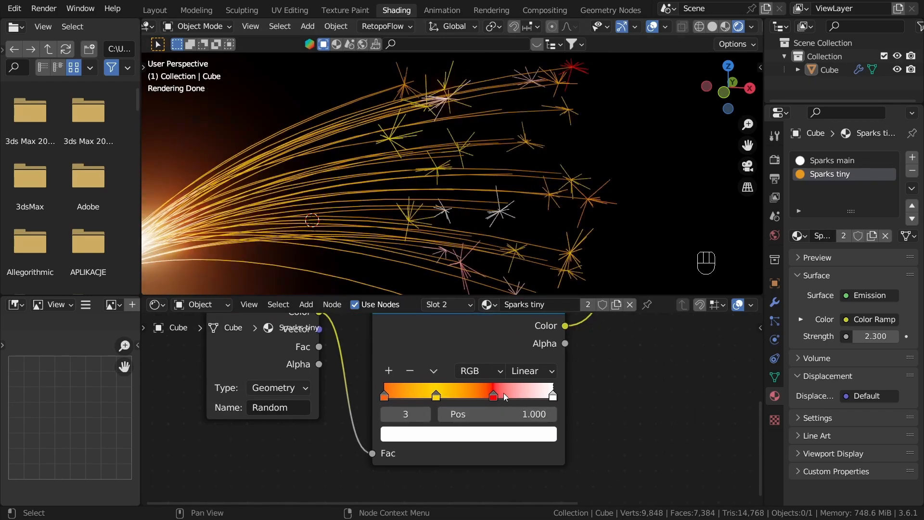
pyautogui.click(469, 434)
pyautogui.moveTo(441, 281); pyautogui.dragTo(426, 290)
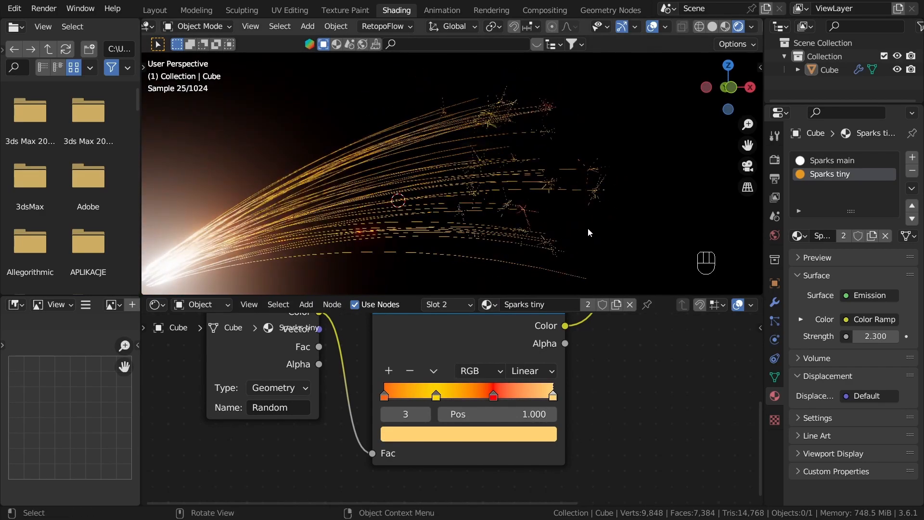
# Step: Change the ramp stop at 0.646 to a slightly darker orange-red
pyautogui.click(494, 396)
pyautogui.click(482, 434)
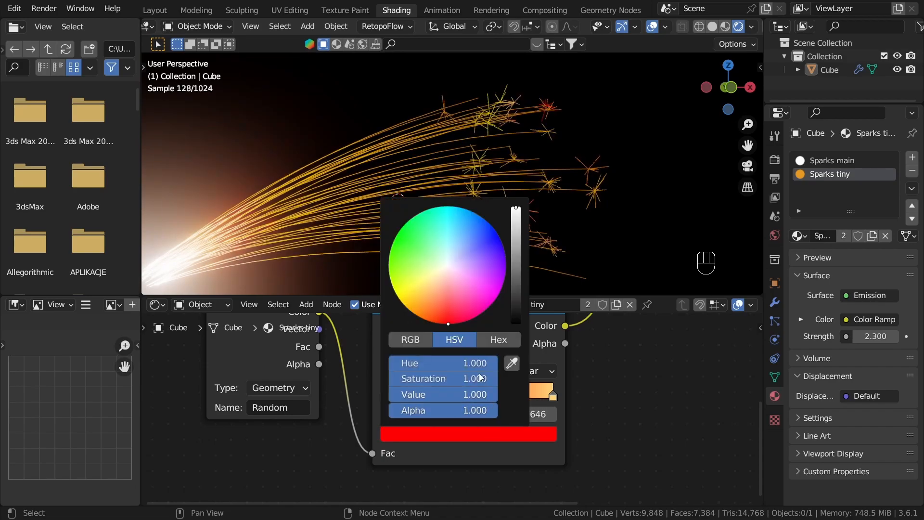
pyautogui.click(441, 318)
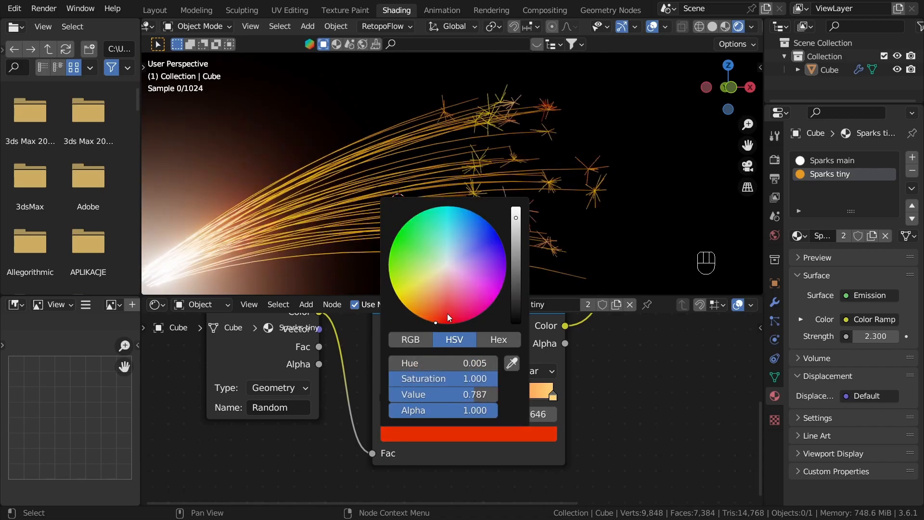
pyautogui.click(580, 231)
pyautogui.moveTo(580, 228); pyautogui.dragTo(596, 237, button='middle')
pyautogui.click(606, 239)
# Step: Play the animation in rendered view to check the spark colors from several angles, and switch the viewport to Solid shading
pyautogui.scroll(-6, 575, 229)
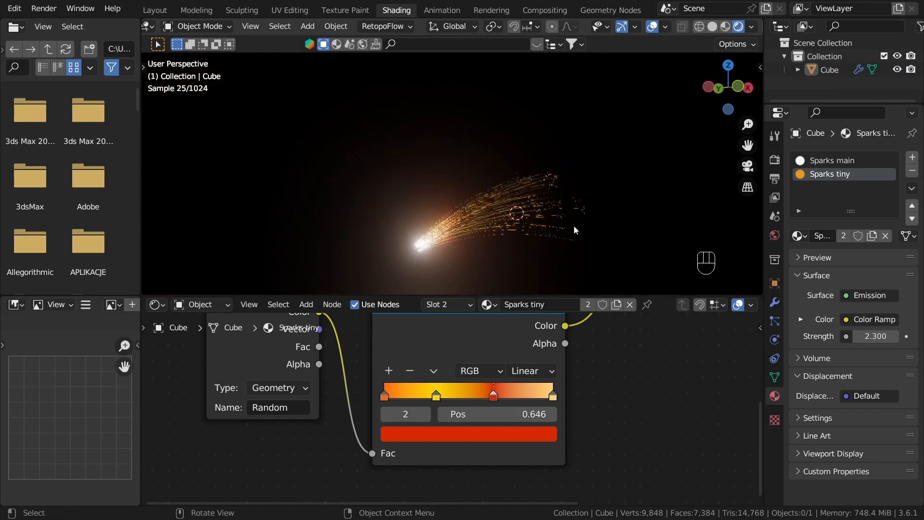
pyautogui.moveTo(517, 234); pyautogui.dragTo(470, 236, button='middle')
pyautogui.scroll(4, 476, 235)
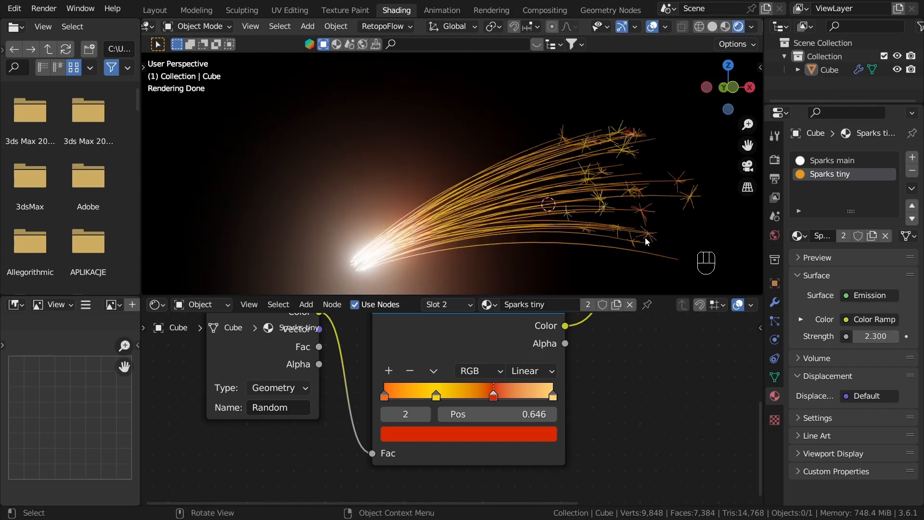
pyautogui.press('z')
pyautogui.press('z')
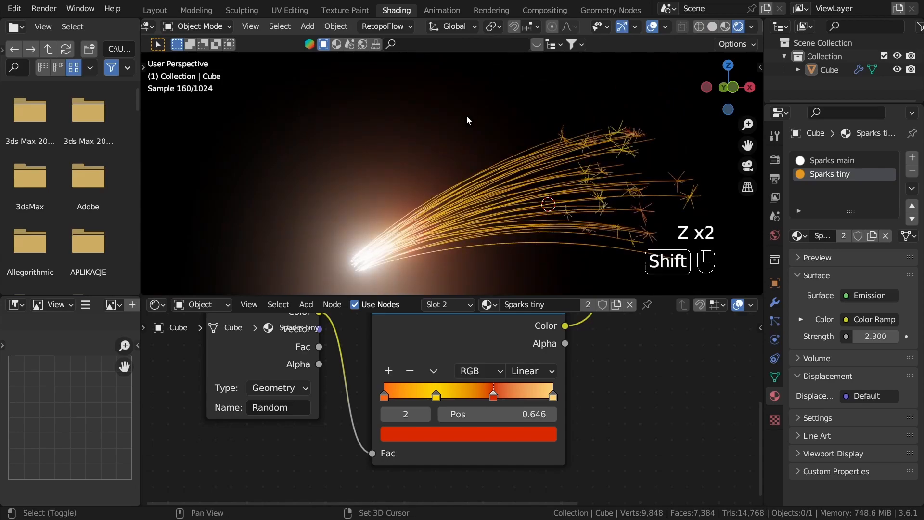
pyautogui.hotkey('shift', 'space')
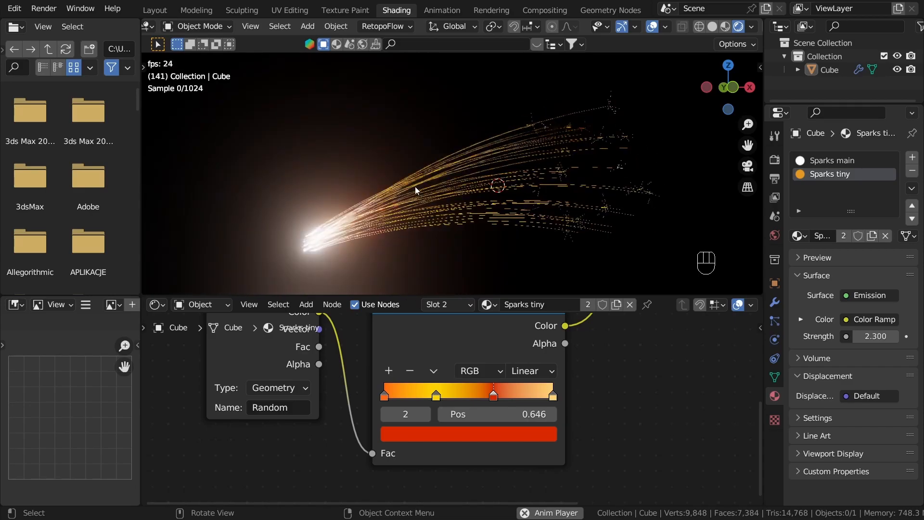
pyautogui.press('shift')
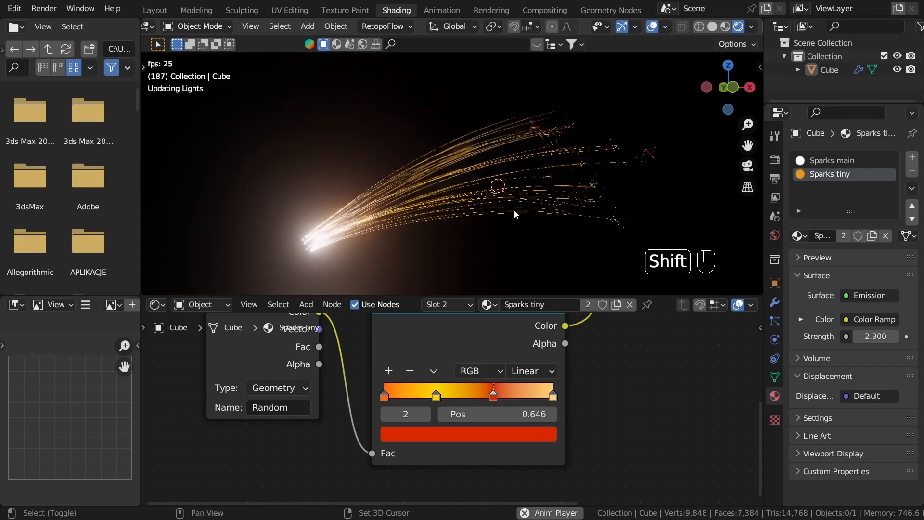
pyautogui.hotkey('shift', 'space')
pyautogui.moveTo(573, 186); pyautogui.dragTo(455, 229, button='middle')
pyautogui.press('z')
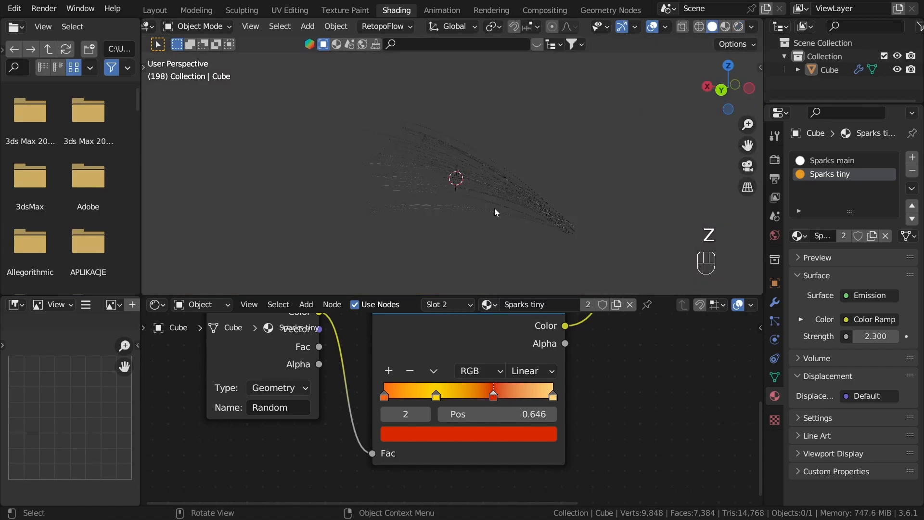